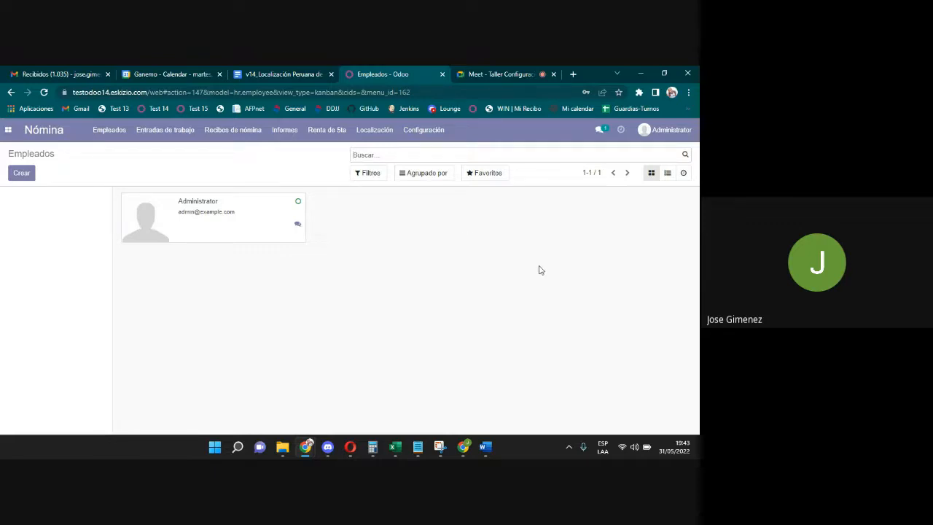
Return from the video call to Odoo and open the Empleados app.
click(487, 74)
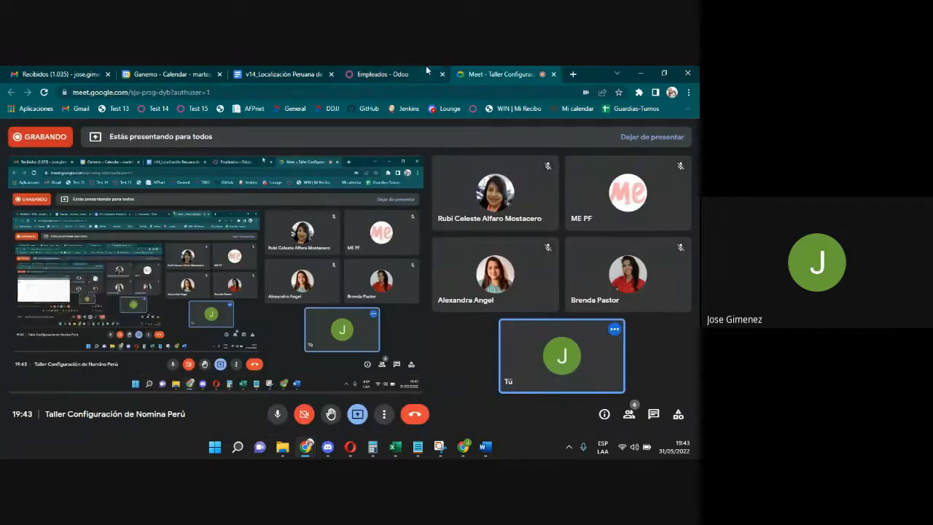
click(428, 70)
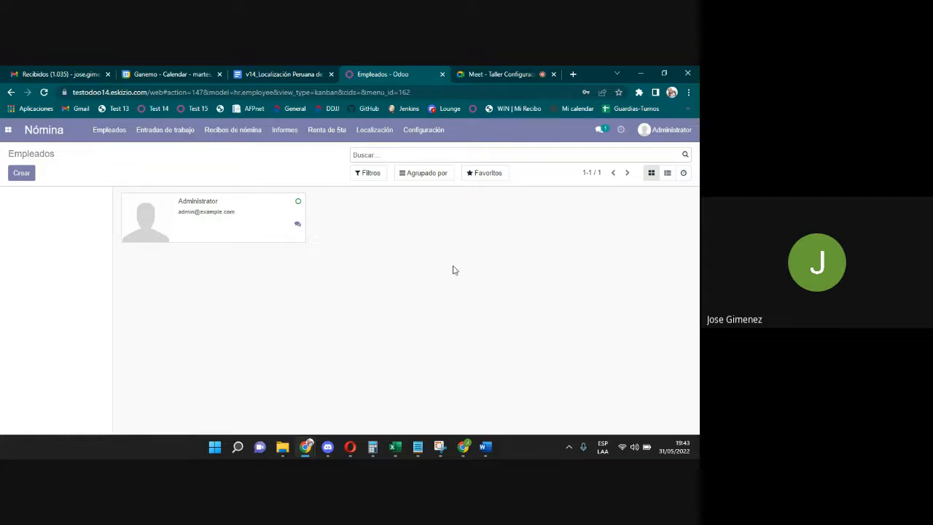
click(515, 73)
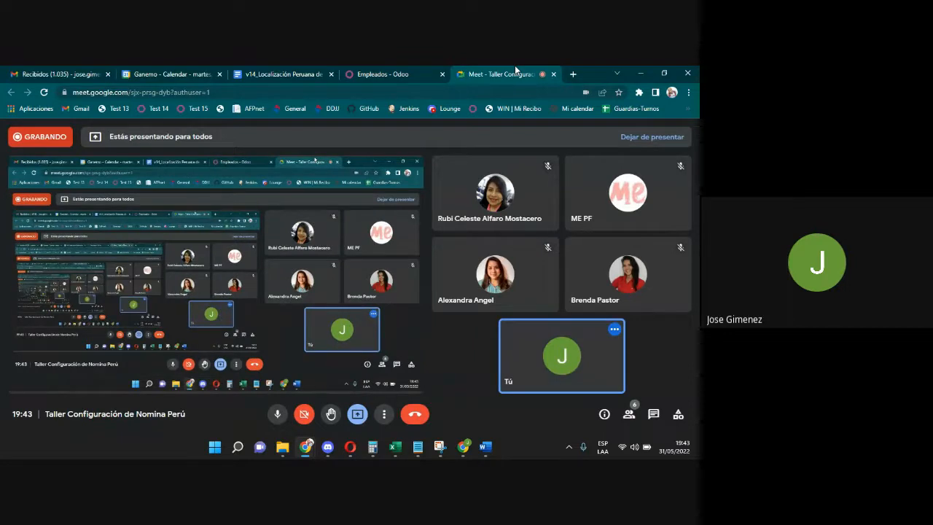
click(399, 72)
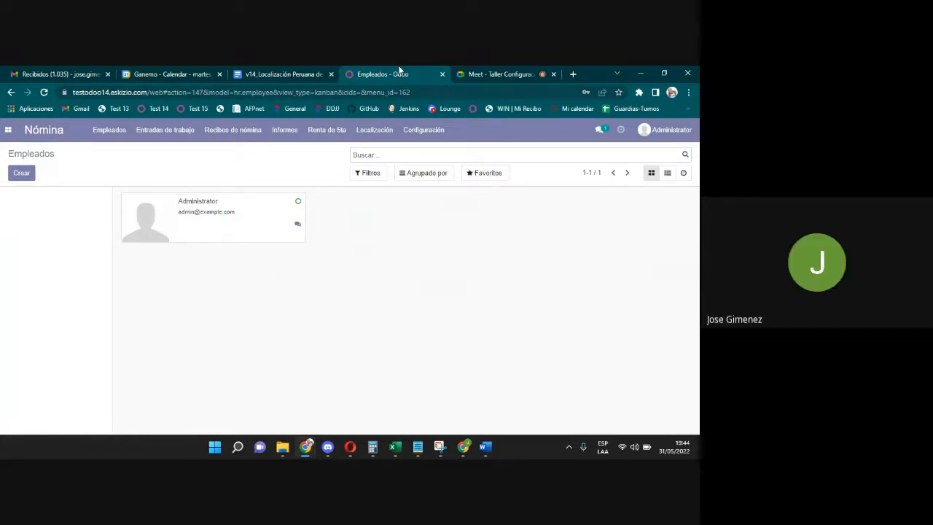
click(8, 129)
click(27, 257)
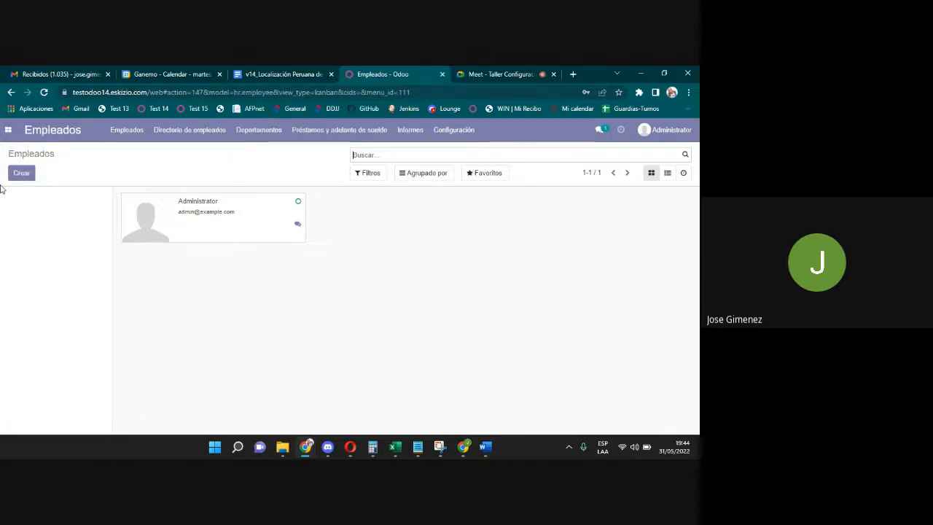
click(8, 131)
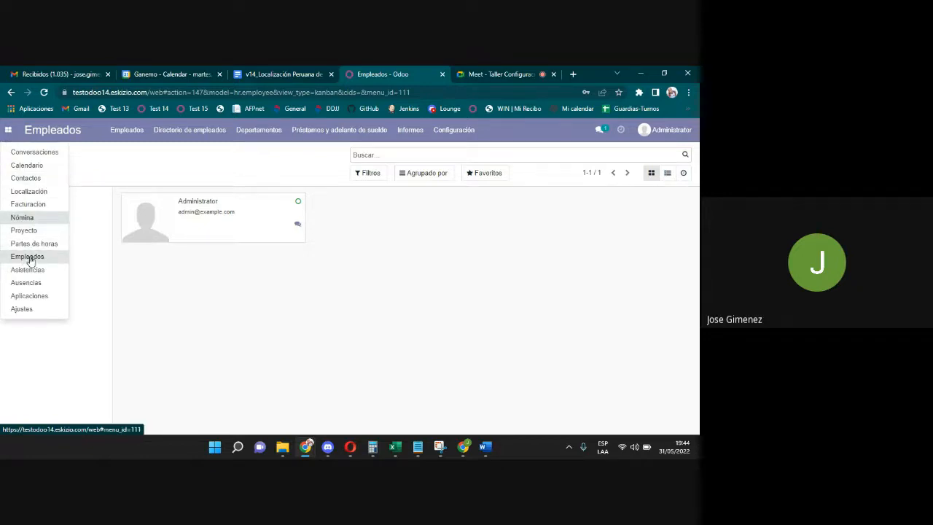
click(28, 259)
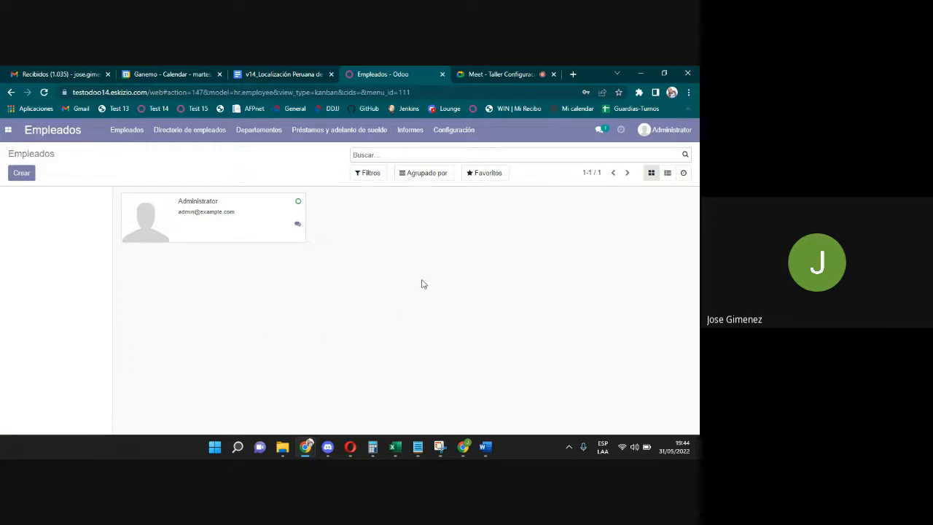
View Puestos de trabajo, then list the departments Administration and Sales and open Administration.
click(453, 131)
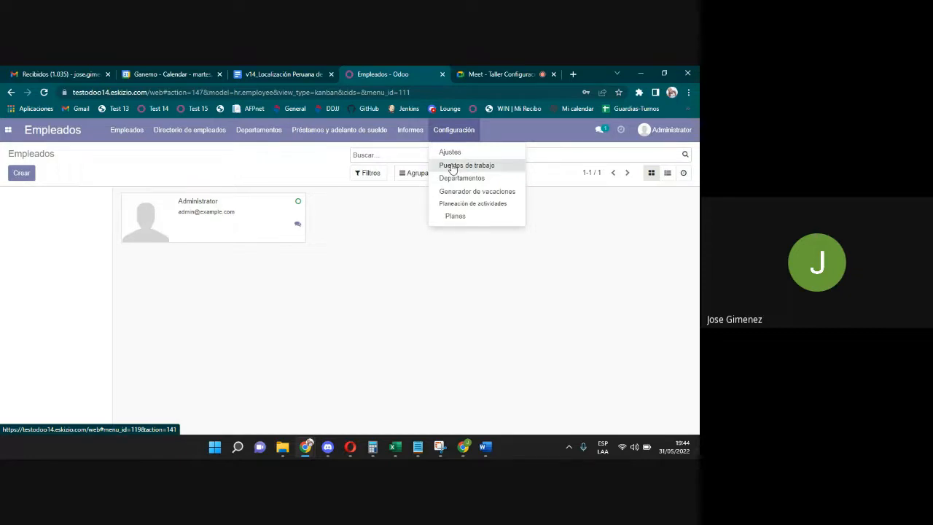
click(452, 166)
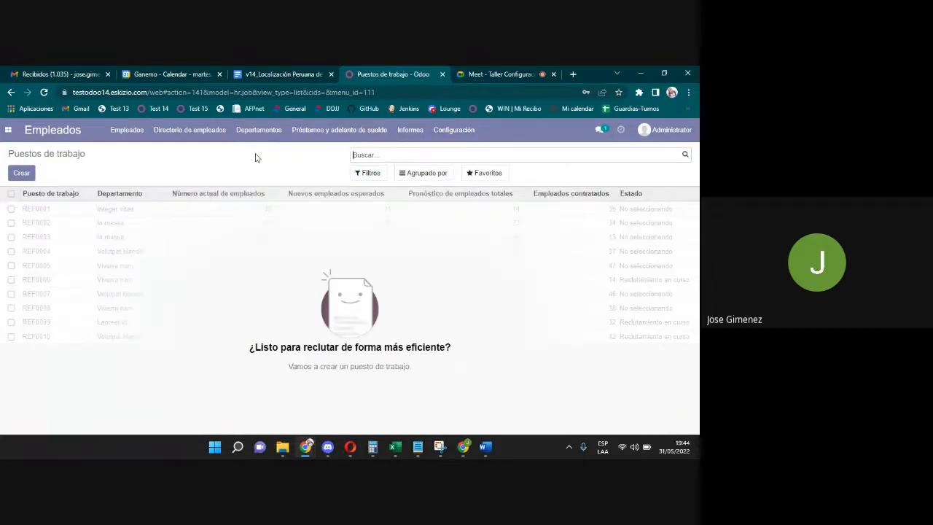
click(467, 130)
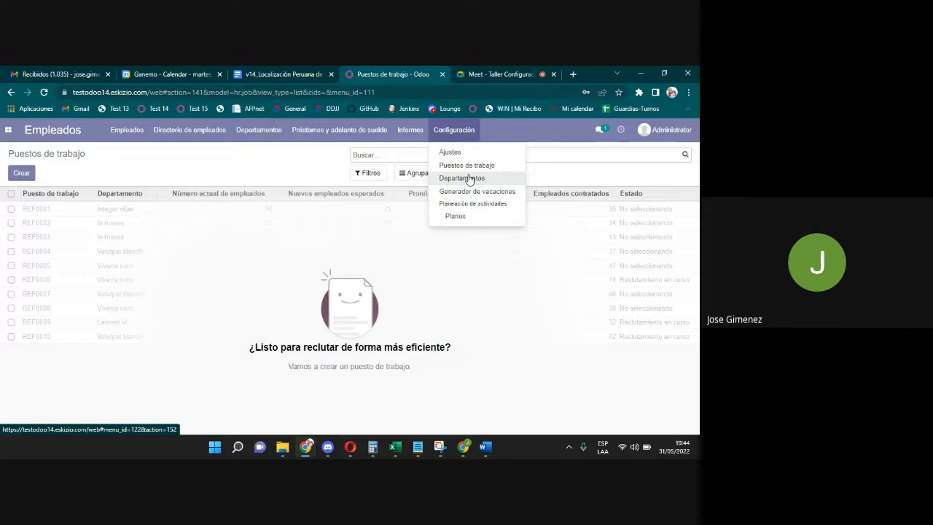
click(468, 179)
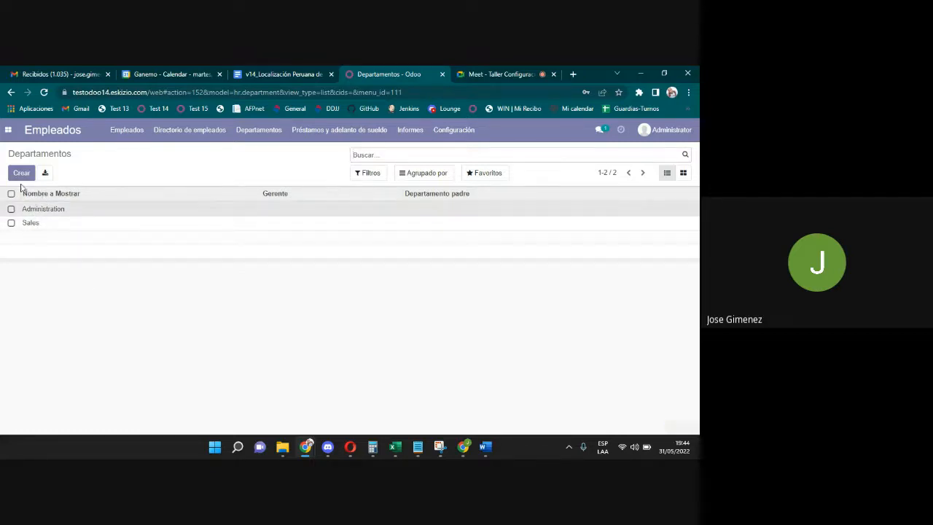
click(44, 207)
Start a new department and correct its name to Tesoreria.
click(37, 154)
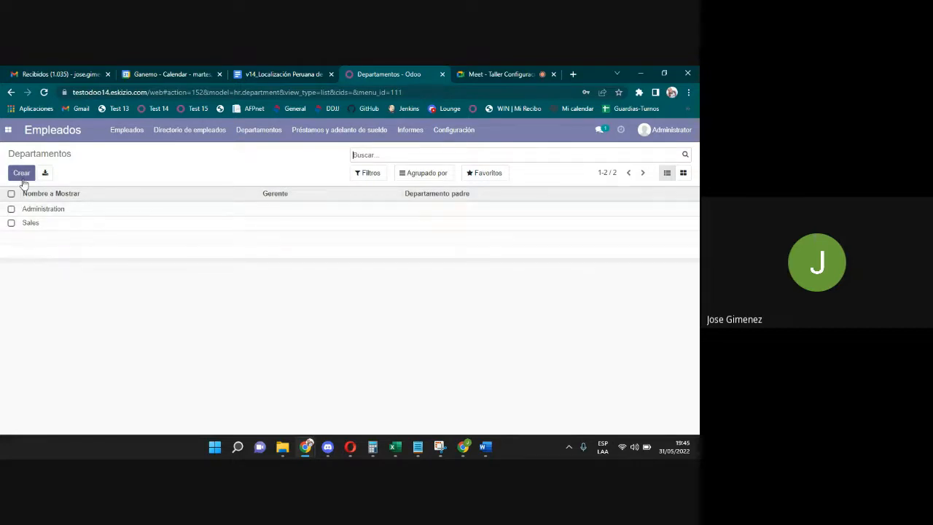
click(22, 175)
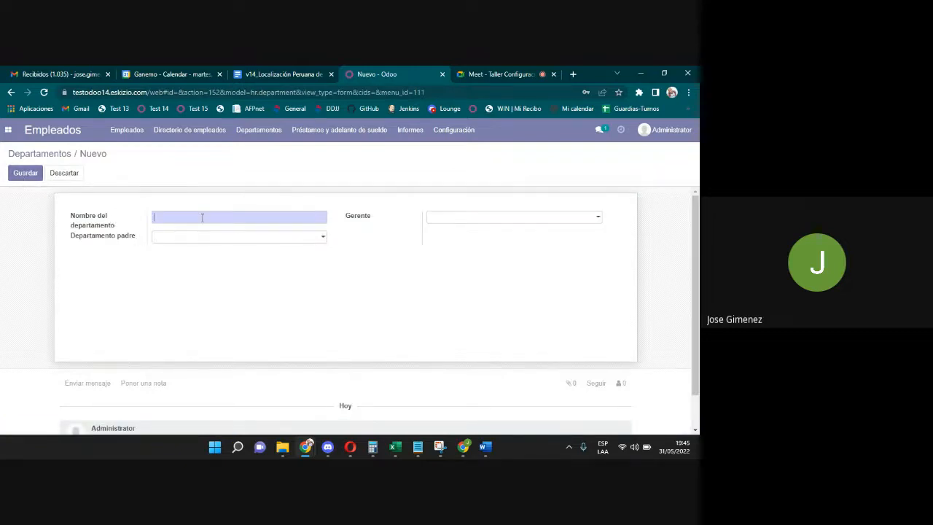
text(Tesoria)
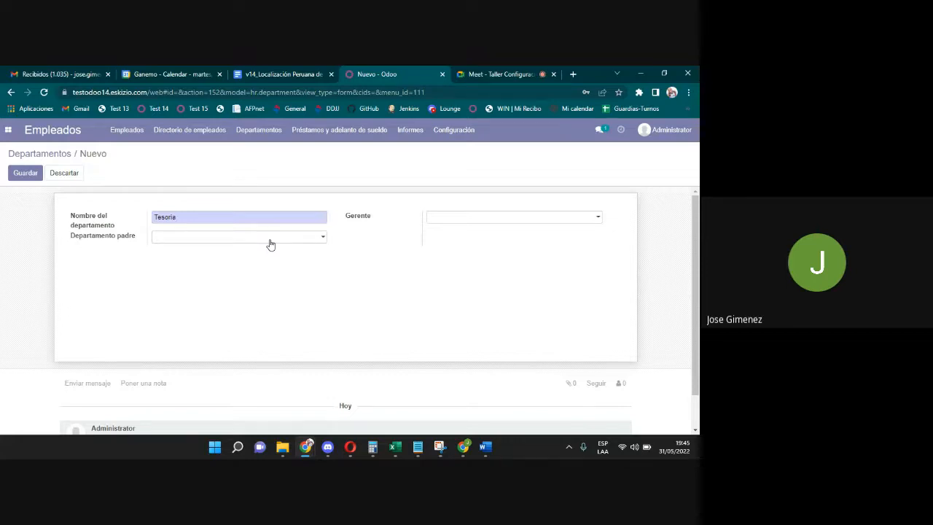
click(460, 223)
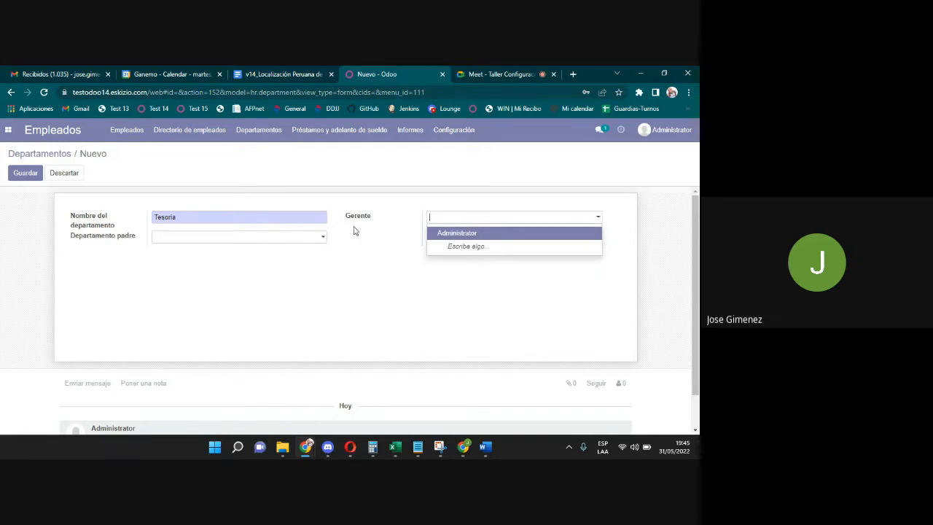
click(282, 221)
key(BackSpace)
key(BackSpace)
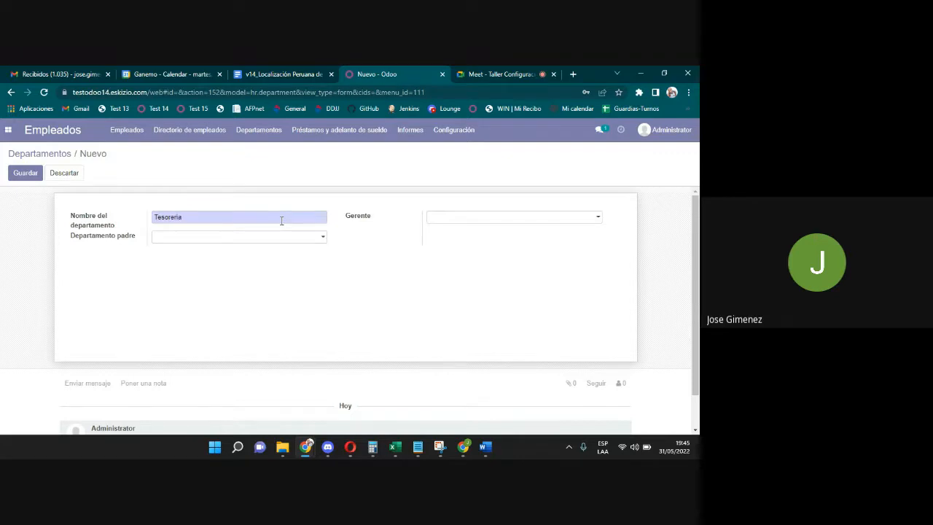
Set the department manager to a newly created employee, entering the employee's full name.
click(433, 223)
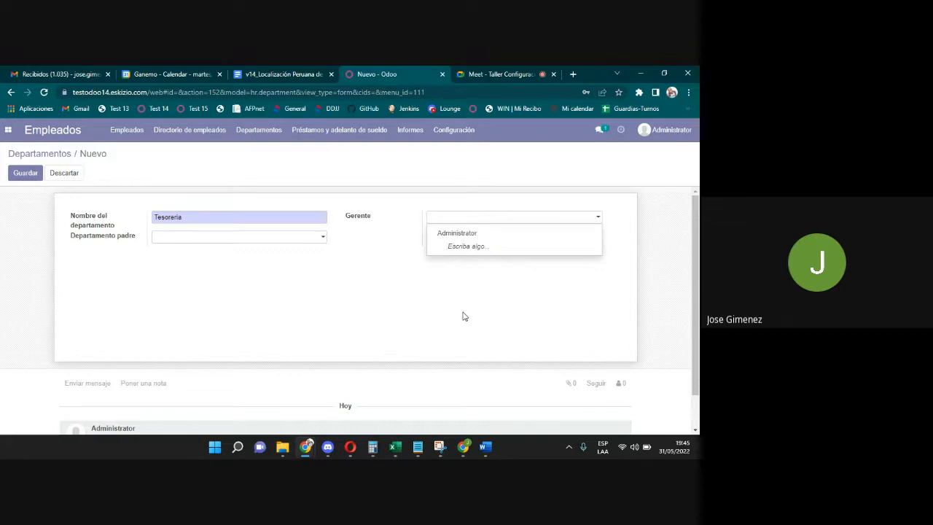
click(444, 218)
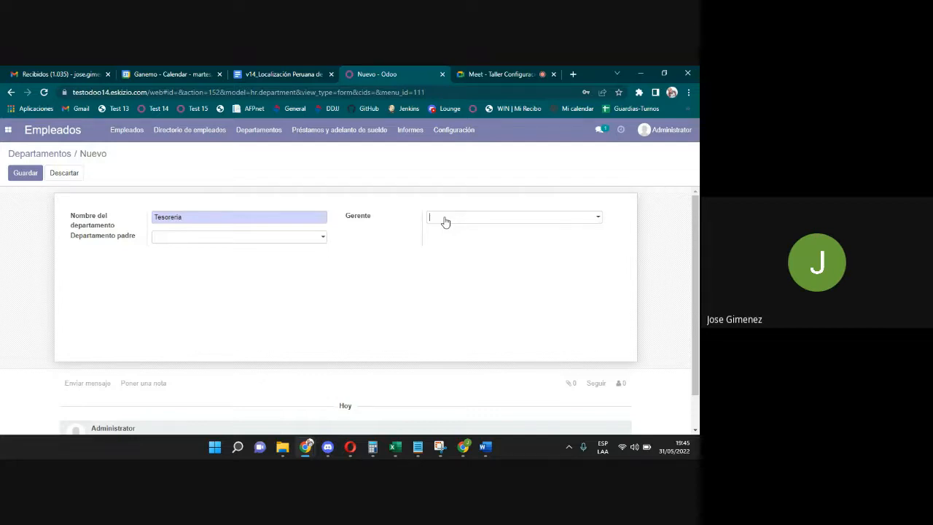
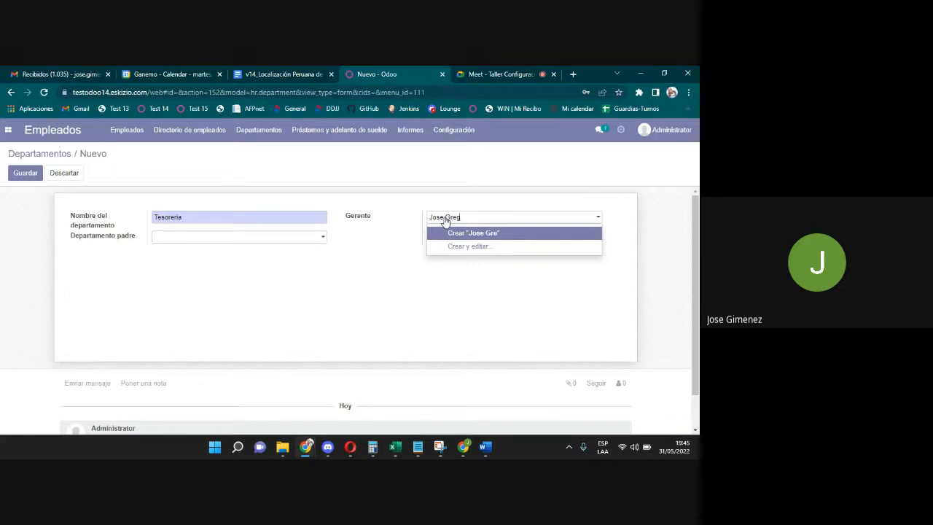
click(451, 233)
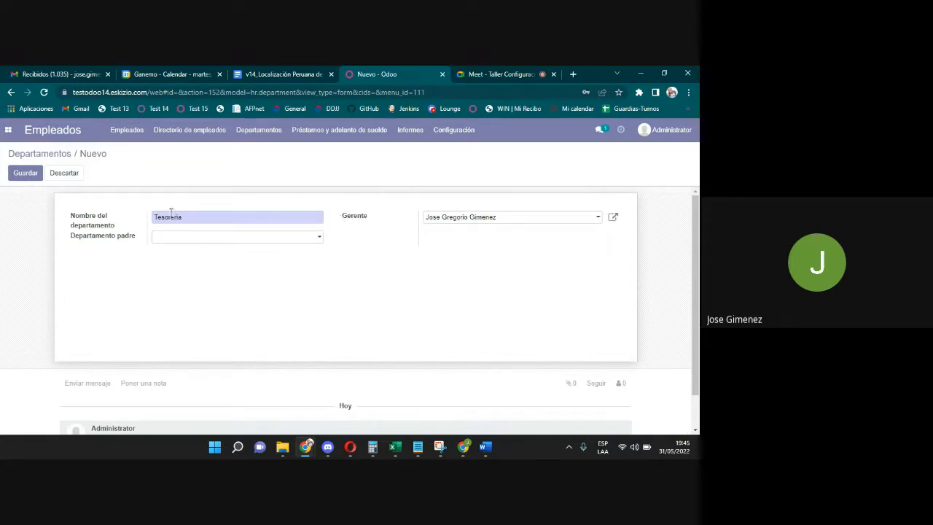
click(196, 242)
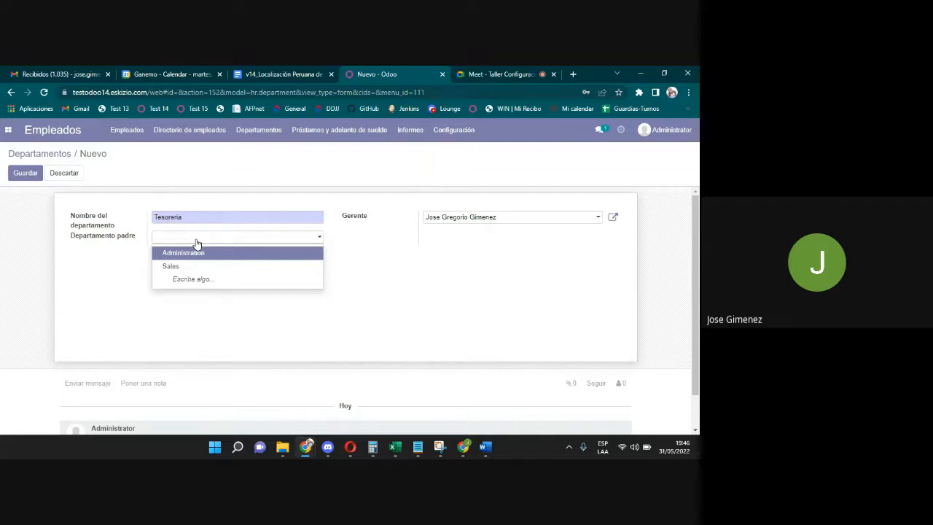
click(484, 73)
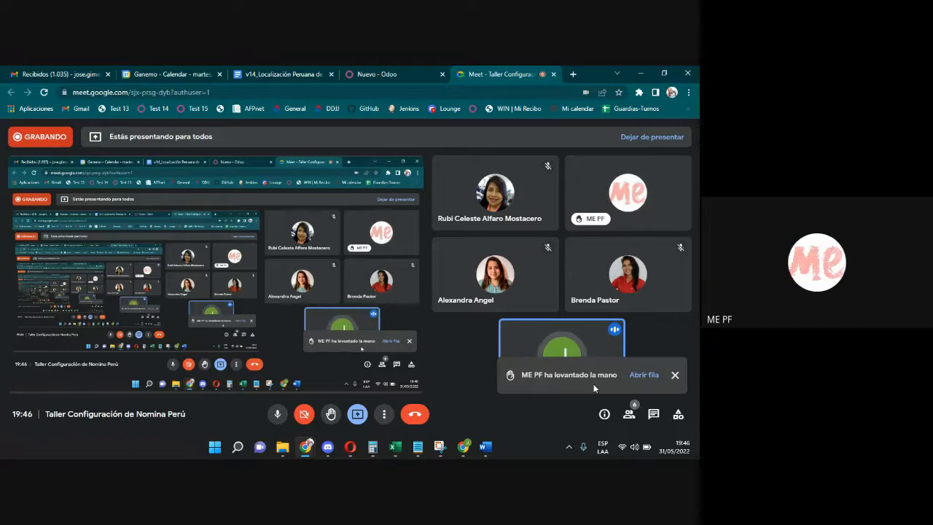
click(394, 72)
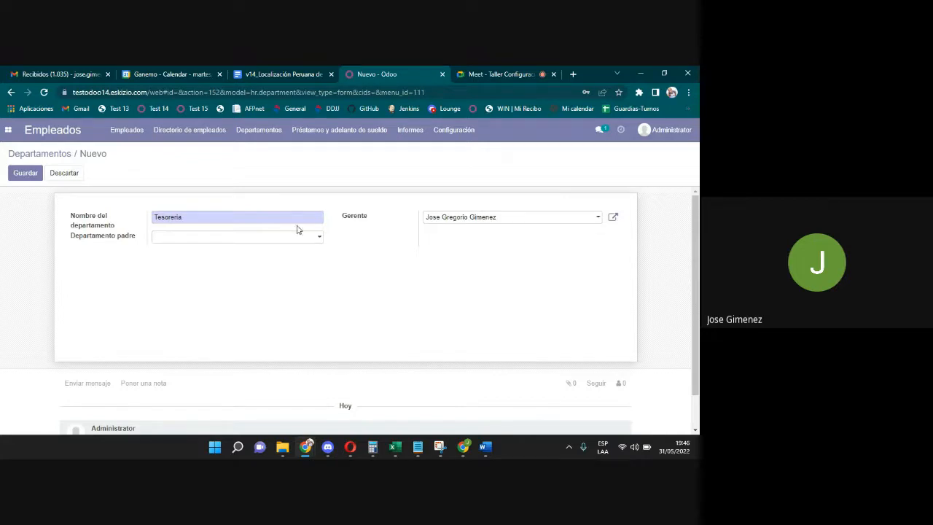
Save Tesoreria with Administration as parent department and return to the Departamentos list.
click(227, 239)
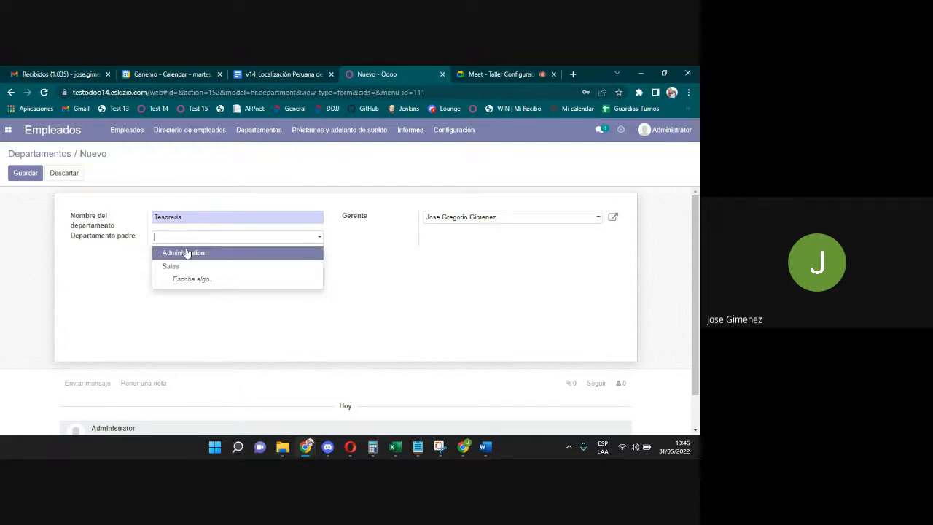
click(186, 253)
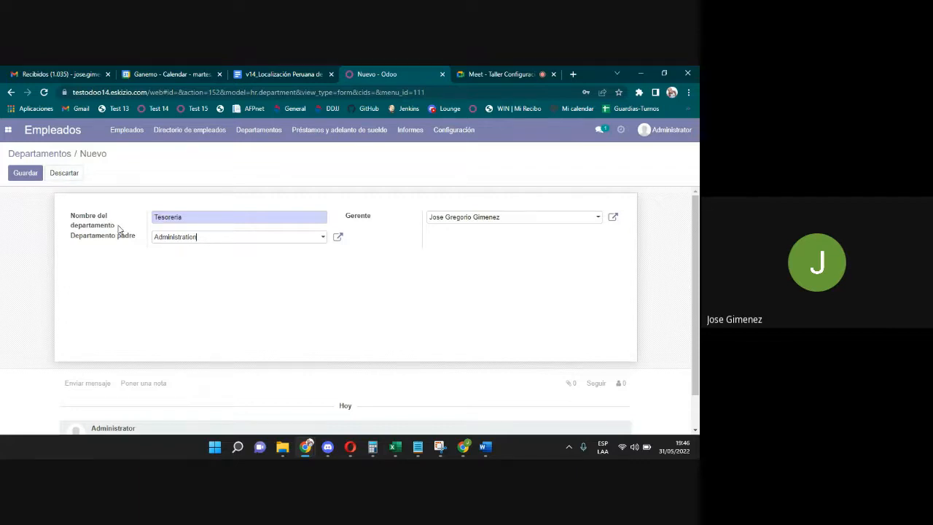
click(25, 174)
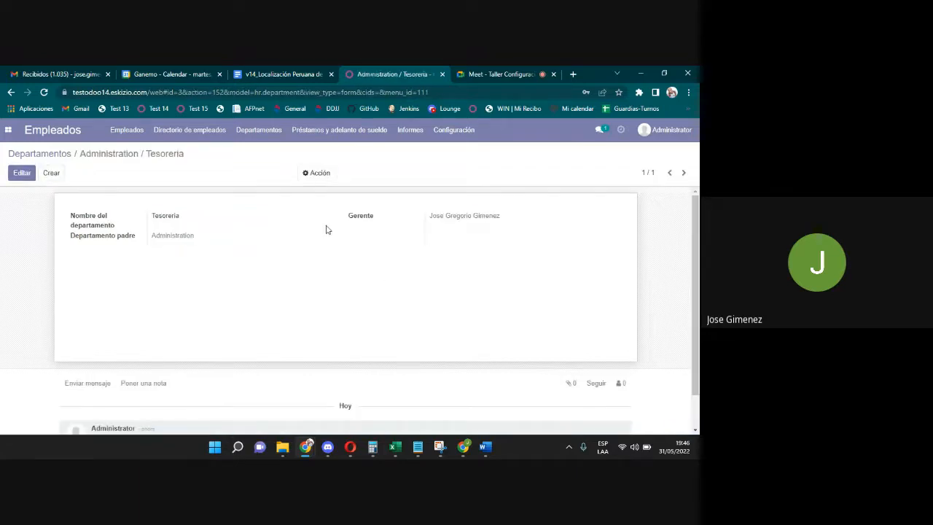
click(58, 156)
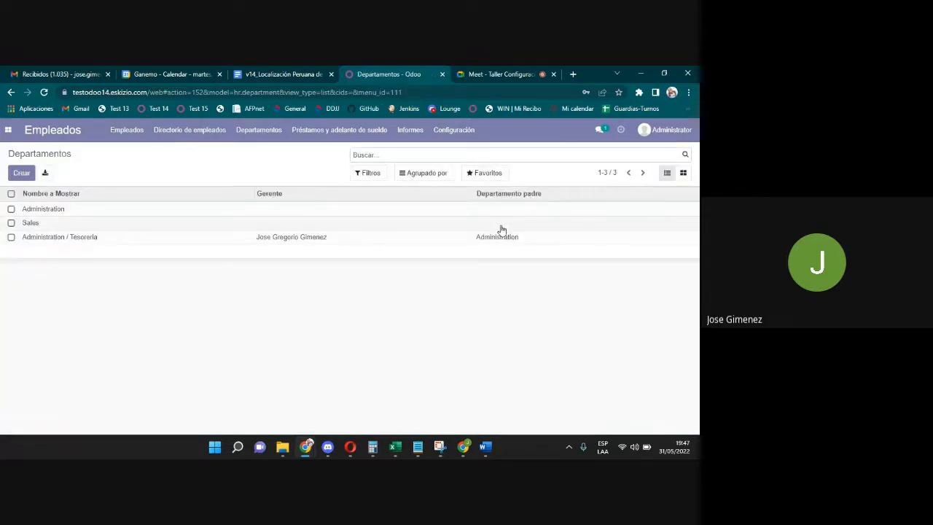
click(459, 132)
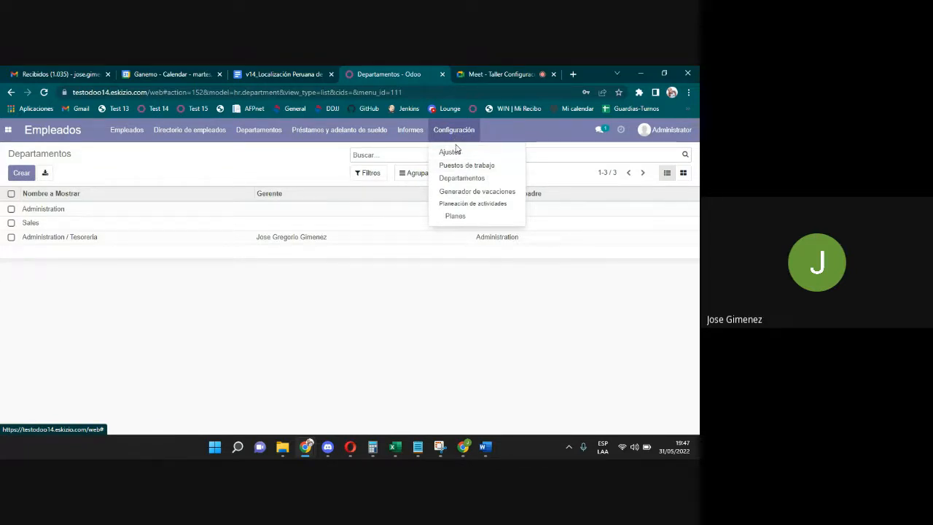
Create a new job position titled Tesorero.
click(461, 172)
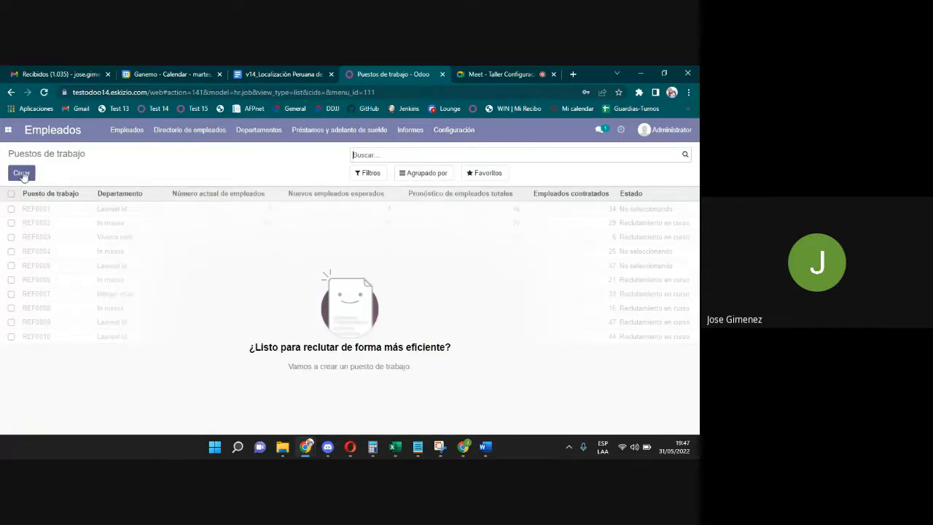
click(23, 175)
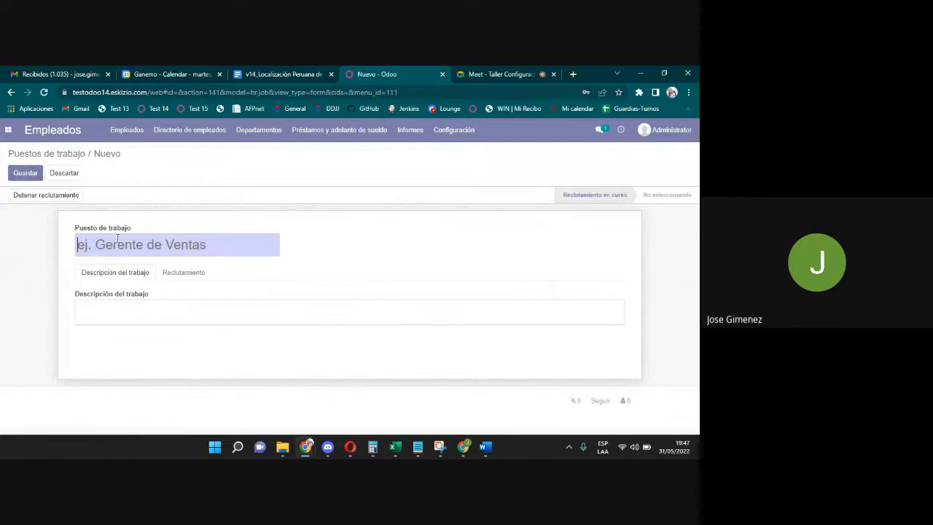
text(Gerebn)
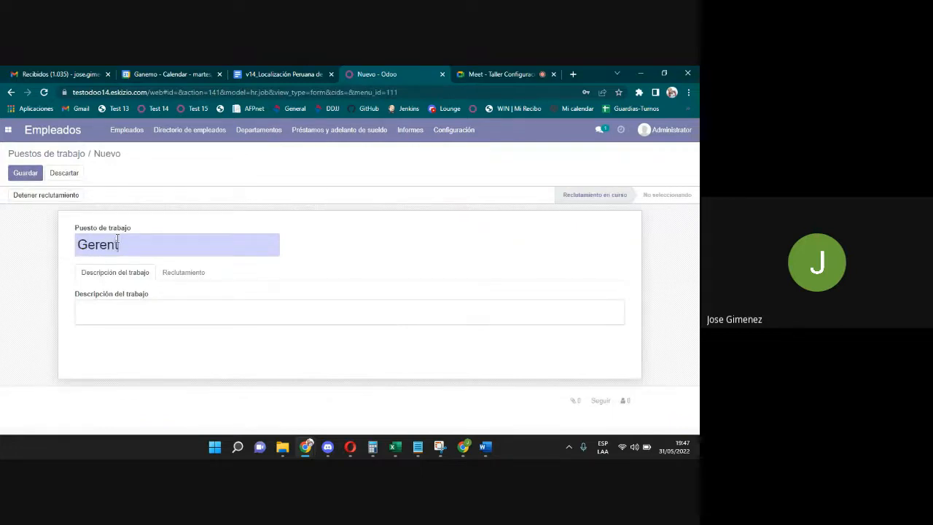
text( de T)
key(BackSpace)
key(BackSpace)
key(BackSpace)
key(BackSpace)
key(BackSpace)
key(BackSpace)
key(BackSpace)
key(BackSpace)
key(BackSpace)
key(BackSpace)
key(BackSpace)
key(BackSpace)
text(Tesorero)
click(101, 306)
Assign Tesorero to Administration / Tesoreria with 1 expected new employee and save.
click(186, 275)
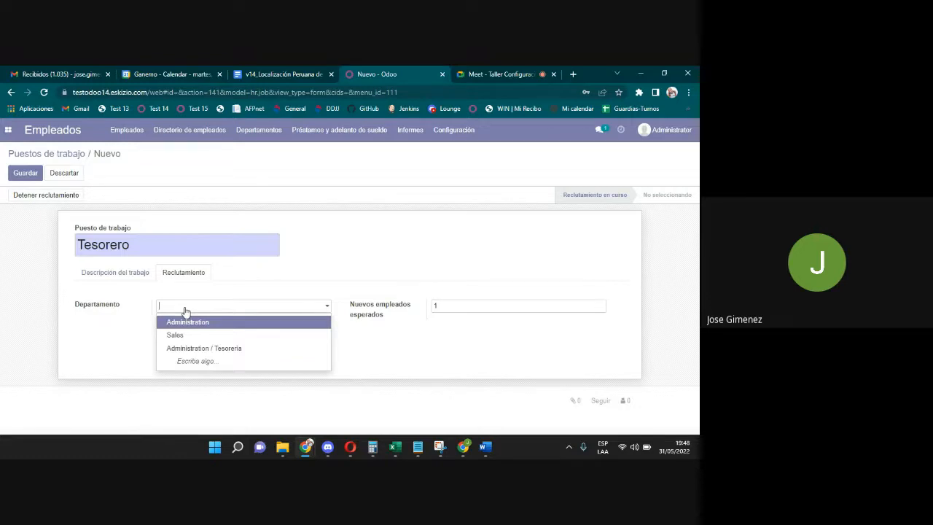
click(186, 349)
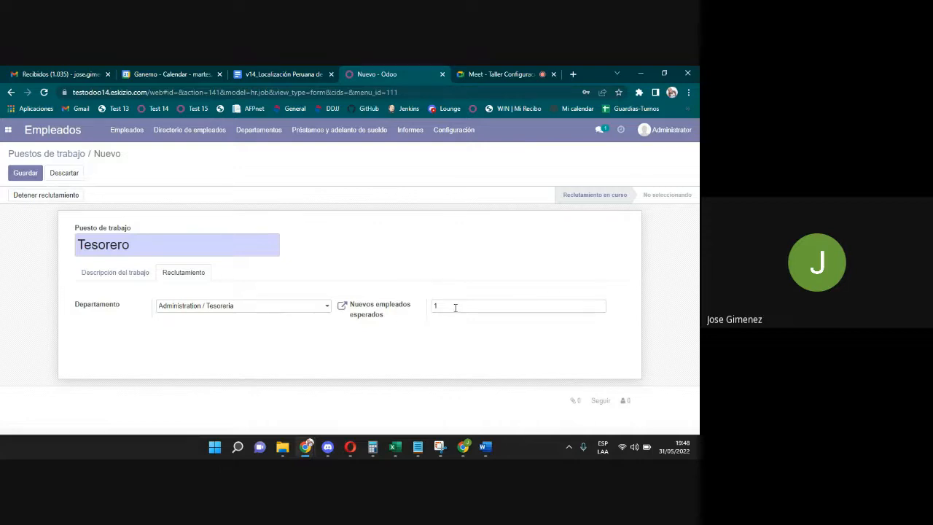
drag(454, 306, 433, 306)
click(431, 319)
click(29, 177)
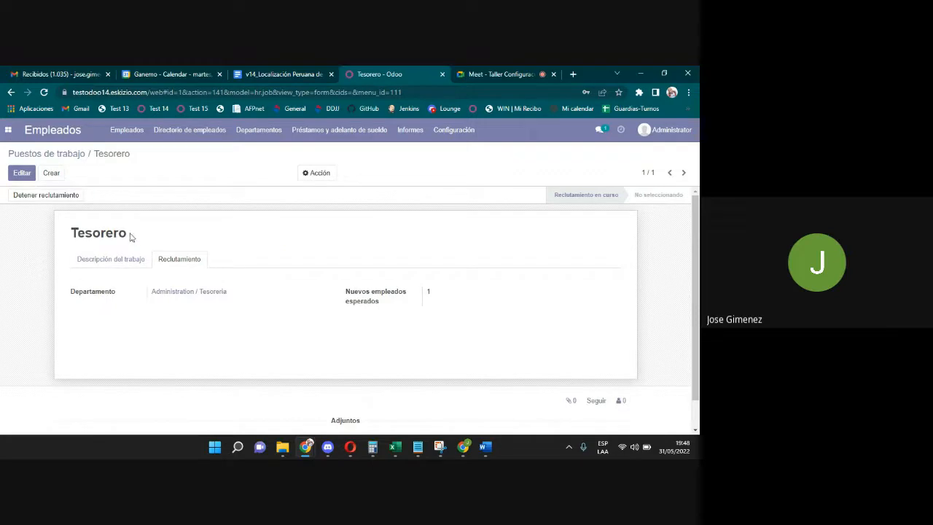
Return to the Puestos de trabajo list showing Tesorero under Administration / Tesoreria.
drag(129, 235, 53, 231)
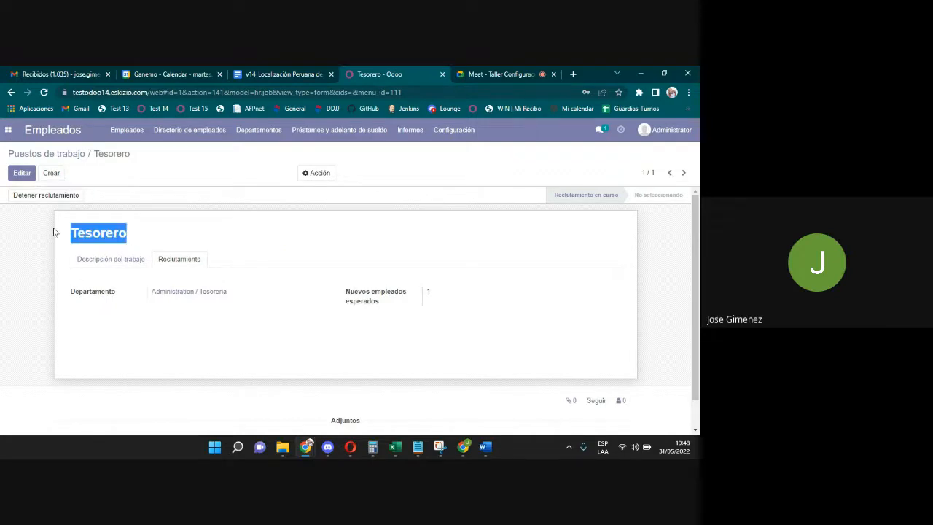
click(73, 155)
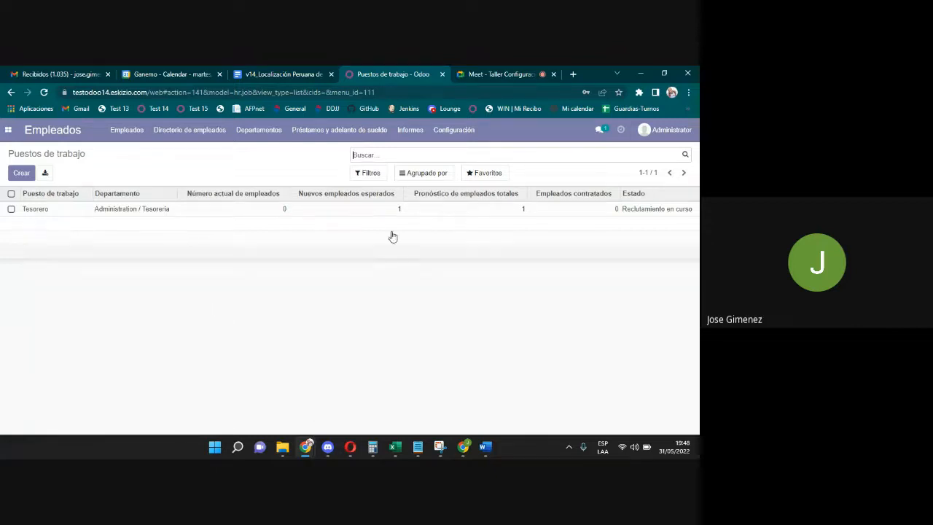
click(453, 130)
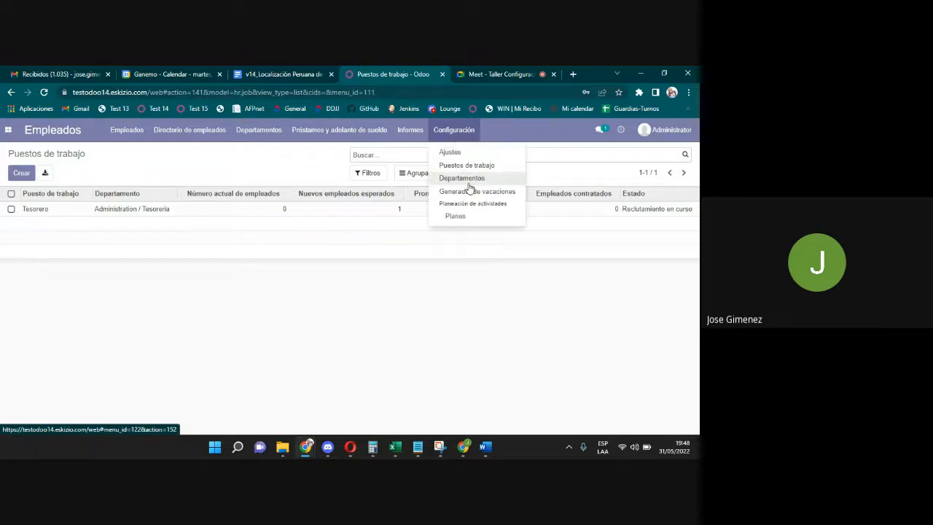
click(430, 281)
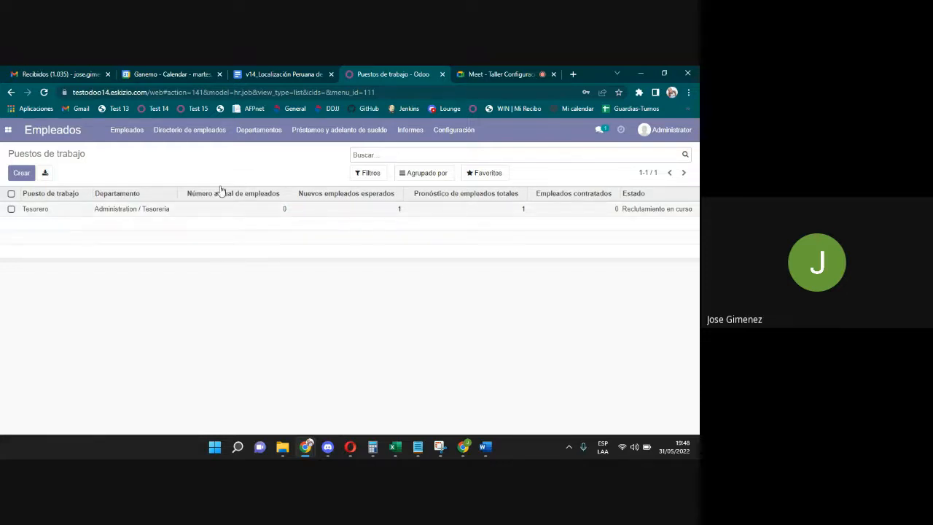
Show the Empleados kanban with Administrator and the new department manager.
click(124, 139)
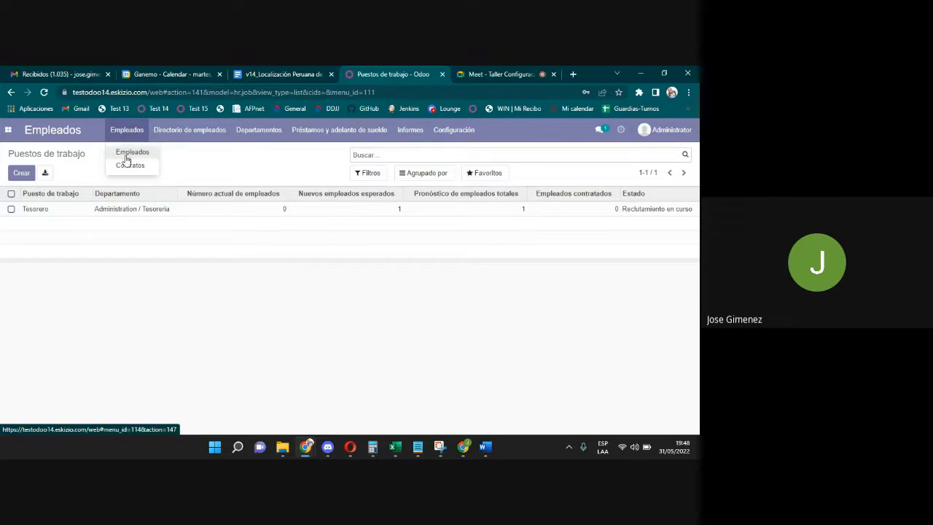
click(125, 156)
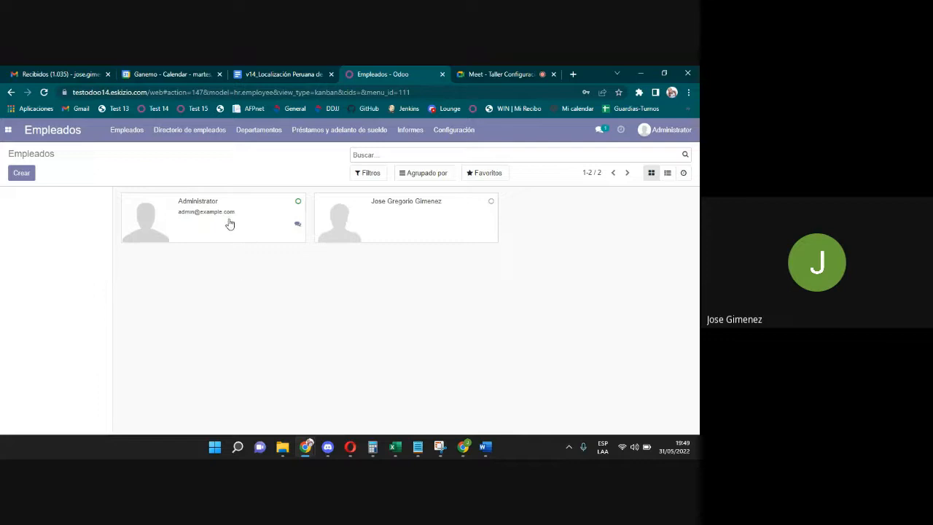
click(426, 236)
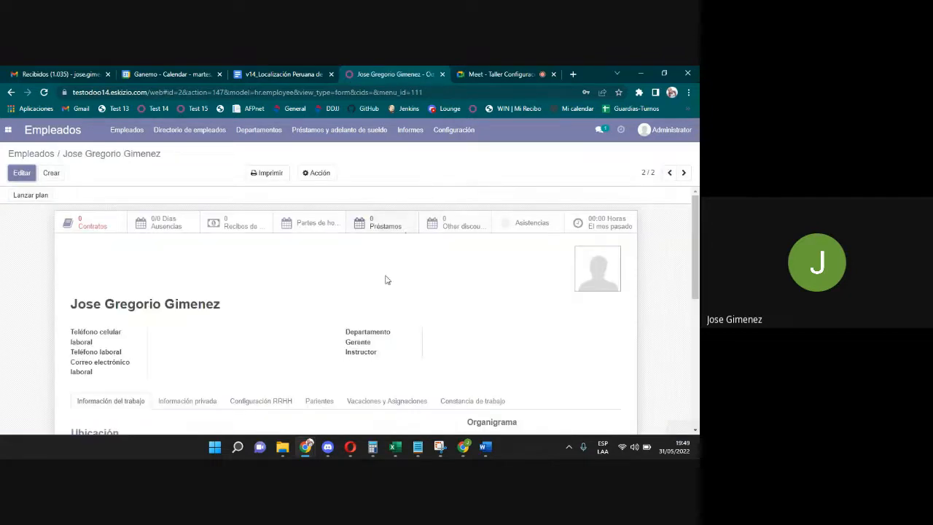
drag(696, 240, 698, 348)
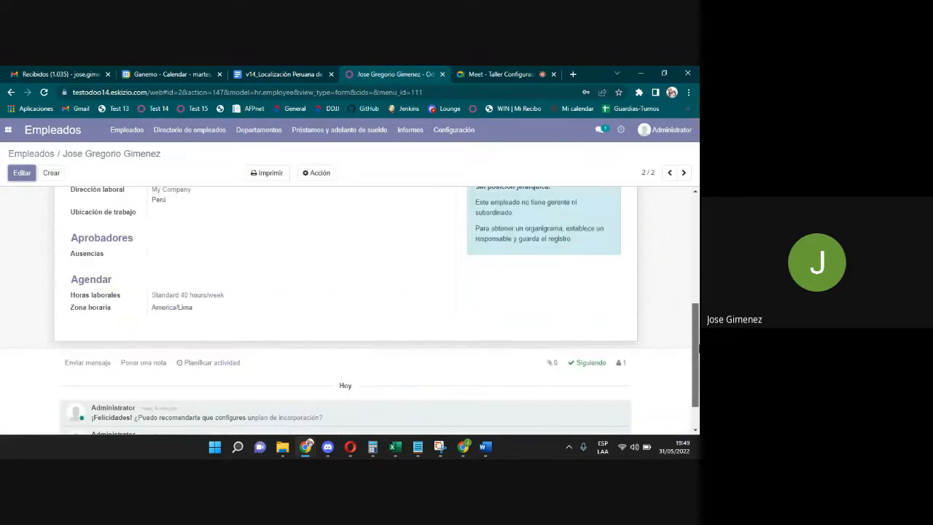
scroll(408, 241, up, 3)
click(209, 217)
click(260, 222)
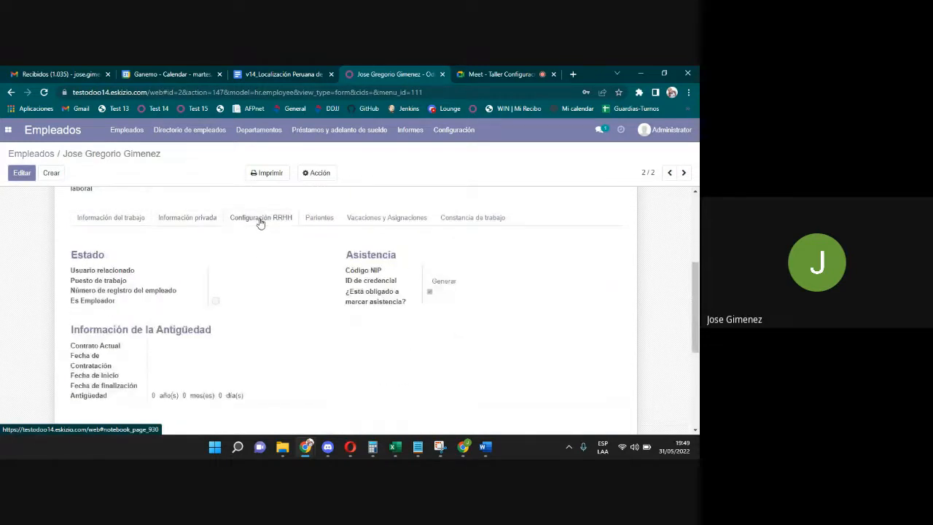
click(320, 218)
click(379, 218)
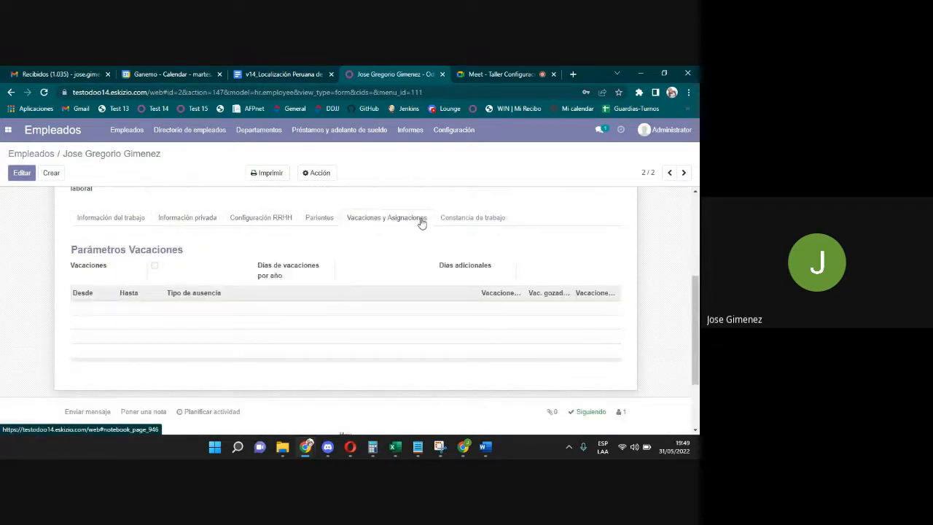
click(41, 154)
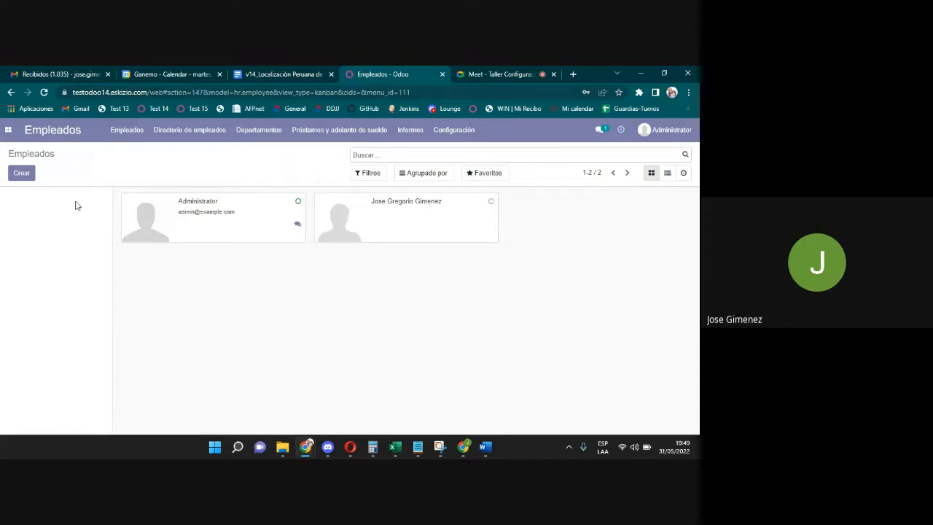
Discard a new employee form and open the Tesoreria manager's existing employee record.
click(21, 173)
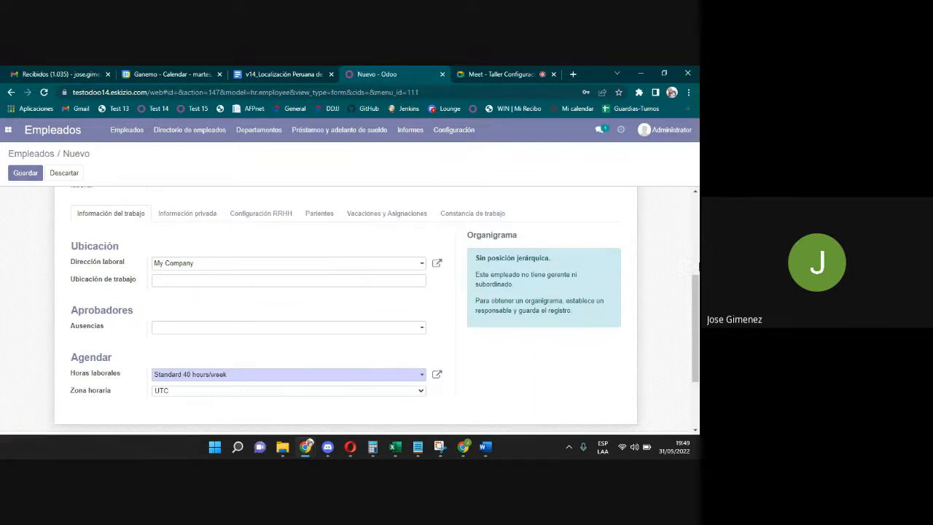
scroll(696, 320, up, 5)
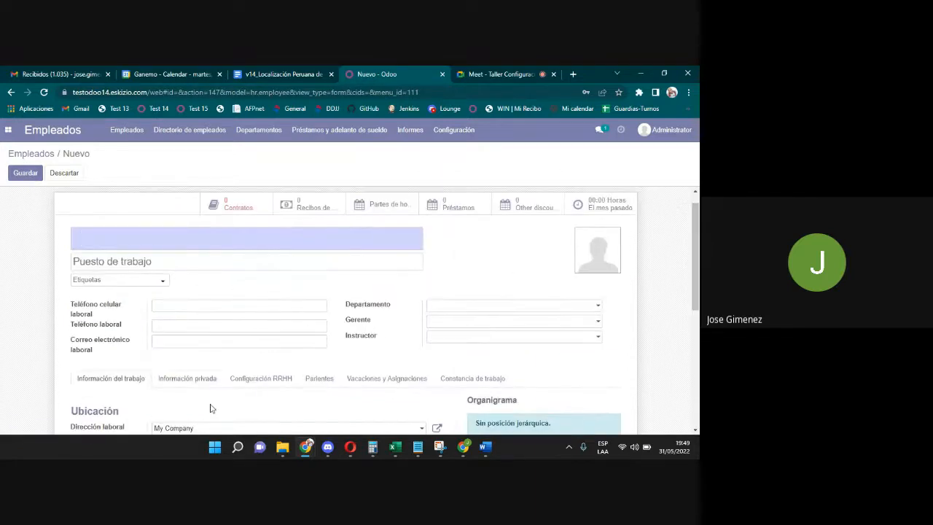
click(66, 173)
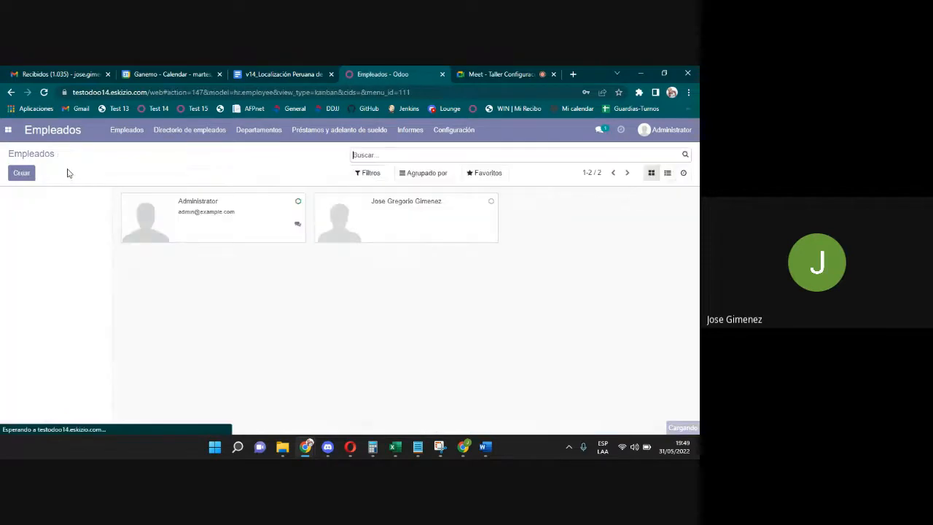
click(407, 228)
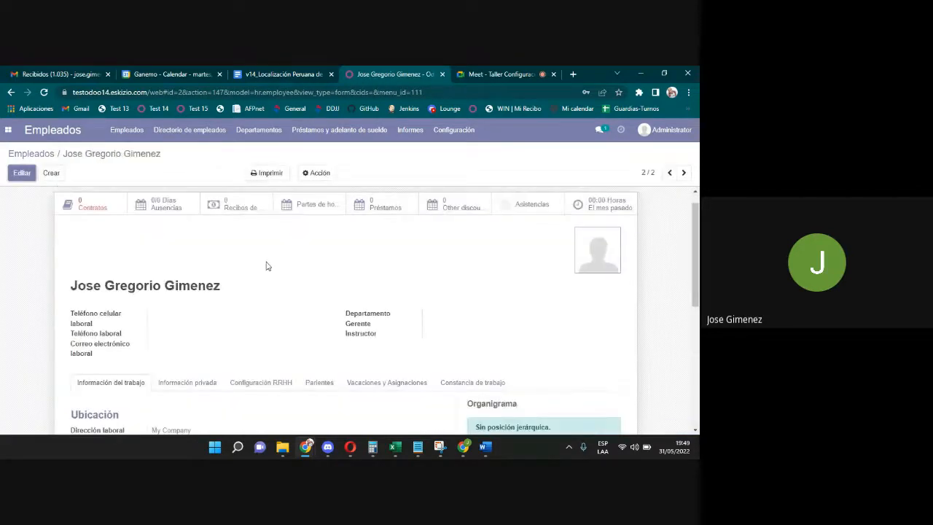
Edit the Tesoreria manager's employee record and clear its name field.
click(26, 177)
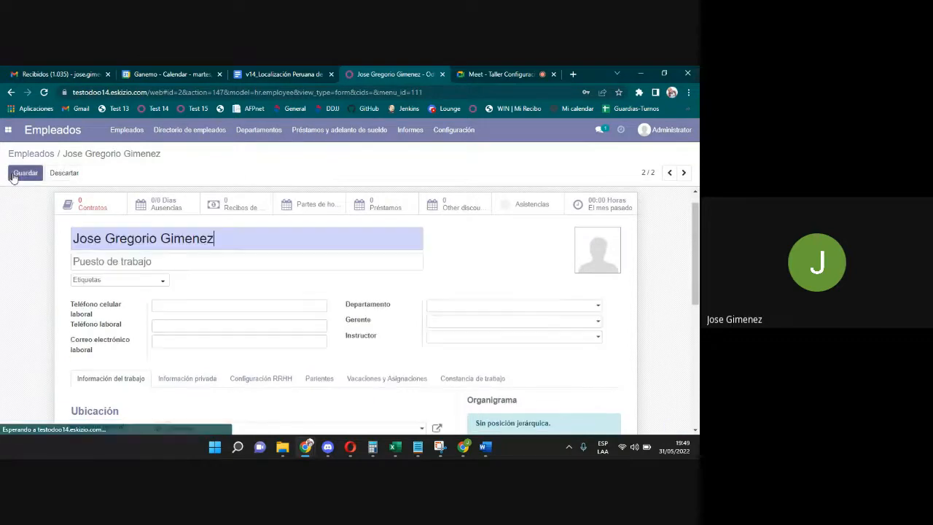
click(405, 264)
drag(697, 238, 698, 253)
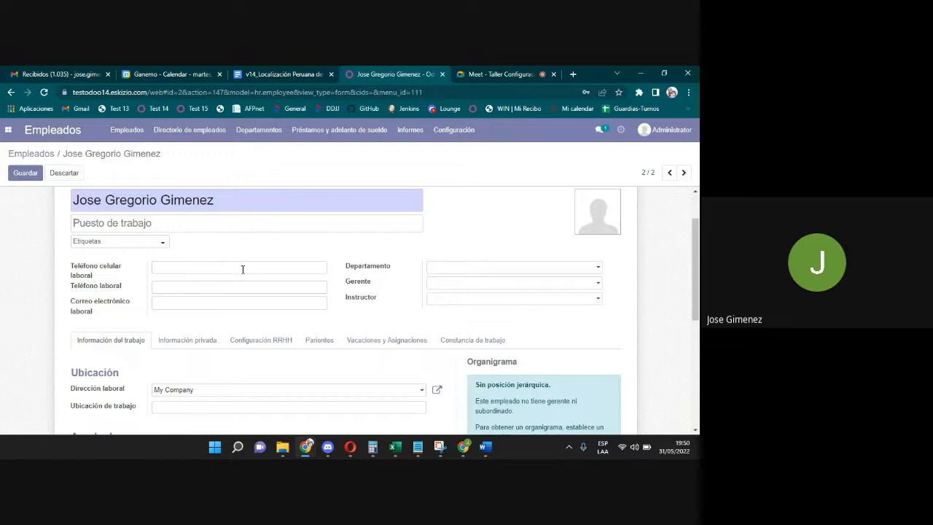
right_click(217, 199)
click(208, 199)
drag(228, 200, 45, 172)
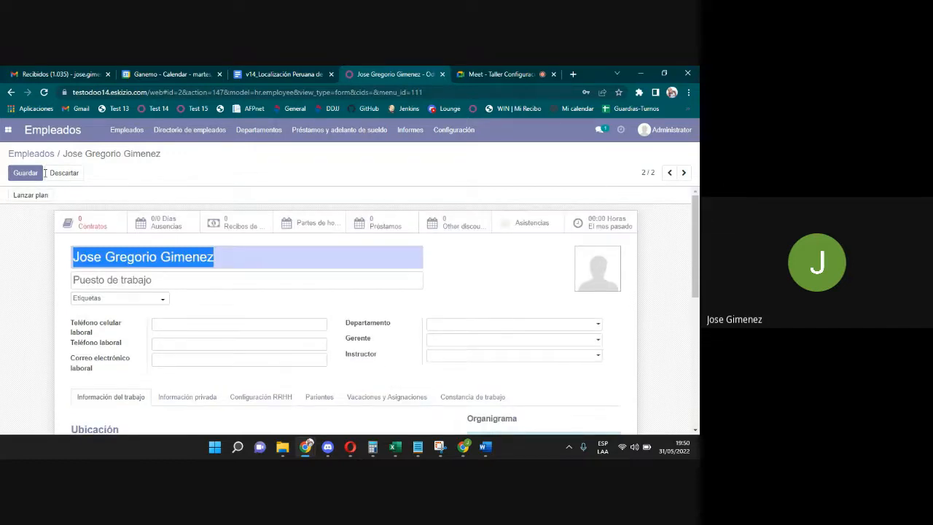
key(BackSpace)
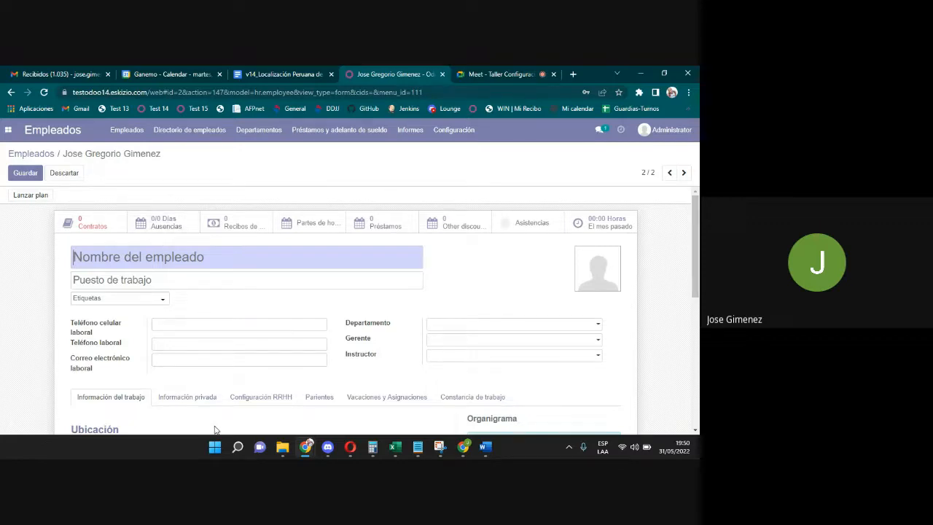
drag(696, 269, 697, 299)
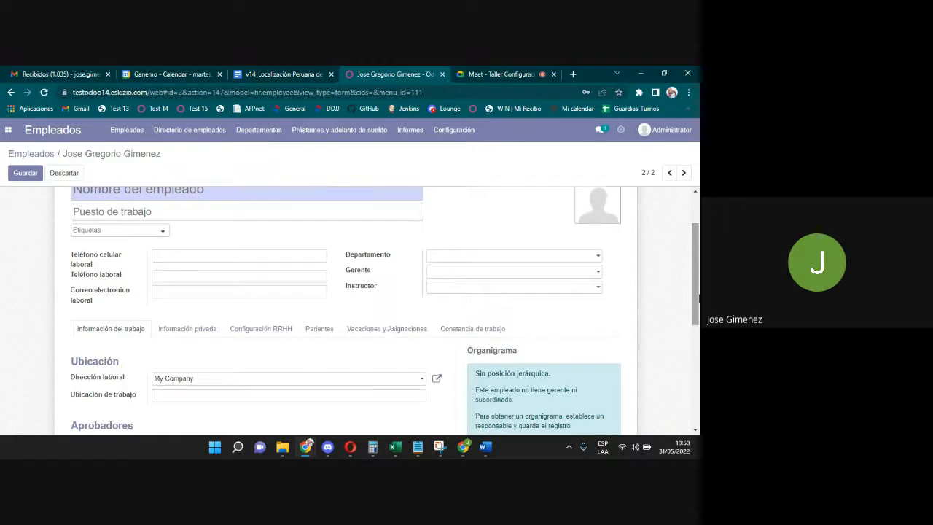
Create and apply a new Administrativos tag to the employee.
click(146, 234)
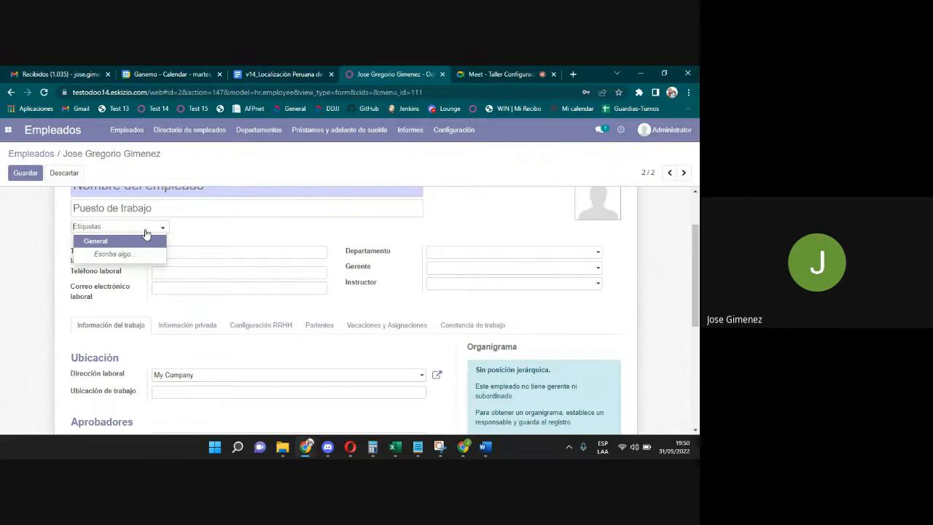
text(Ad)
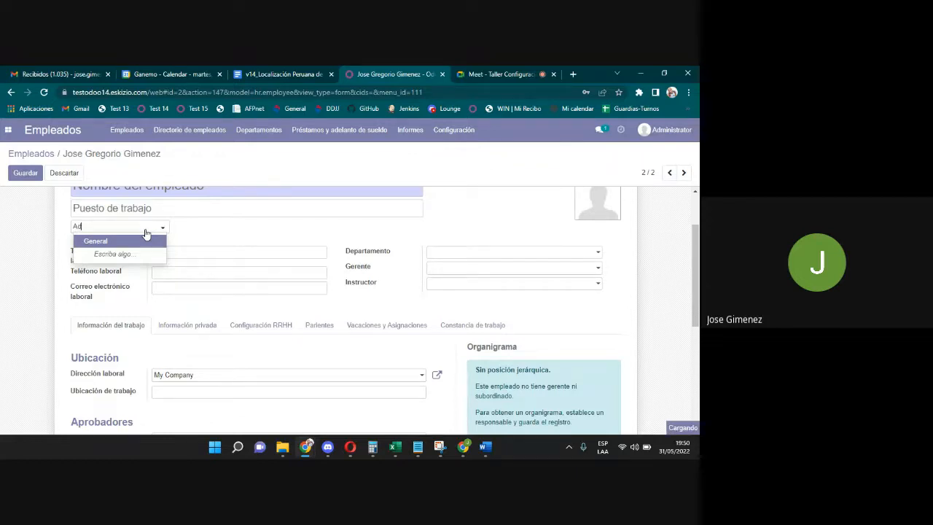
text(ministrativos)
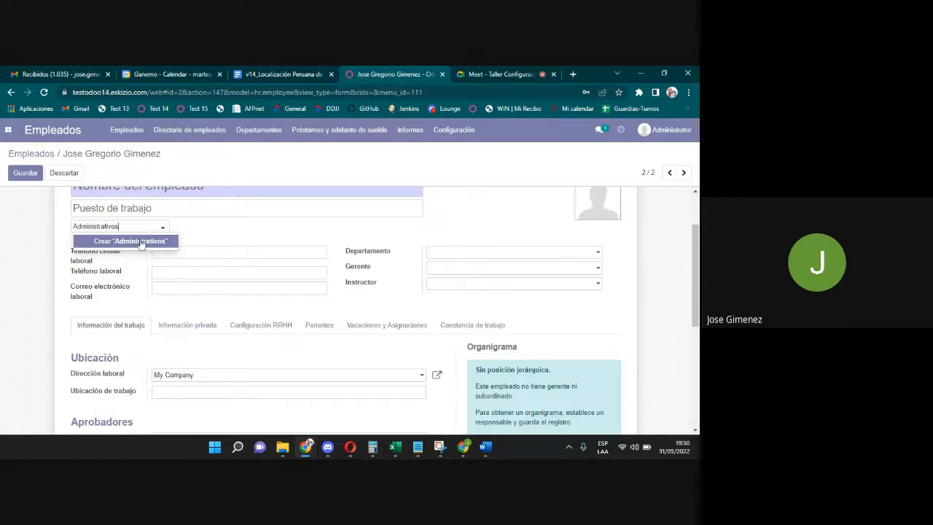
click(141, 241)
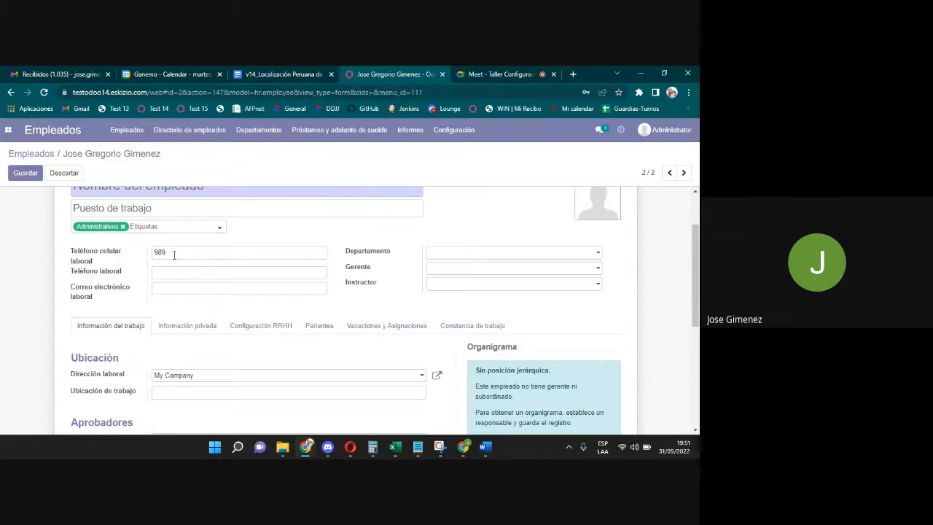
Enter the employee's work mobile number, work phone number and work e-mail address.
text(58663)
double_click(177, 254)
click(176, 255)
text(585)
text(se)
key(BackSpace)
key(BackSpace)
Set the department to Administration / Tesorería and replace the instructor with Administrator.
click(513, 250)
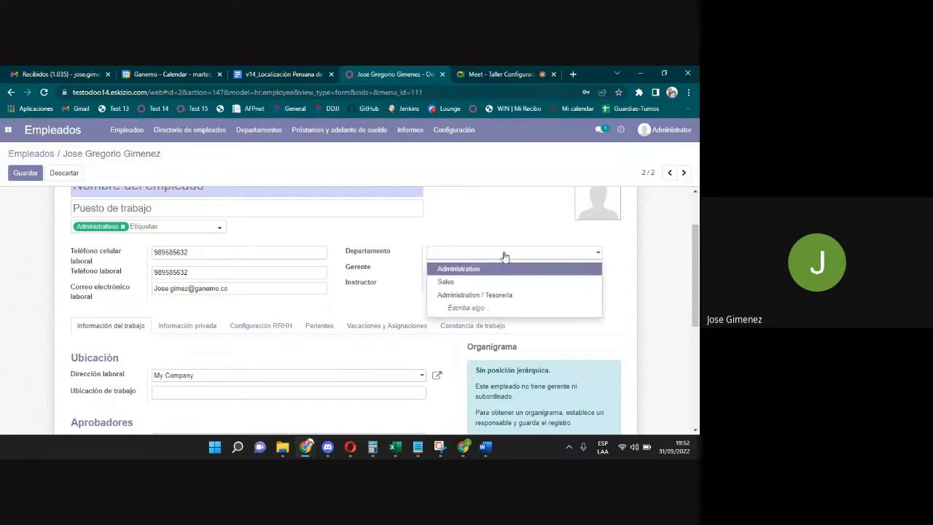
click(485, 296)
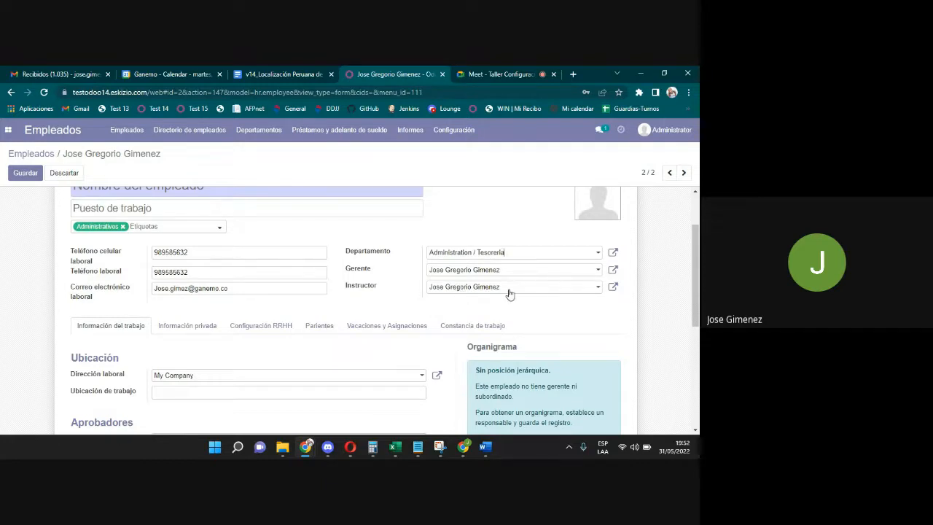
drag(509, 294, 430, 292)
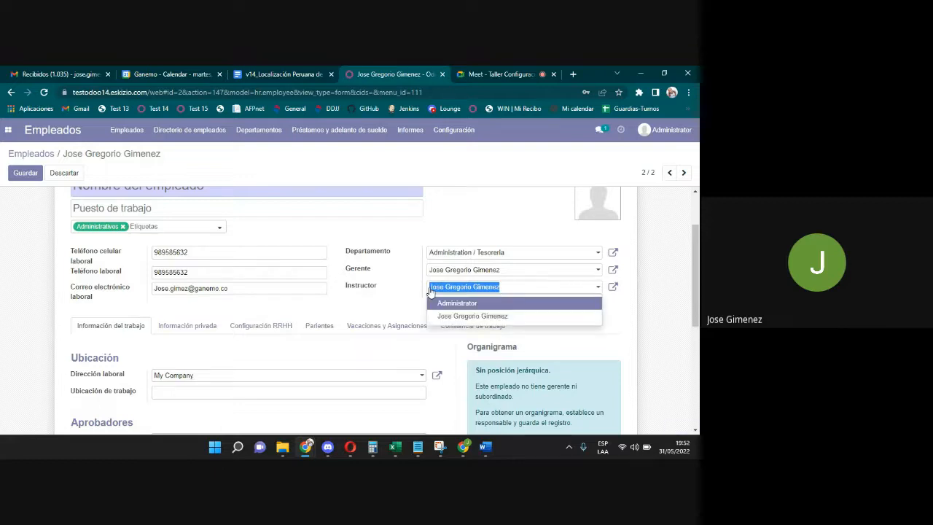
key(BackSpace)
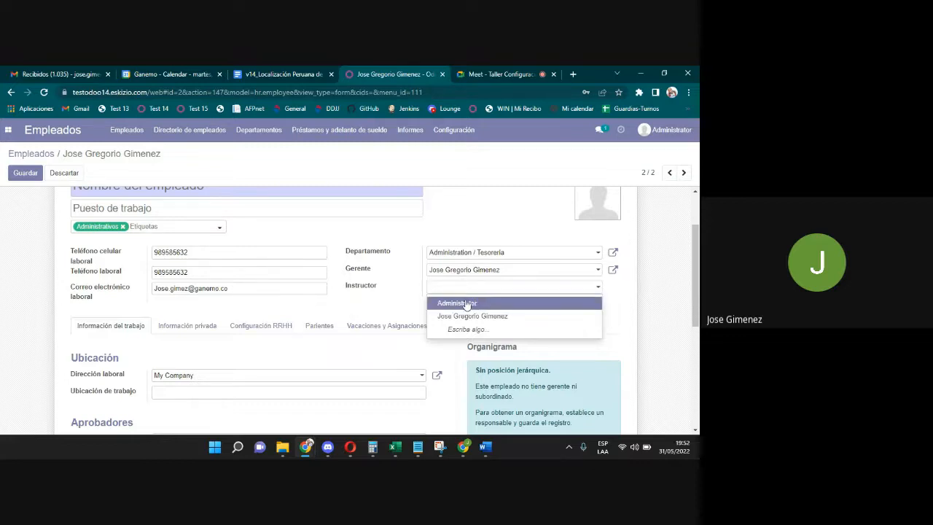
click(467, 303)
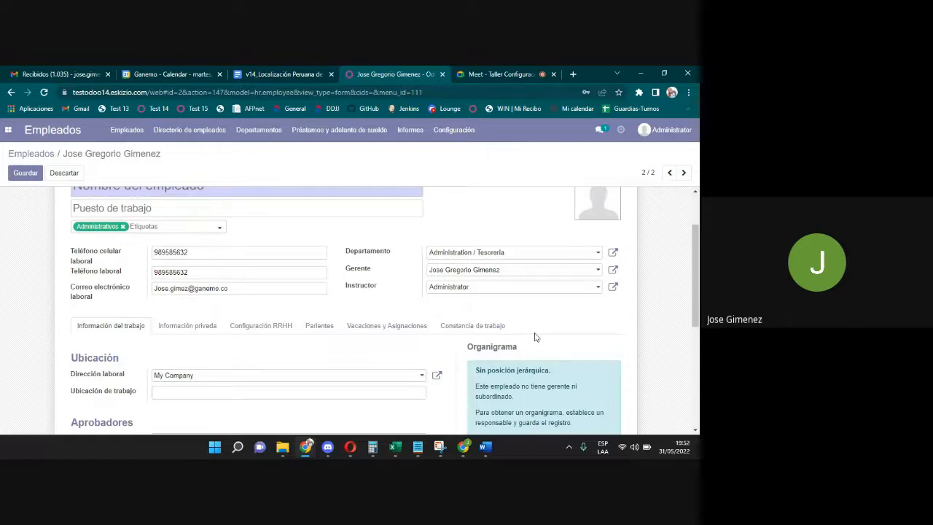
scroll(698, 318, down, 2)
drag(697, 318, 698, 356)
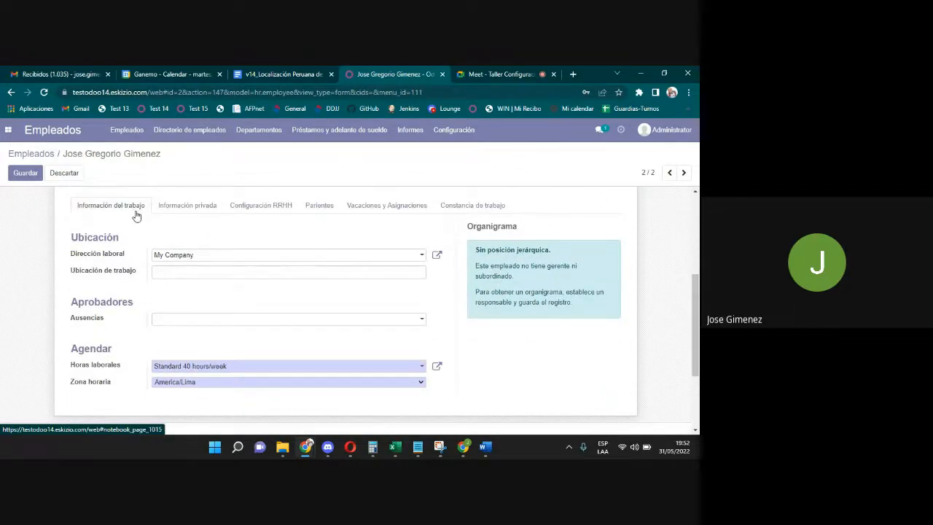
click(166, 258)
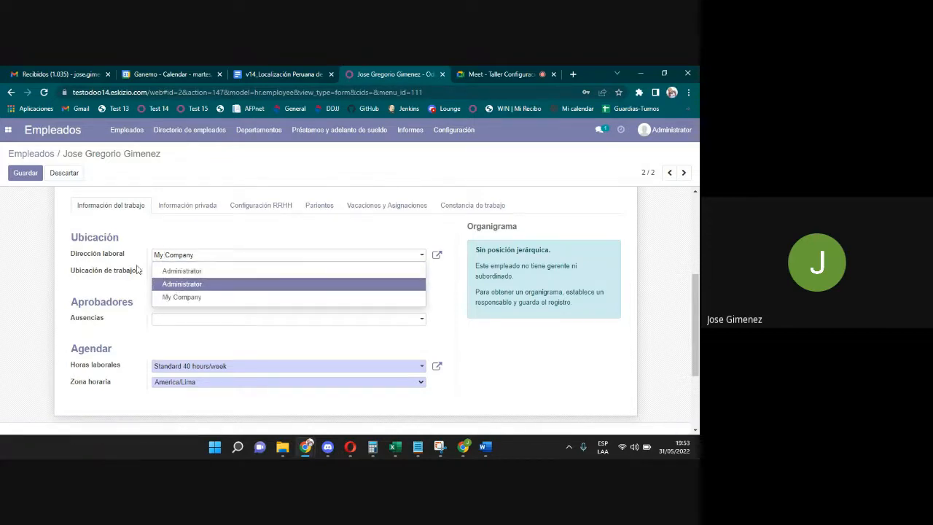
click(181, 260)
drag(193, 259, 154, 258)
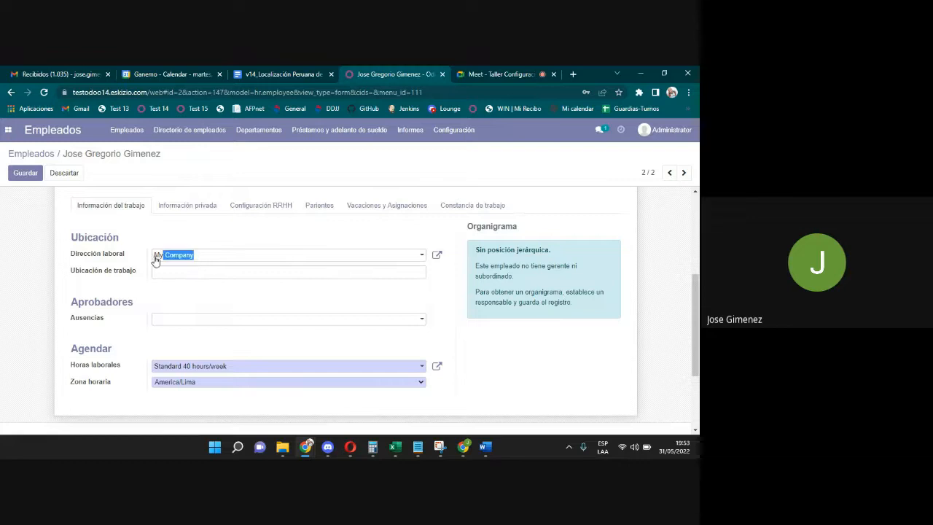
click(175, 242)
click(199, 260)
click(199, 260)
click(180, 259)
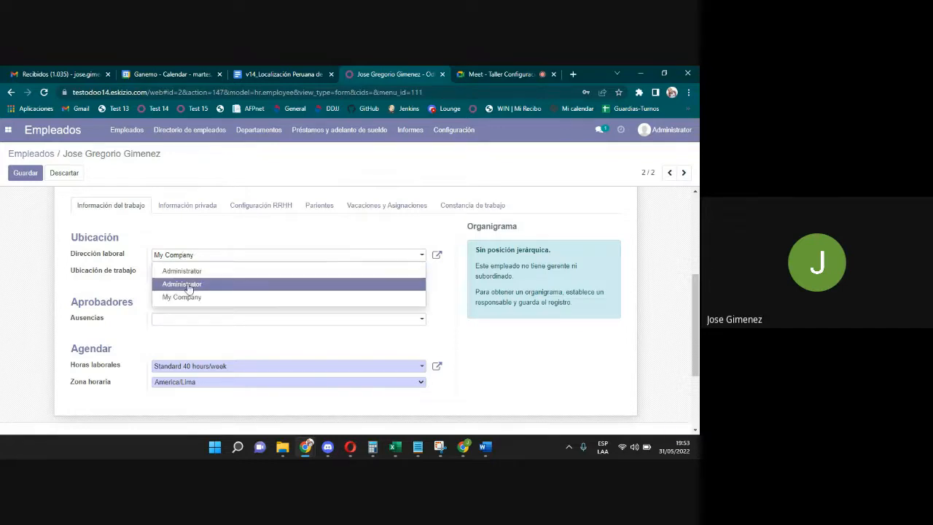
click(201, 234)
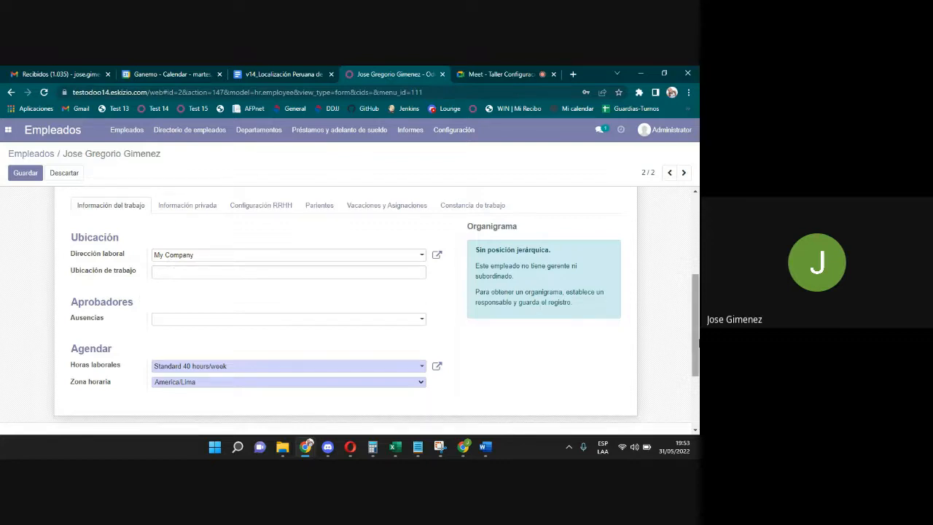
scroll(424, 310, down, 1)
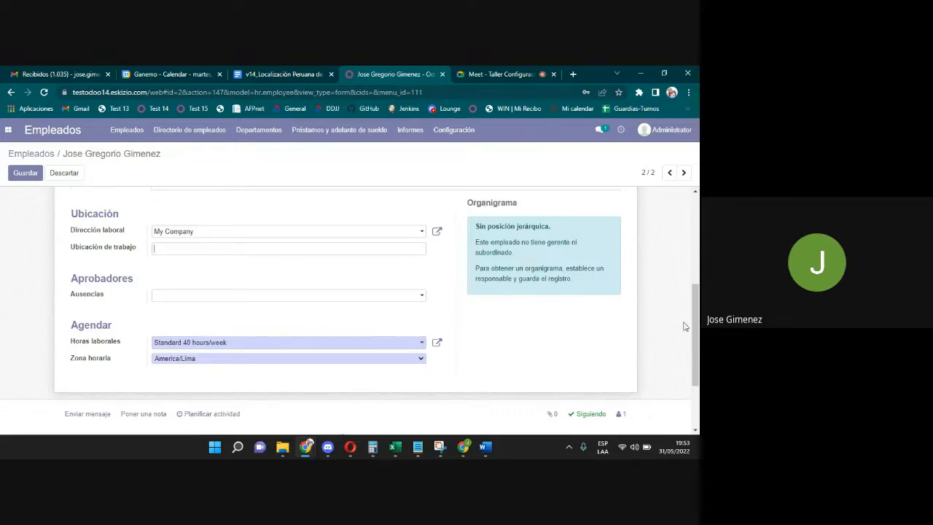
scroll(689, 328, down, 1)
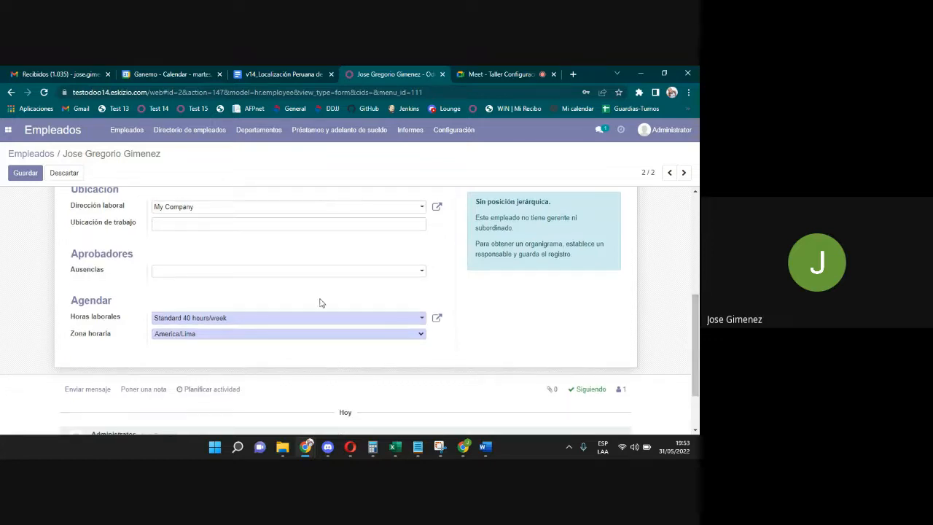
Open the Ausencias approver dropdown under Aprobadores.
click(284, 272)
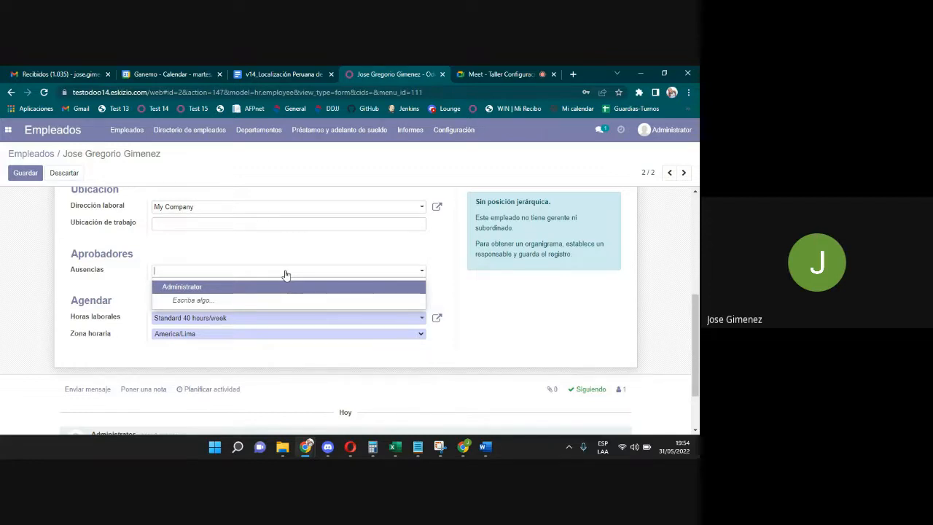
Go to the Google Meet call, then come back to the Odoo employee form.
click(482, 72)
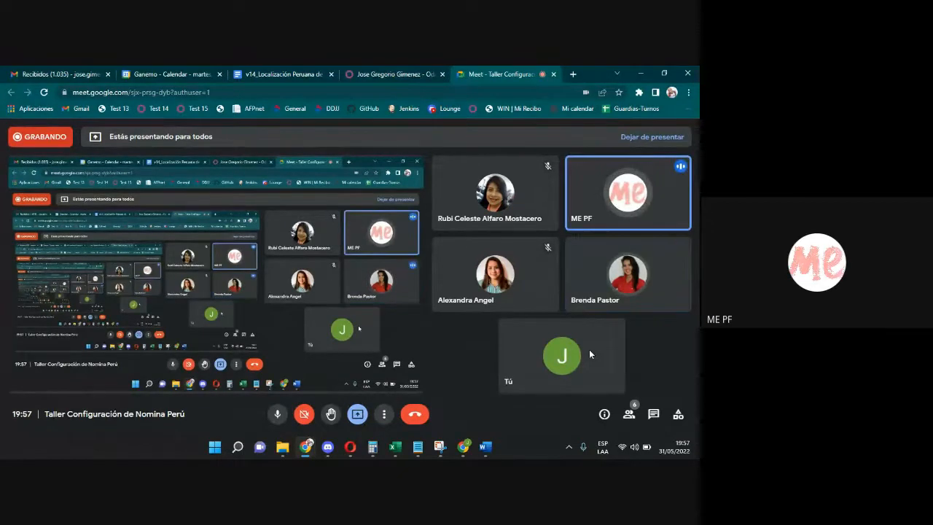
click(399, 72)
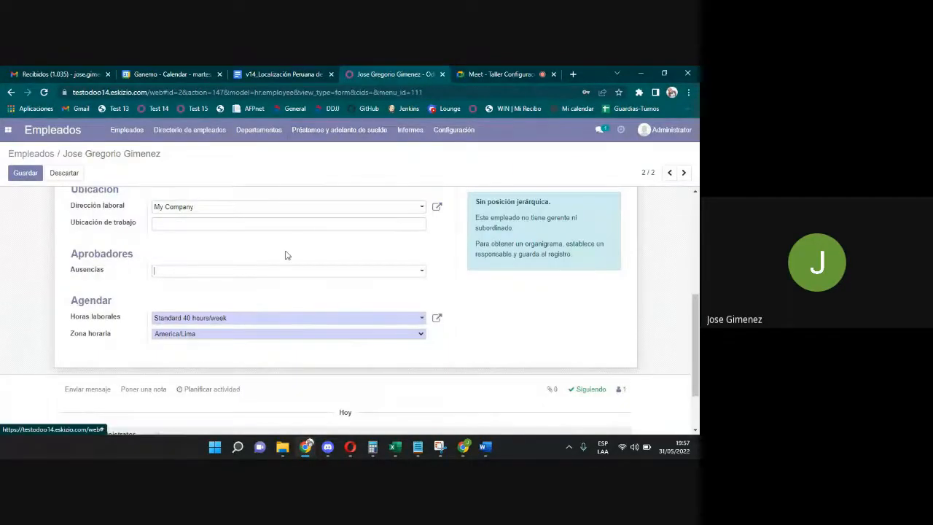
Make Administrator the Ausencias (time-off) approver and return to the top of the form.
click(225, 271)
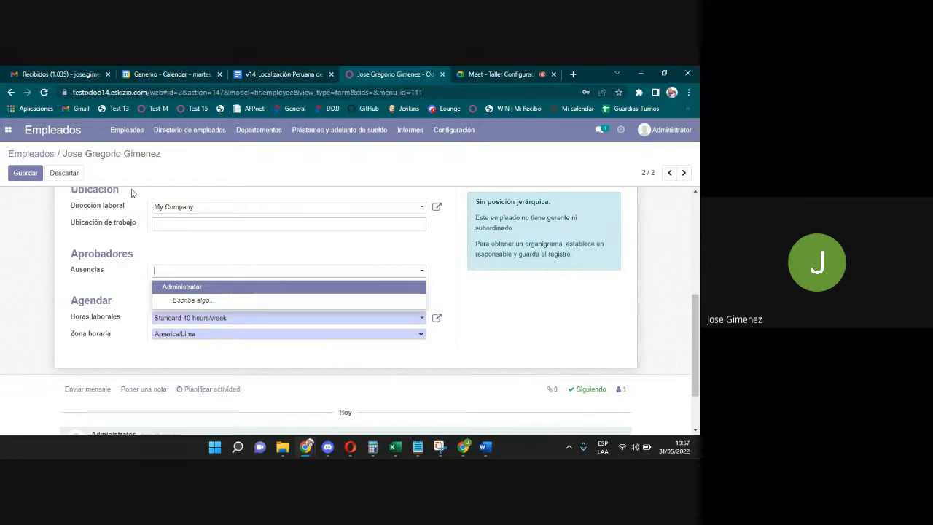
click(178, 288)
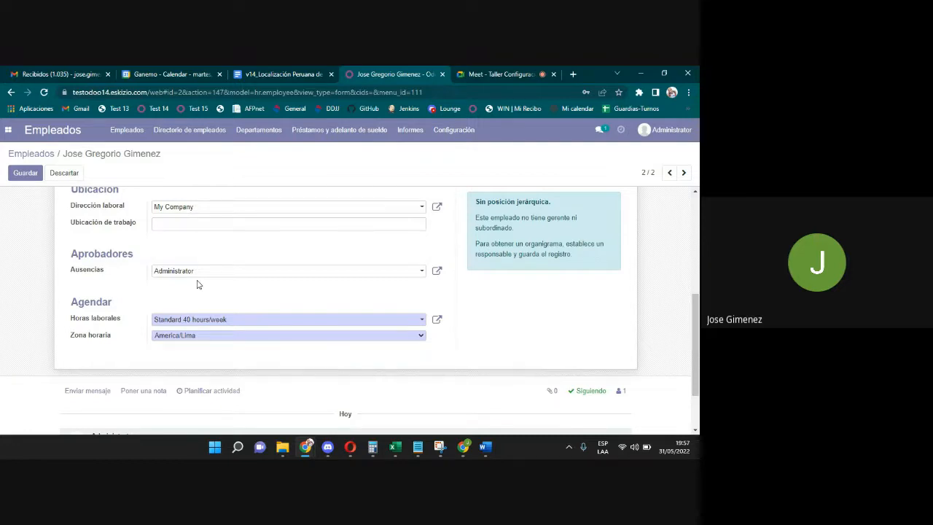
scroll(197, 284, up, 2)
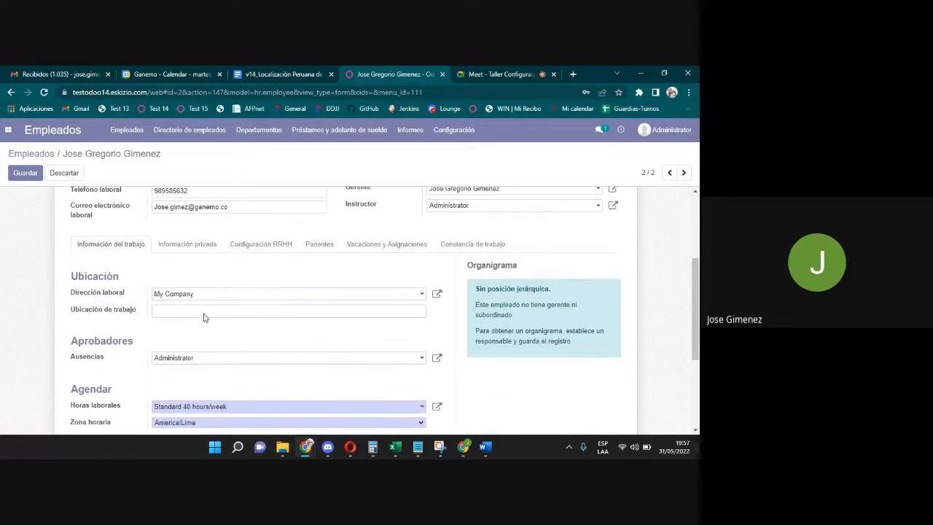
drag(697, 271, 699, 269)
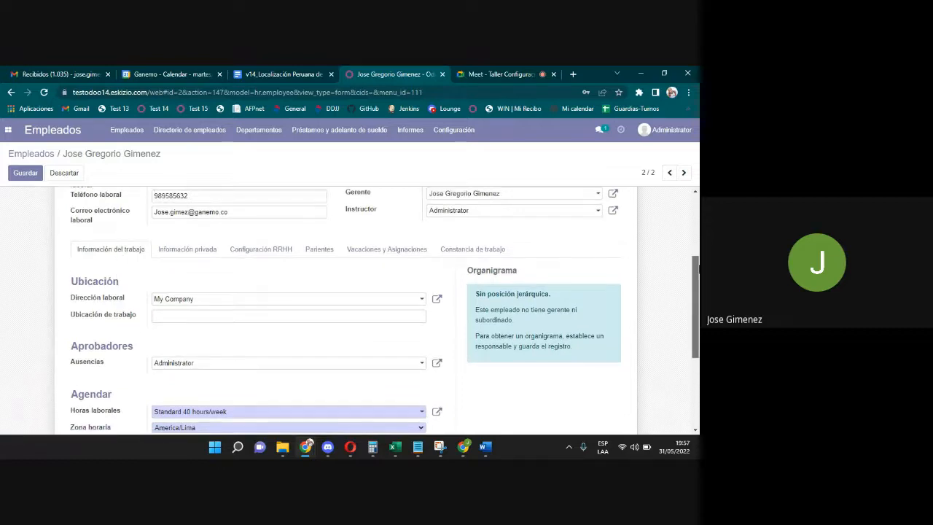
scroll(388, 202, up, 2)
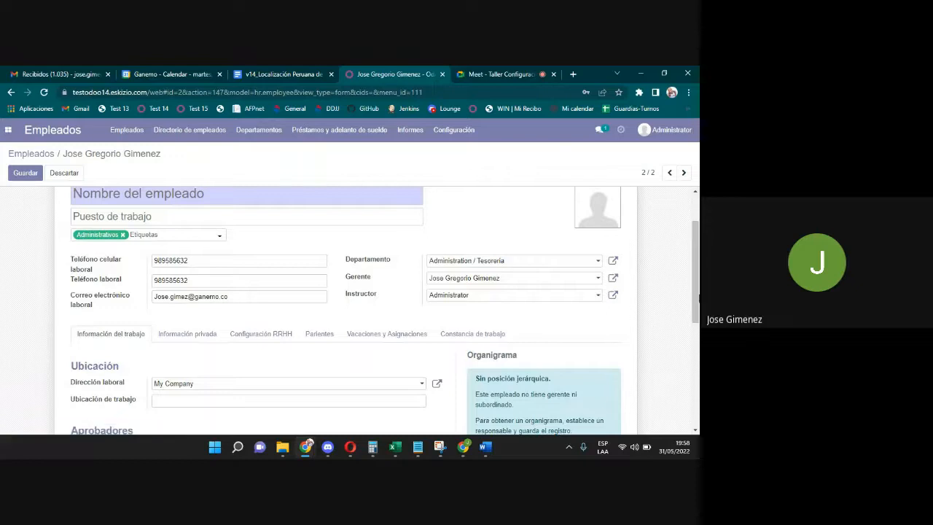
drag(697, 274, 699, 296)
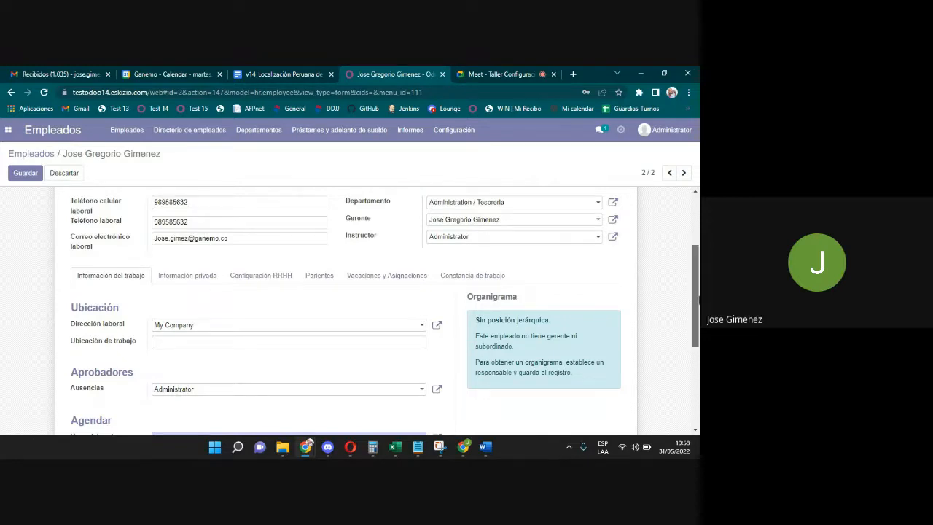
mouse_move(692, 300)
mouse_down()
mouse_move(692, 280)
mouse_move(693, 296)
mouse_up()
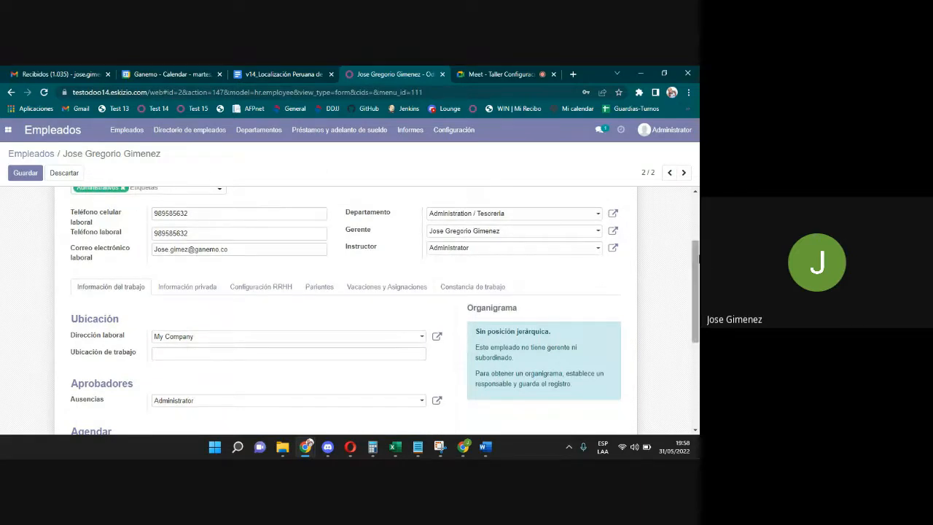
scroll(364, 248, down, 3)
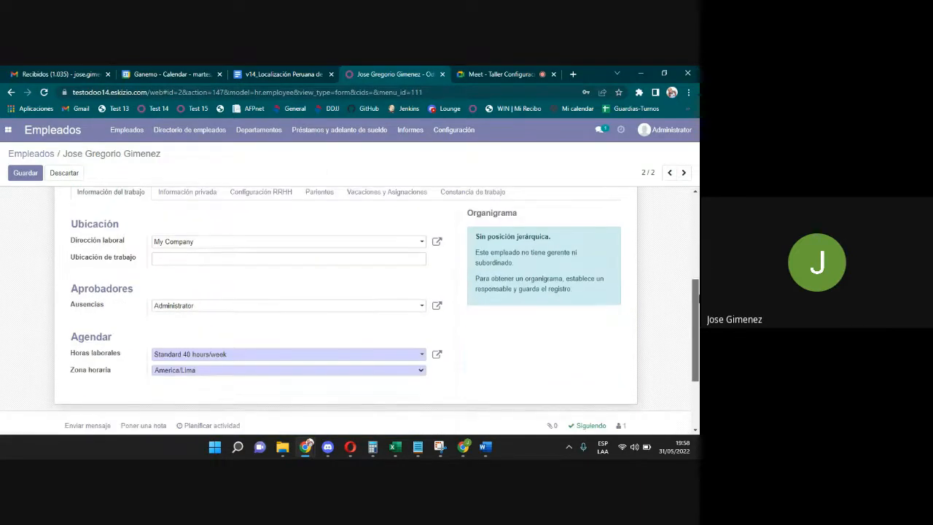
drag(105, 307, 71, 302)
click(113, 310)
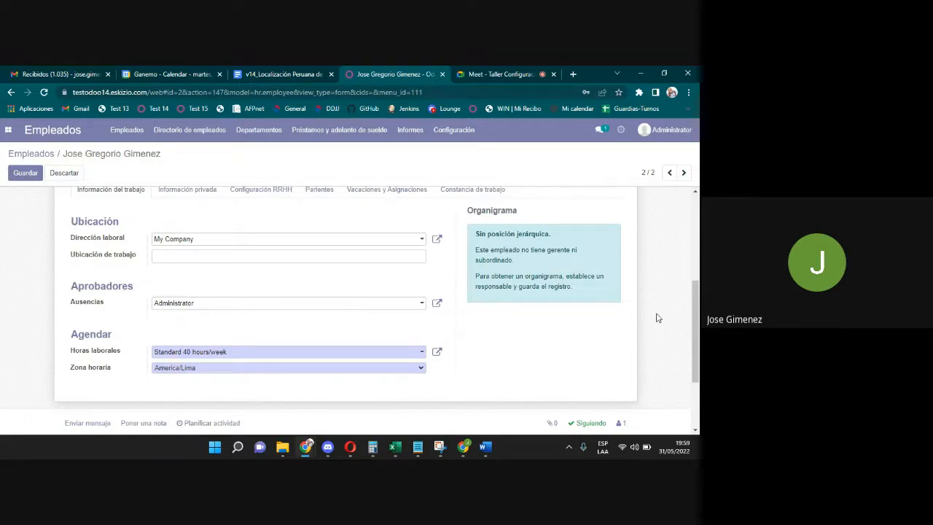
scroll(697, 347, down, 1)
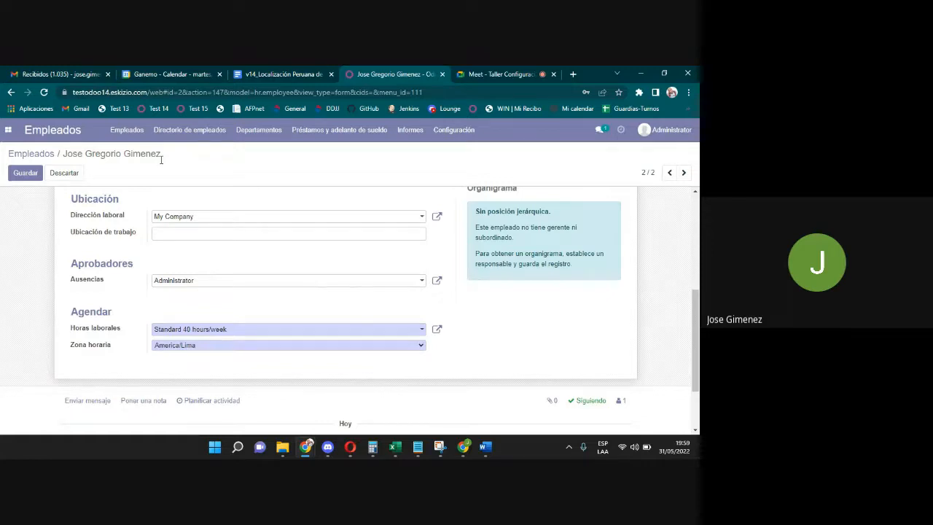
click(233, 330)
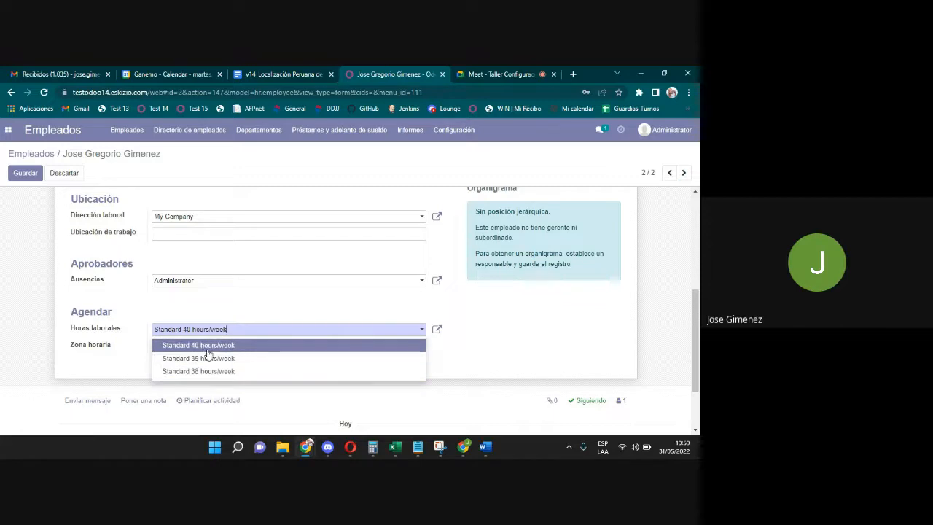
Open the employee's working-hours schedule and rename it to 'Jornada administrativa'.
click(246, 313)
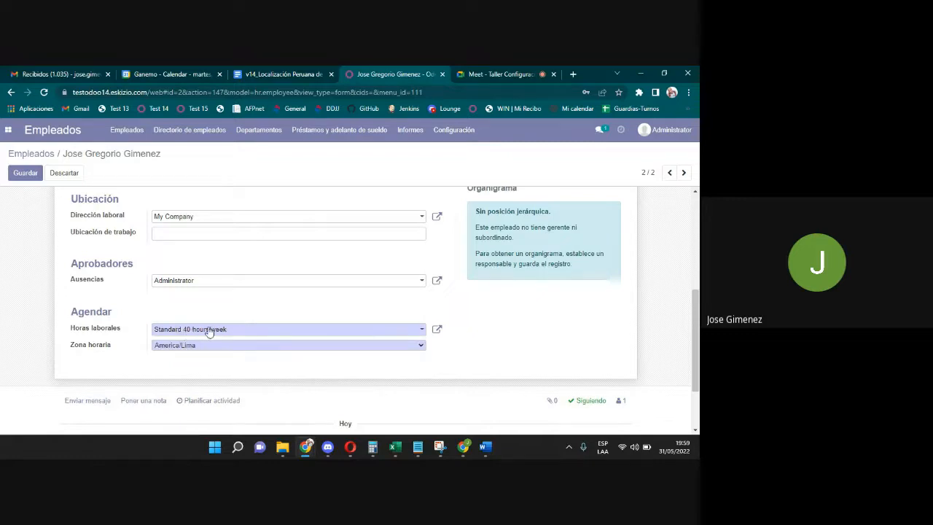
click(438, 332)
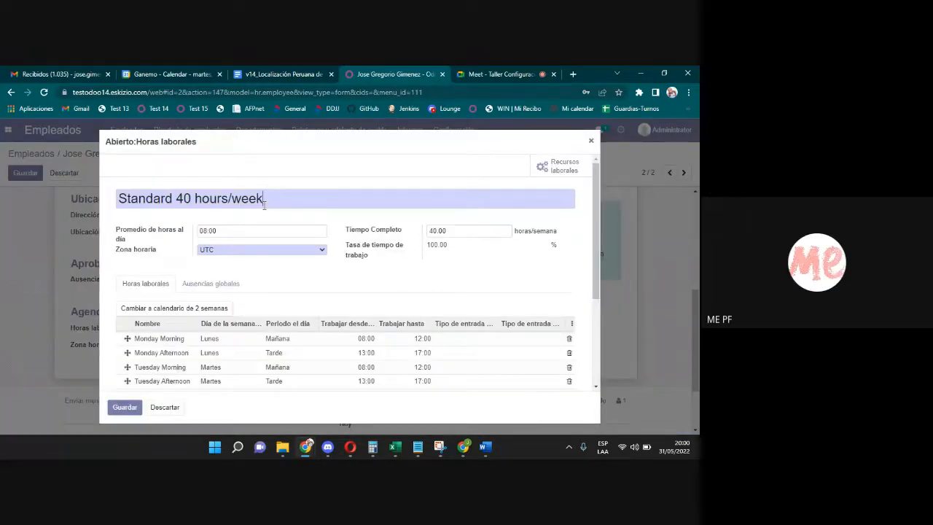
drag(264, 204, 30, 181)
text(Jos)
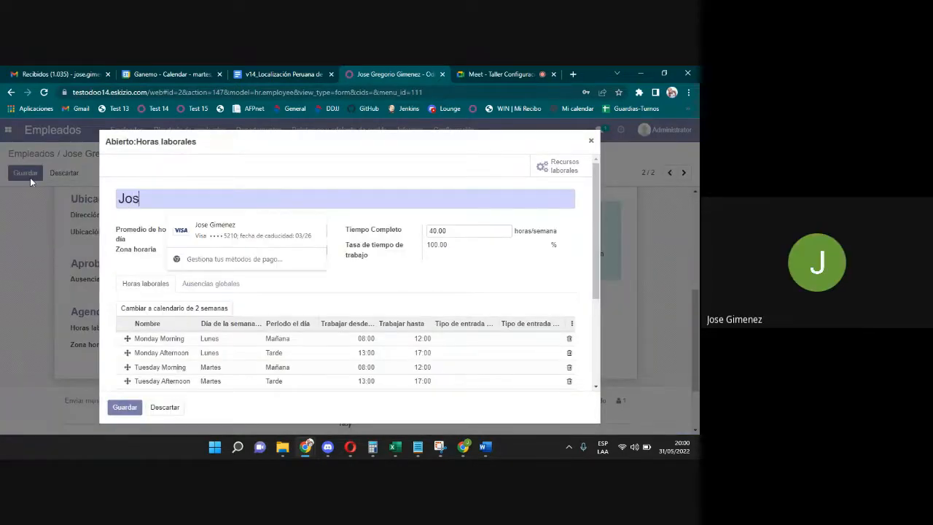
key(BackSpace)
text(rnada adm)
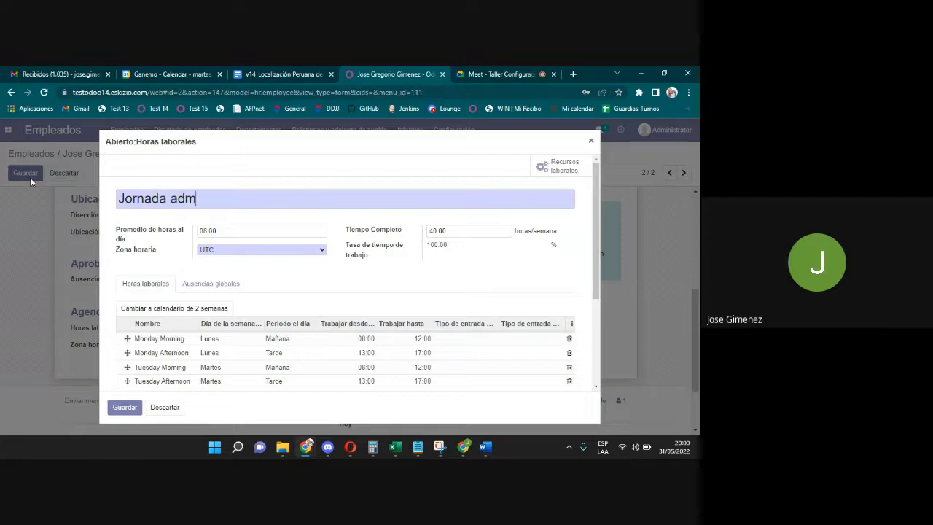
text(inistrativa)
Set the schedule's time zone to America/Lima.
drag(226, 230, 188, 230)
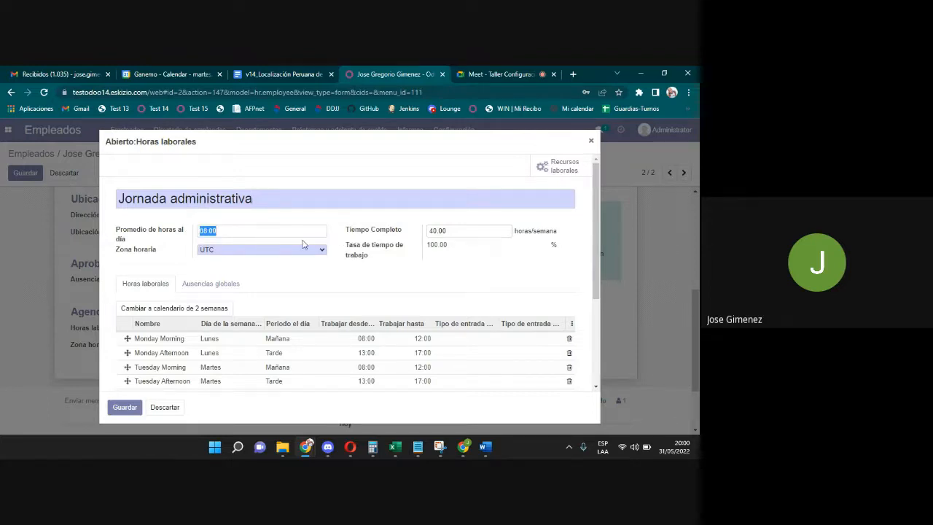
click(252, 250)
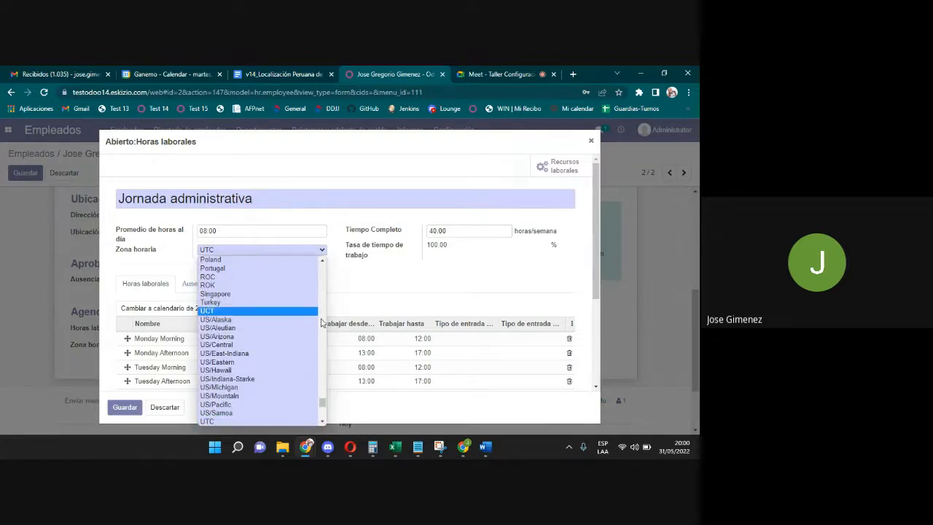
drag(321, 402, 321, 308)
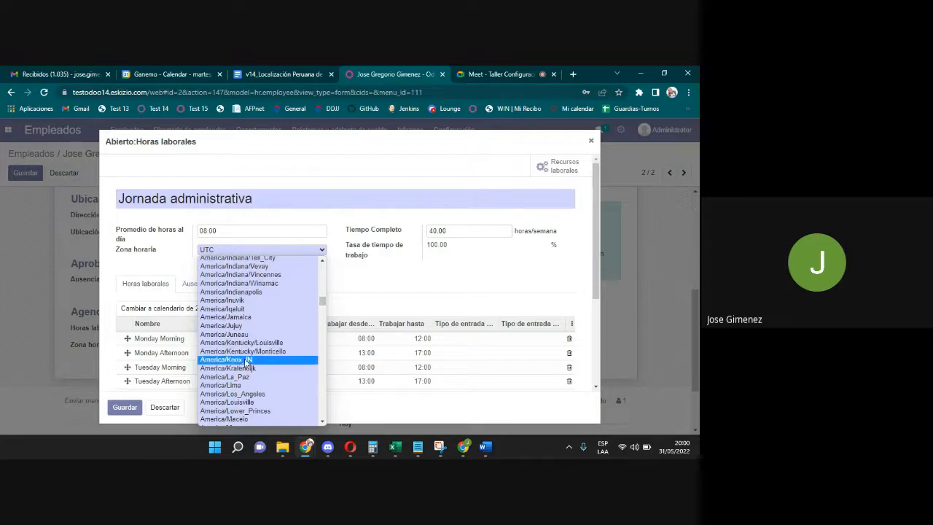
click(243, 390)
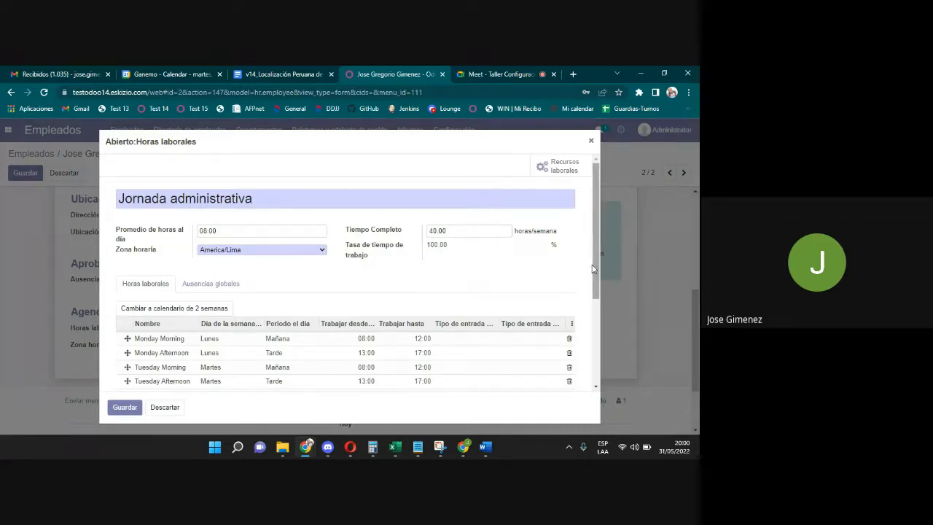
drag(592, 269, 598, 333)
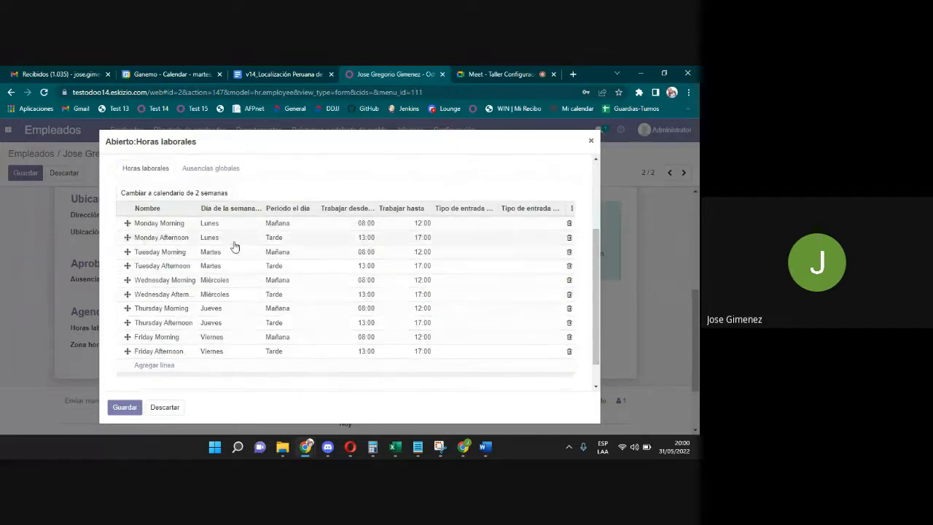
click(368, 224)
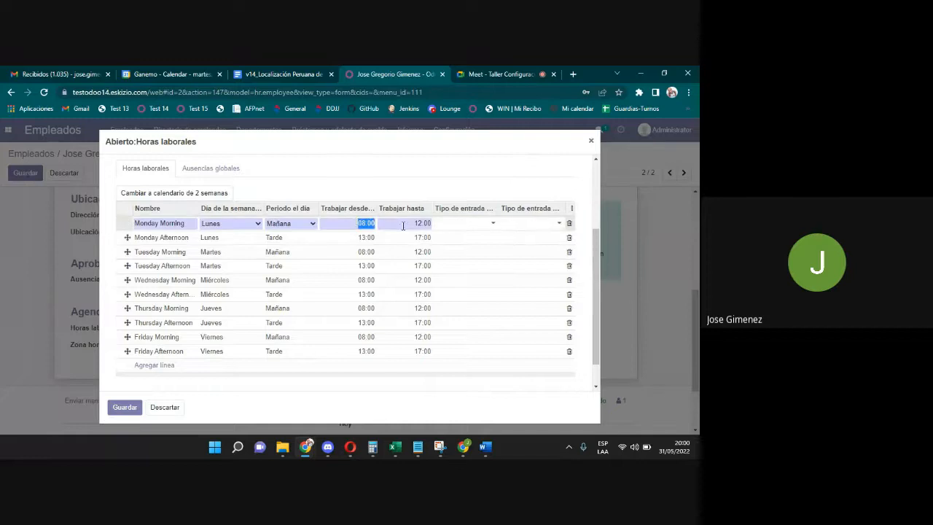
click(403, 226)
click(360, 238)
click(360, 223)
click(418, 224)
click(367, 238)
click(415, 235)
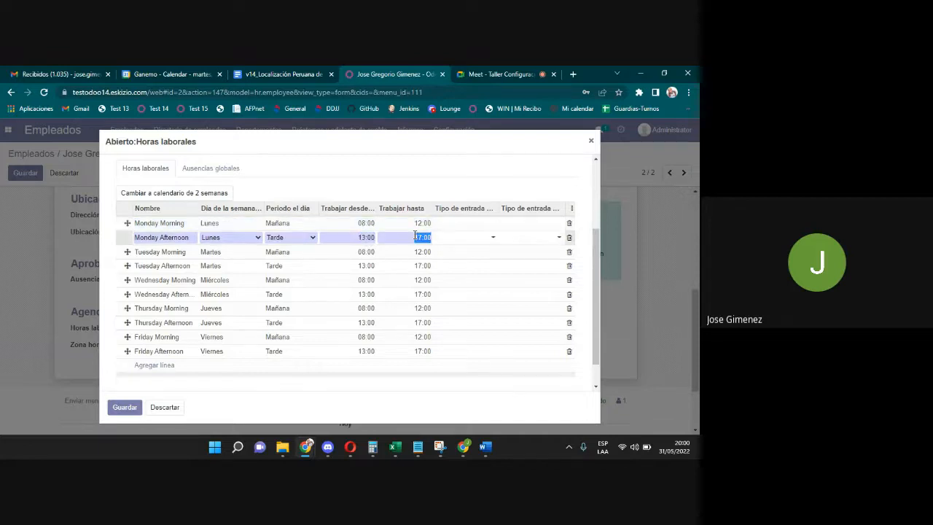
click(366, 223)
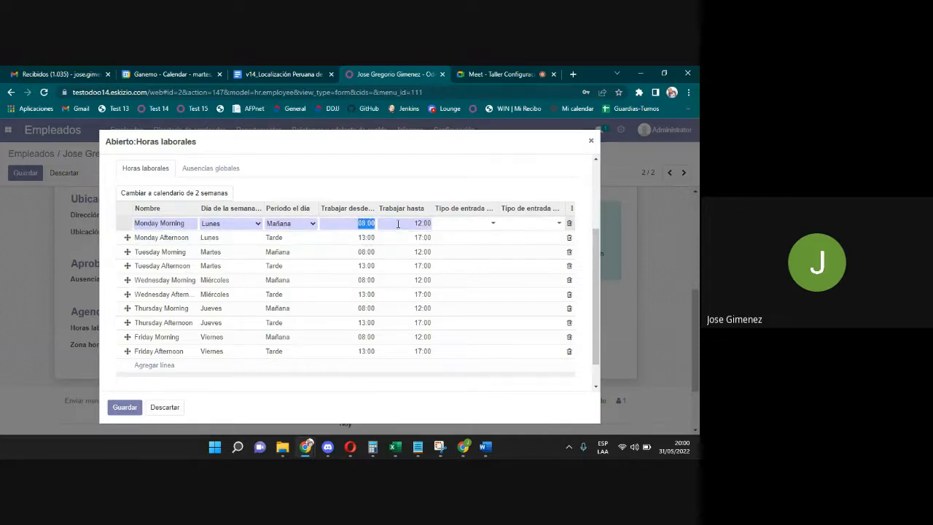
click(261, 197)
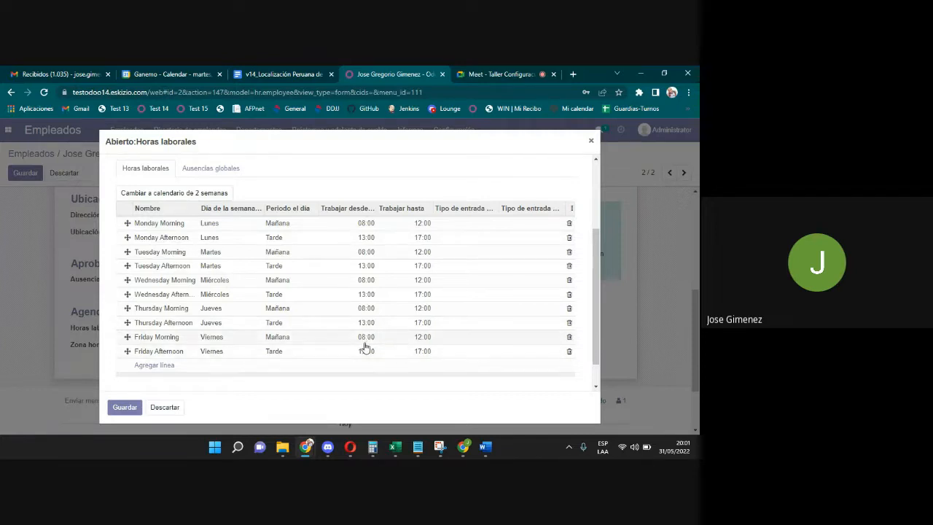
Set the entry type to Asistencia on the Monday and Tuesday morning and afternoon lines.
click(461, 223)
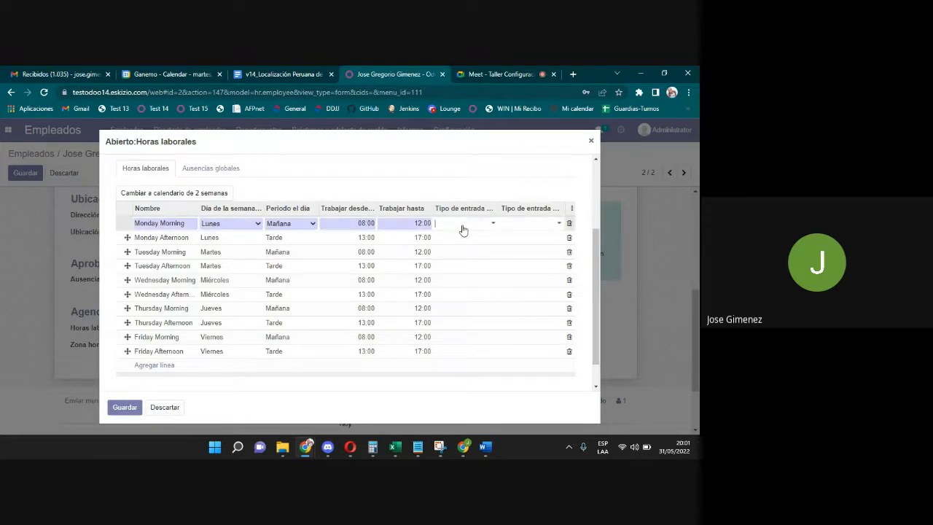
text(dia)
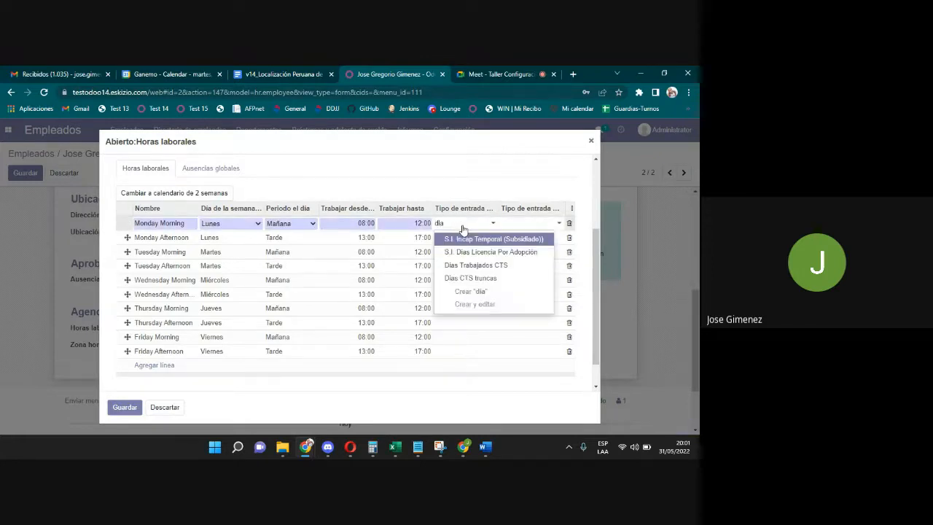
key(BackSpace)
key(BackSpace)
key(BackSpace)
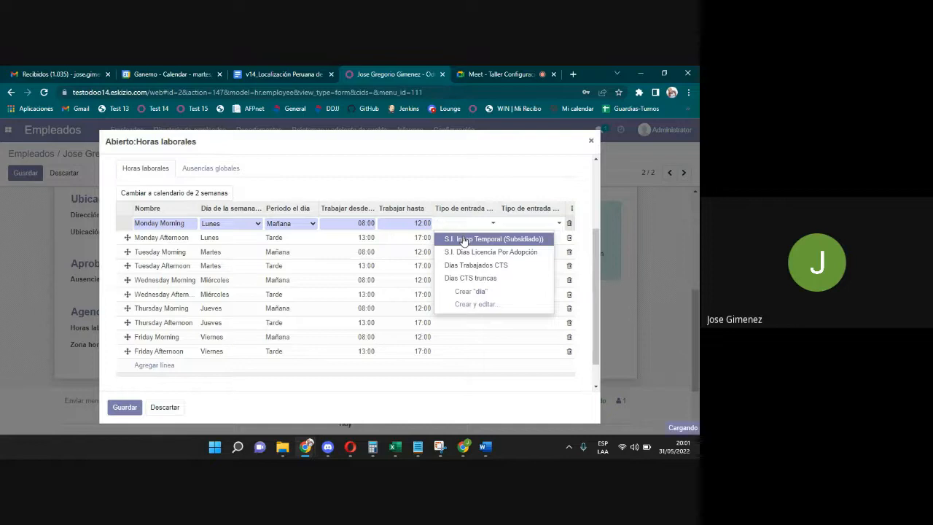
text(asi)
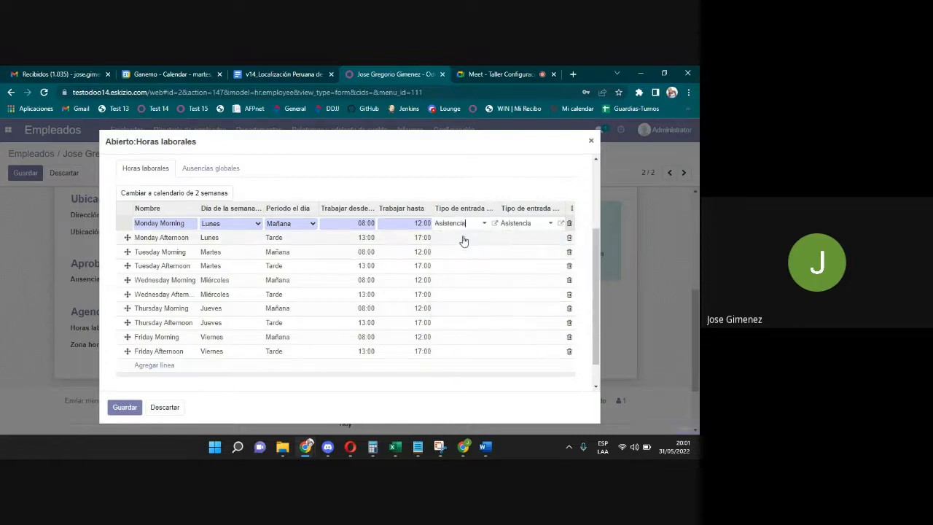
drag(467, 224, 431, 220)
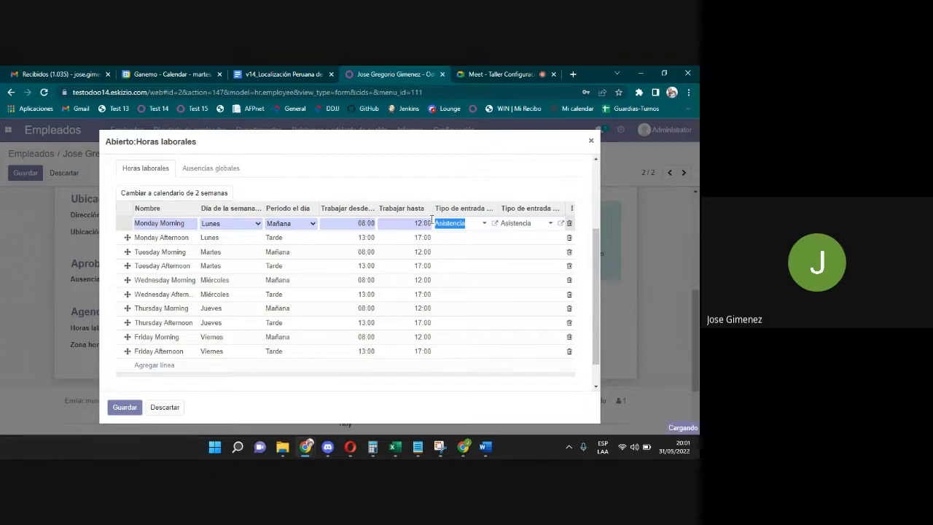
click(458, 239)
click(457, 241)
text(Asistencia)
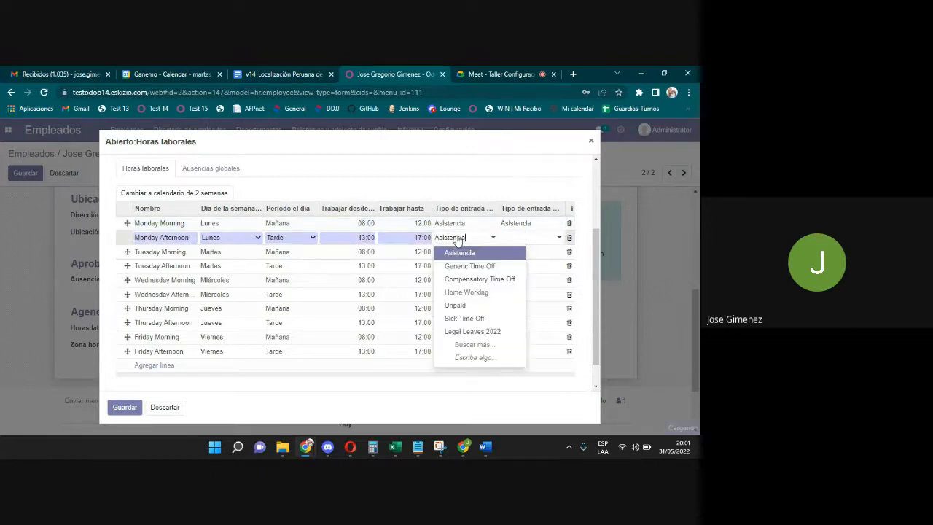
click(455, 255)
click(454, 255)
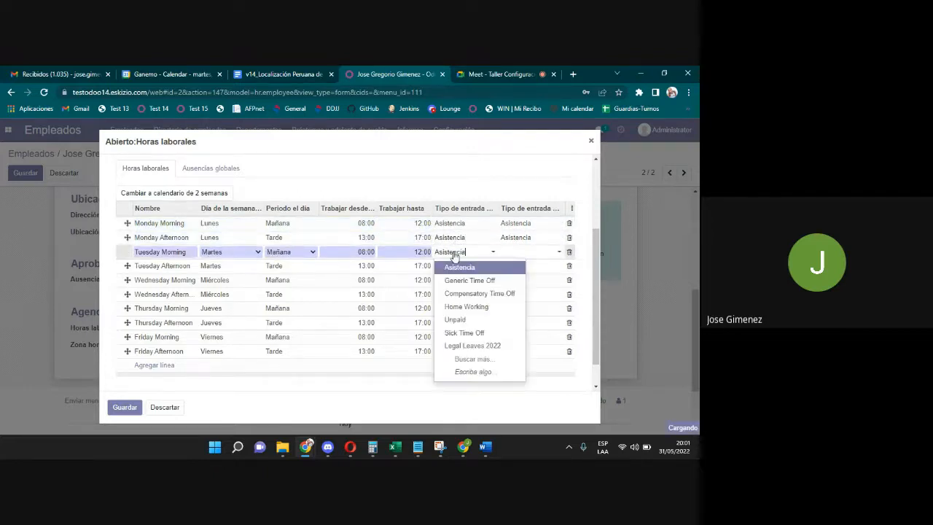
text(Asistencia)
click(454, 267)
click(454, 269)
text(Asistencia)
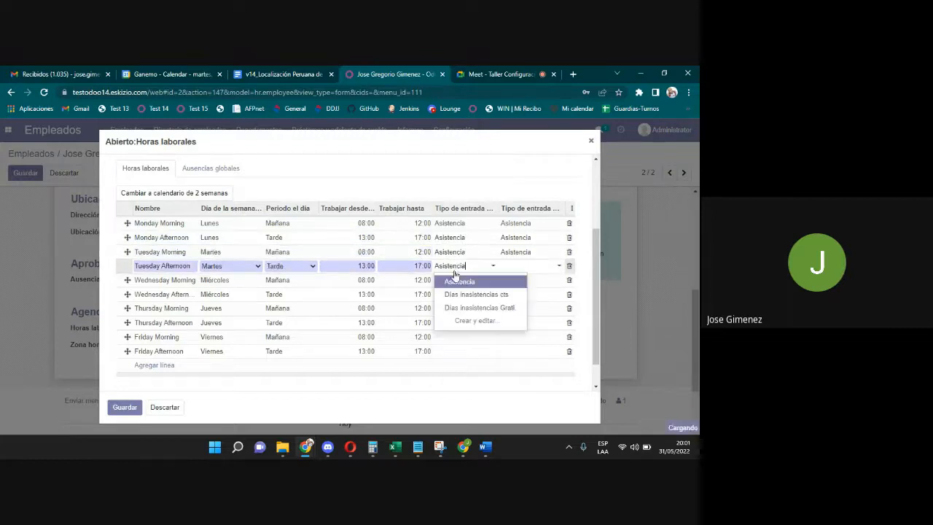
click(456, 280)
Paste Asistencia as the entry type on the Wednesday, Thursday and Friday morning and afternoon lines.
click(457, 283)
text(Asistencia)
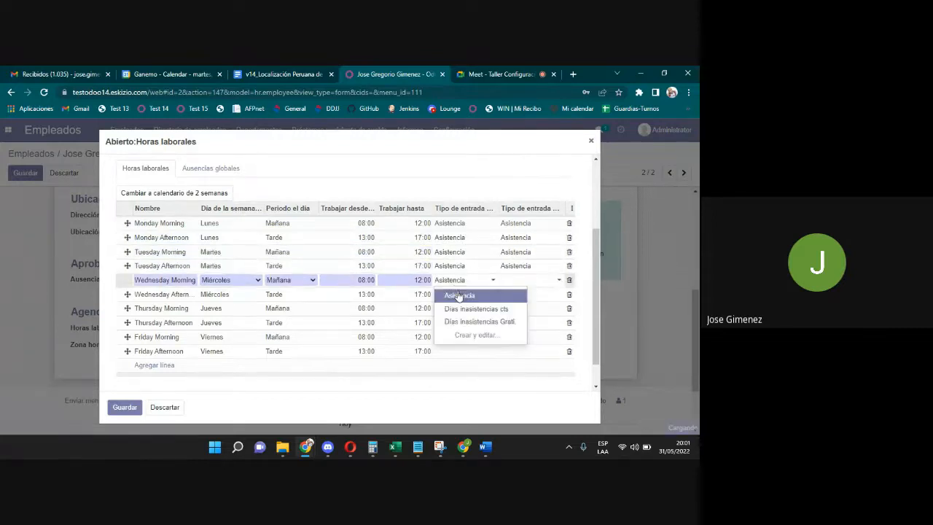
click(457, 294)
click(454, 306)
text(Asistencia)
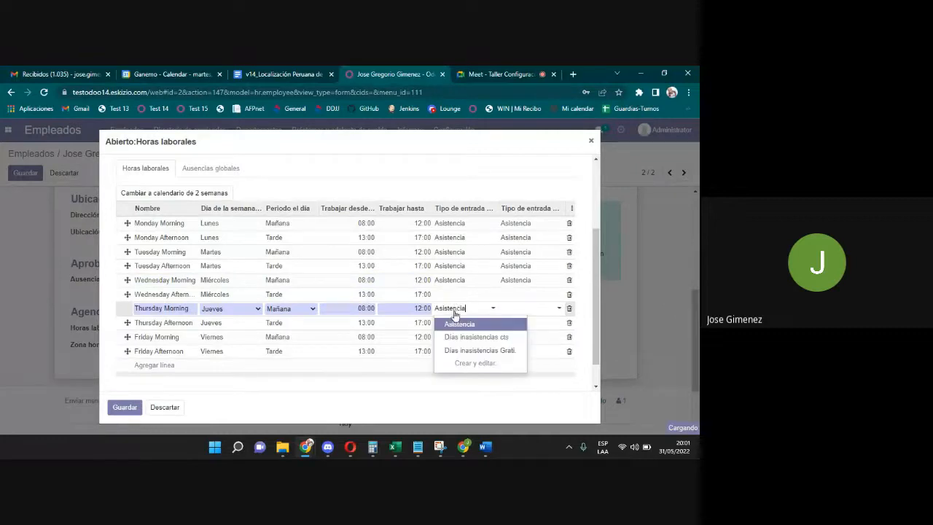
click(454, 323)
click(437, 295)
text(Asistencia)
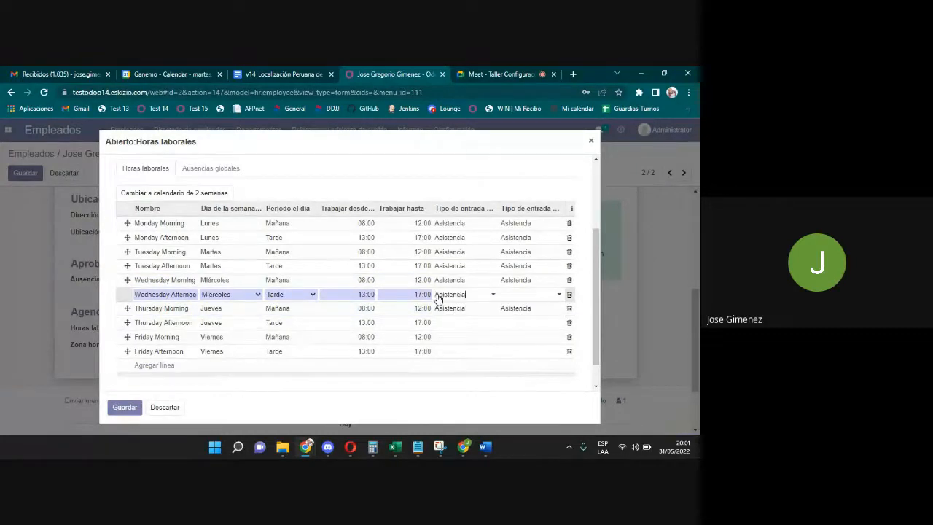
click(454, 308)
click(446, 326)
text(Asistencia)
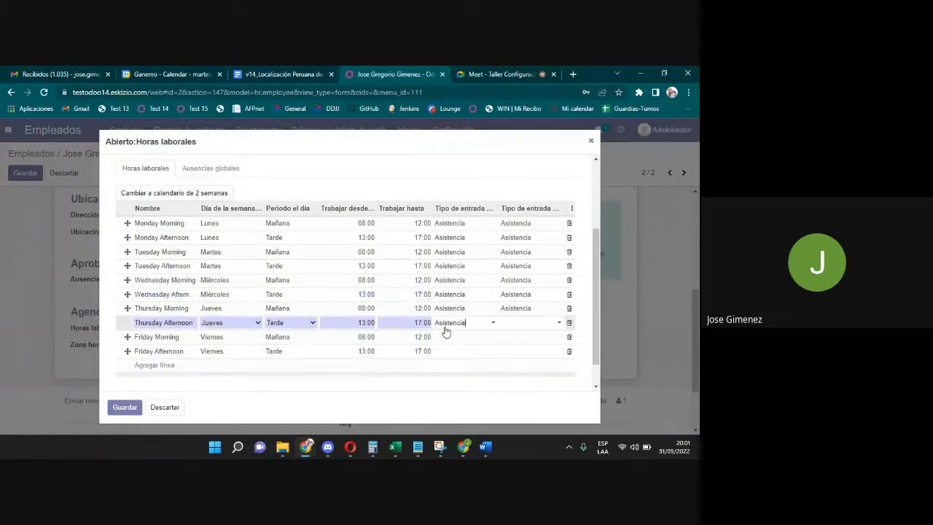
click(448, 339)
click(448, 338)
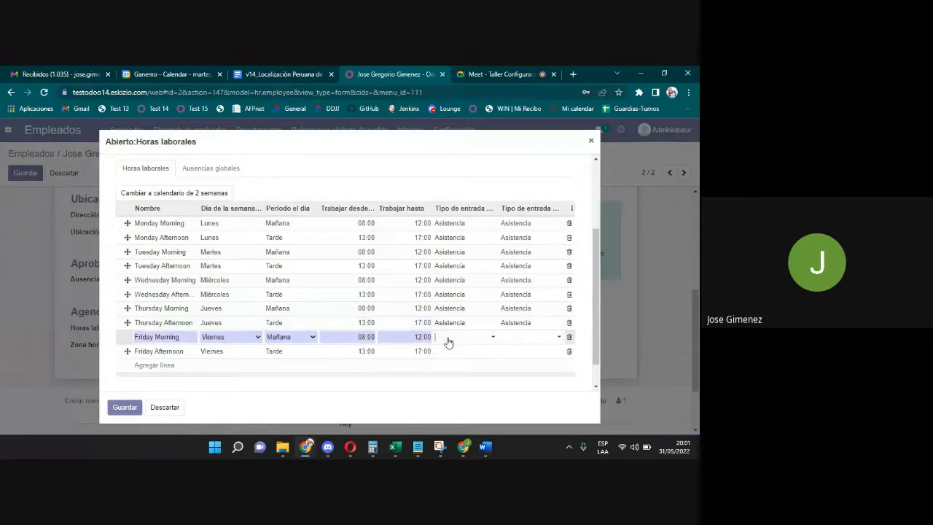
text(Asistencia)
click(448, 352)
click(448, 353)
text(Asistencia)
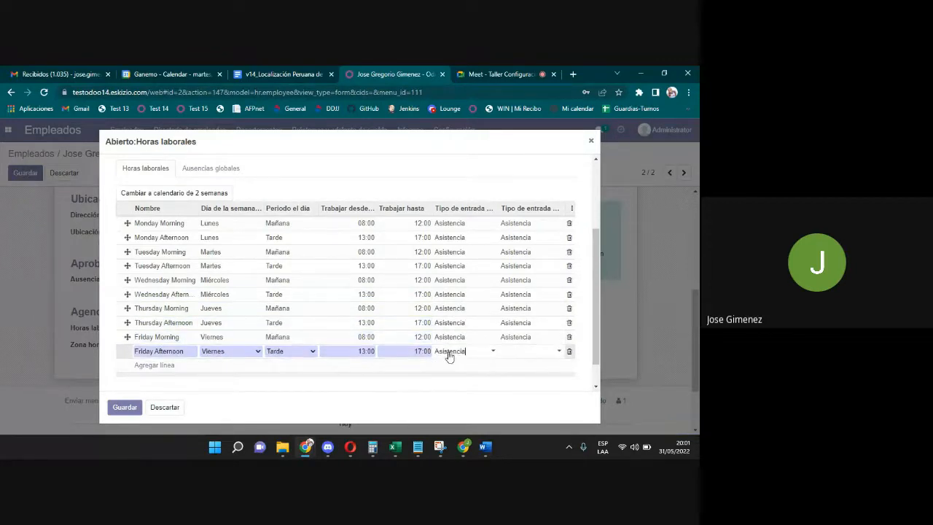
click(452, 366)
Add a 'Sabado mañana' line on Sábado running 08:00 to 12:00.
click(153, 365)
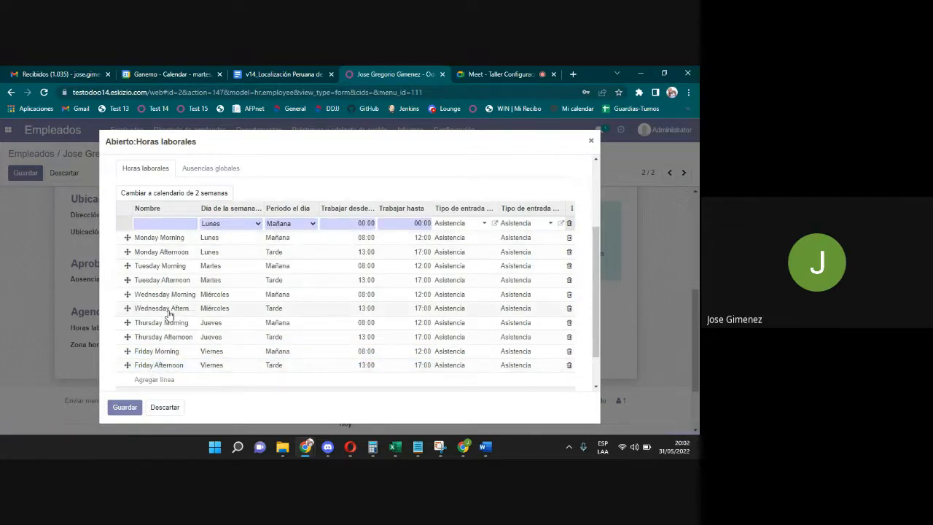
text(Sabado mañana)
click(225, 227)
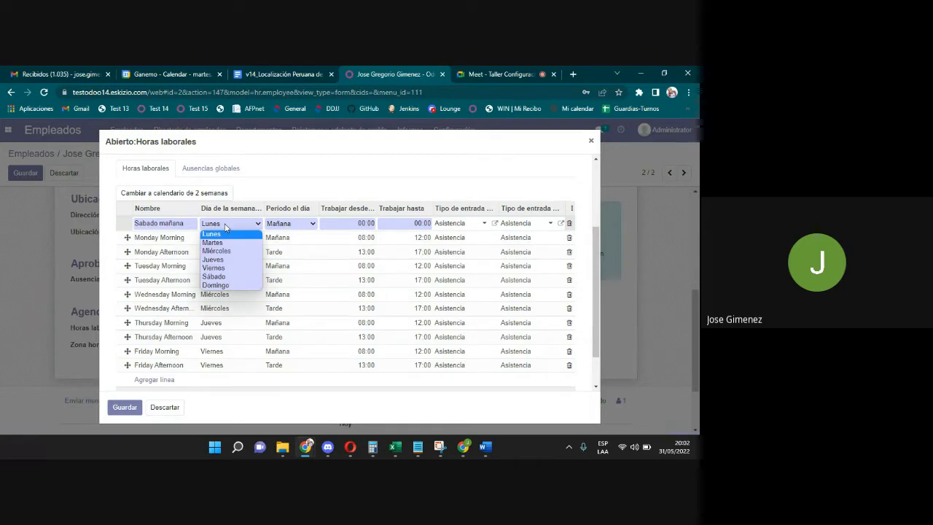
click(223, 280)
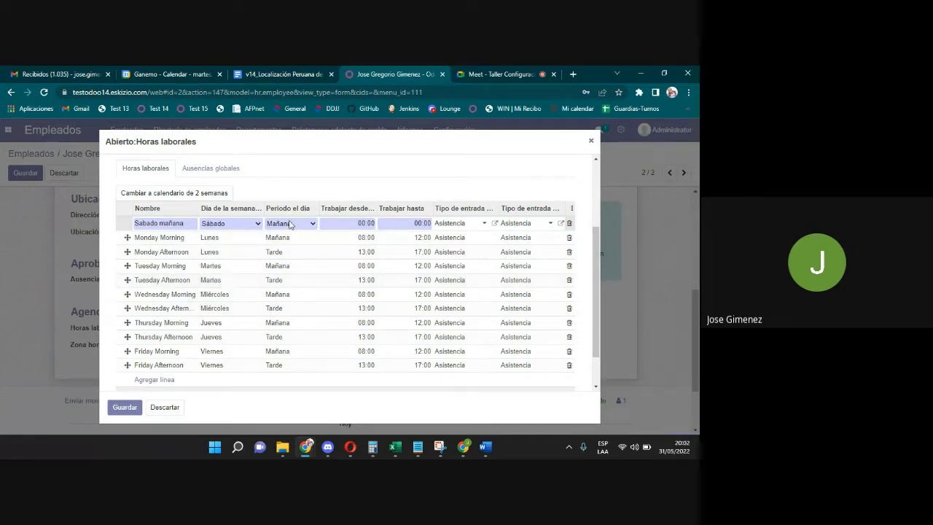
click(364, 238)
key(ctrl+c)
click(360, 224)
key(ctrl+v)
click(419, 239)
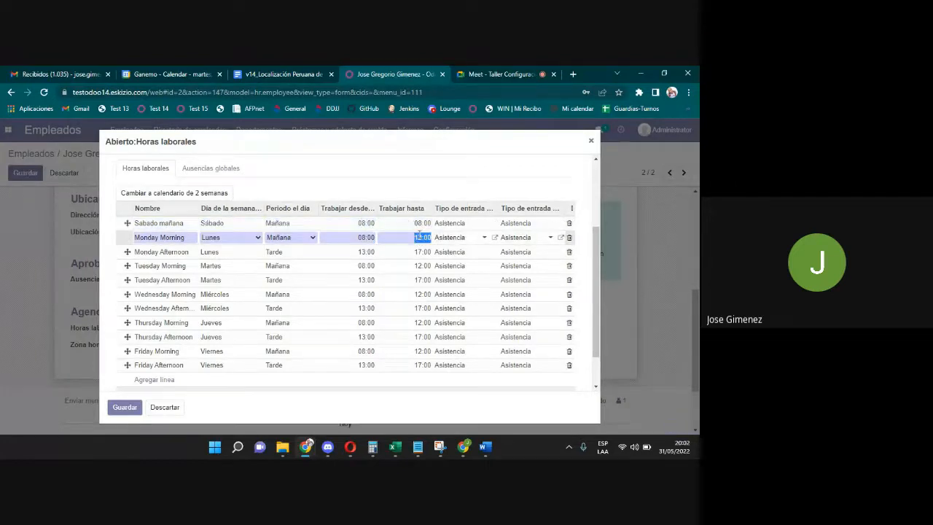
key(ctrl+c)
click(418, 223)
key(ctrl+v)
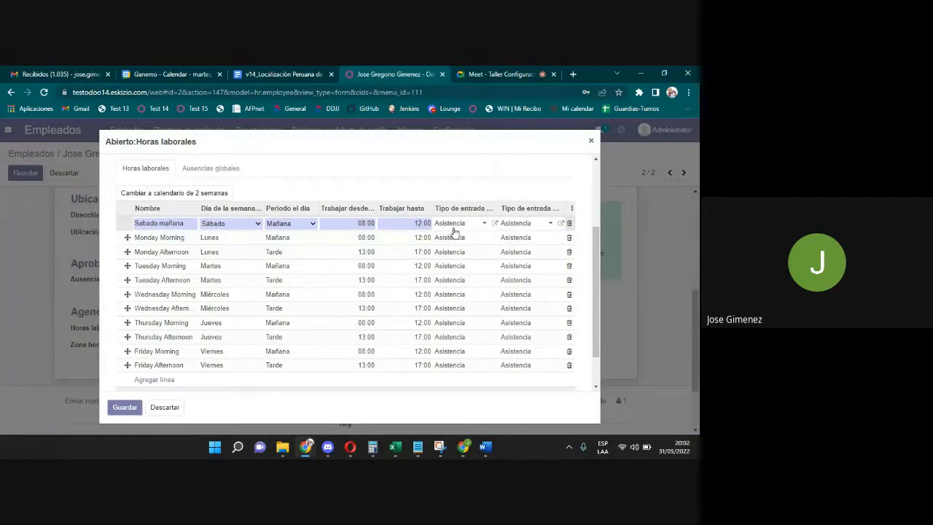
Change the Sabado mañana line's entry type to Días de descanso.
click(451, 224)
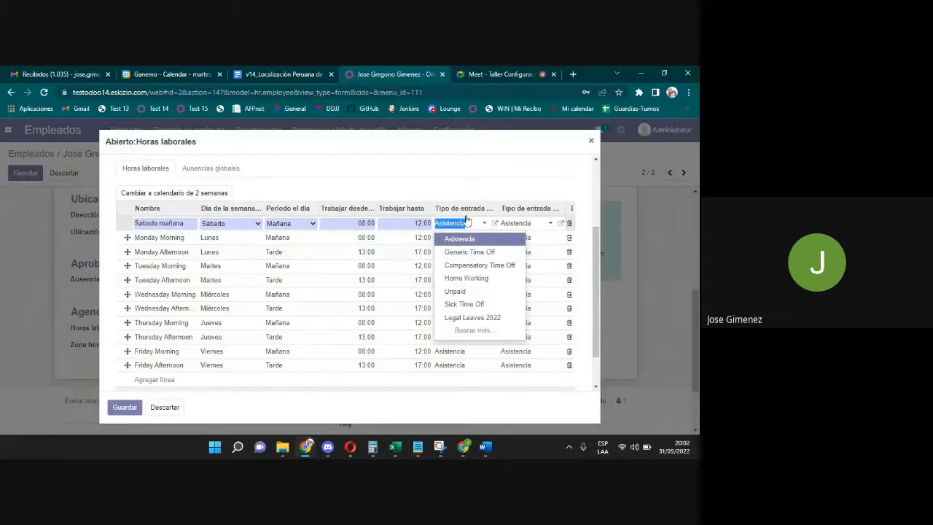
key(BackSpace)
text(dias)
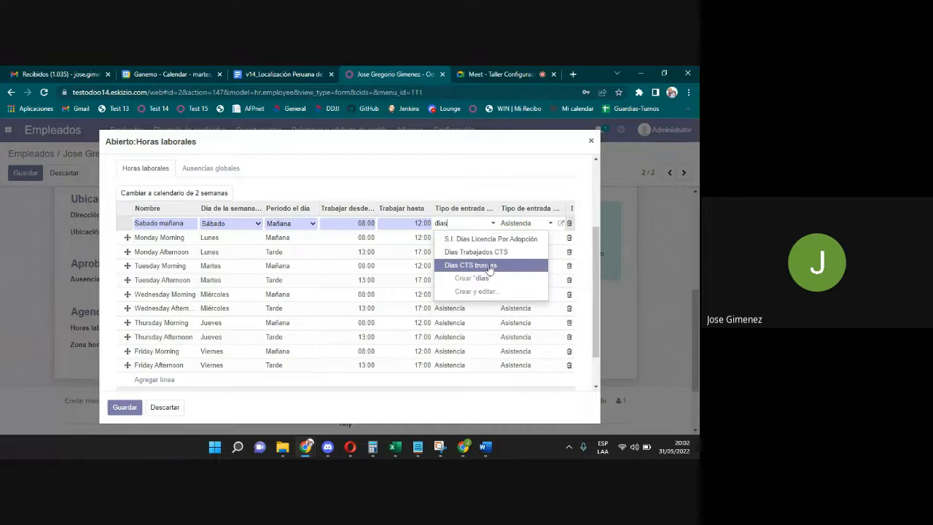
key(BackSpace)
key(BackSpace)
key(BackSpace)
text(es)
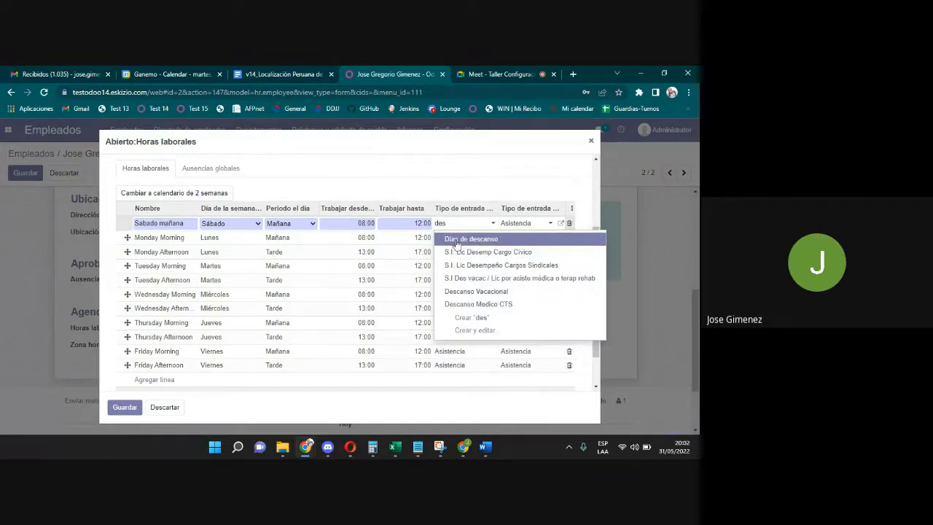
click(457, 240)
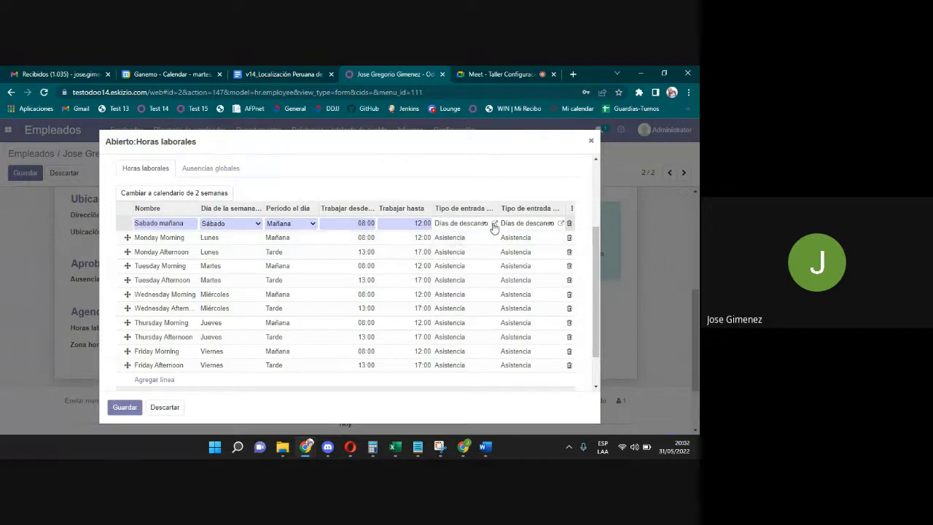
click(145, 381)
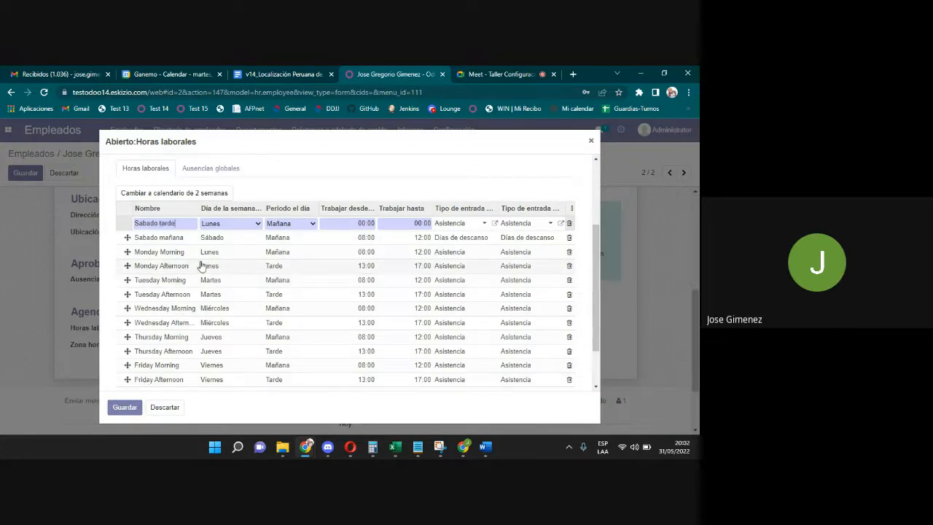
Set the Sabado tarde line to Sábado, Tarde, 13:00–17:00.
click(219, 224)
click(226, 280)
click(288, 224)
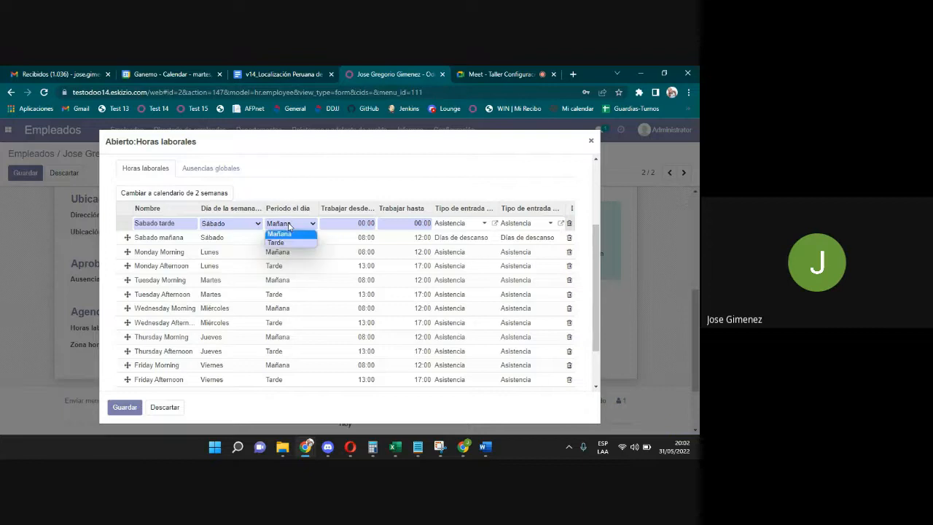
click(289, 242)
click(366, 265)
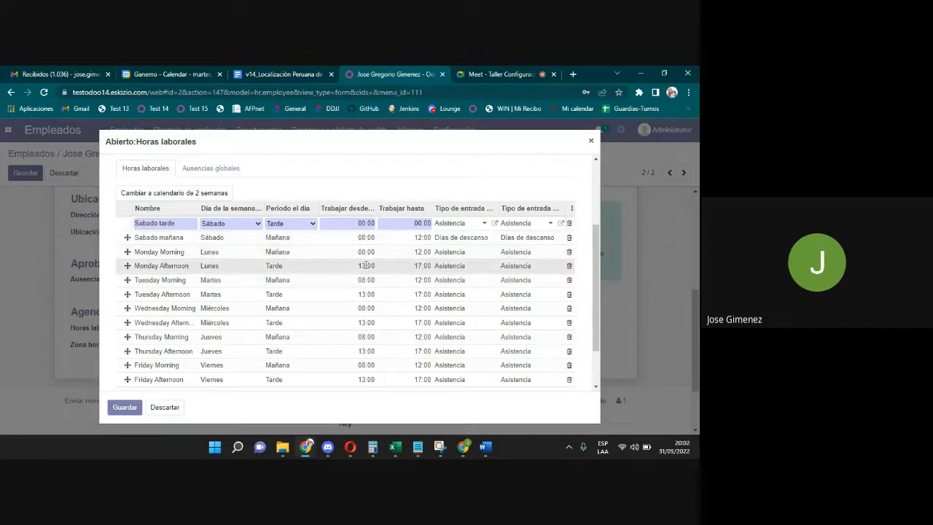
click(366, 223)
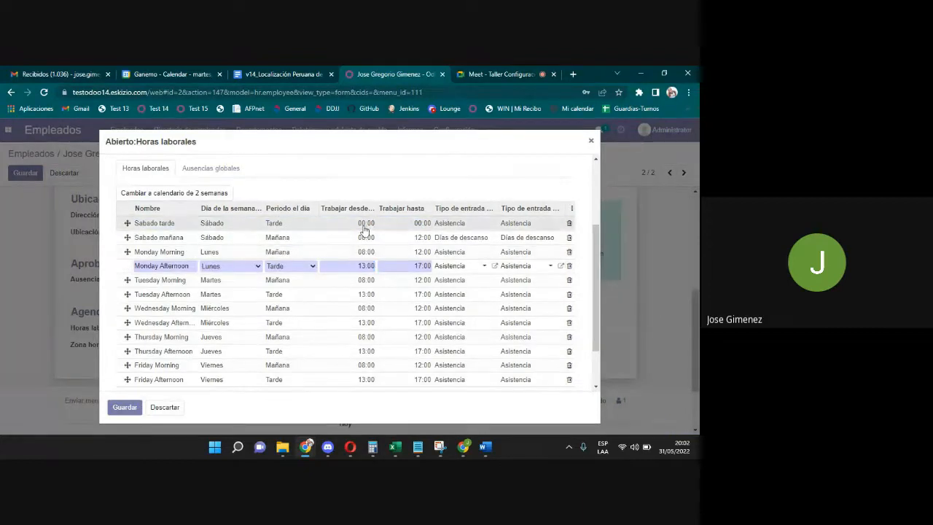
key(ctrl+v)
click(406, 266)
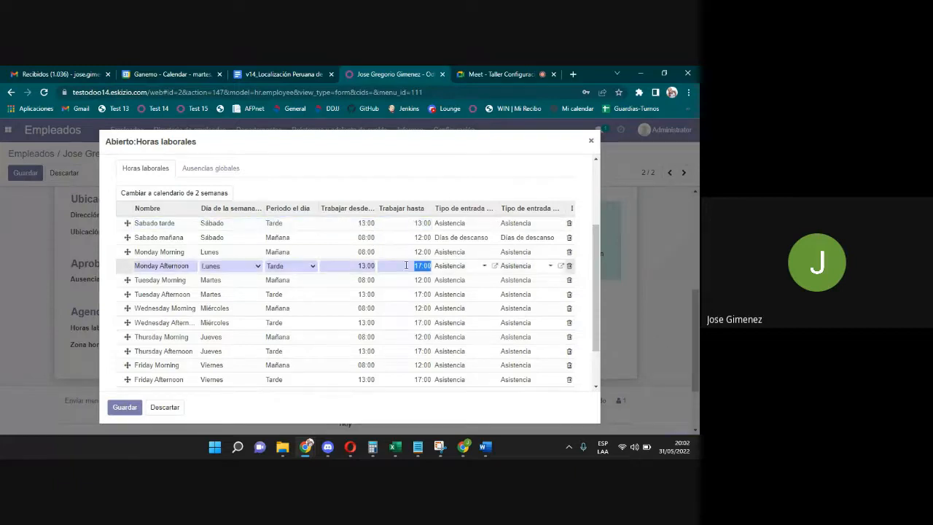
click(412, 223)
key(ctrl+v)
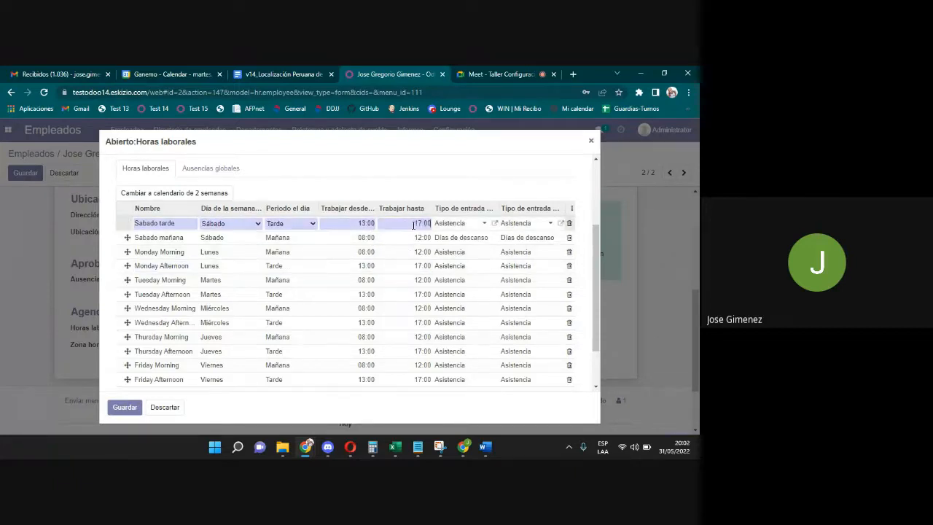
Give the Sabado tarde line the Días de descanso entry type.
click(456, 223)
text(des)
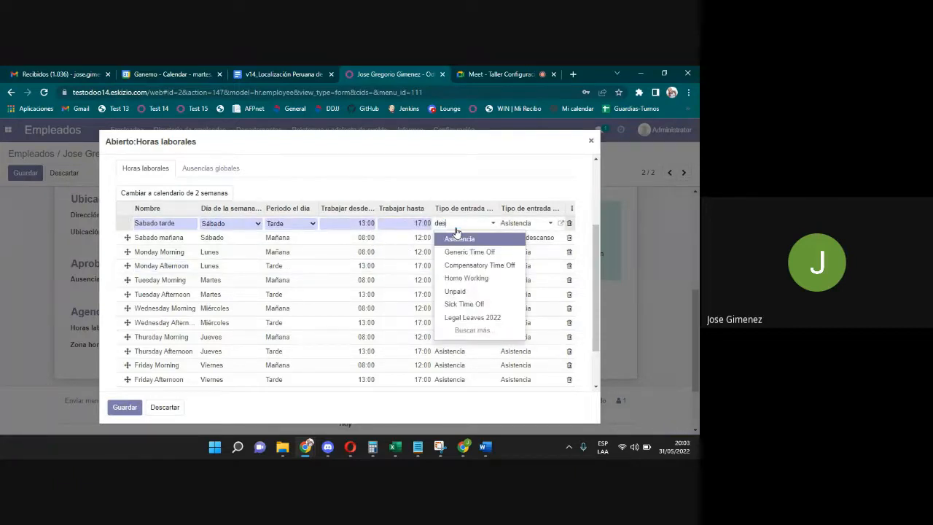
click(459, 240)
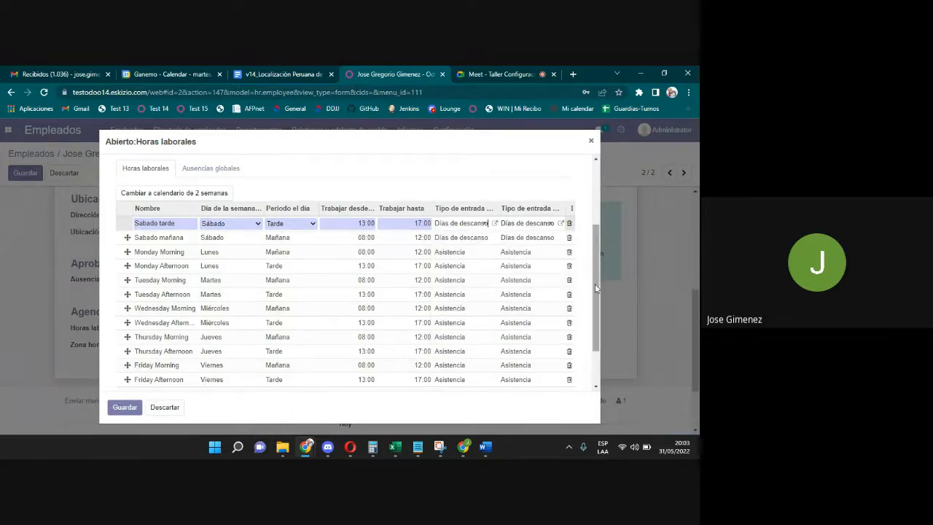
drag(595, 284, 593, 327)
click(162, 336)
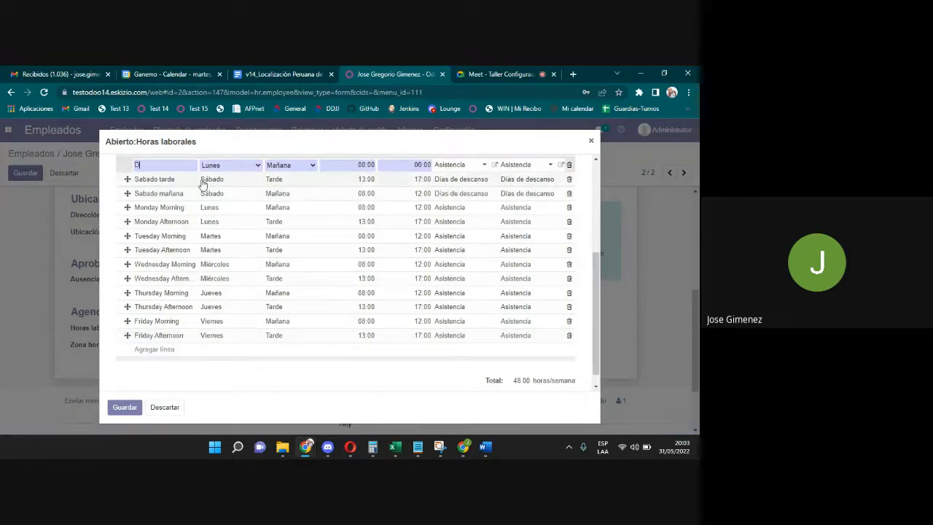
Fill in the Domingo Mañana line: Domingo, 08:00–12:00, Días de descanso.
text(Domingo Mañana)
click(223, 165)
click(229, 224)
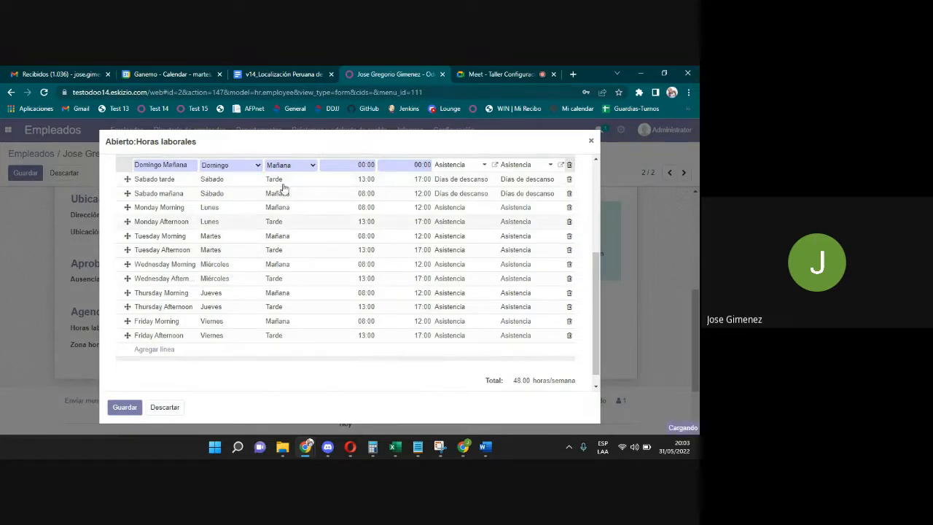
click(365, 195)
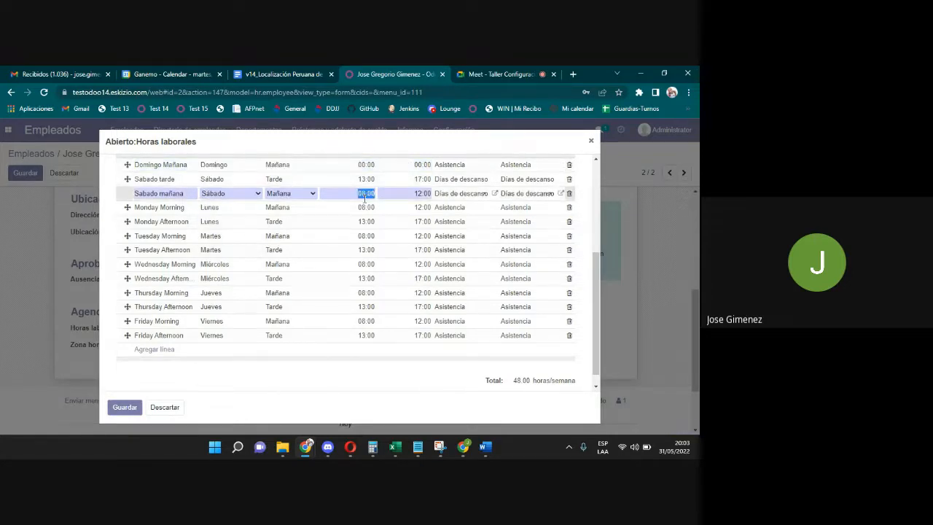
click(359, 163)
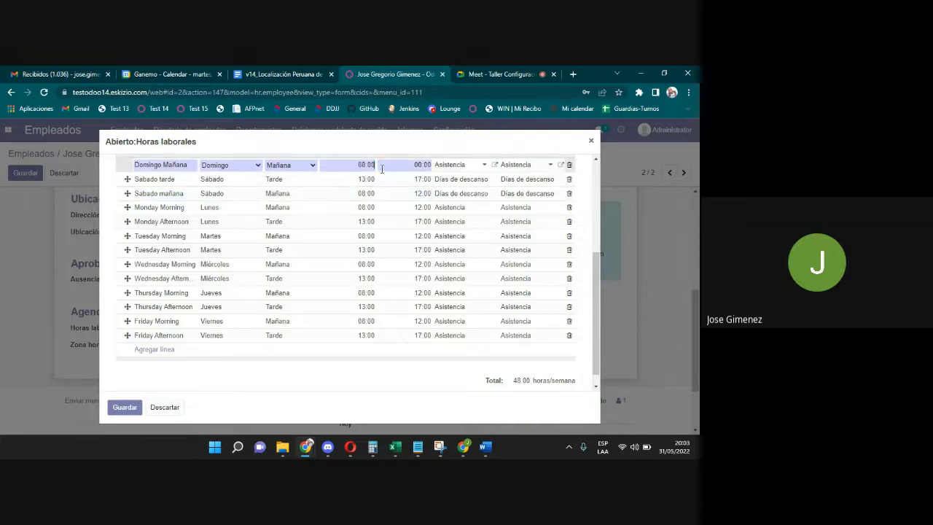
click(414, 194)
key(ctrl+c)
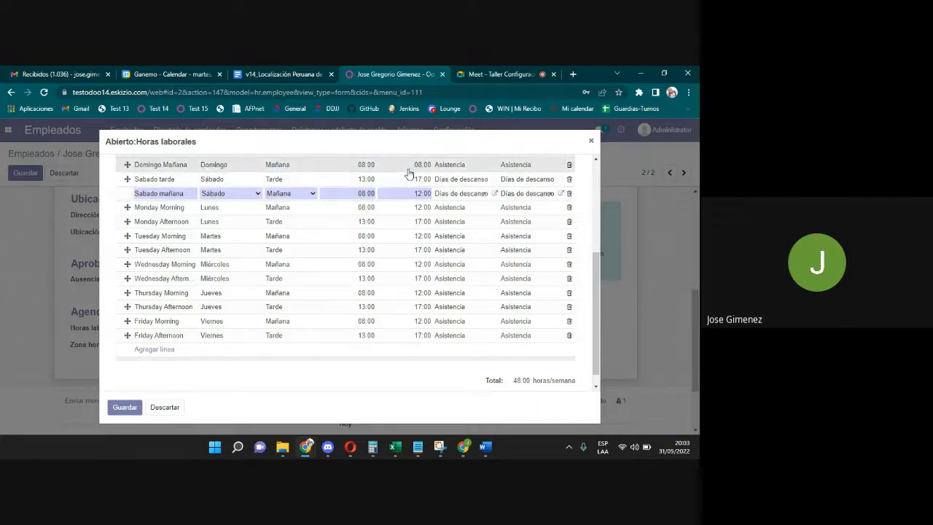
click(421, 165)
key(ctrl+v)
click(453, 167)
text(dia)
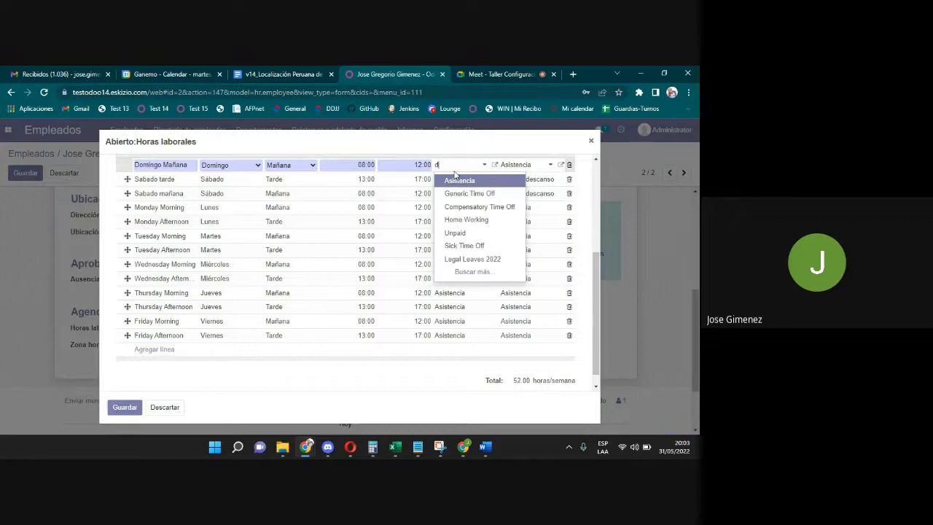
key(Return)
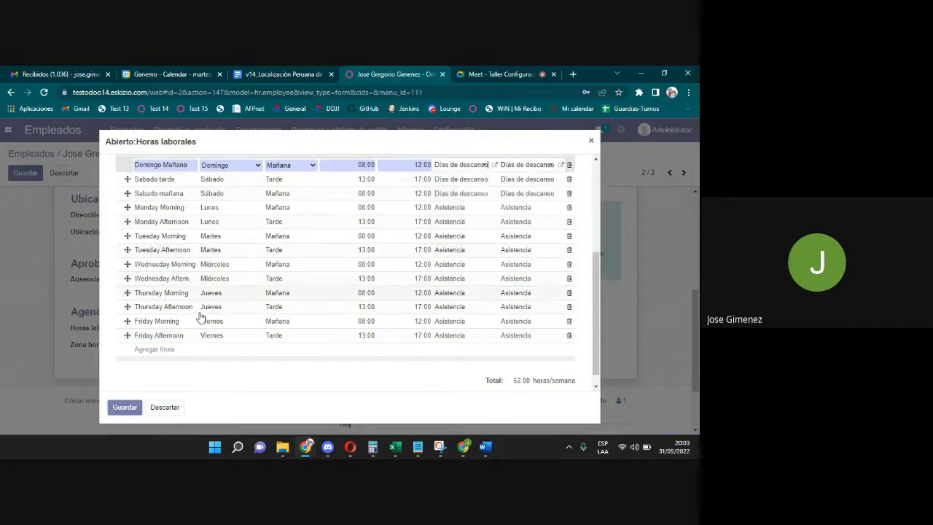
Add a 'Domingo tarde' line on Domingo, Tarde, starting at 13:00.
click(167, 350)
text(D)
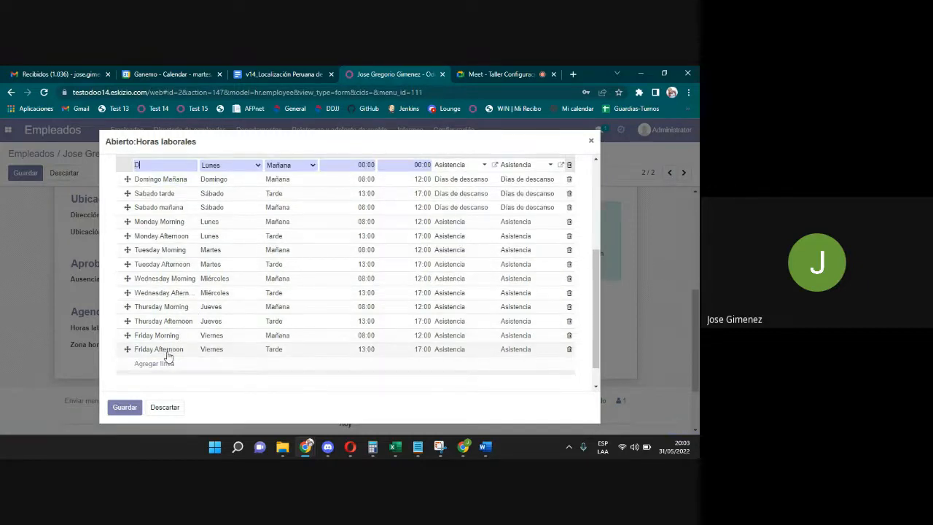
text(omingo tarde)
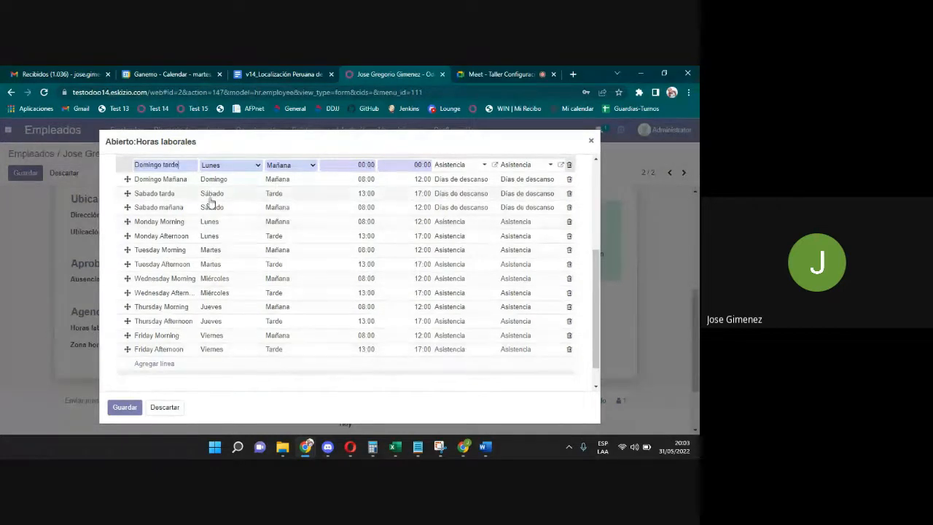
click(221, 167)
click(222, 225)
click(287, 169)
click(286, 184)
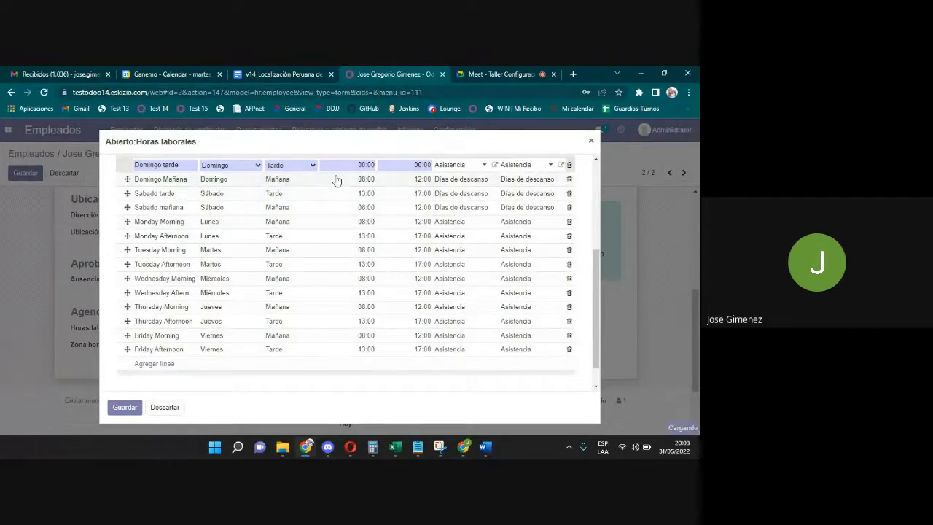
click(354, 197)
key(ctrl+c)
click(358, 169)
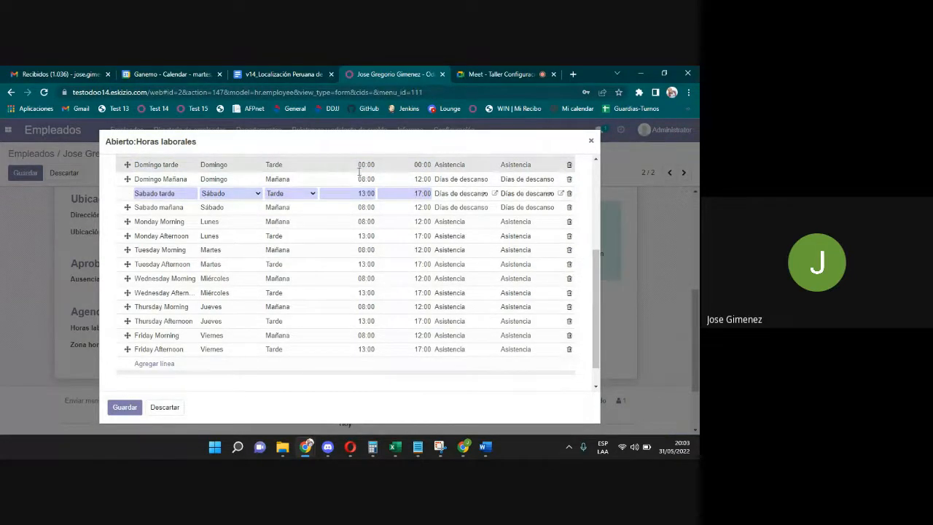
key(ctrl+v)
Give the Domingo tarde line a 17:00 end time and Días de descanso entry type.
click(429, 194)
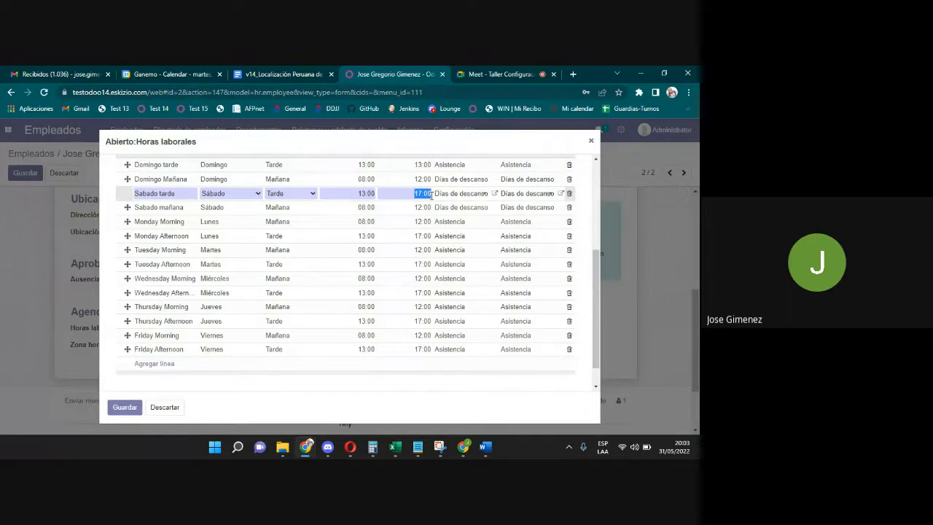
key(ctrl+c)
click(426, 165)
key(ctrl+v)
click(451, 169)
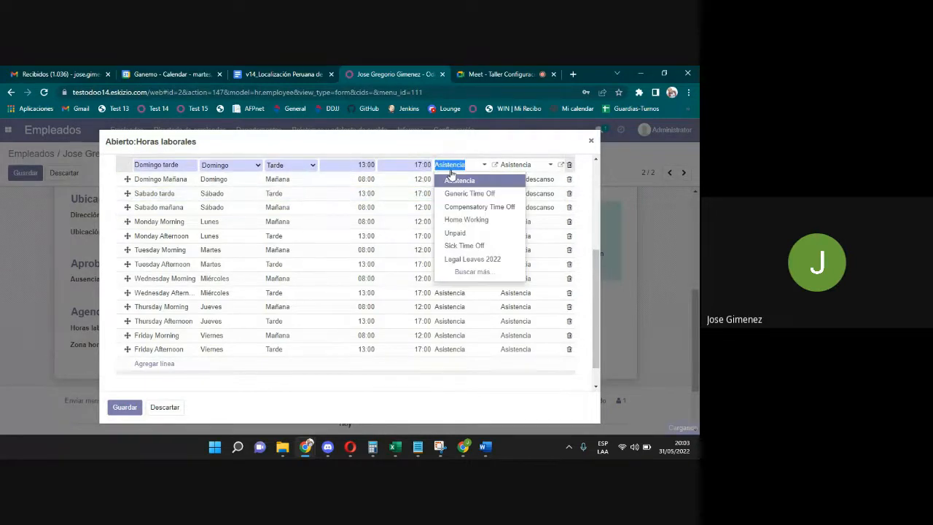
text(descanso)
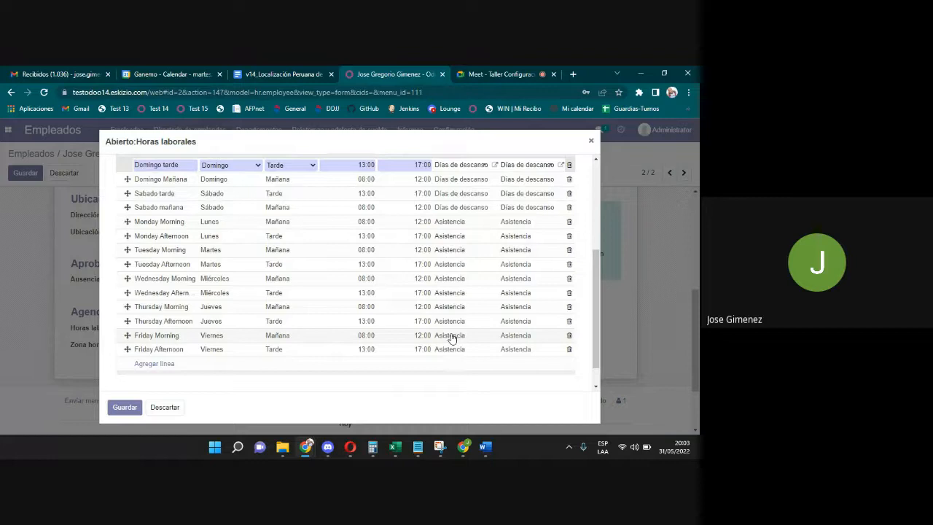
click(565, 362)
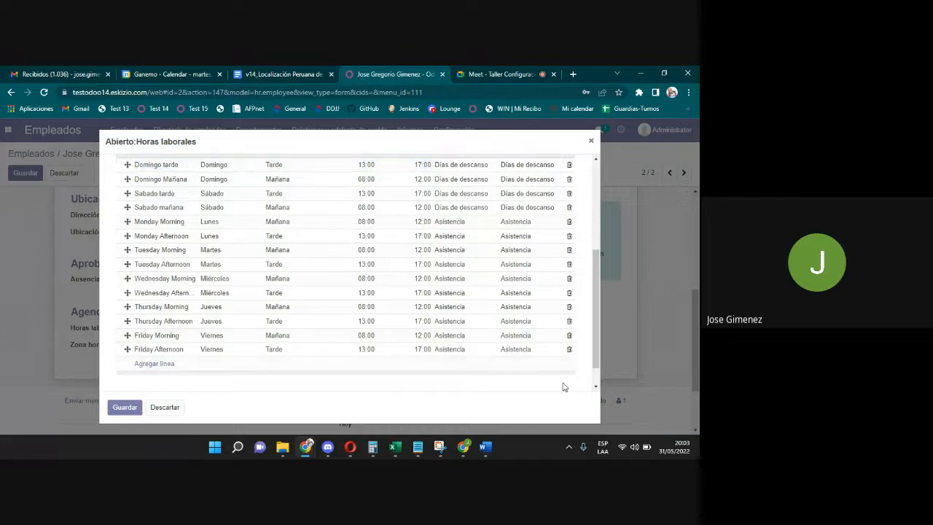
Review the schedule lines and 56-hour weekly total, then save the Jornada administrativa calendar.
mouse_move(596, 345)
mouse_down()
mouse_move(590, 333)
mouse_move(593, 341)
mouse_up()
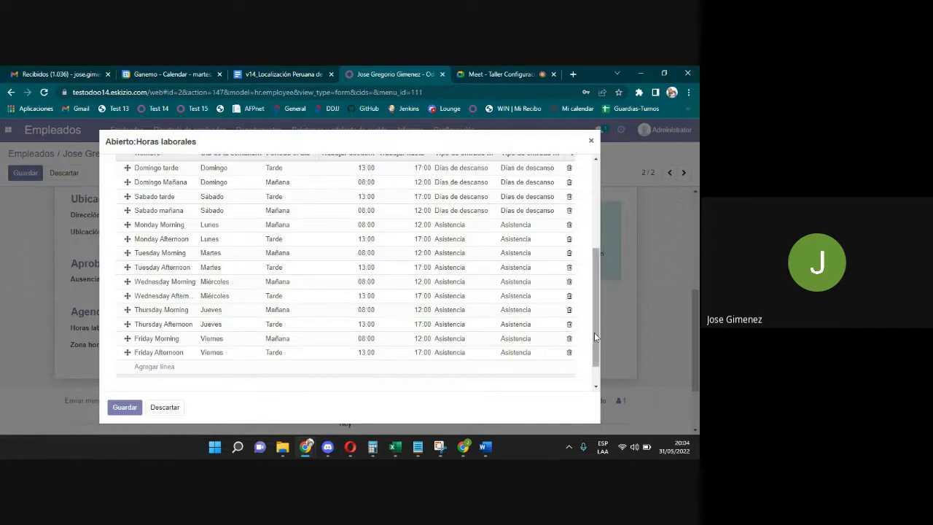
mouse_move(594, 332)
mouse_down()
mouse_move(593, 265)
mouse_move(594, 324)
mouse_up()
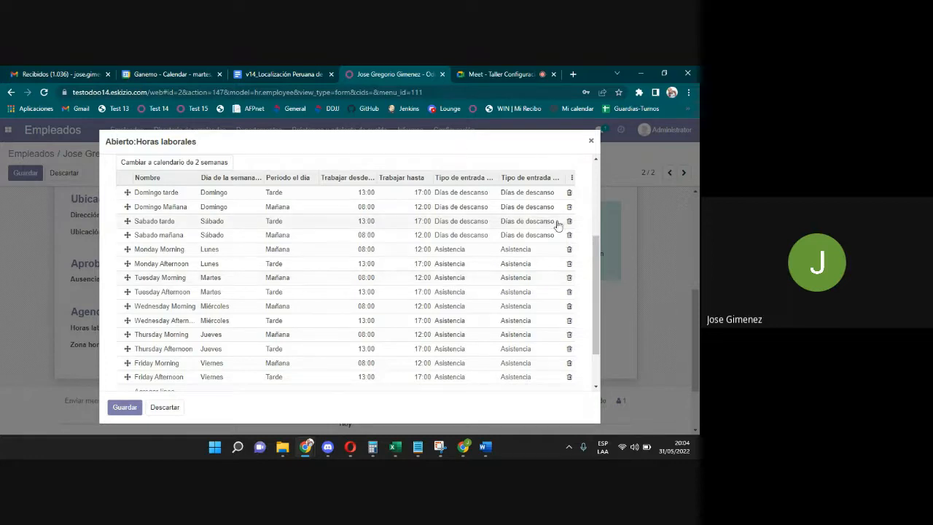
drag(596, 265, 592, 191)
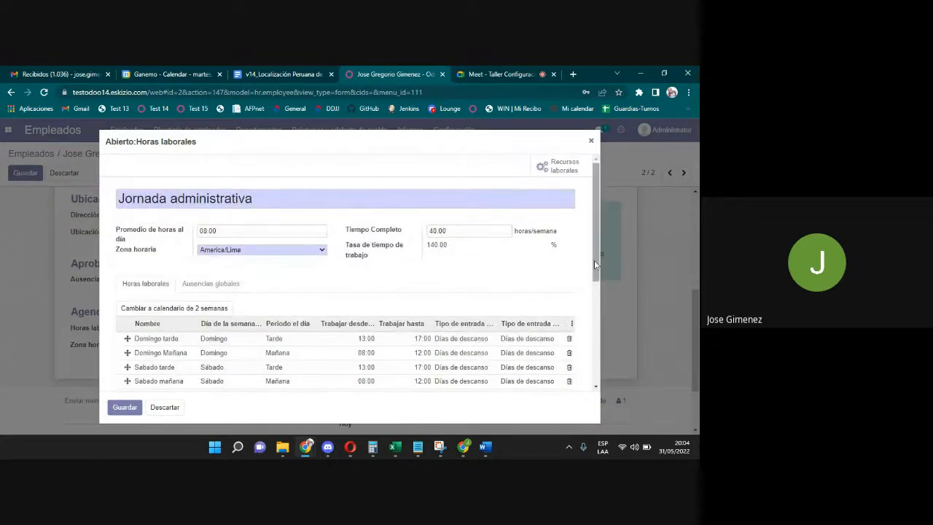
drag(594, 260, 631, 357)
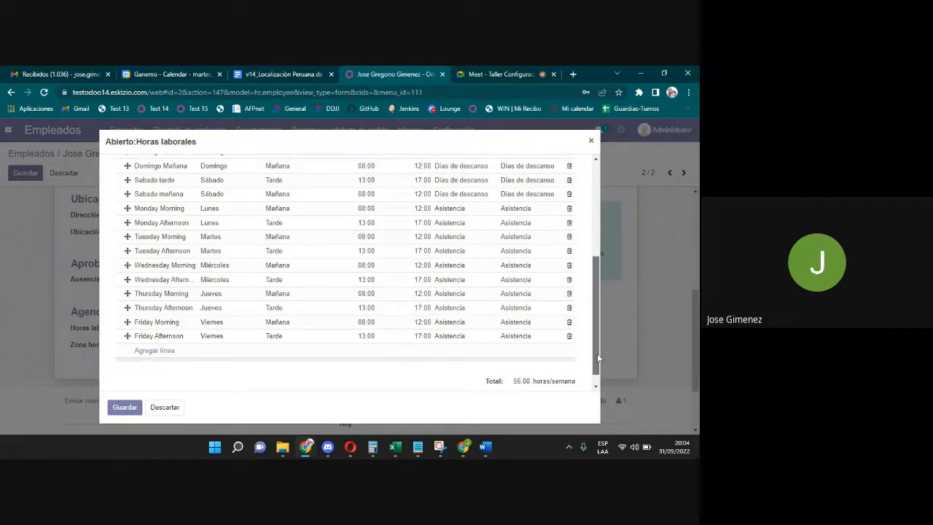
mouse_move(597, 353)
mouse_down()
mouse_move(599, 299)
mouse_move(608, 345)
mouse_up()
scroll(607, 341, up, 3)
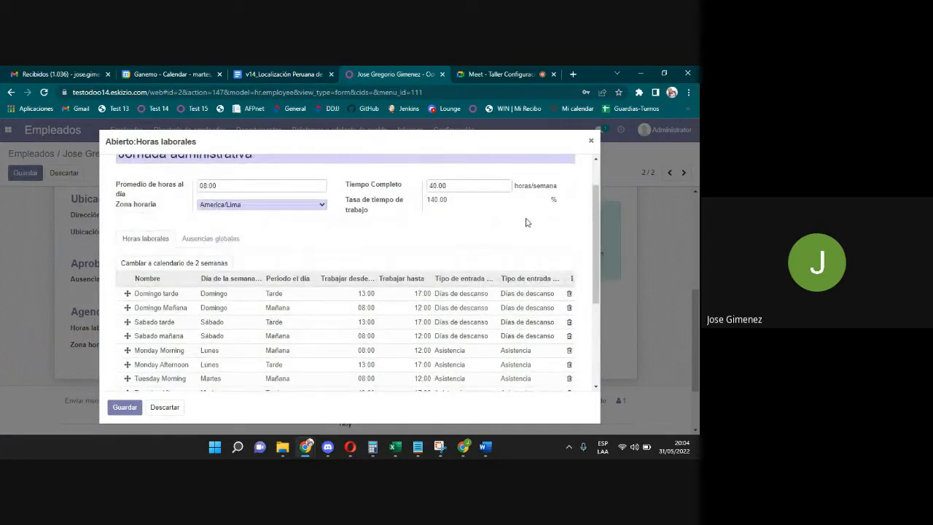
drag(597, 262, 605, 316)
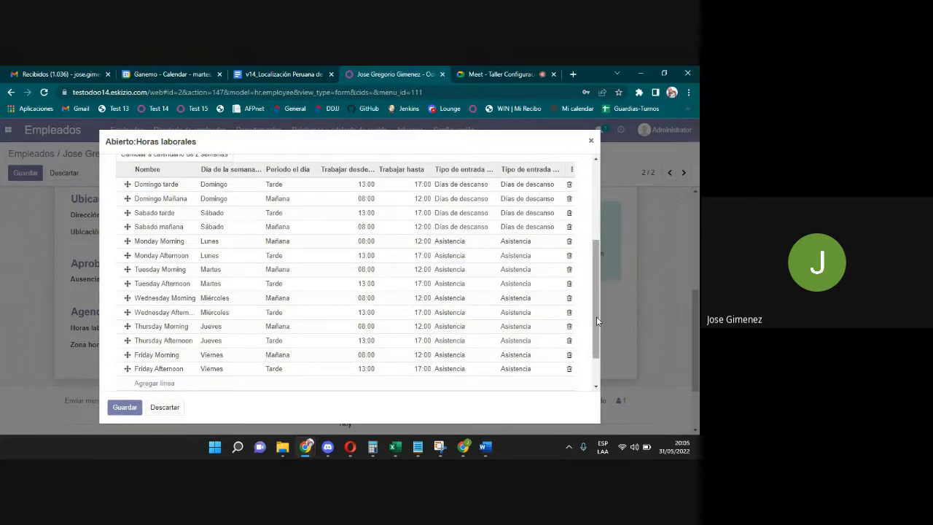
drag(596, 316, 597, 239)
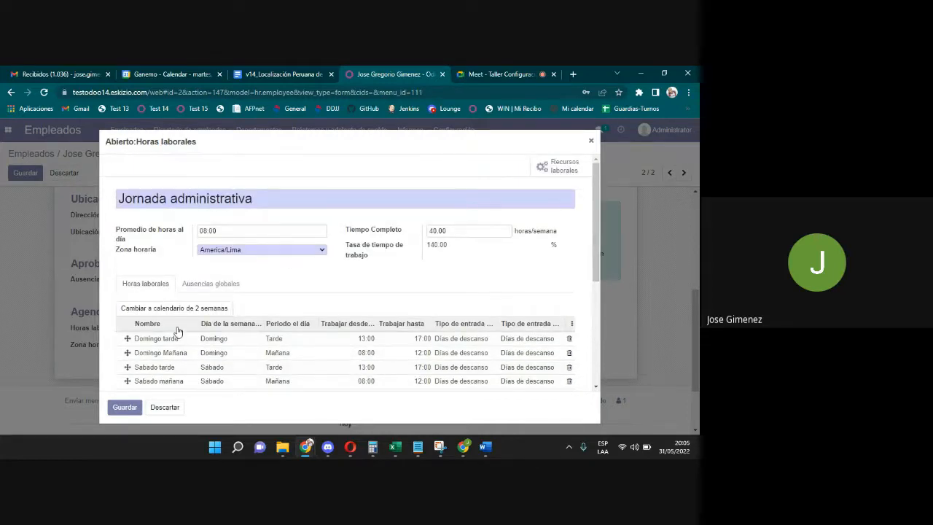
click(124, 407)
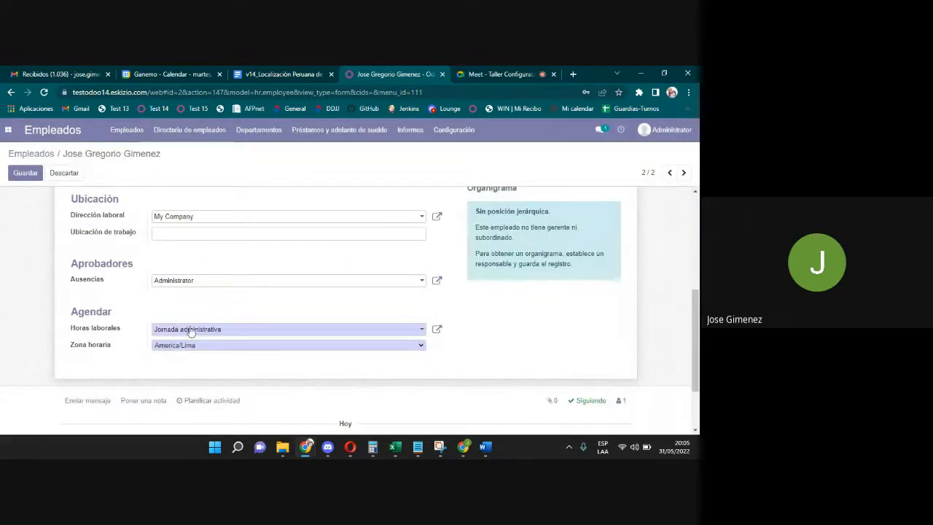
click(187, 328)
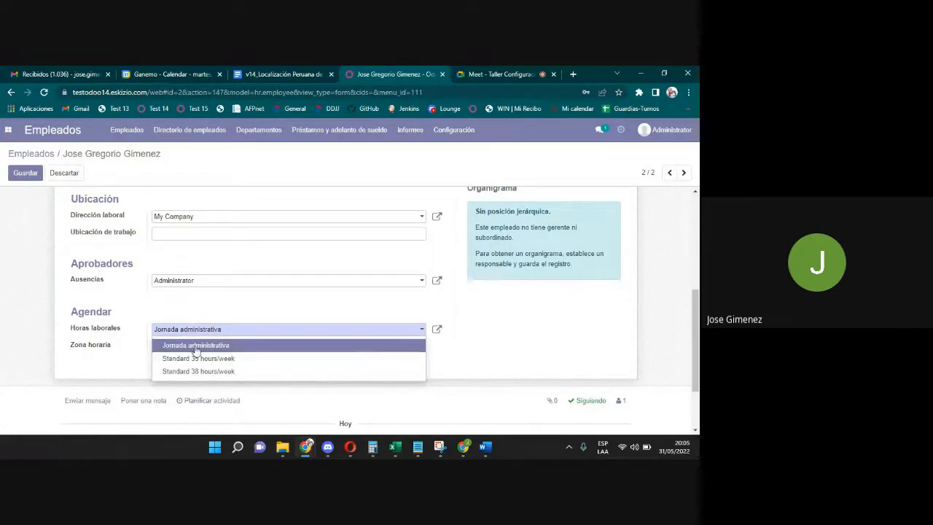
click(196, 347)
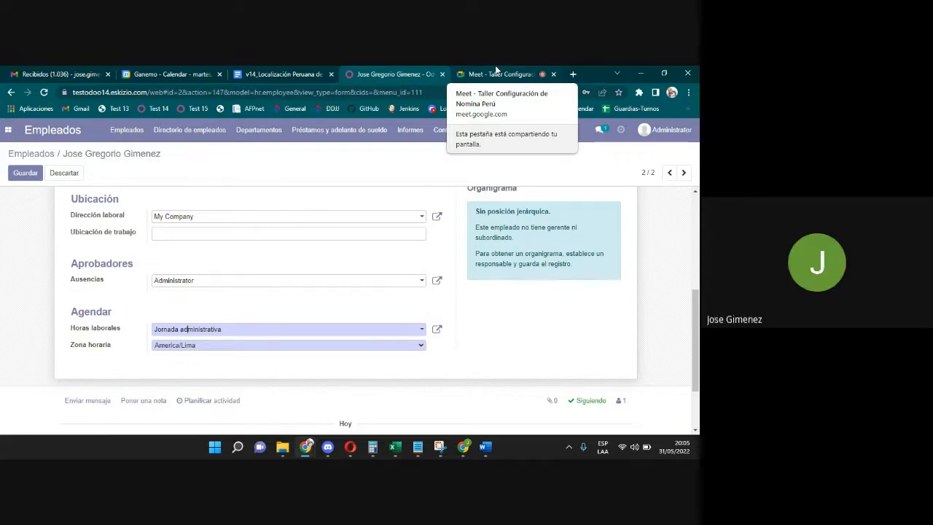
click(439, 331)
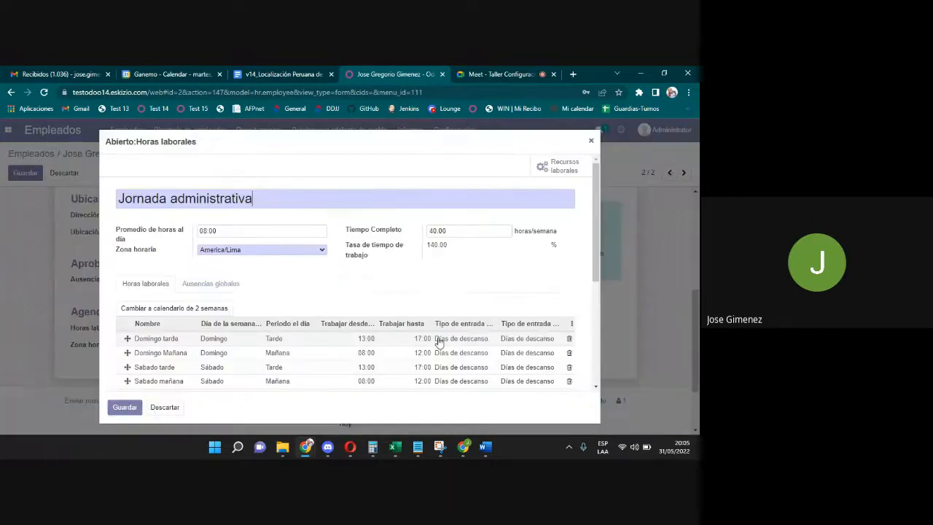
Change the Monday Morning line's entry type from Asistencia to Turno Noche.
scroll(572, 292, down, 3)
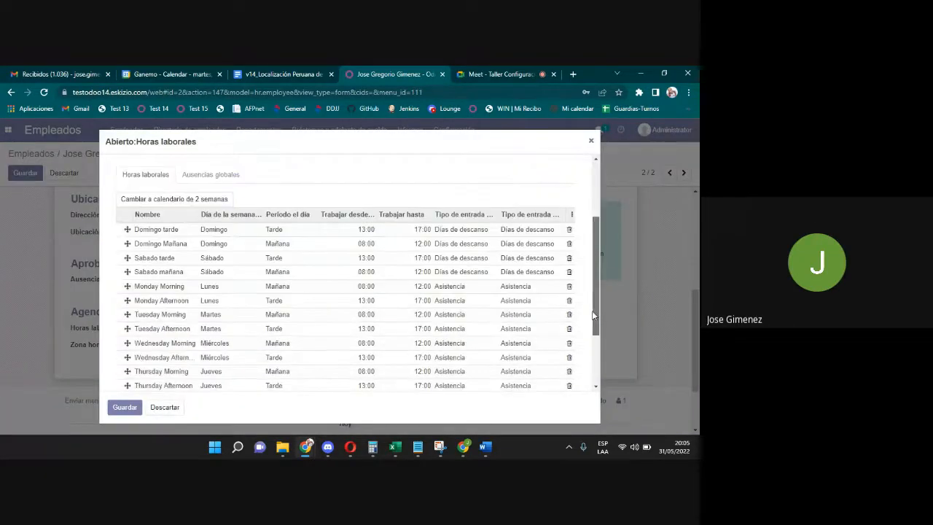
click(452, 281)
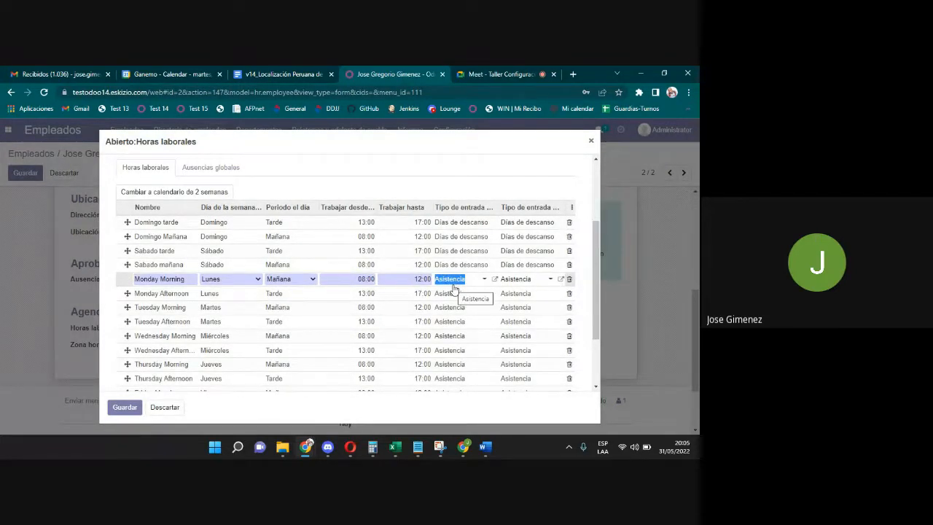
text(tur)
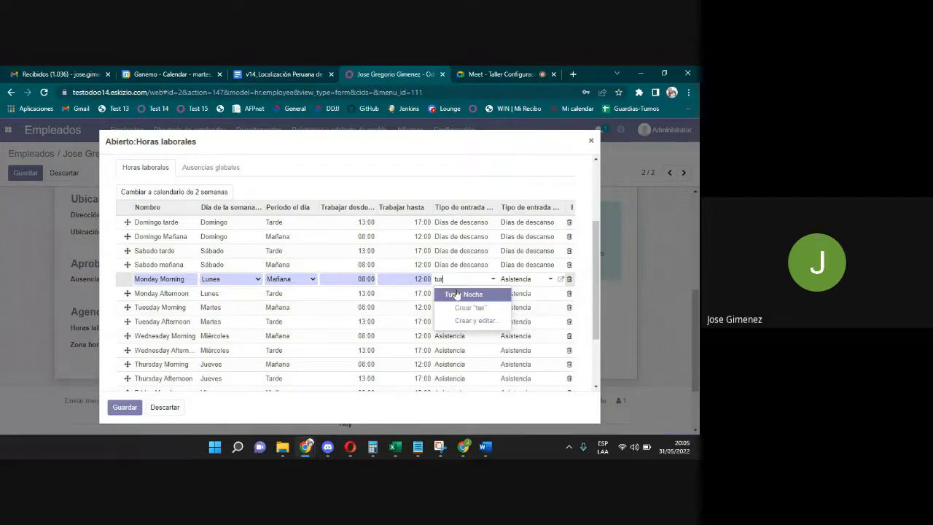
click(465, 297)
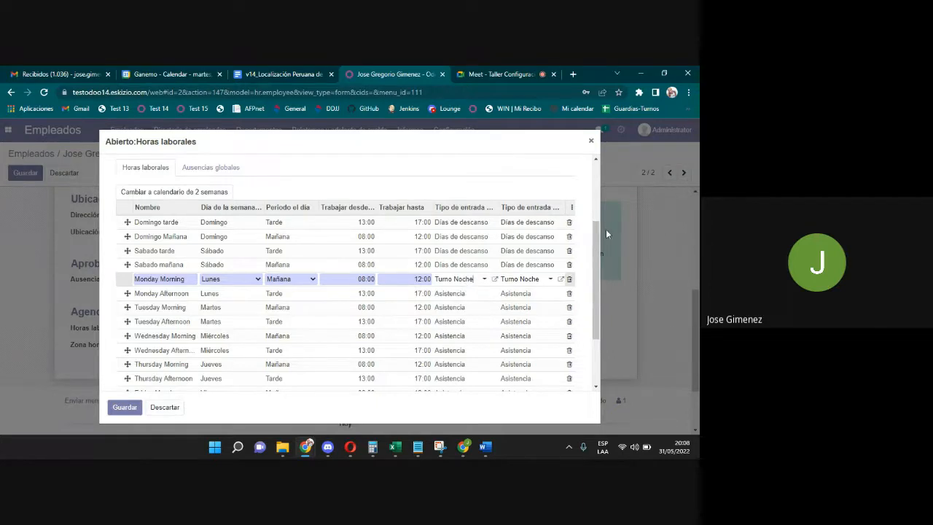
Replace the Promedio de horas al día value 08:00 with 8 in the Jornada administrativa schedule.
drag(598, 228, 597, 164)
drag(225, 230, 185, 230)
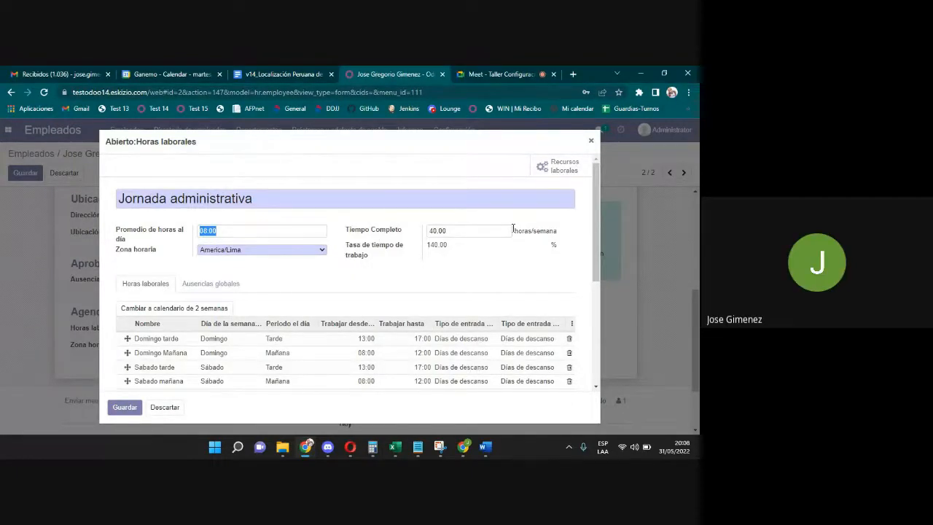
drag(595, 267, 598, 306)
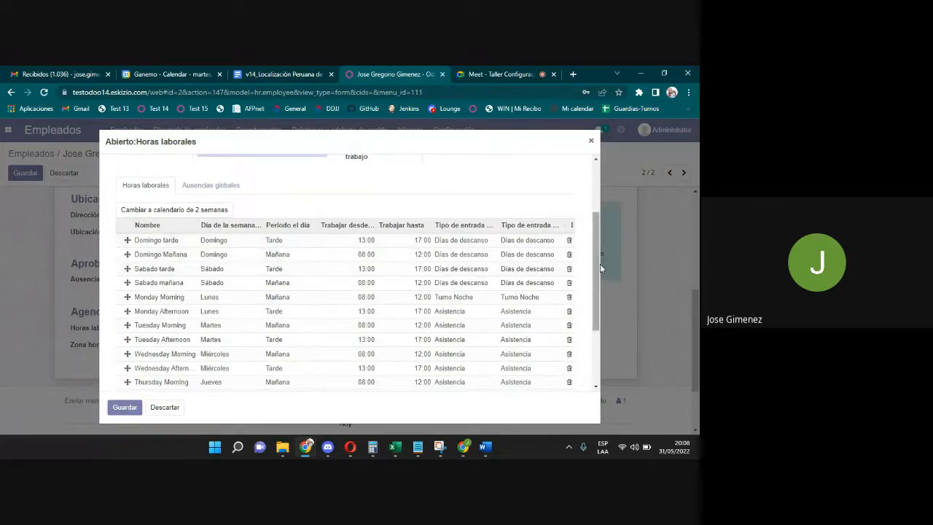
scroll(593, 260, up, 3)
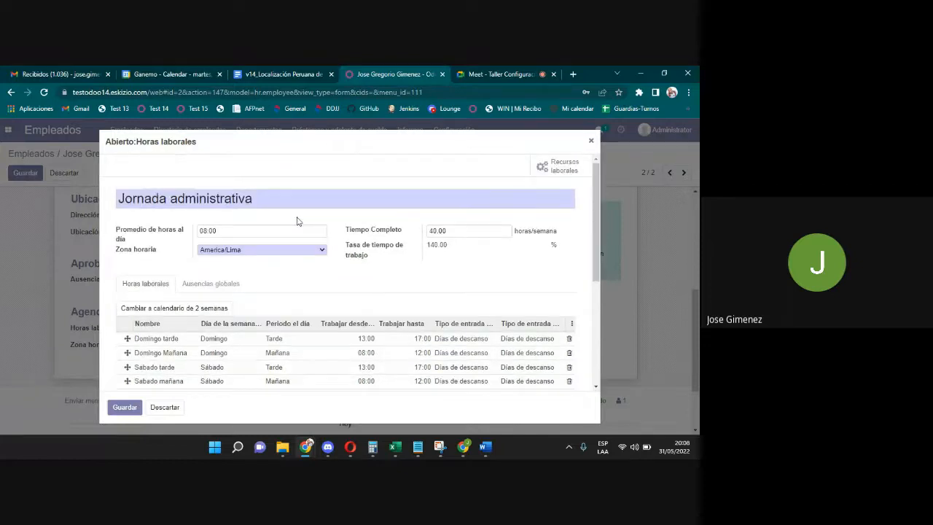
drag(250, 232, 163, 222)
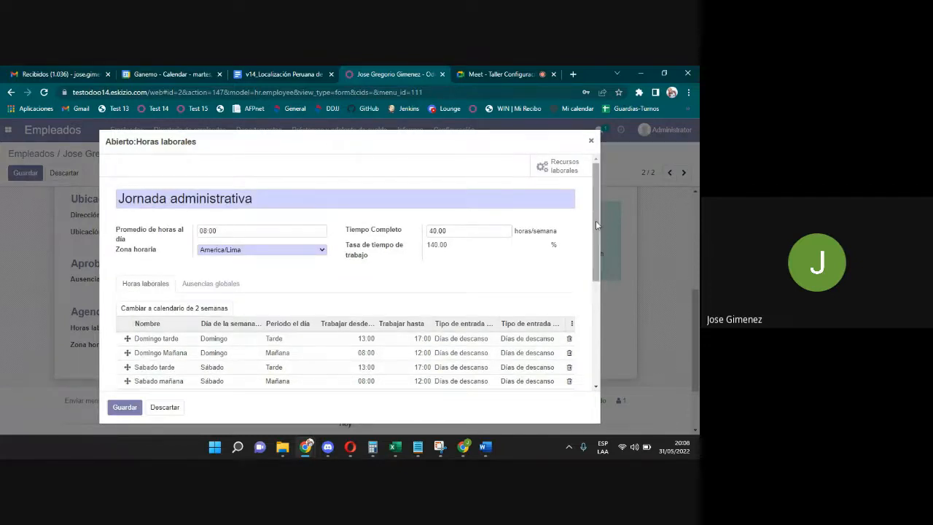
drag(596, 223, 598, 288)
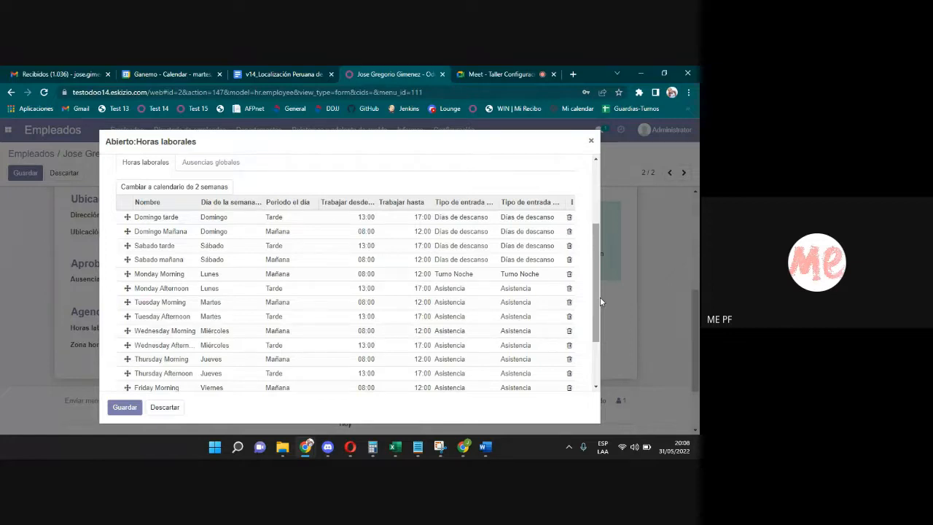
drag(600, 297, 595, 224)
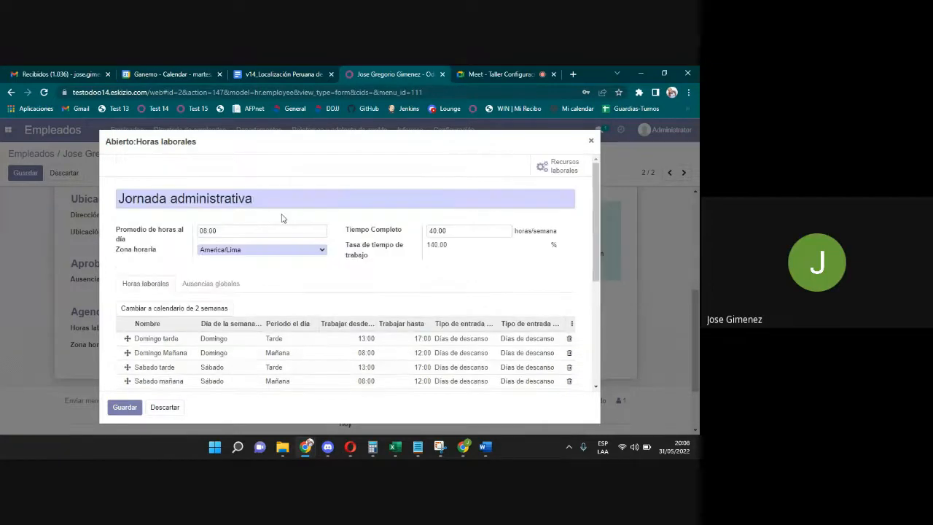
drag(222, 230, 187, 233)
text(9)
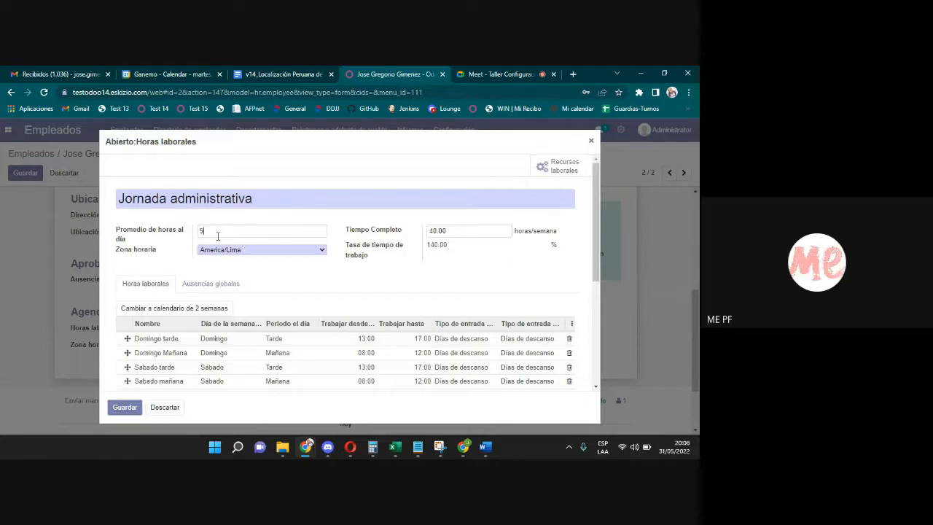
drag(218, 236, 184, 227)
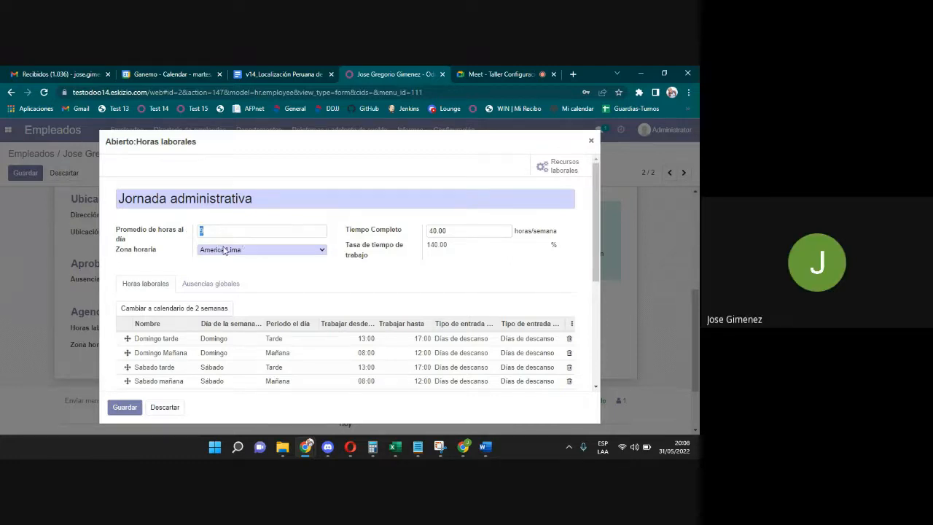
text(8)
text(10)
double_click(228, 227)
scroll(604, 344, down, 3)
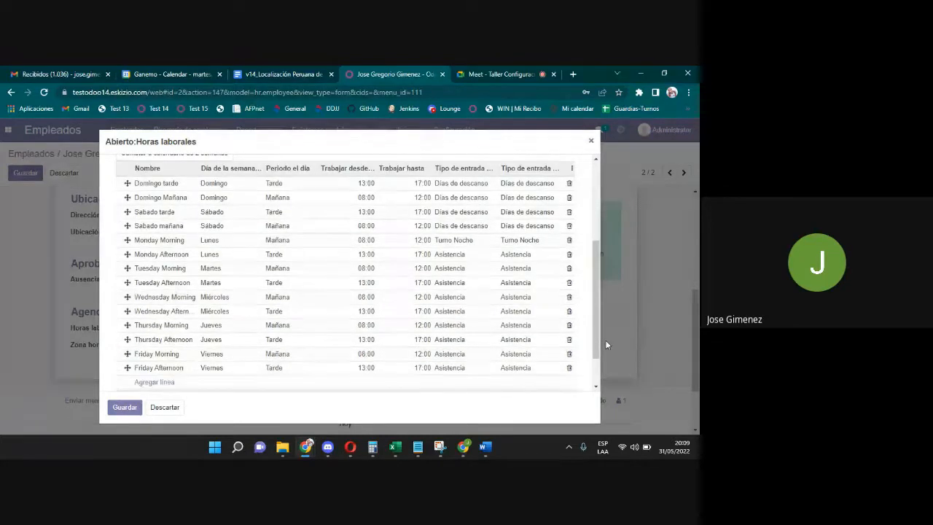
Set Monday Morning's entry type back to Asistencia, then switch to the Google Meet call.
click(462, 241)
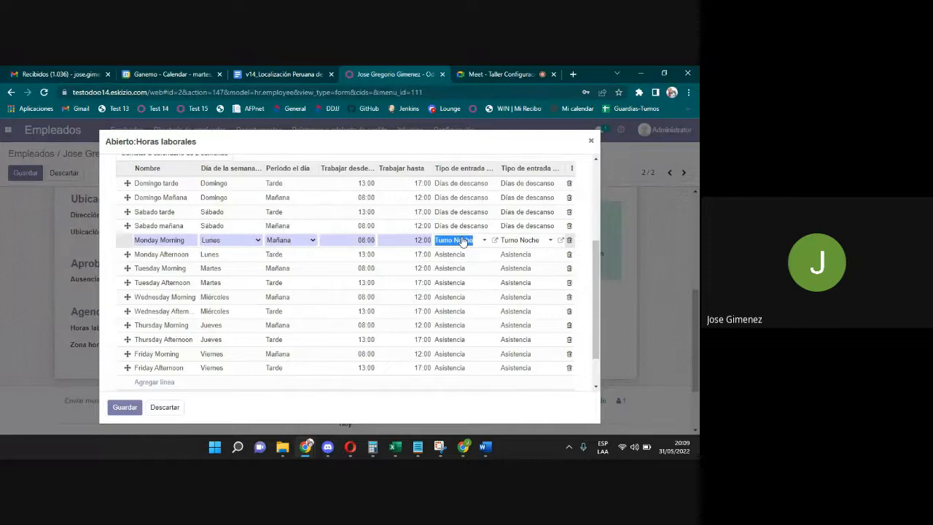
text(asi)
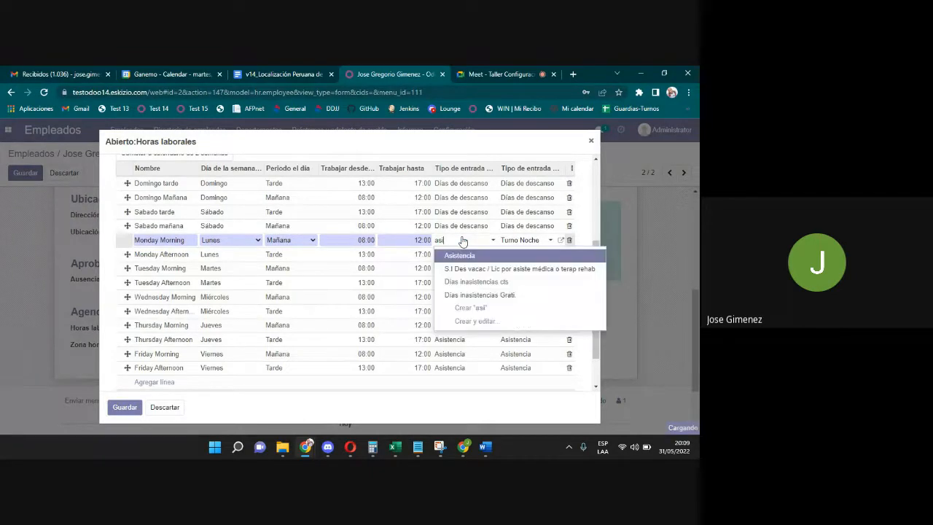
click(459, 255)
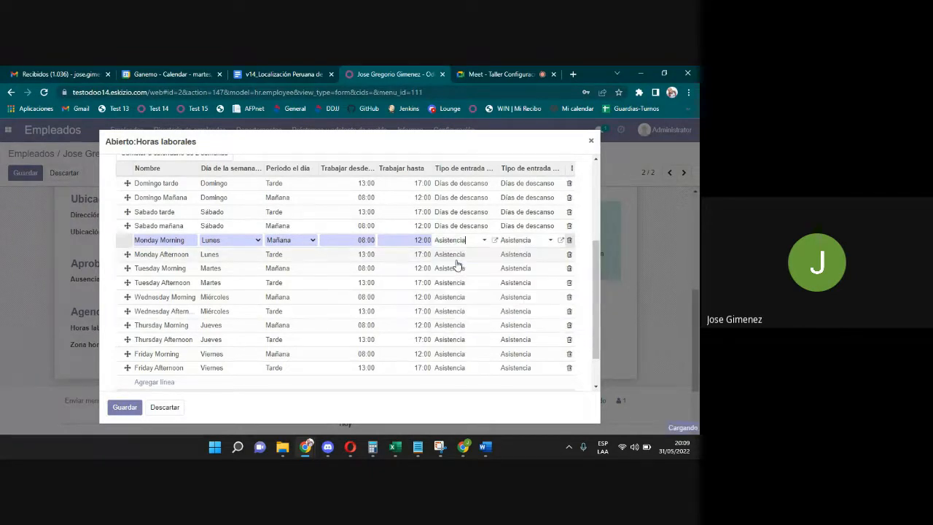
drag(599, 314, 599, 330)
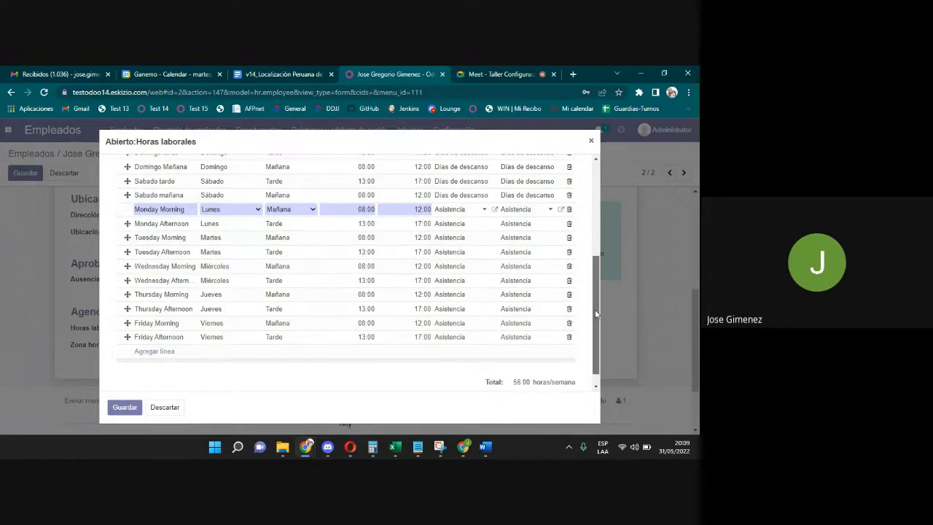
scroll(594, 309, up, 5)
click(497, 73)
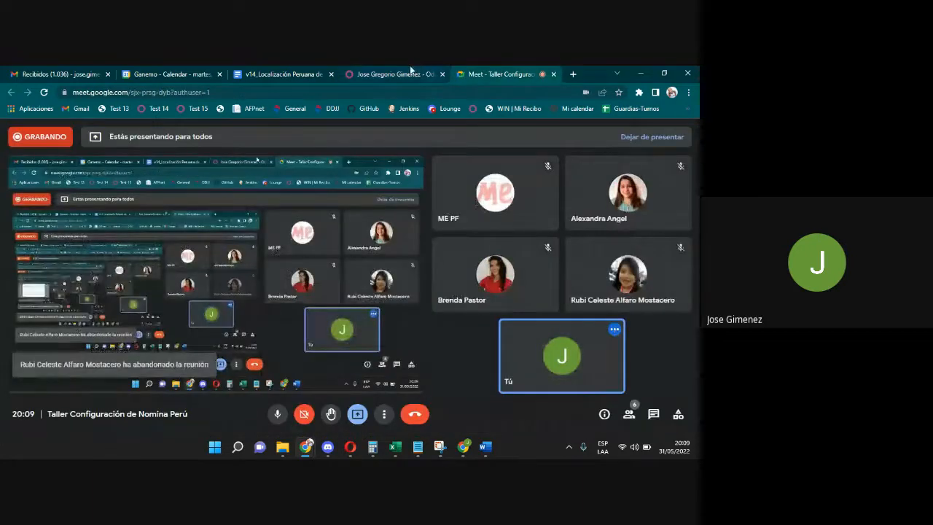
Go back from Google Meet to the Odoo employee tab.
click(399, 74)
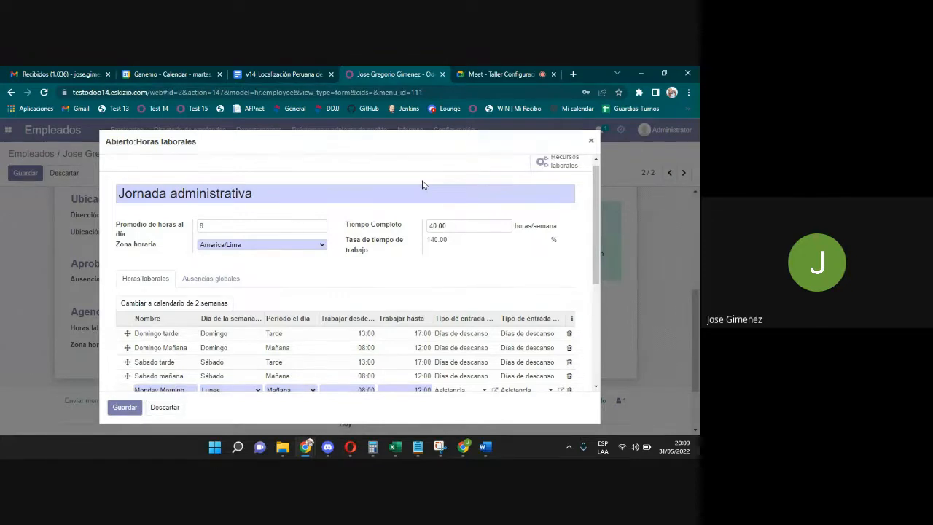
drag(596, 204, 589, 234)
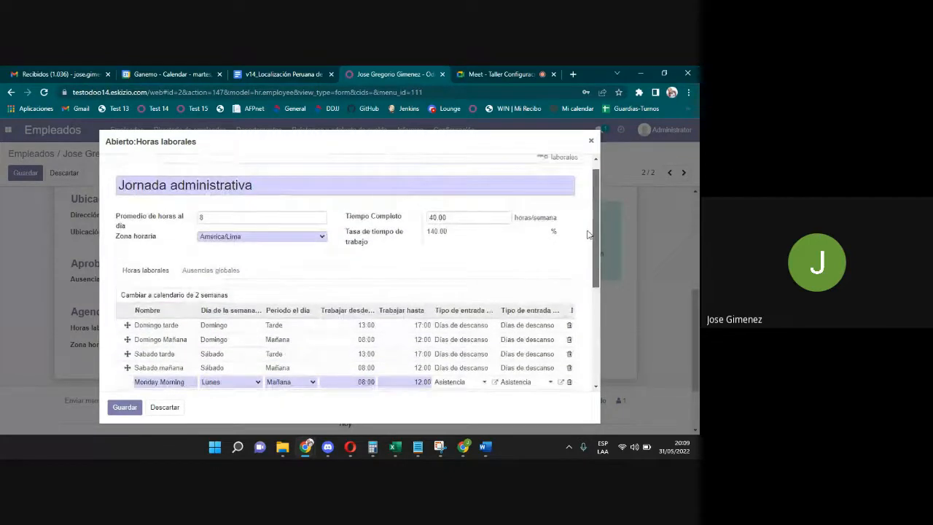
click(200, 296)
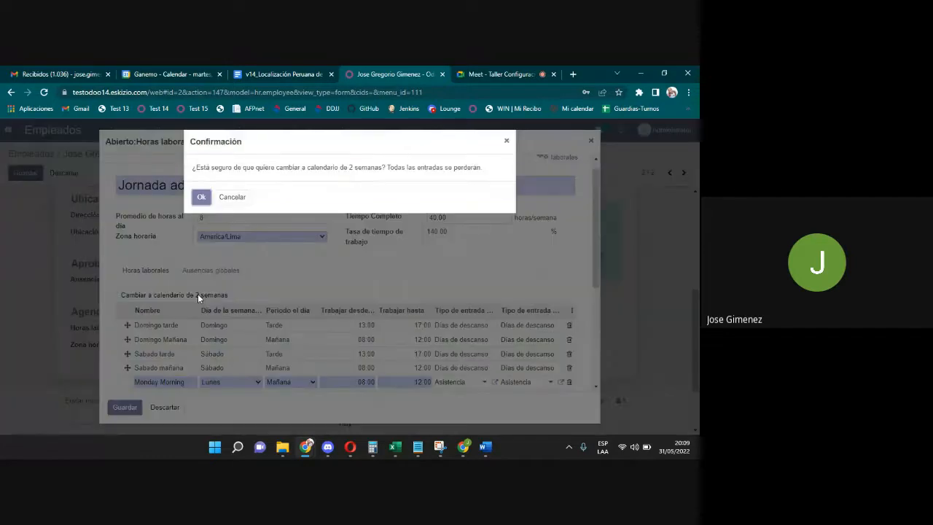
click(203, 198)
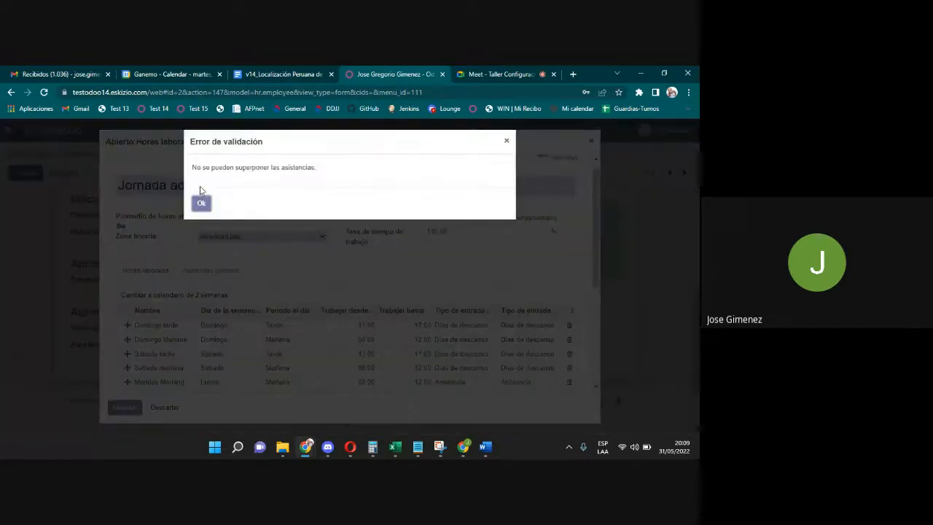
click(201, 201)
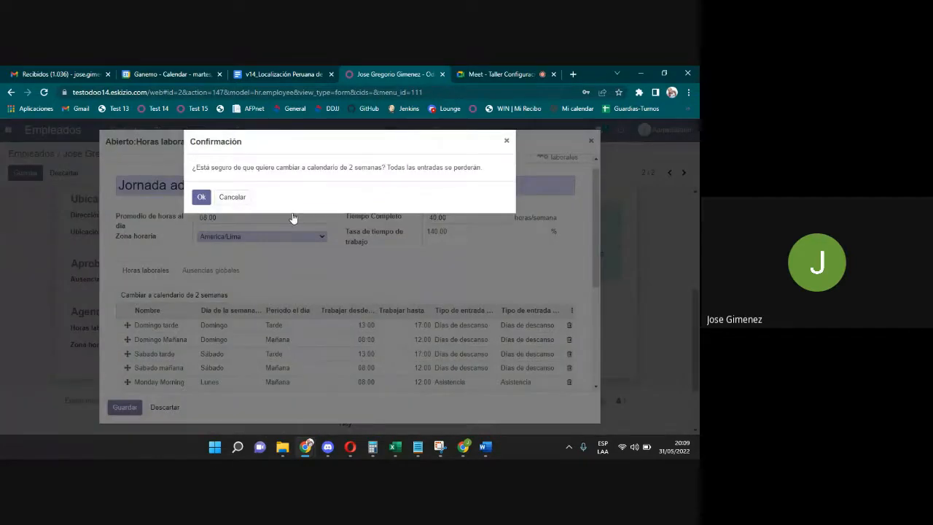
click(510, 140)
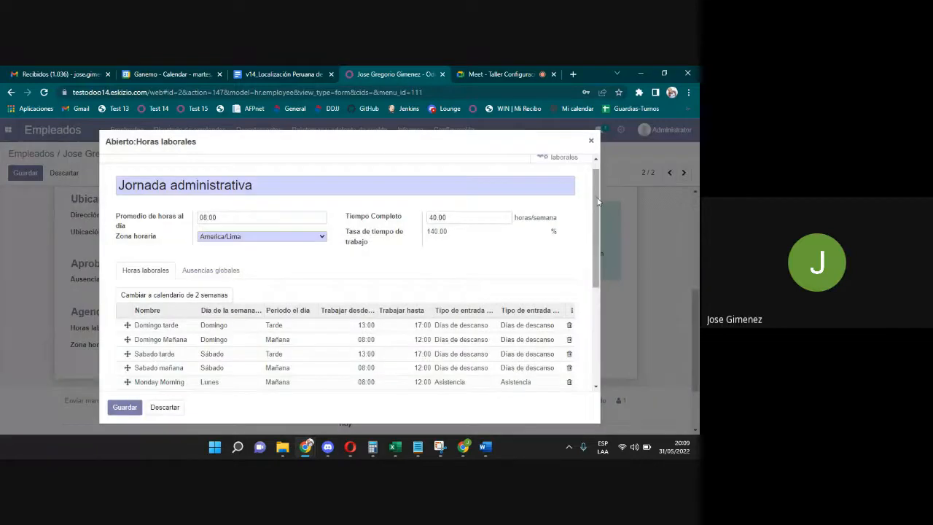
scroll(597, 245, down, 5)
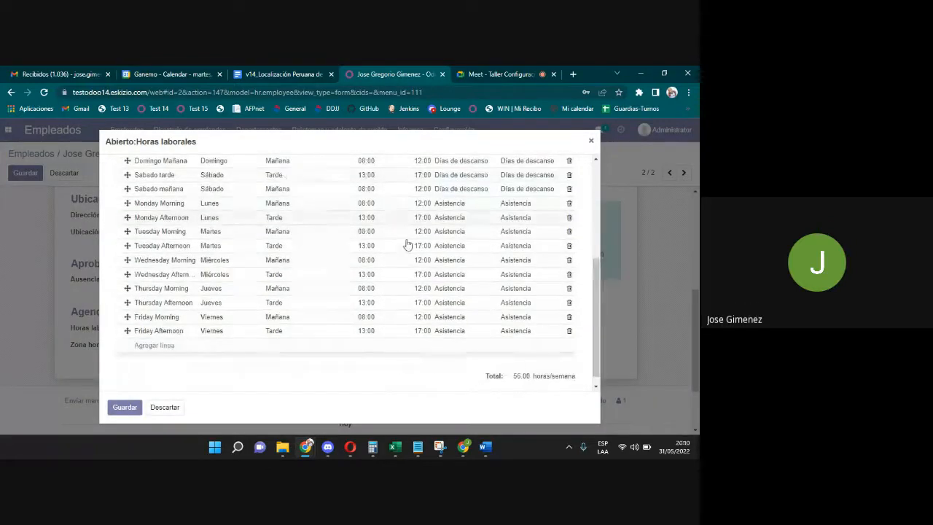
scroll(350, 276, up, 5)
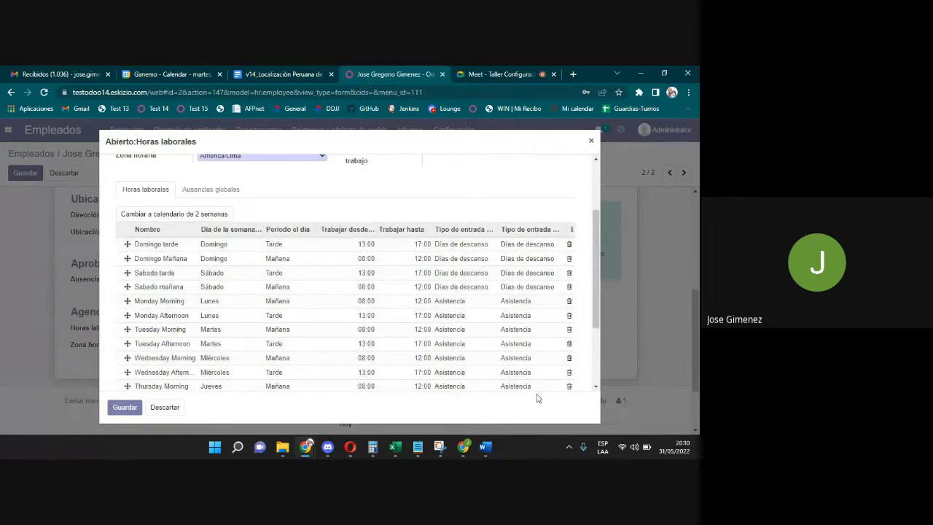
scroll(604, 297, down, 3)
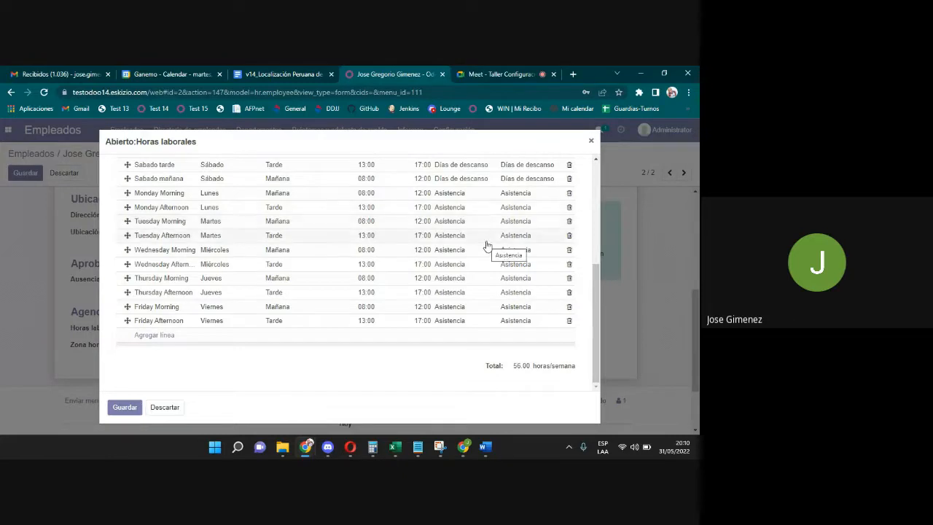
scroll(289, 266, up, 5)
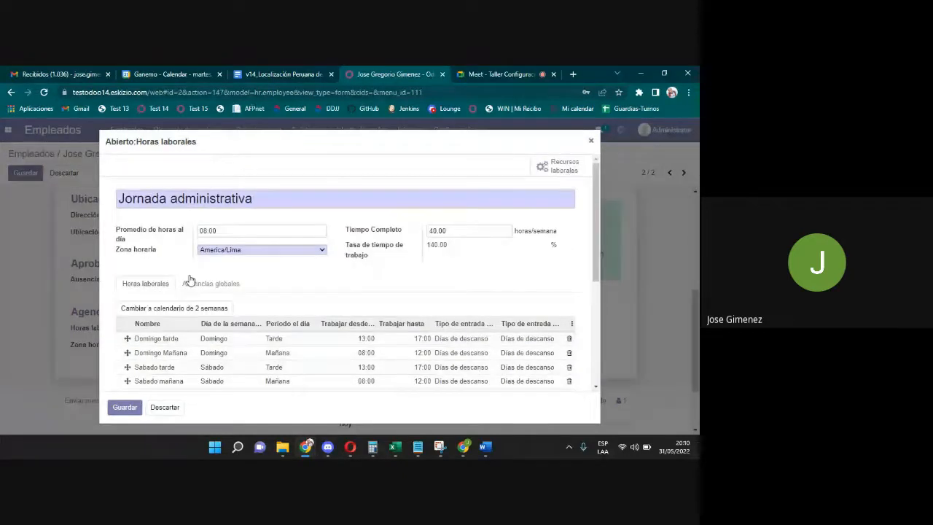
click(203, 308)
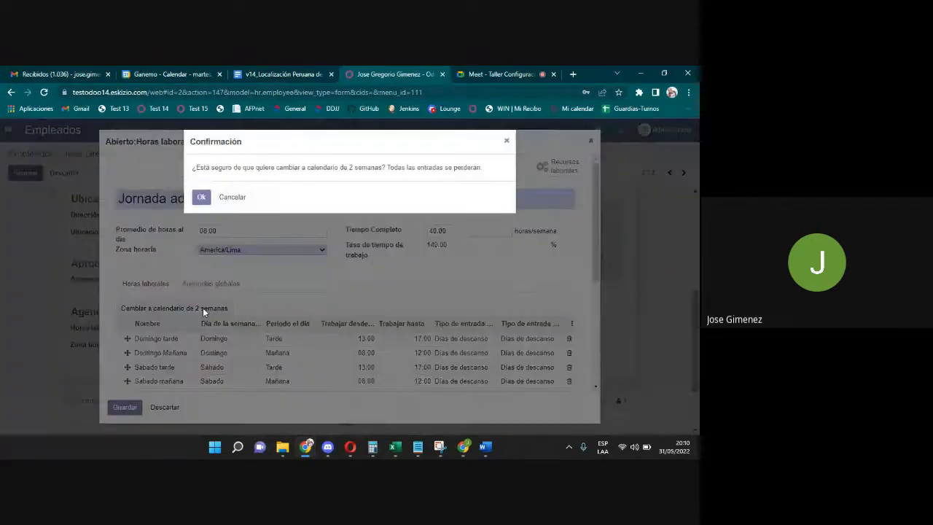
click(200, 198)
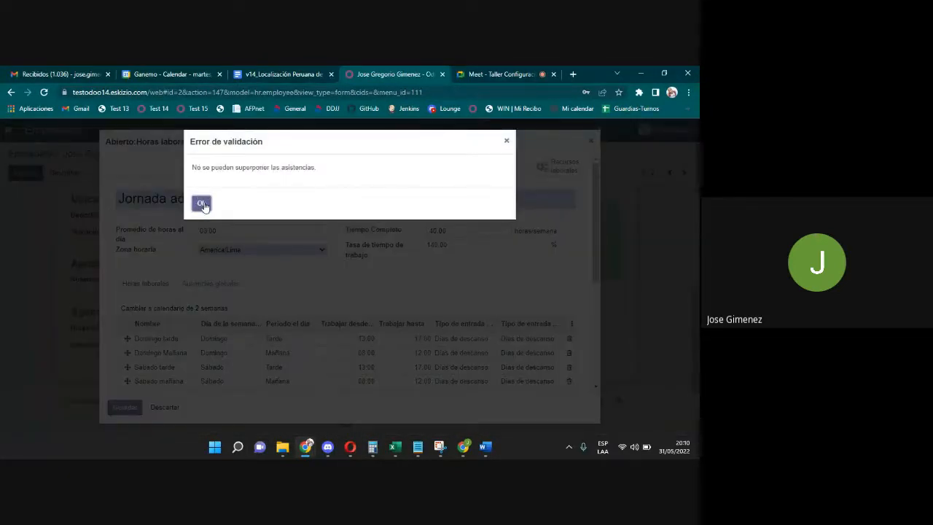
click(202, 204)
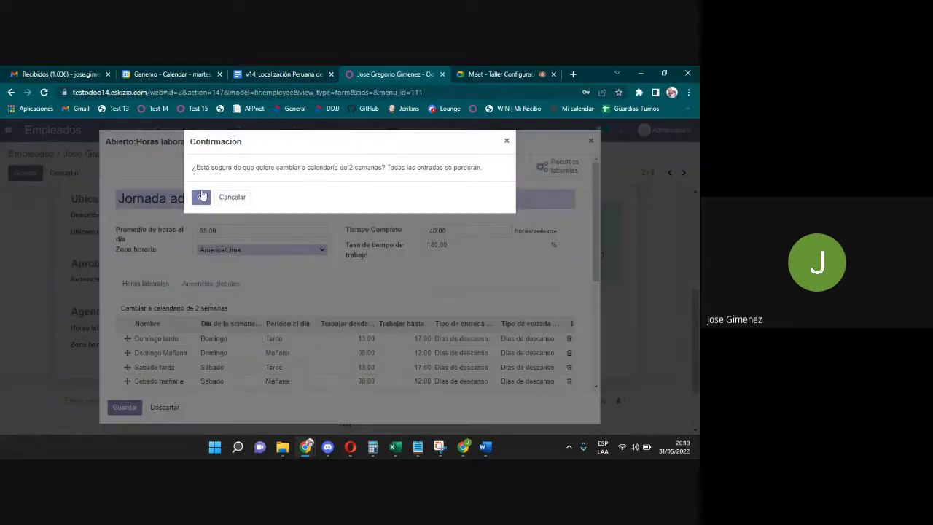
click(233, 196)
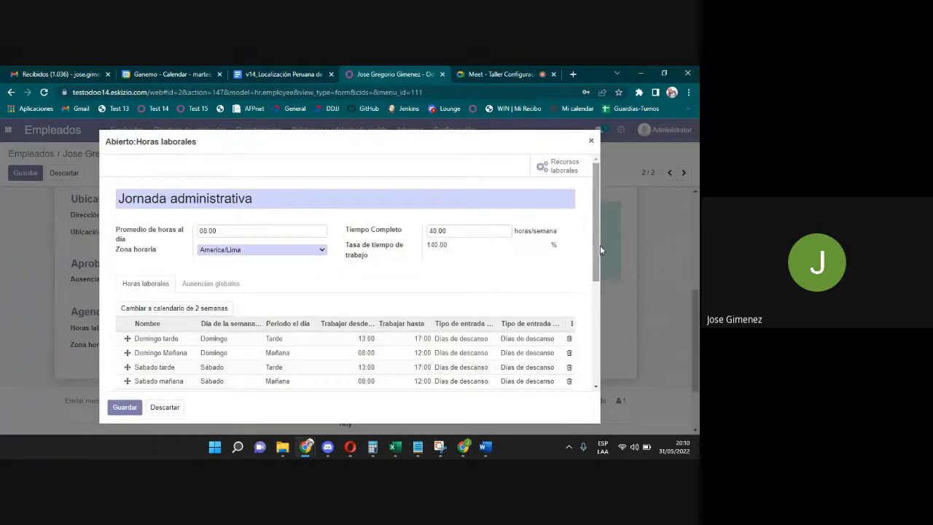
drag(600, 245, 598, 294)
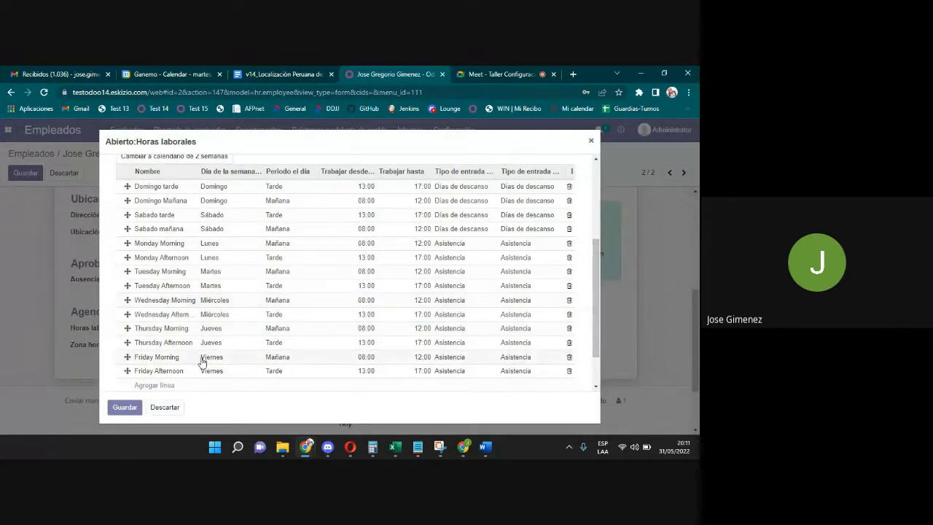
click(133, 409)
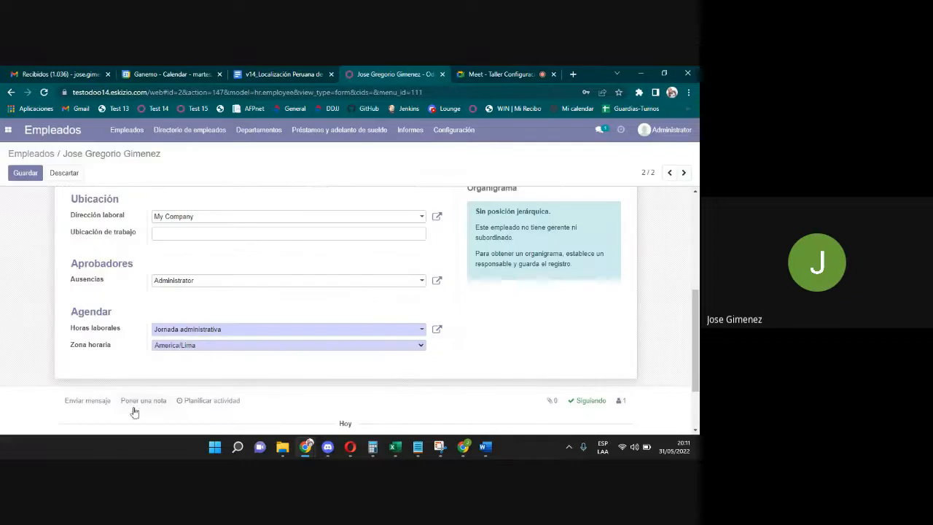
click(208, 331)
click(214, 330)
click(217, 330)
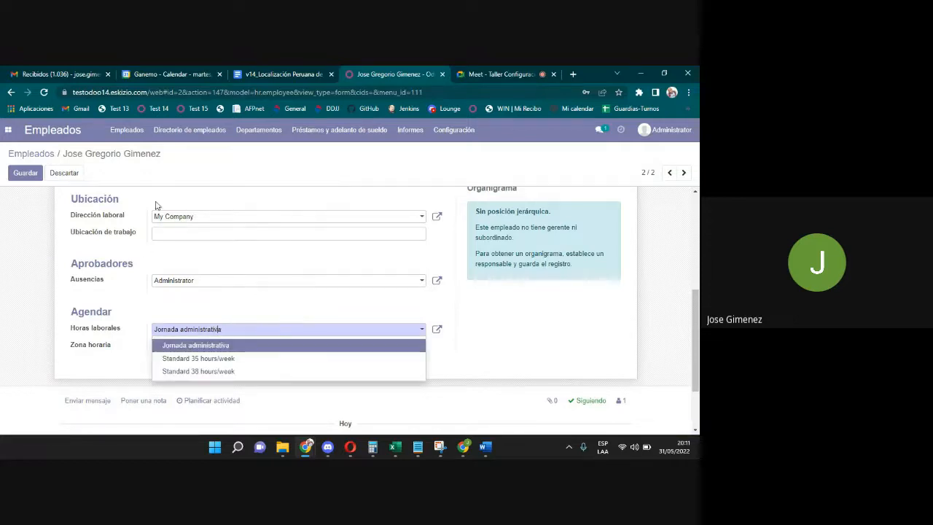
drag(161, 154, 93, 153)
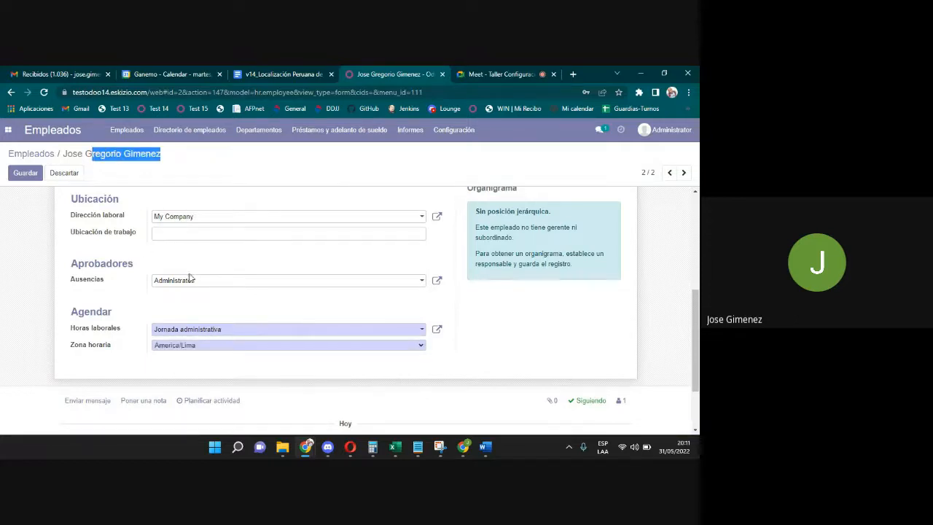
click(205, 330)
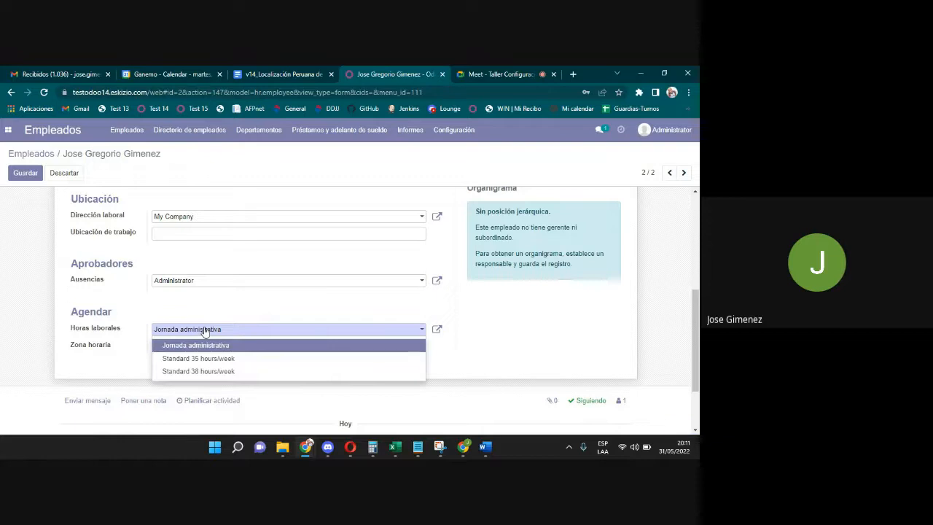
click(249, 347)
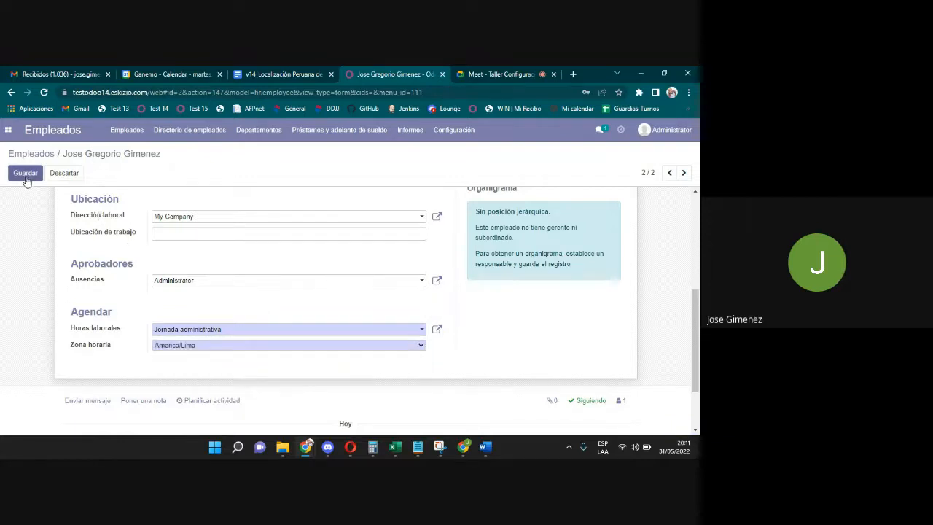
click(24, 175)
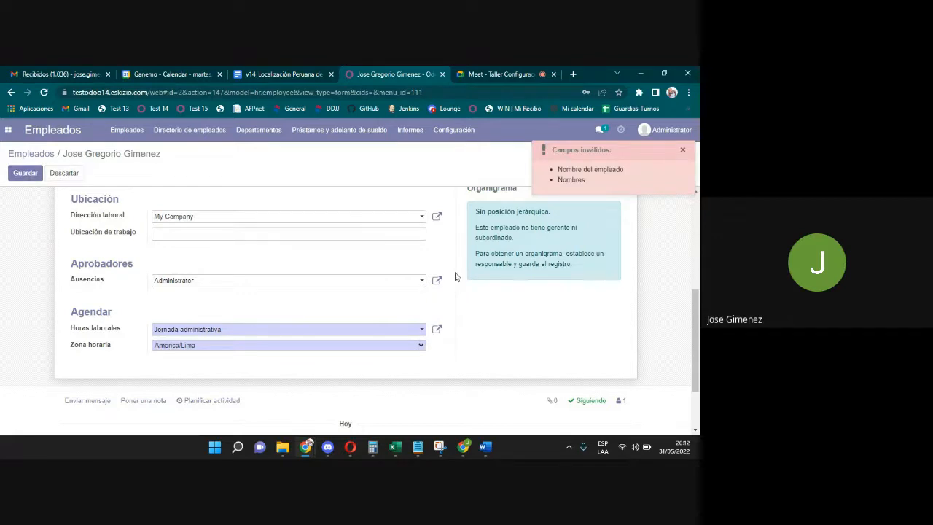
click(215, 329)
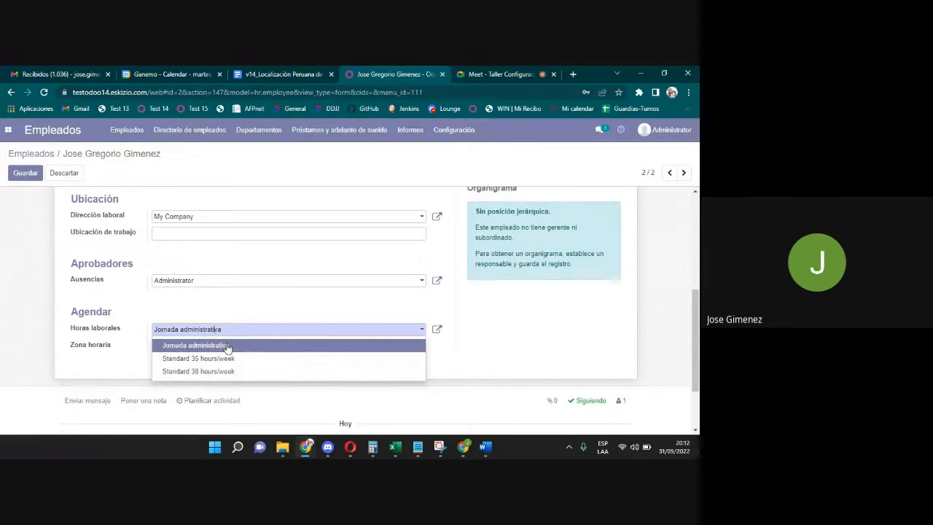
click(226, 345)
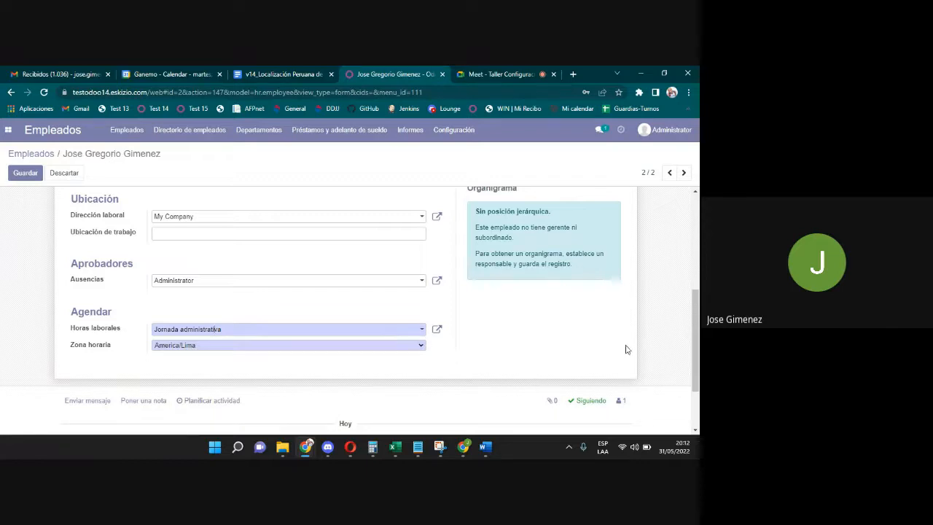
drag(694, 355, 694, 274)
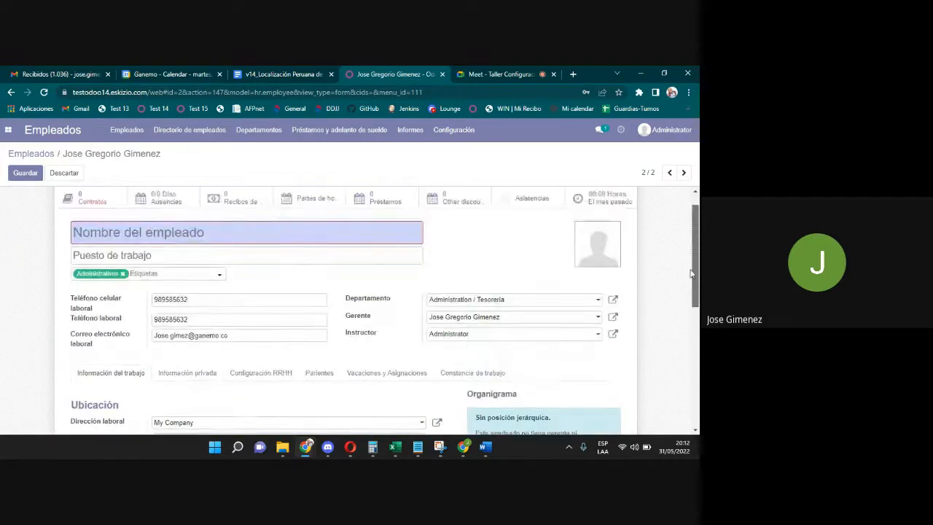
click(181, 374)
click(134, 374)
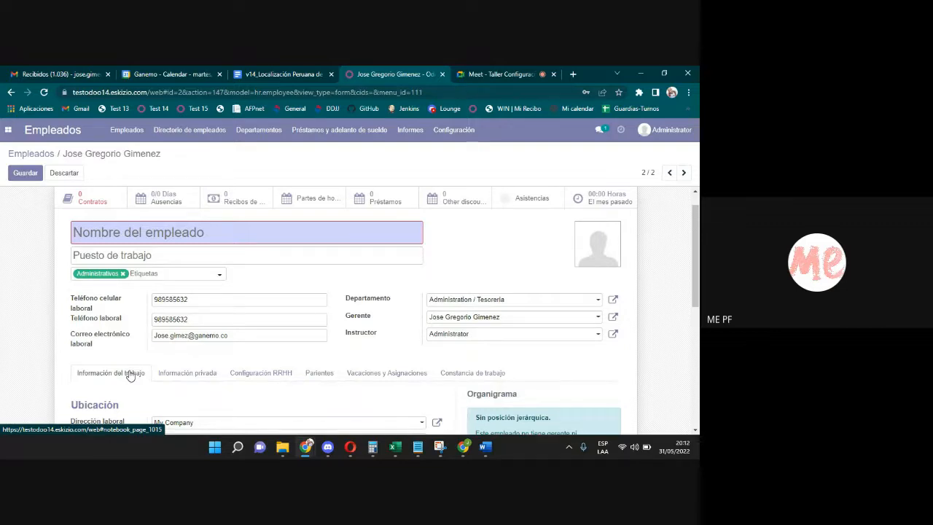
drag(697, 270, 698, 346)
Open Jornada administrativa and search the full work entry type list for Monday Morning's row.
click(438, 354)
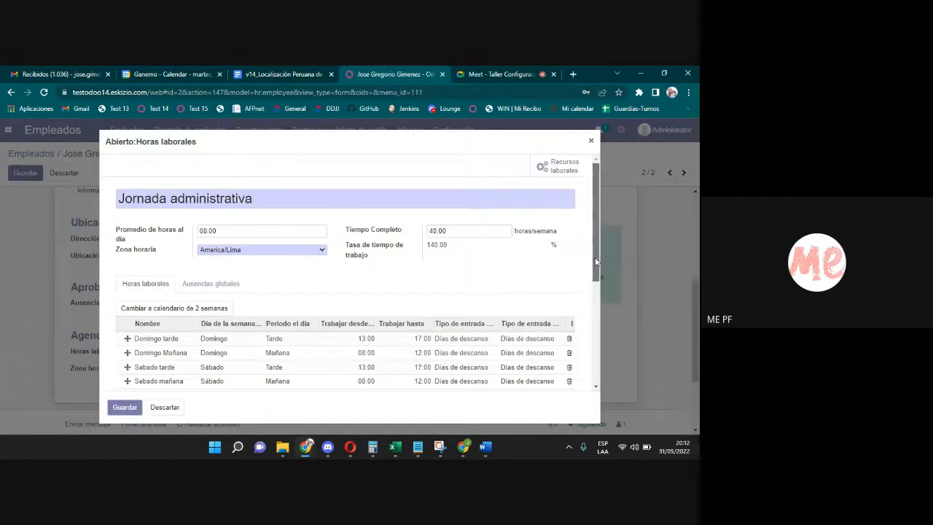
drag(596, 262, 598, 311)
click(456, 288)
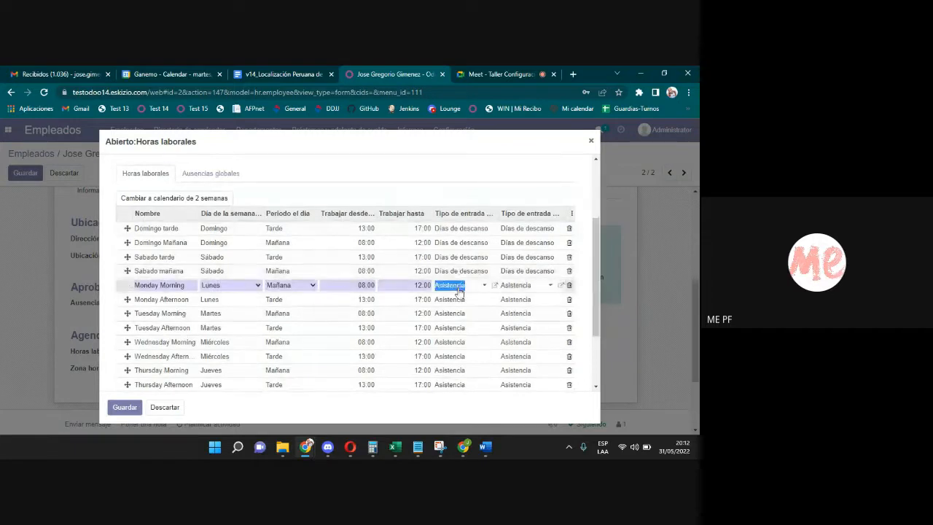
click(458, 290)
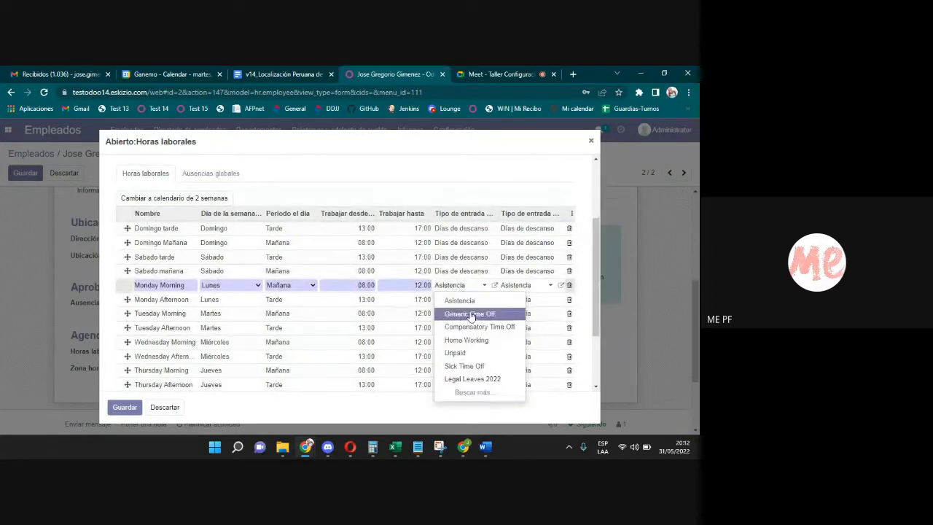
click(474, 392)
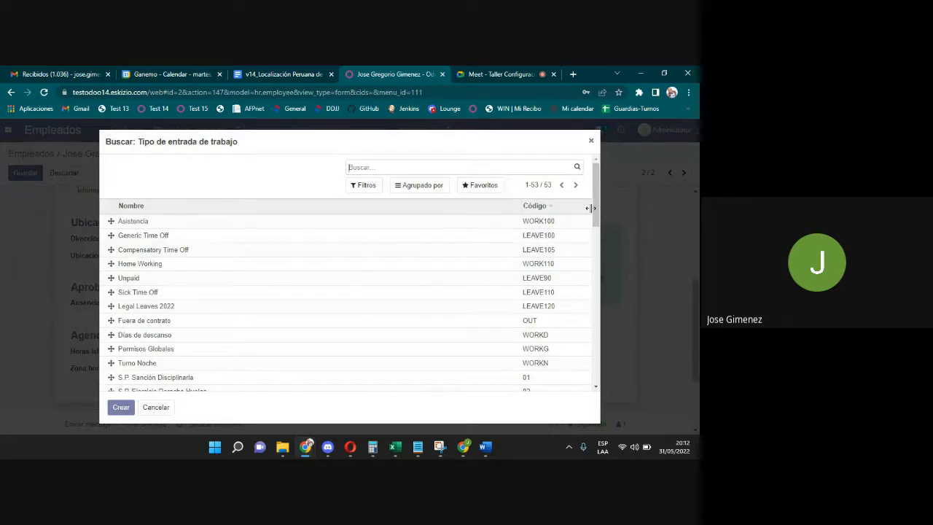
scroll(599, 211, down, 1)
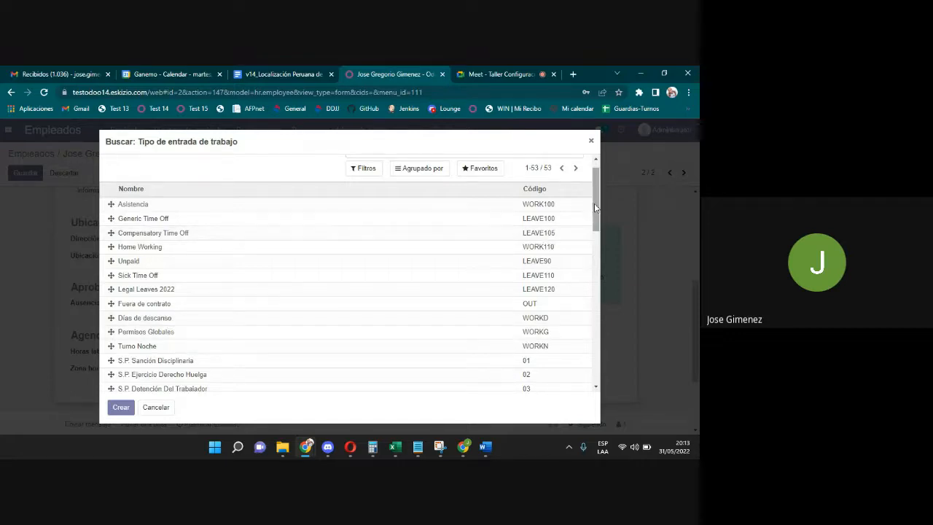
scroll(596, 204, down, 2)
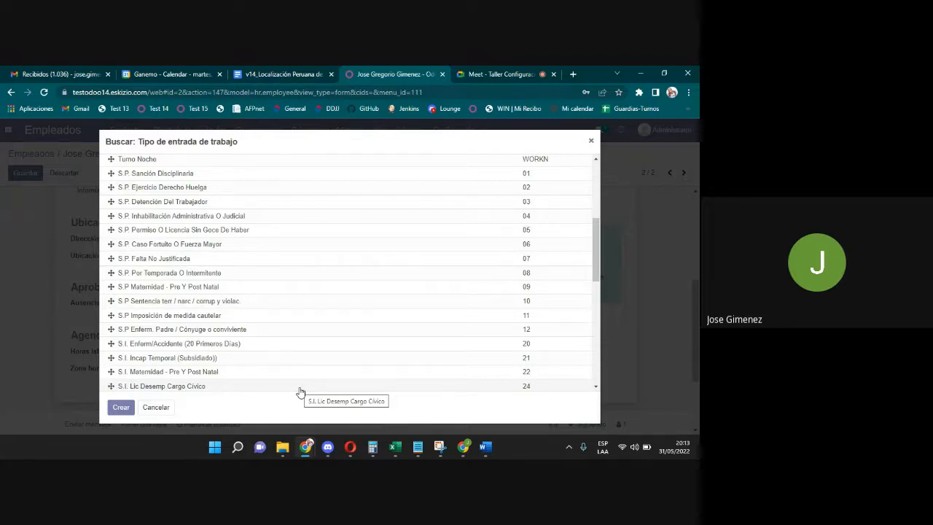
Scroll the work entry type search list back to the top.
drag(597, 262, 598, 213)
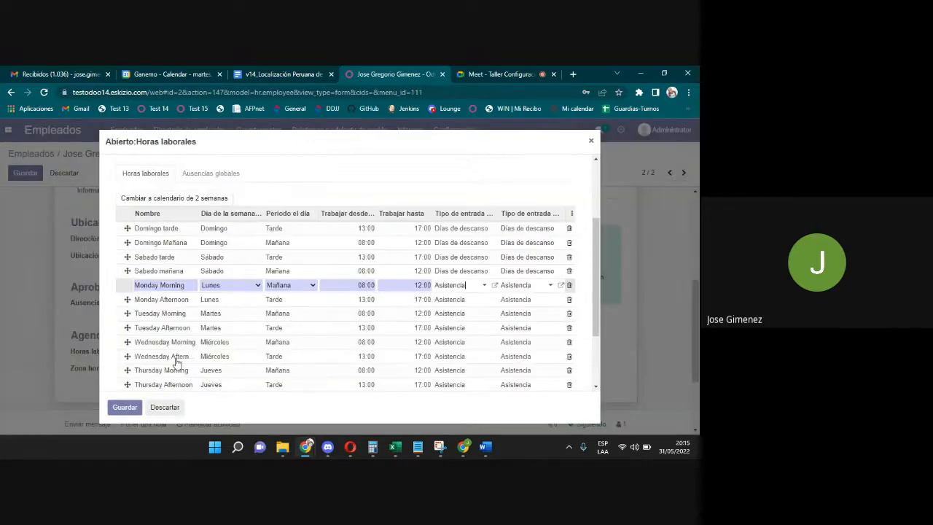
Cancel the work entry type search and add a blank line under Ausencias globales.
click(156, 407)
drag(599, 298, 594, 246)
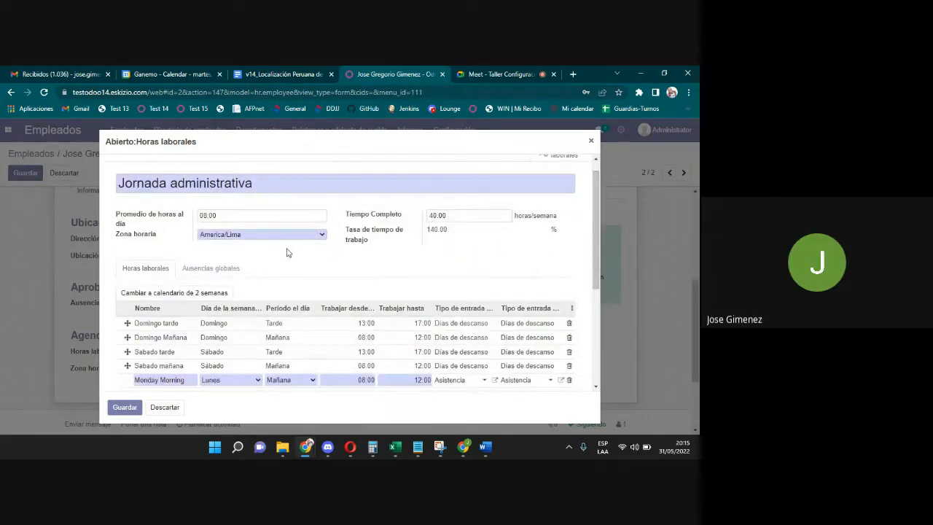
click(207, 271)
click(136, 310)
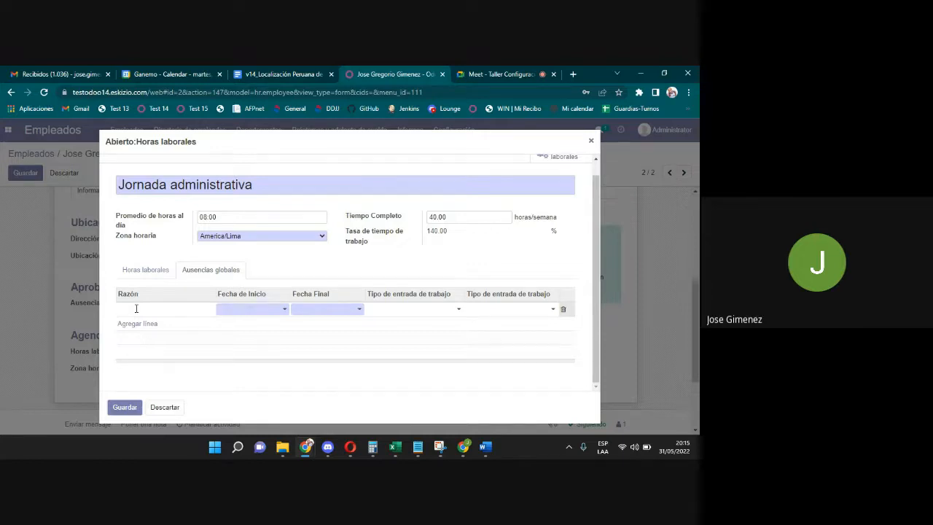
Name the new absence 'Noche buena' with start and end dates of 25 December 2022.
text(Noche buena)
click(240, 309)
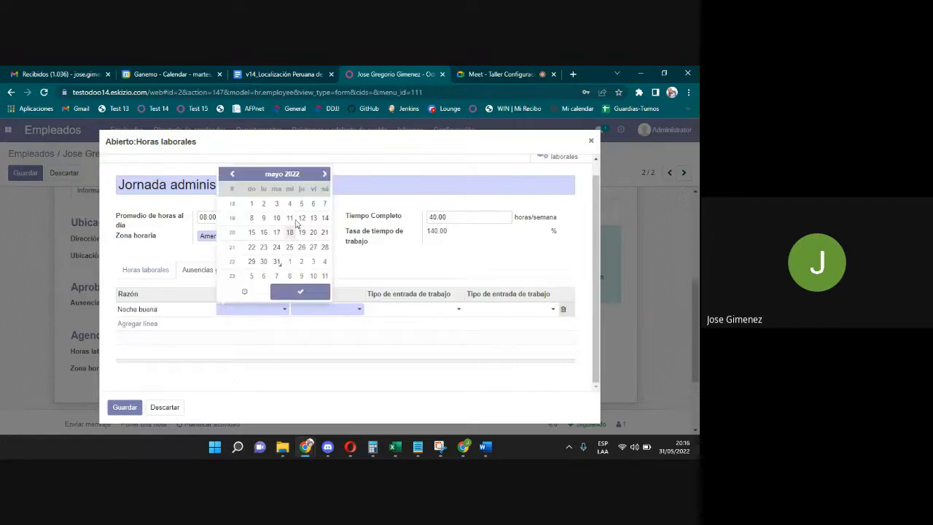
click(291, 174)
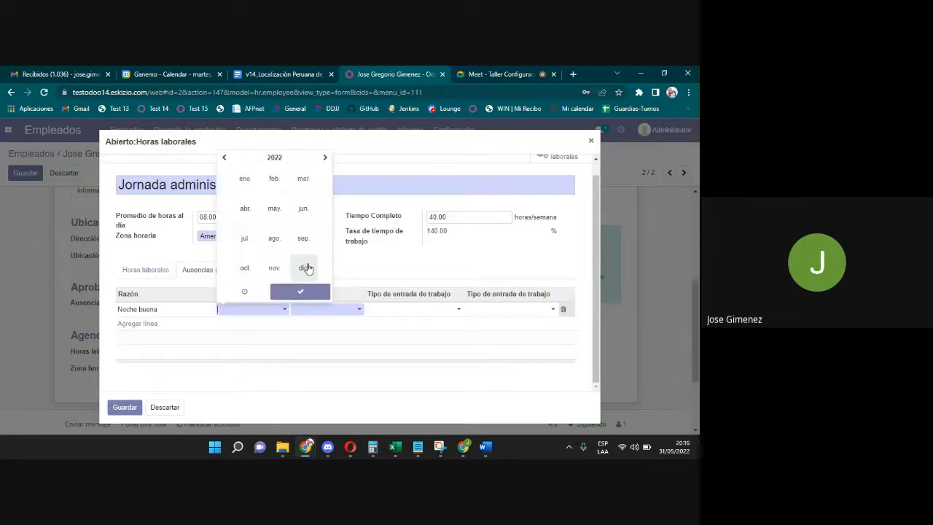
click(304, 268)
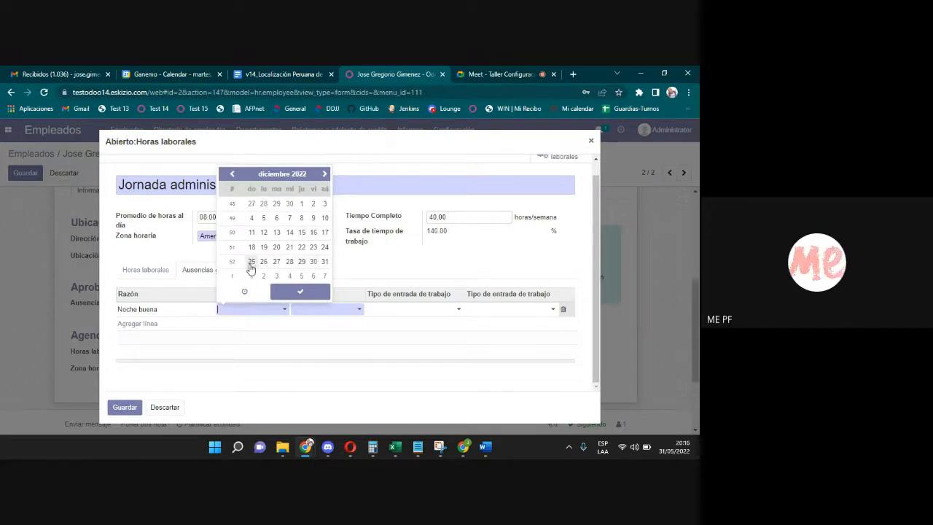
click(251, 264)
click(318, 311)
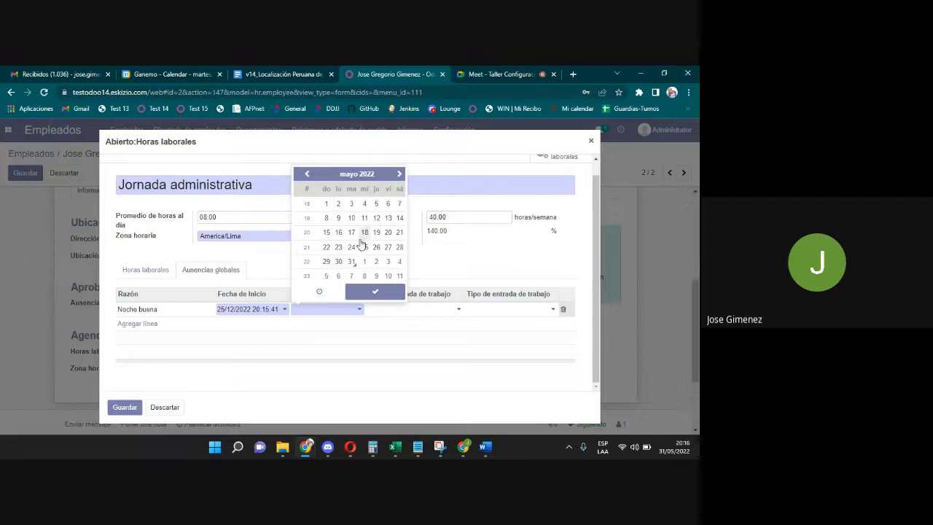
click(357, 175)
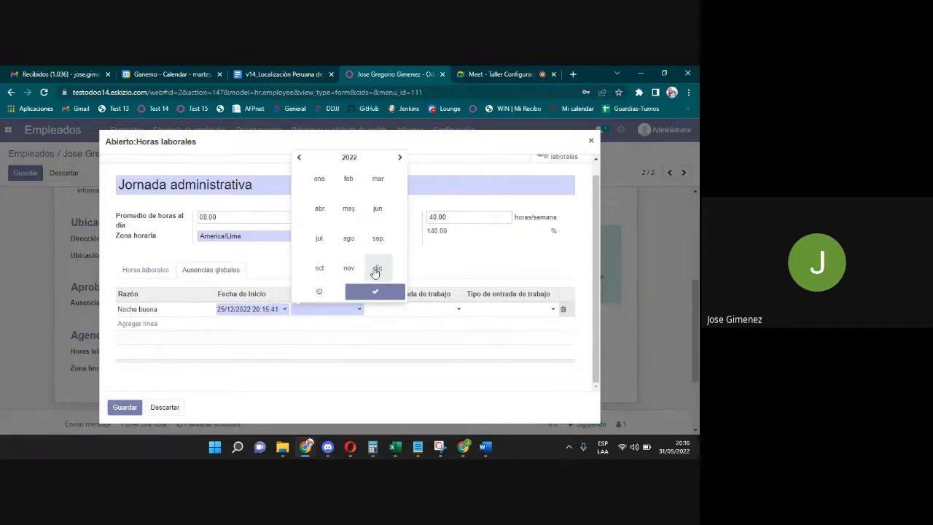
click(375, 270)
click(325, 261)
Set the Noche buena absence times to 00:00:00 start and 23:59:00 end.
click(256, 312)
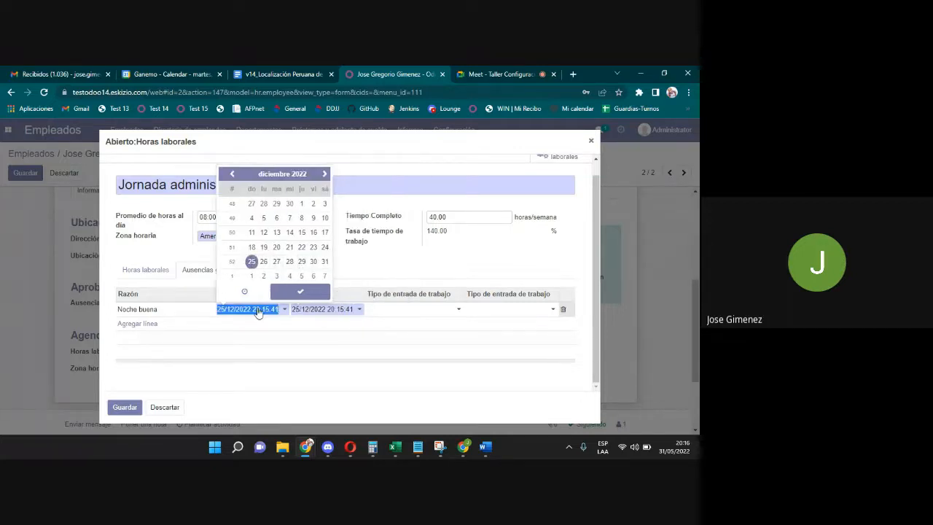
click(258, 312)
click(258, 315)
click(259, 315)
key(BackSpace)
key(BackSpace)
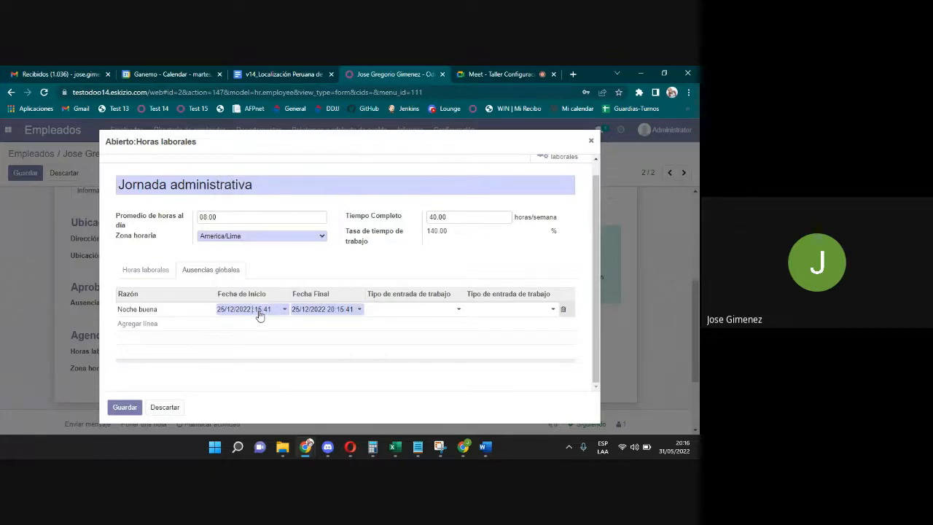
text(00:00:00)
click(333, 312)
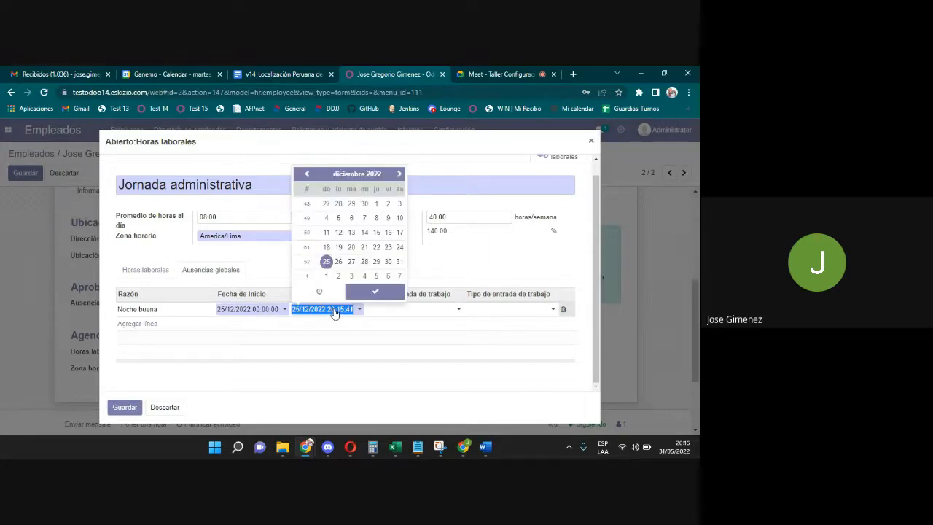
click(333, 311)
text(3)
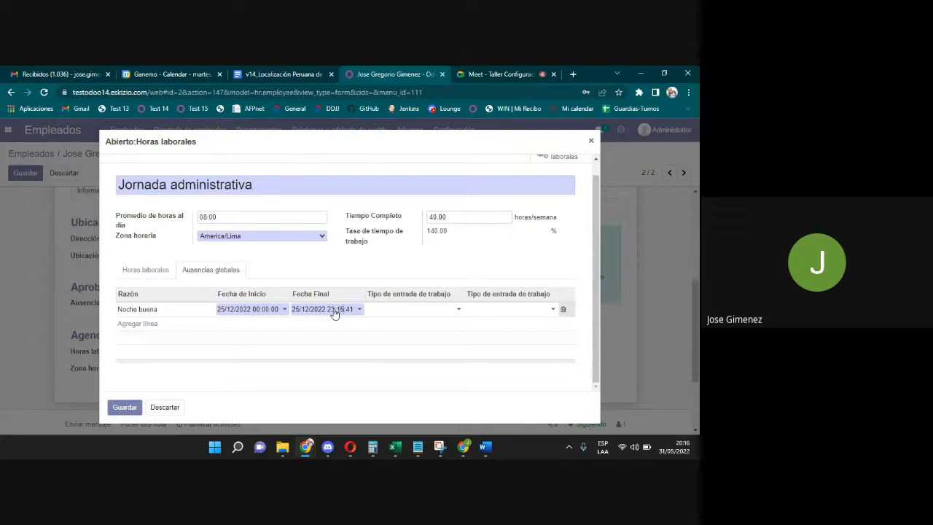
key(BackSpace)
key(BackSpace)
text(59)
key(BackSpace)
key(BackSpace)
Give the Noche buena absence the Permisos Globales work entry type and finish the row.
click(376, 312)
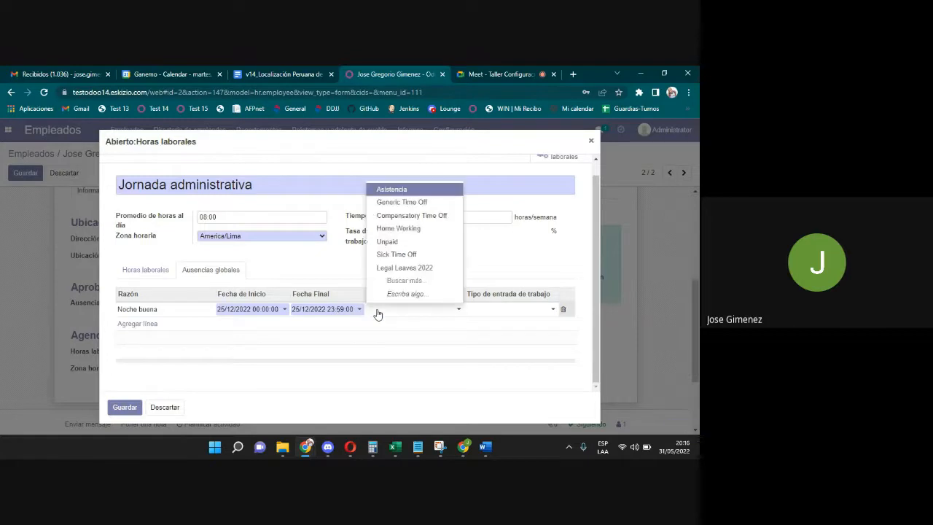
text(pormi)
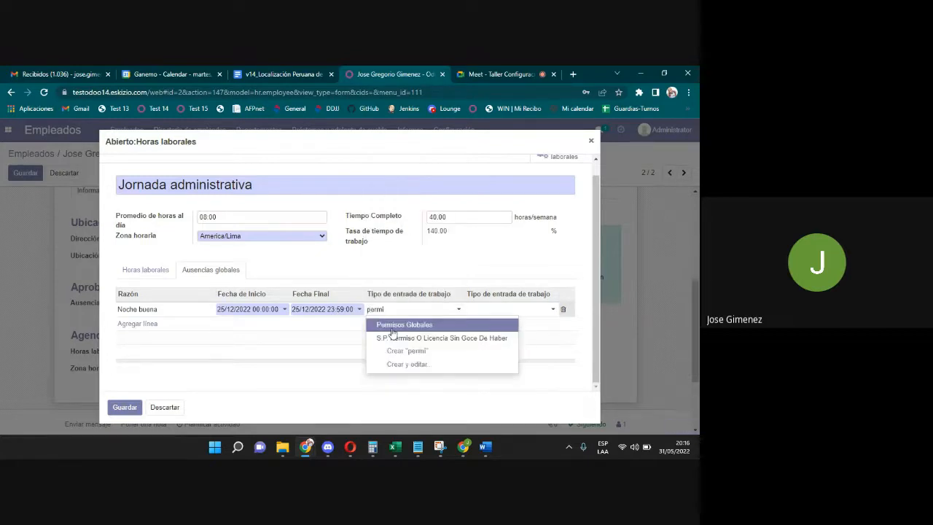
click(397, 325)
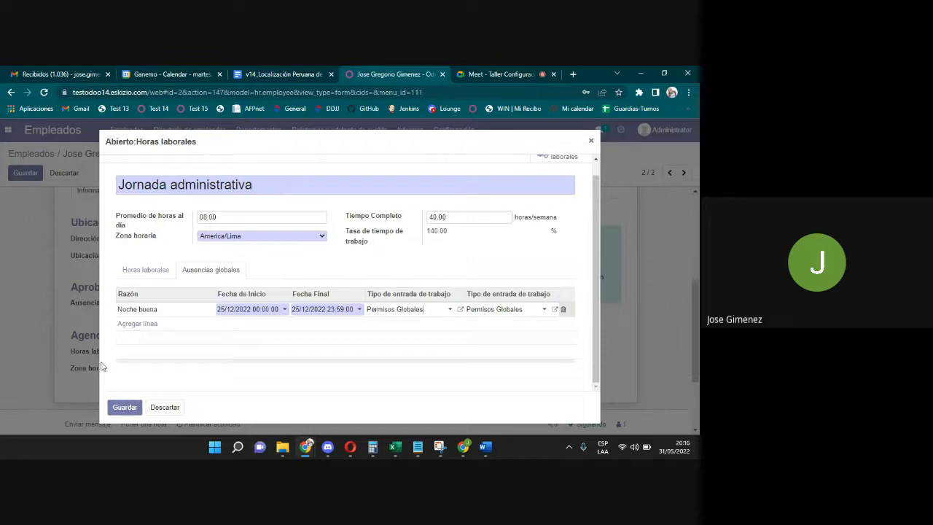
click(277, 266)
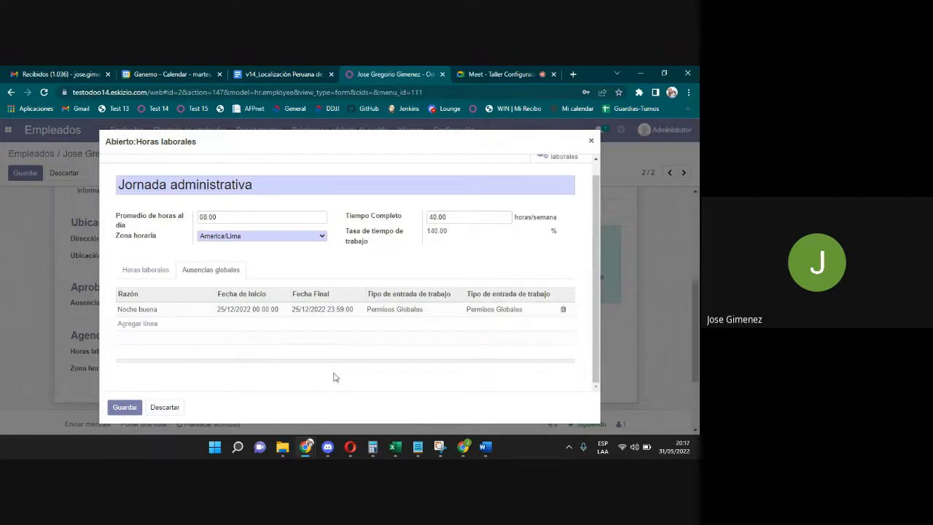
Save the Noche buena absence, recheck it under Ausencias globales, then reload the other tab.
click(128, 407)
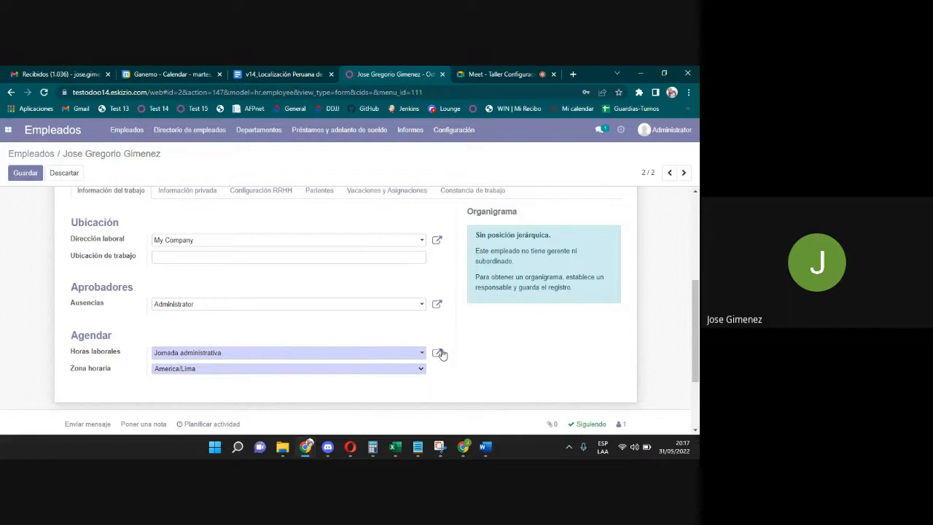
click(441, 355)
click(223, 284)
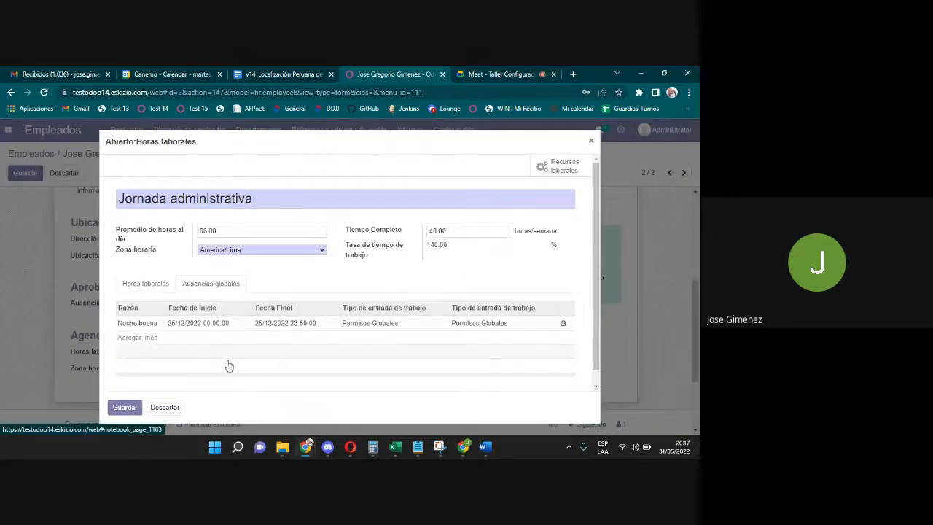
click(165, 407)
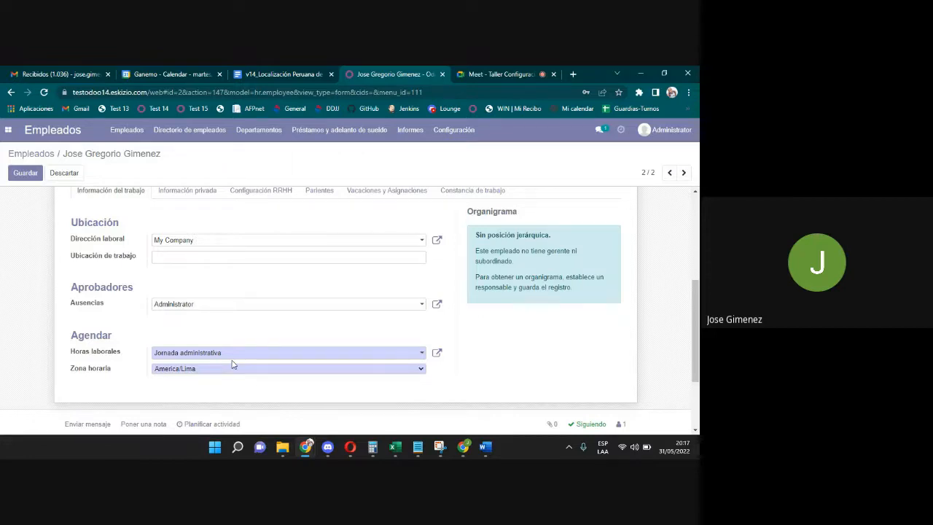
right_click(395, 72)
click(420, 149)
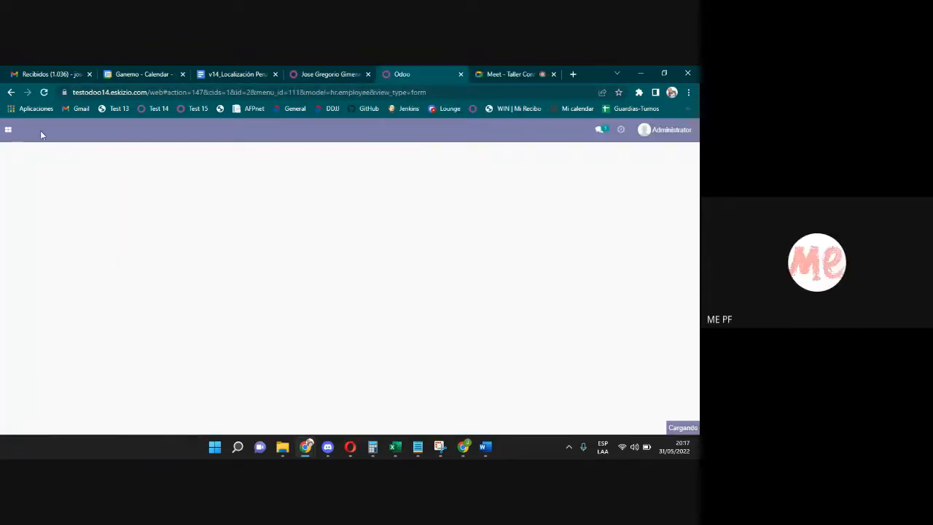
Open Nómina's Tipo de entradas de trabajo list in the second Odoo tab.
click(303, 71)
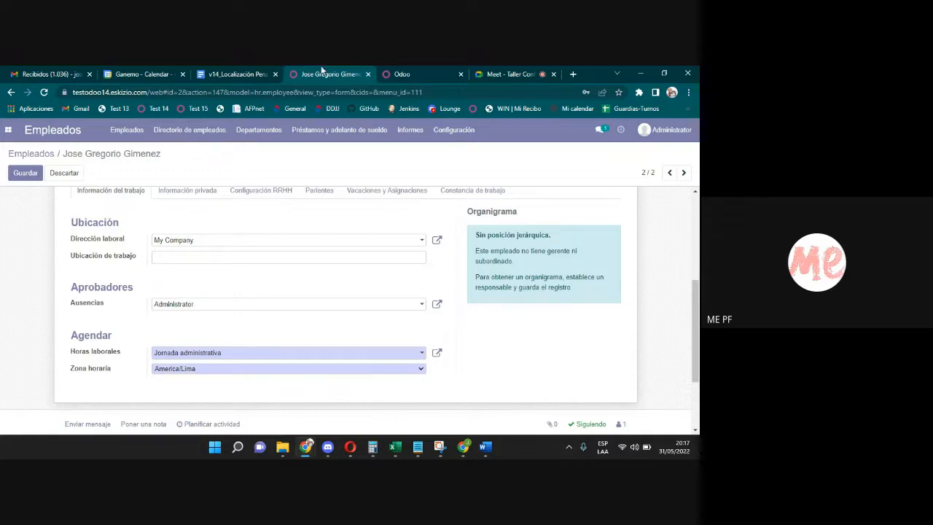
click(401, 73)
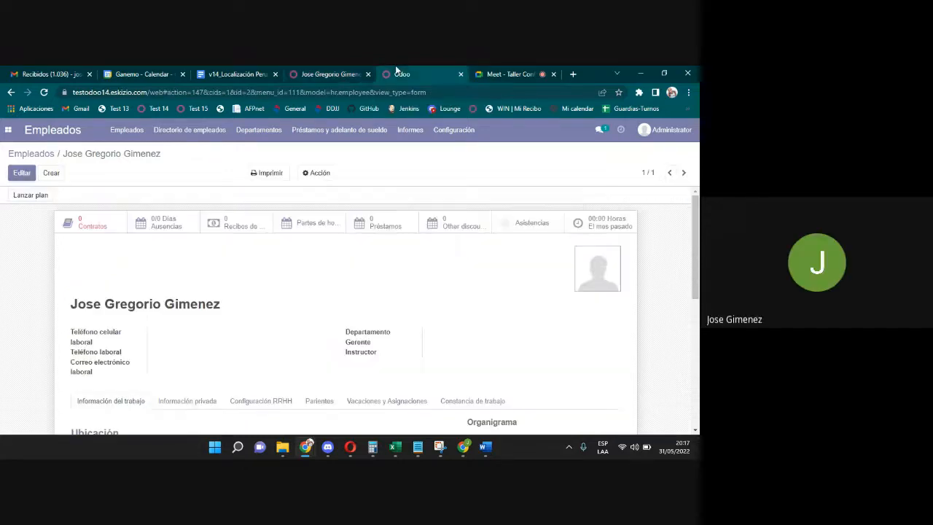
click(4, 130)
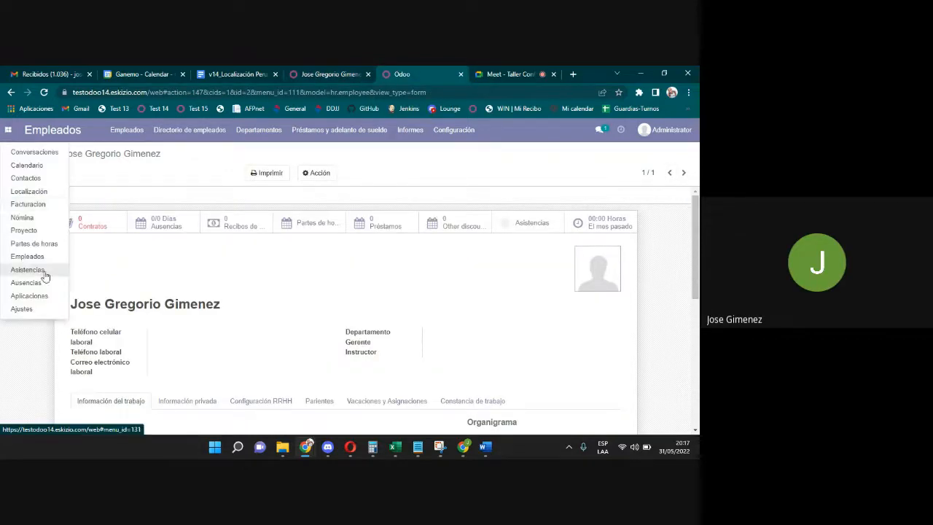
click(30, 218)
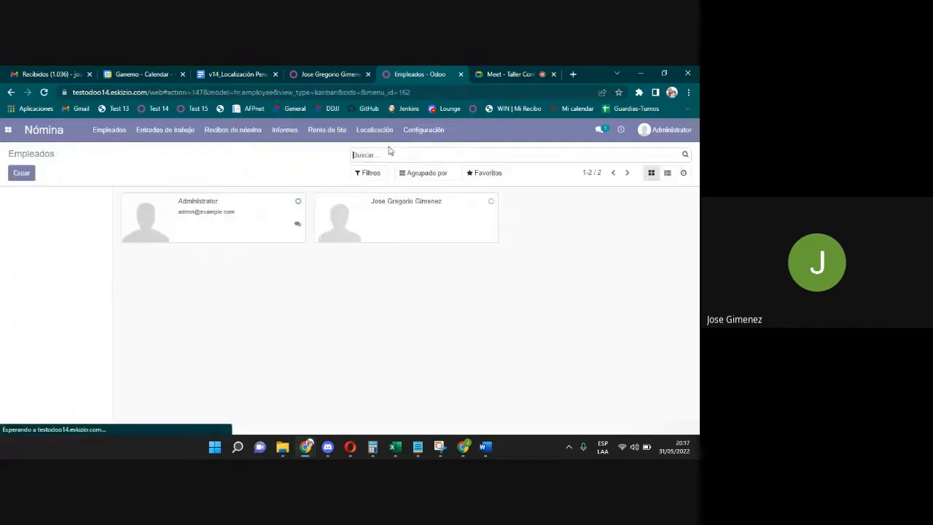
click(421, 135)
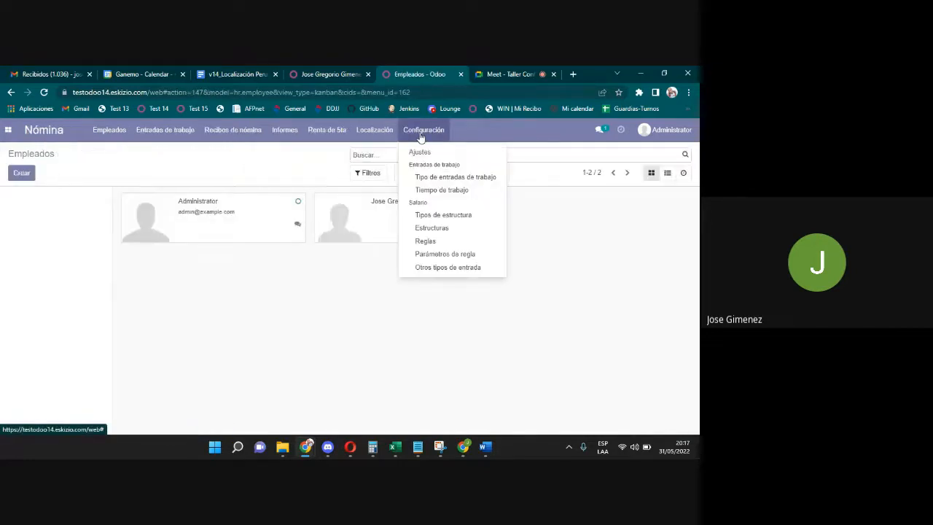
click(433, 179)
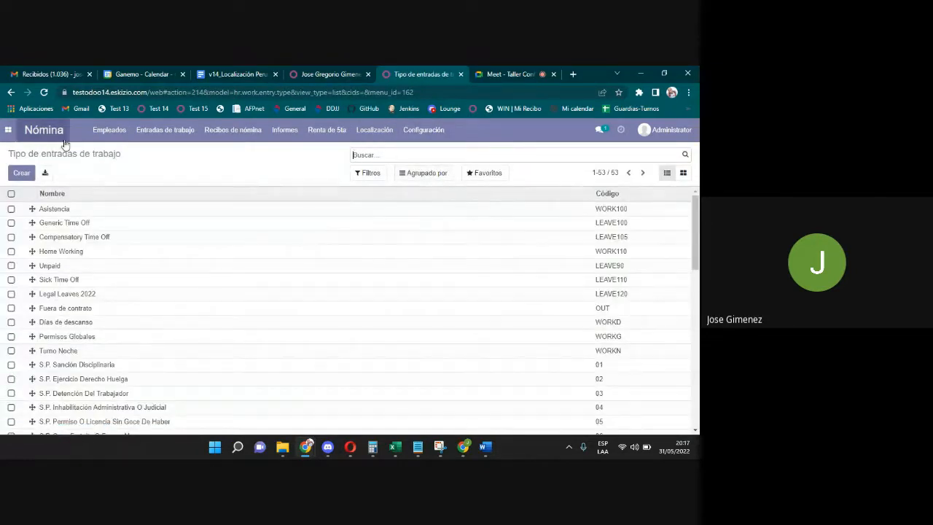
Rename the Permisos Globales work entry type (WORKG) to Feriado and save it.
click(424, 131)
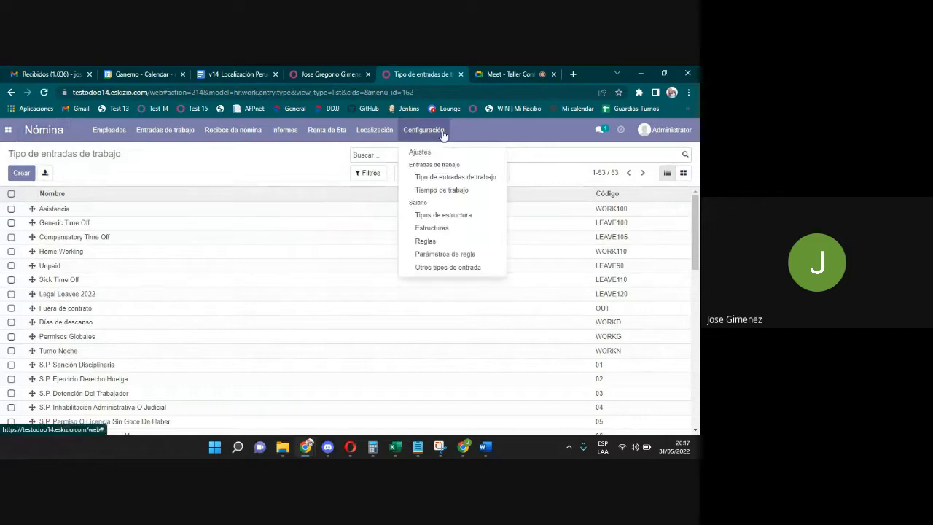
click(451, 179)
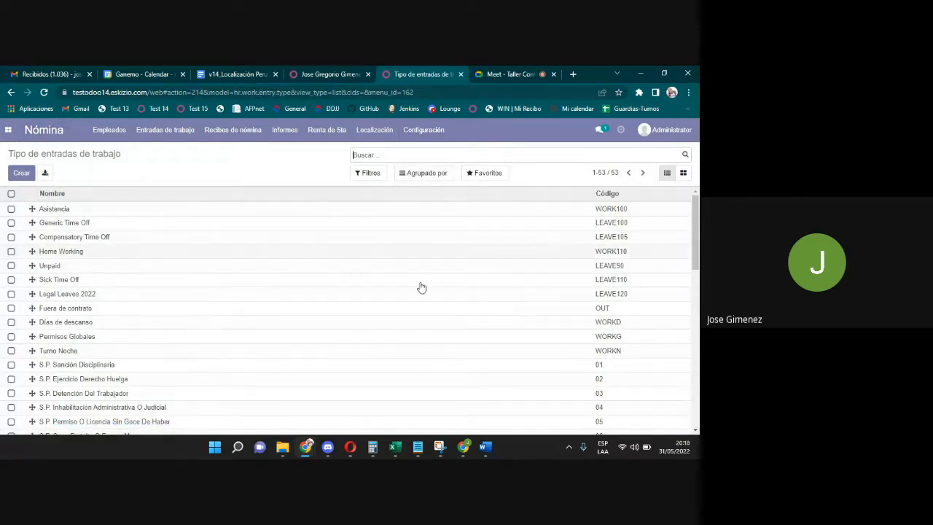
scroll(381, 277, down, 1)
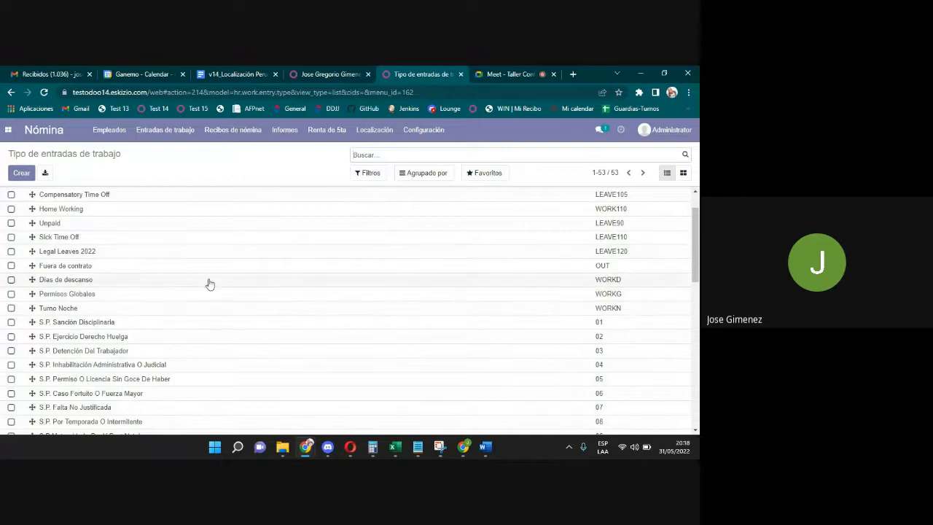
click(125, 295)
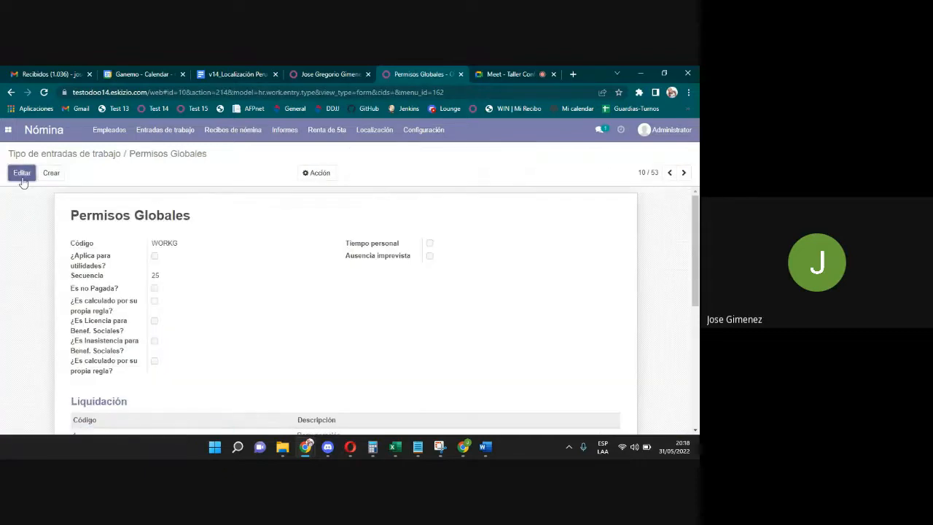
click(22, 176)
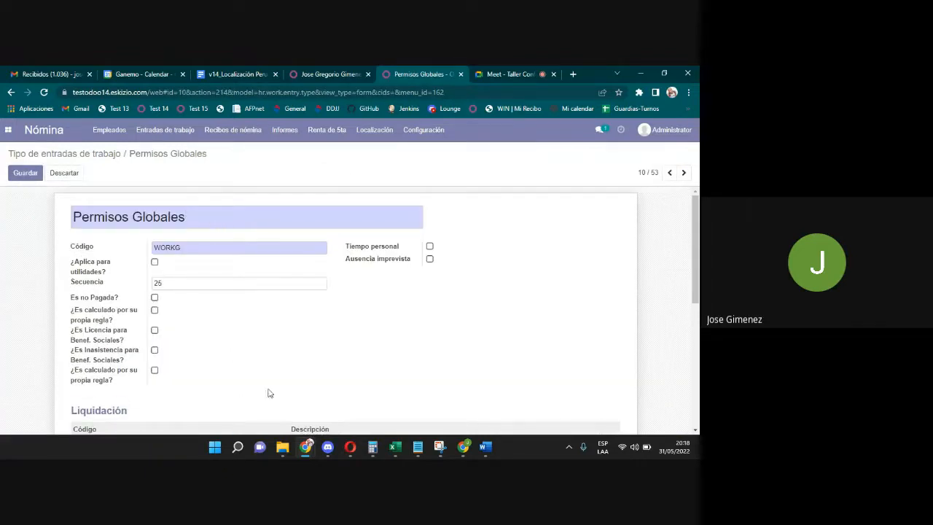
drag(183, 218, 54, 217)
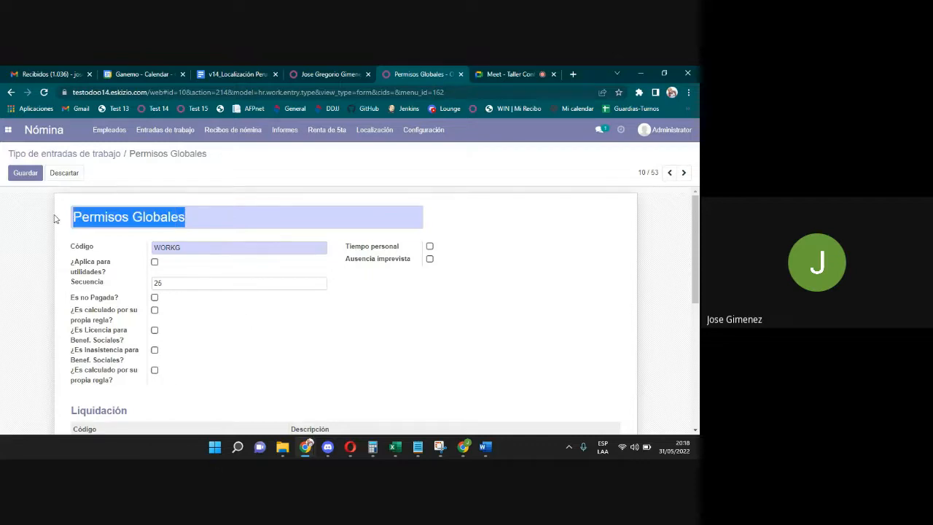
text(Fer)
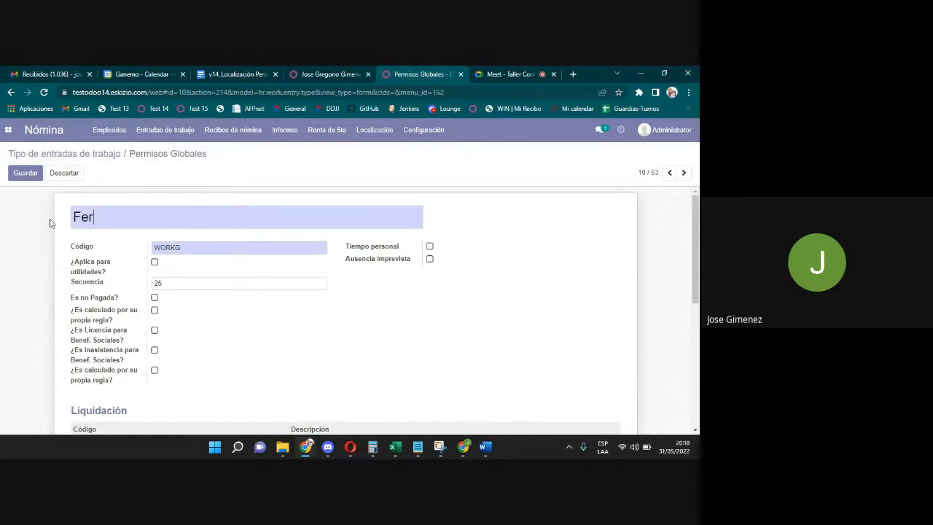
text(iado)
click(22, 175)
Reopen the Feriado work entry type from the list and show its actions.
click(89, 156)
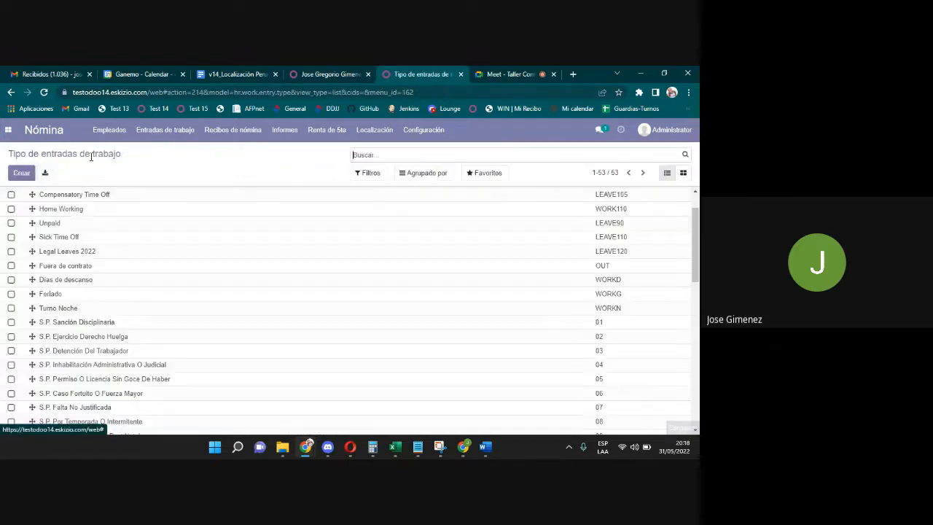
click(102, 295)
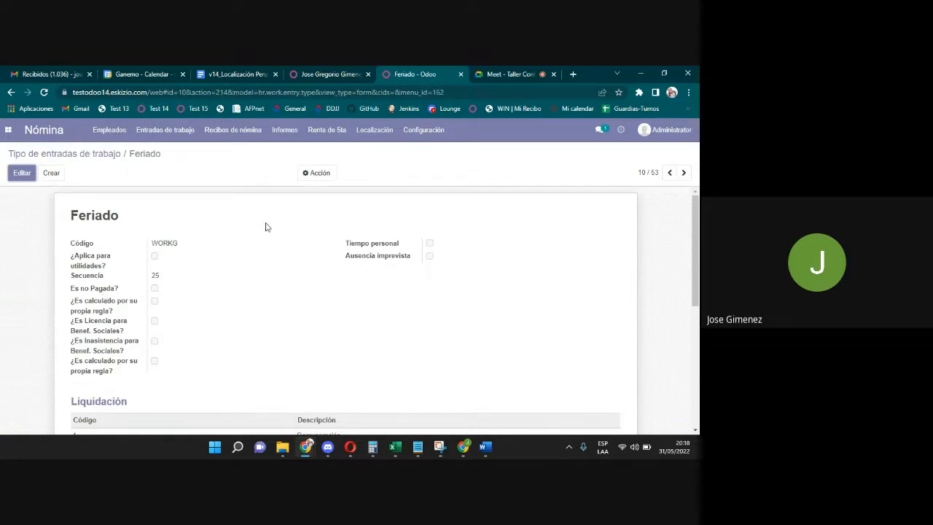
click(320, 174)
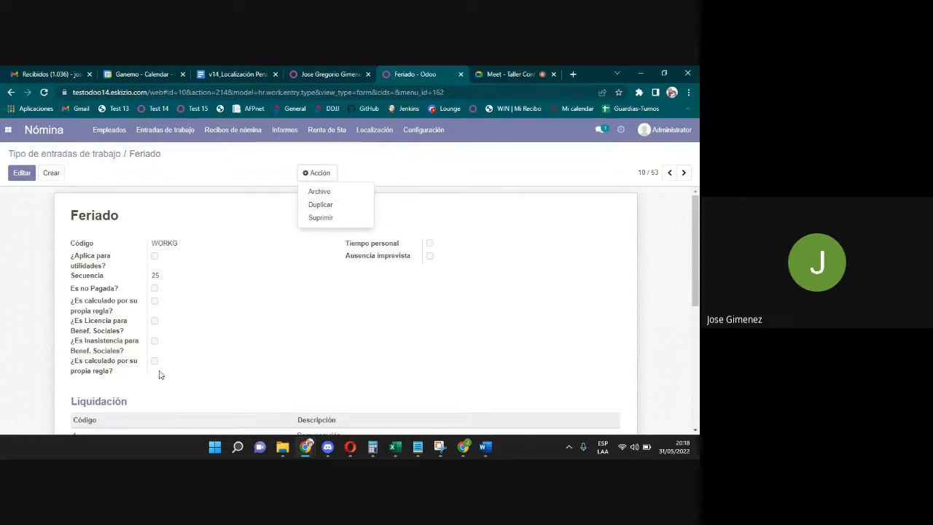
Try duplicating Feriado, dismiss the duplicate-code error, and start a blank work entry type.
click(325, 205)
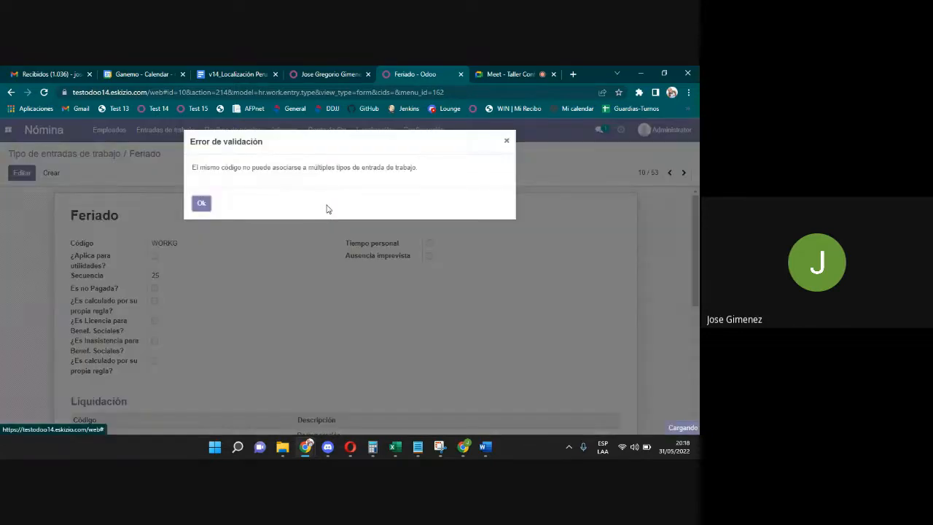
click(203, 204)
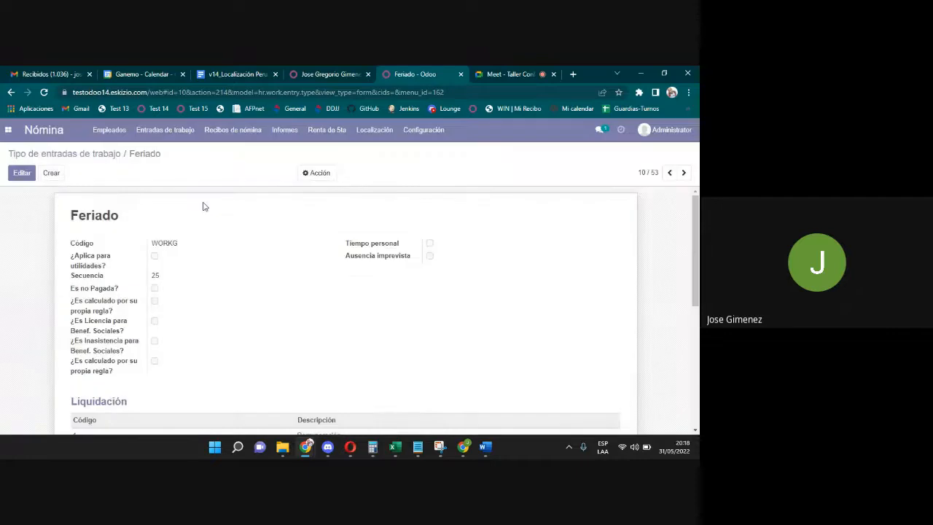
click(330, 173)
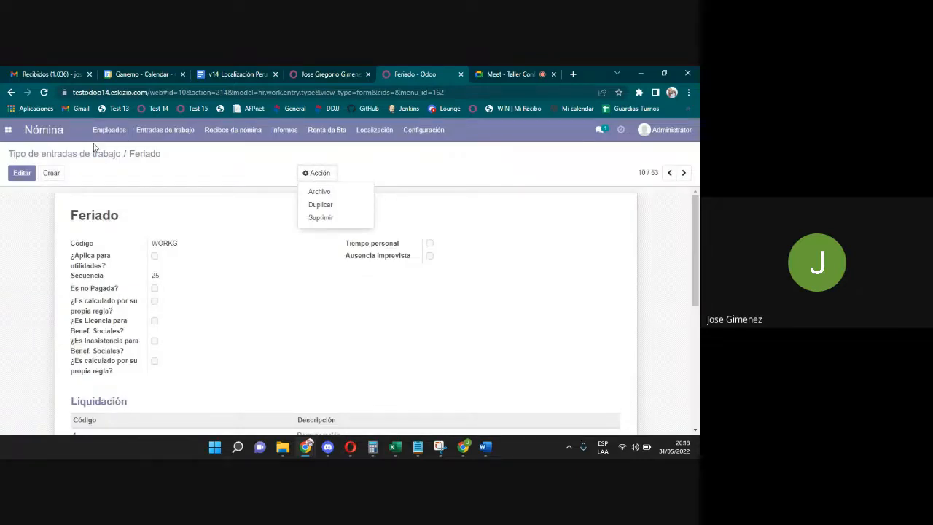
click(51, 172)
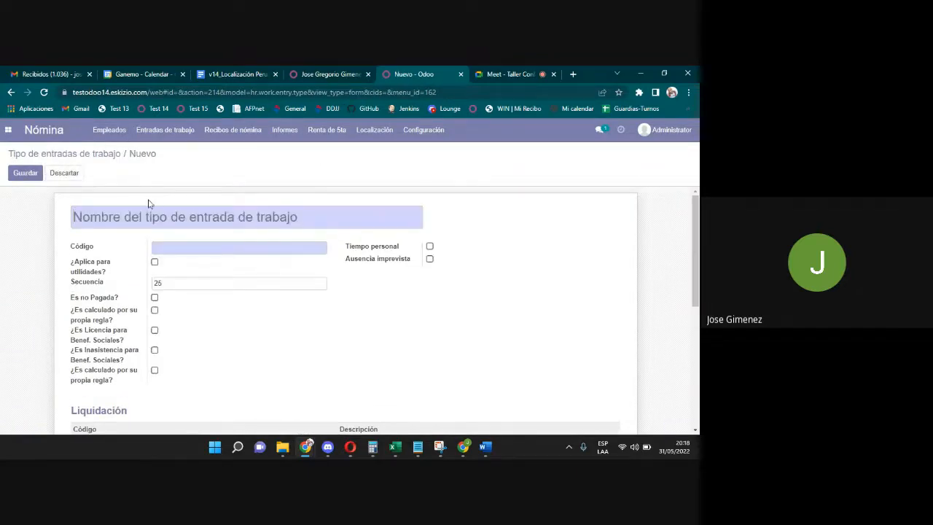
Name the new work entry type 'Asistencia Feriado' with code WORKZ.
text(Asis)
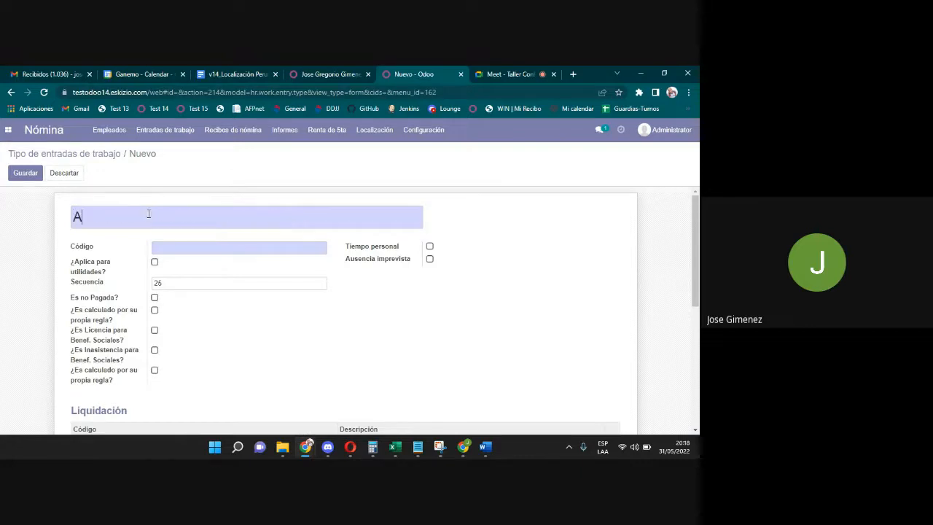
text(ncia )
text(Fe)
text(rida)
key(BackSpace)
key(BackSpace)
text(iado)
text(WORKZ)
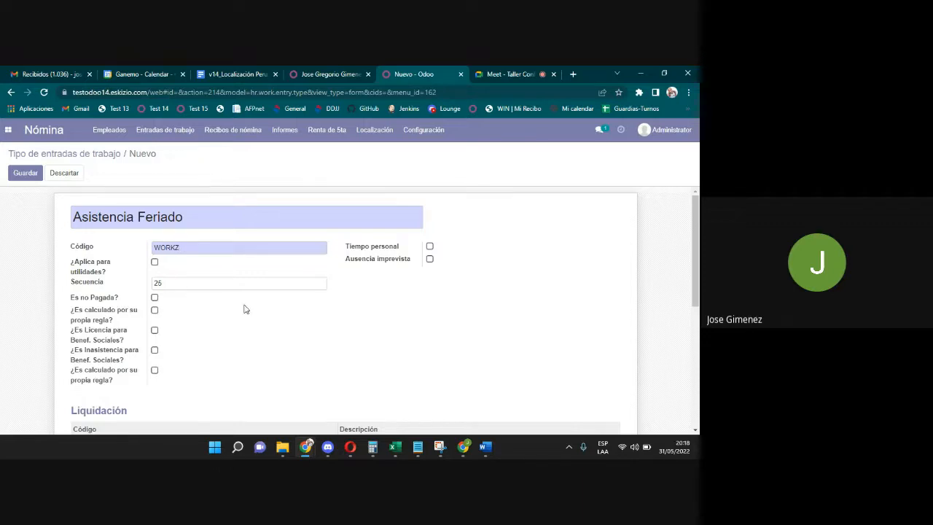
drag(191, 247, 113, 249)
Enable profit sharing, set sequence 26, and save the new type.
click(430, 248)
click(430, 248)
click(154, 263)
drag(166, 283, 154, 284)
text(25)
text(6)
drag(695, 242, 694, 266)
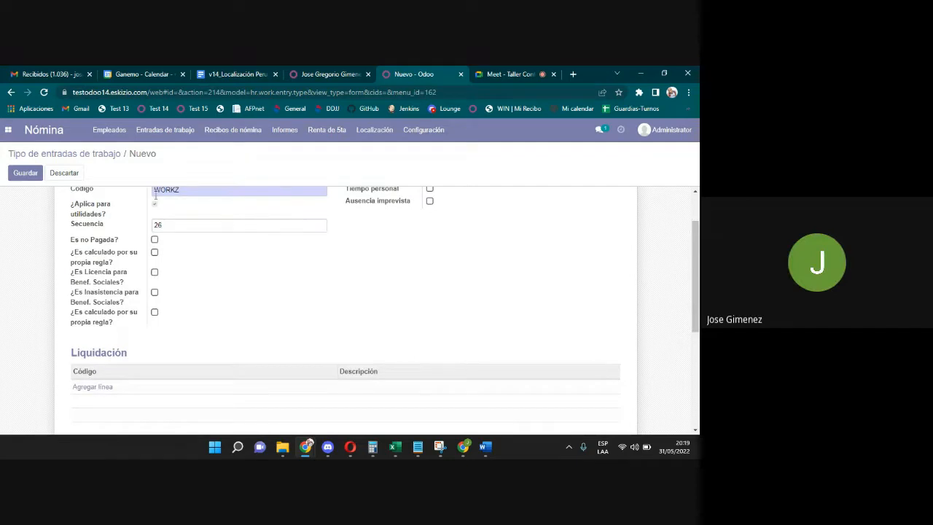
click(25, 174)
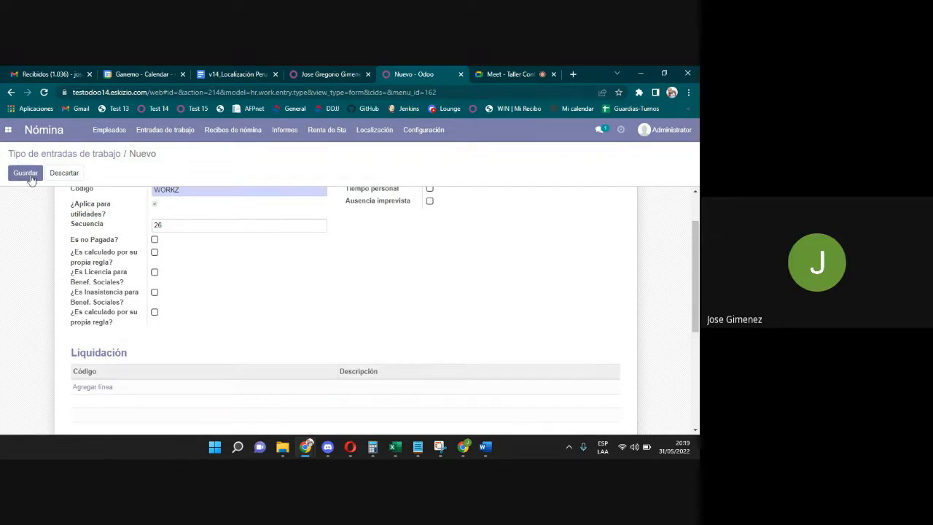
Compare the Asistencia (sequence 25) and Feriado work entry types from the list.
click(64, 156)
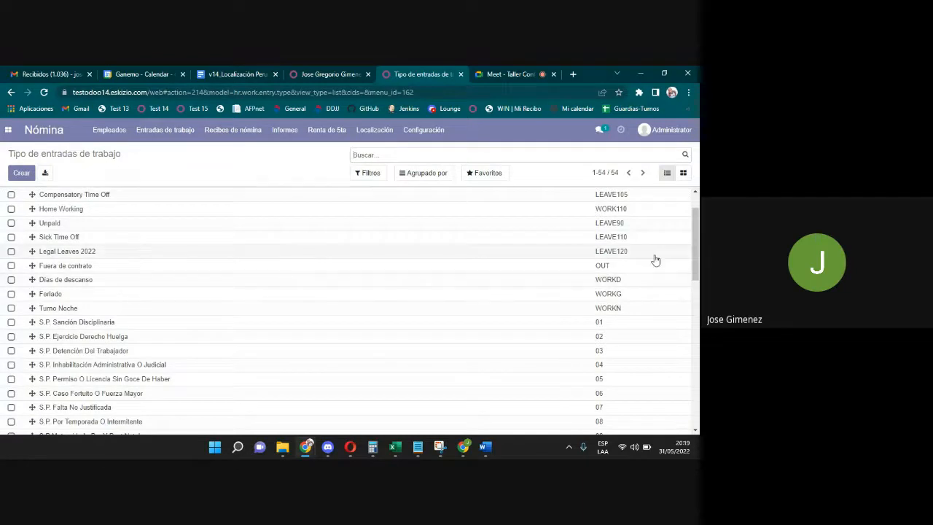
drag(695, 251, 695, 230)
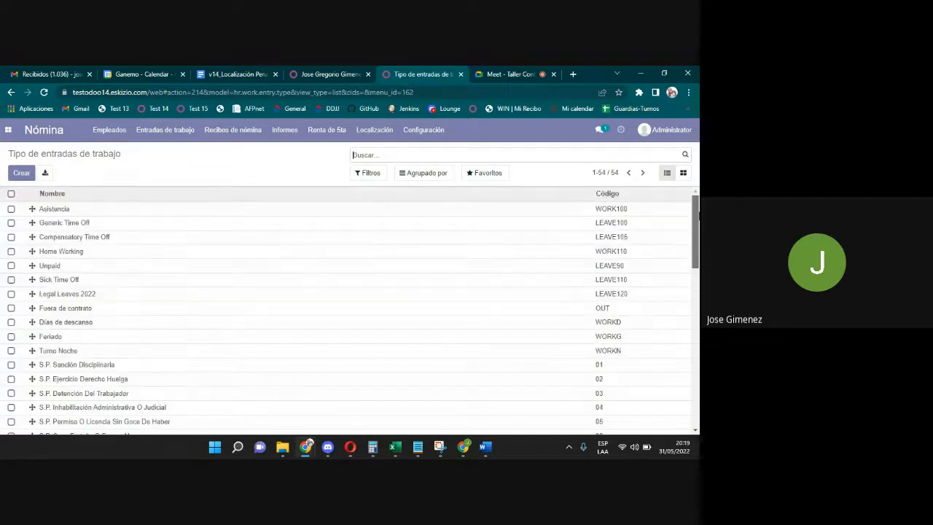
click(83, 213)
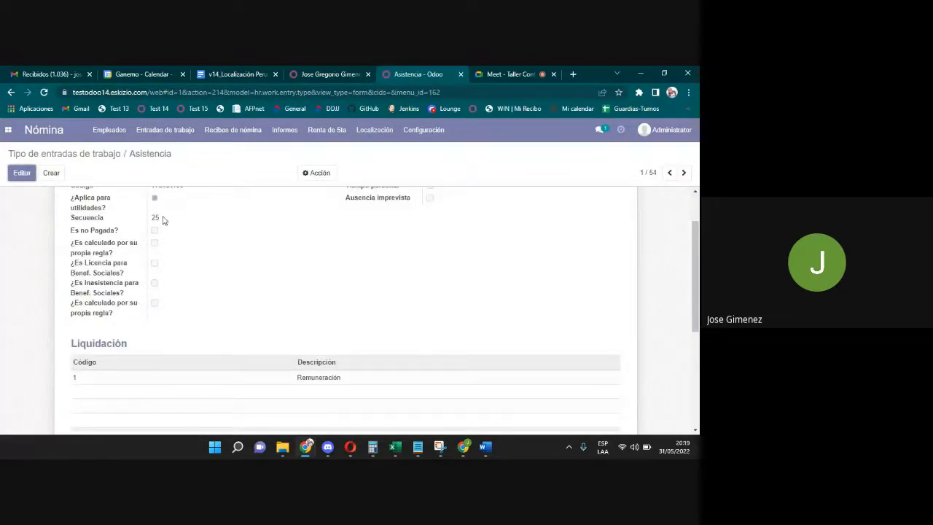
double_click(175, 153)
drag(164, 218, 146, 217)
click(87, 154)
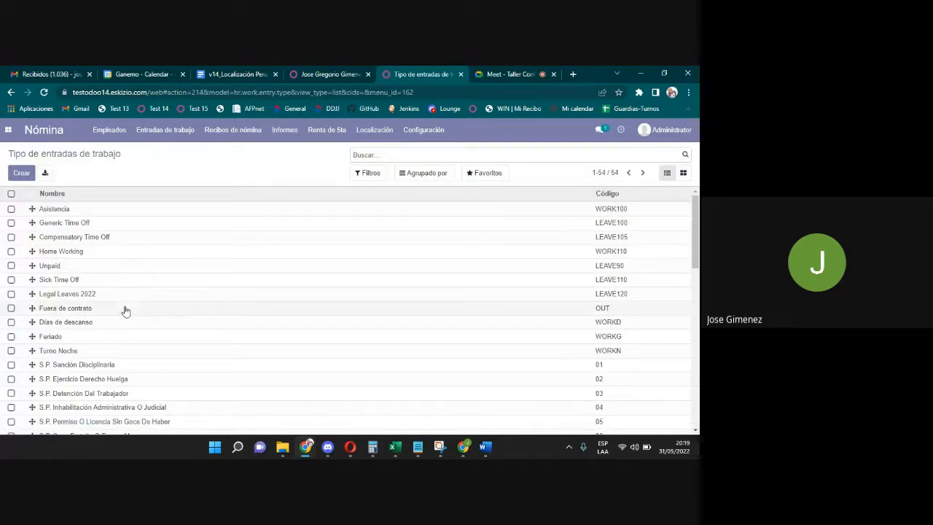
click(115, 337)
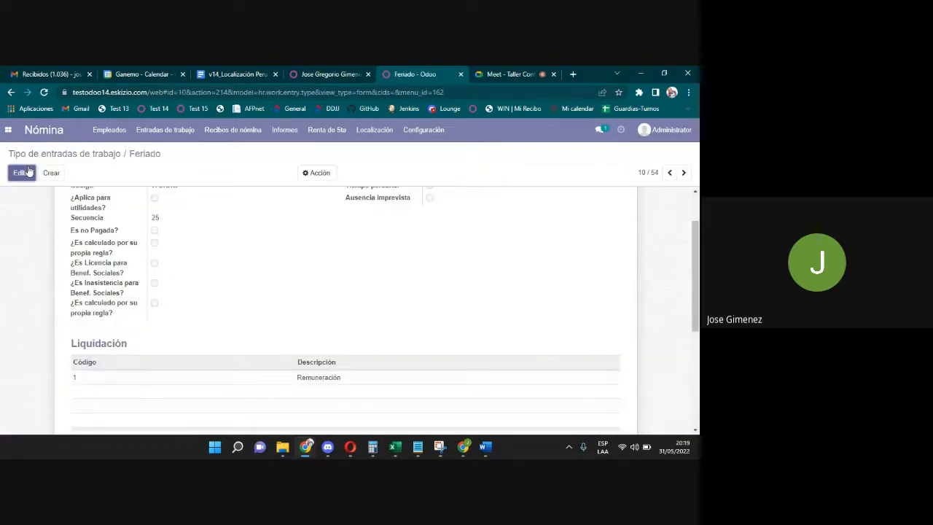
click(84, 155)
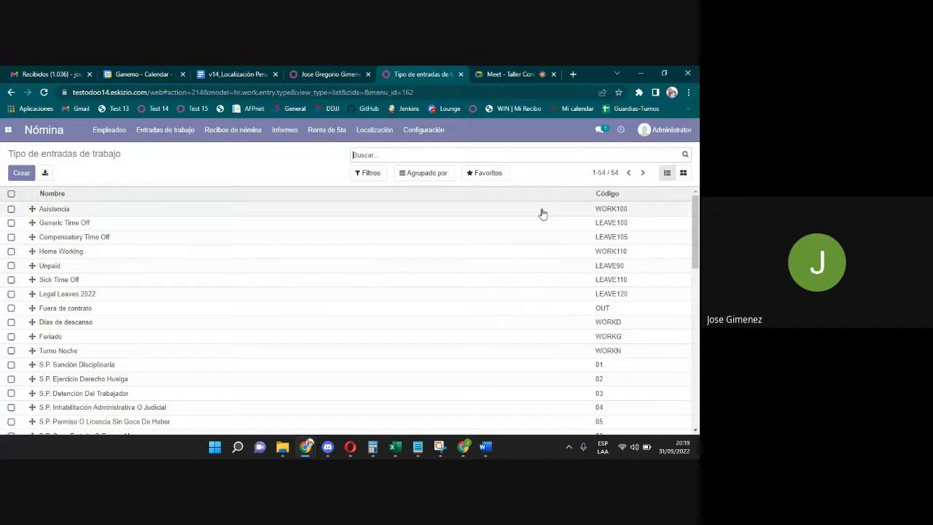
Filter the list by FERIADO and open Asistencia Feriado.
mouse_move(695, 226)
mouse_down()
mouse_move(696, 286)
mouse_move(695, 222)
mouse_up()
text(FERIADO)
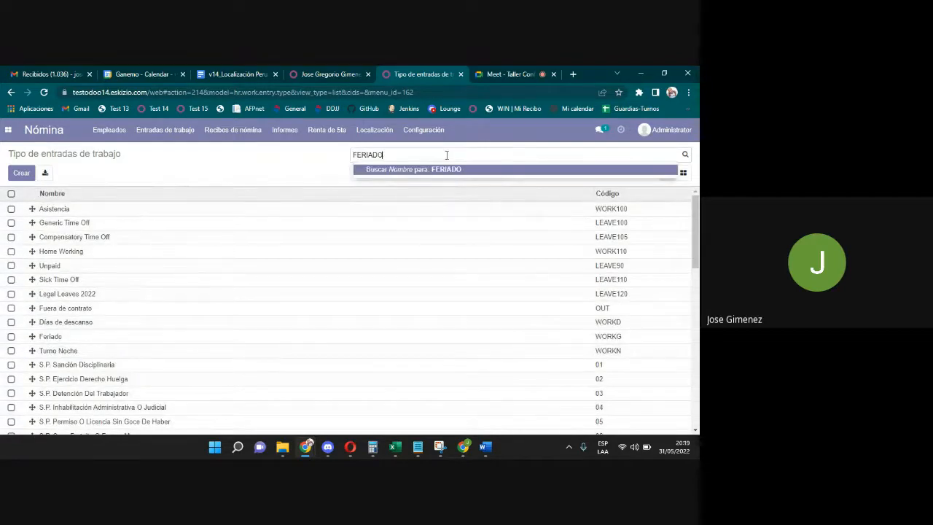
key(Return)
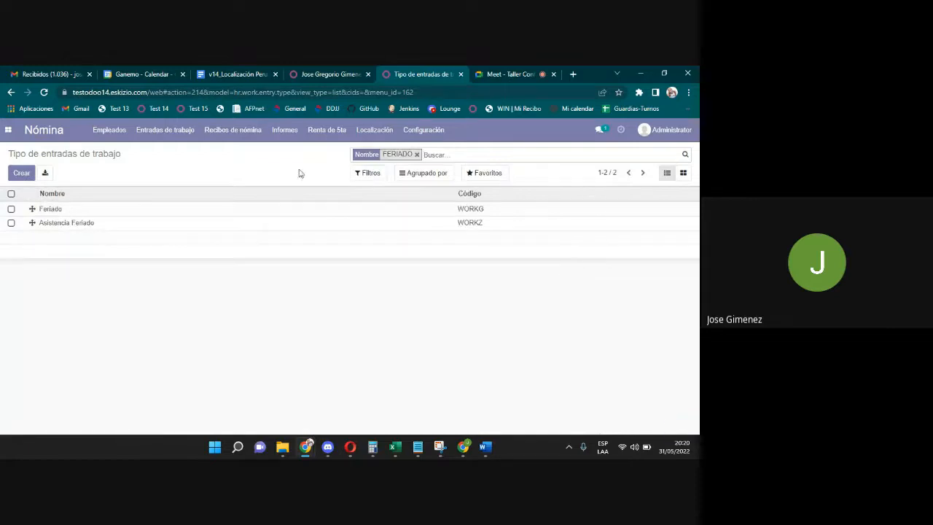
click(165, 223)
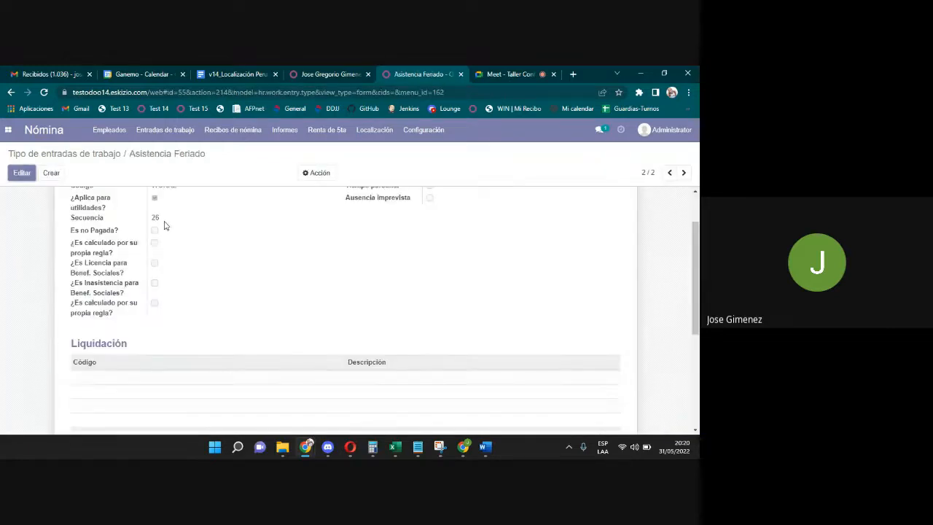
Edit Asistencia Feriado, change its sequence from 26 to 25, and review the WORKZ form.
click(22, 172)
click(125, 278)
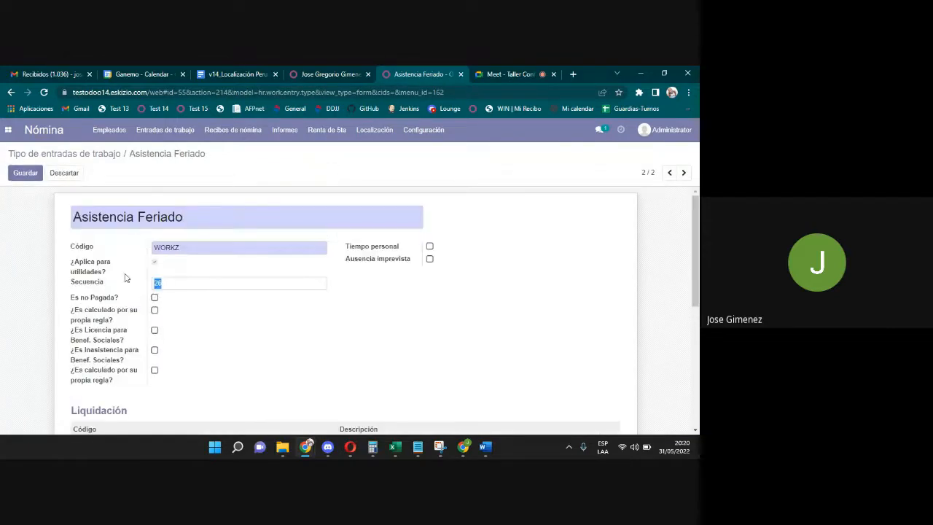
text(25)
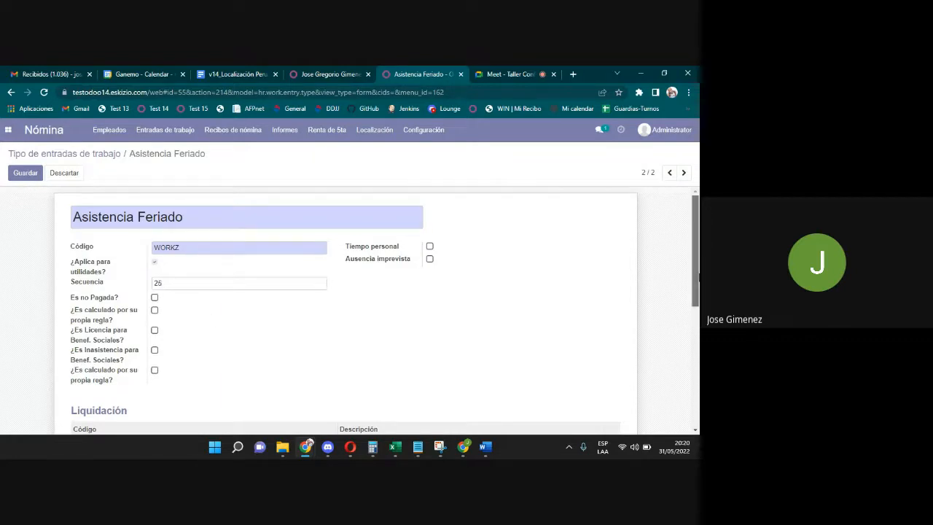
scroll(698, 276, down, 1)
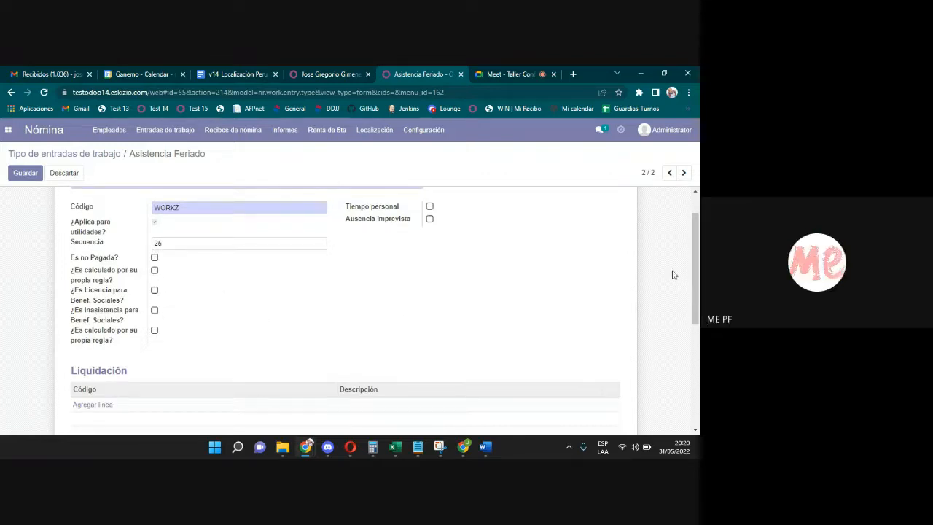
scroll(689, 275, up, 1)
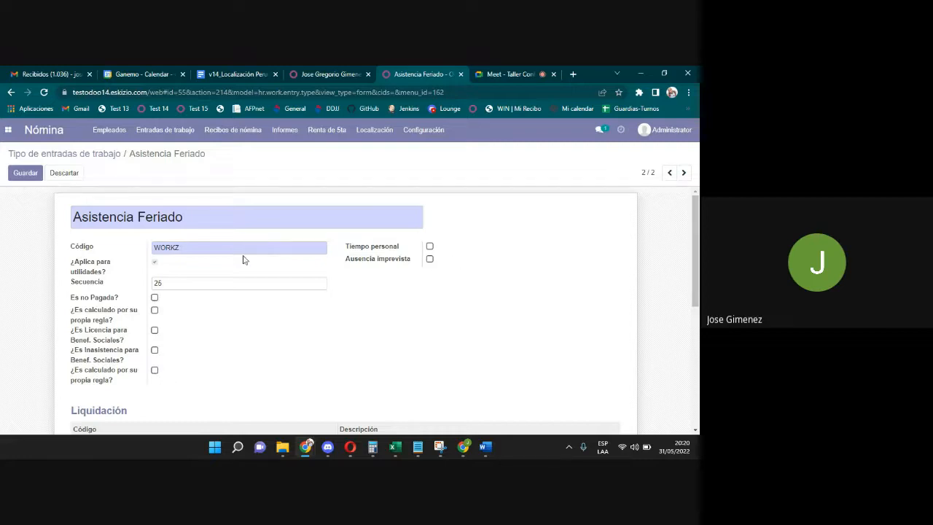
click(185, 249)
drag(185, 248, 143, 264)
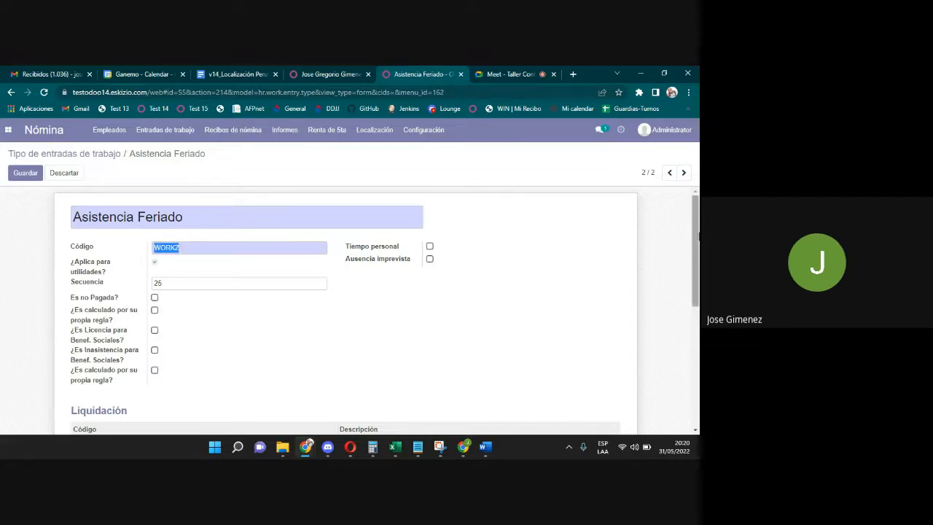
drag(697, 236, 698, 265)
scroll(697, 264, down, 3)
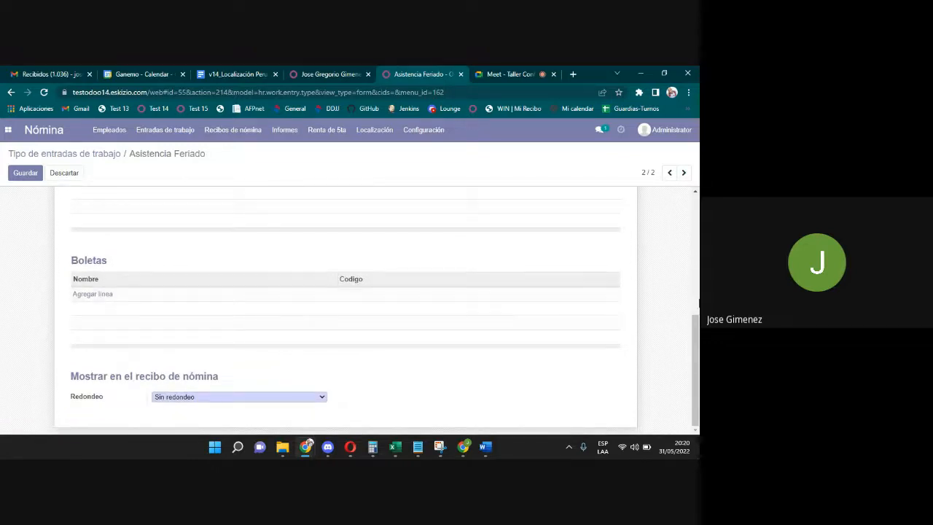
scroll(346, 291, up, 1)
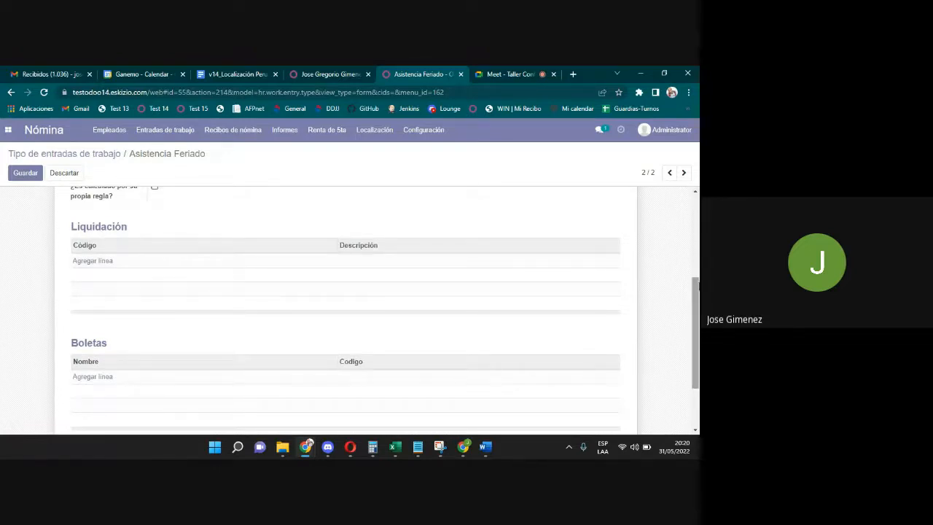
scroll(301, 273, down, 1)
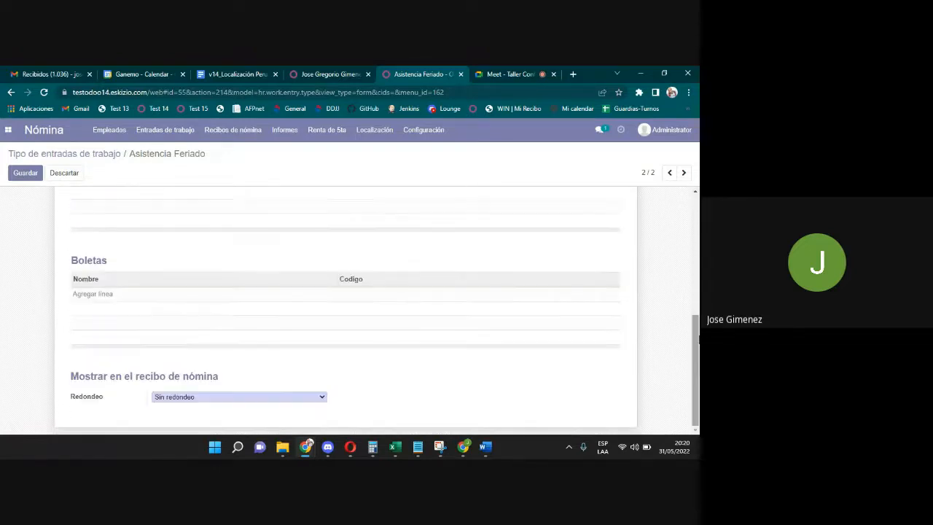
Add a Días Trabajados line under Boletas and save Asistencia Feriado.
click(90, 294)
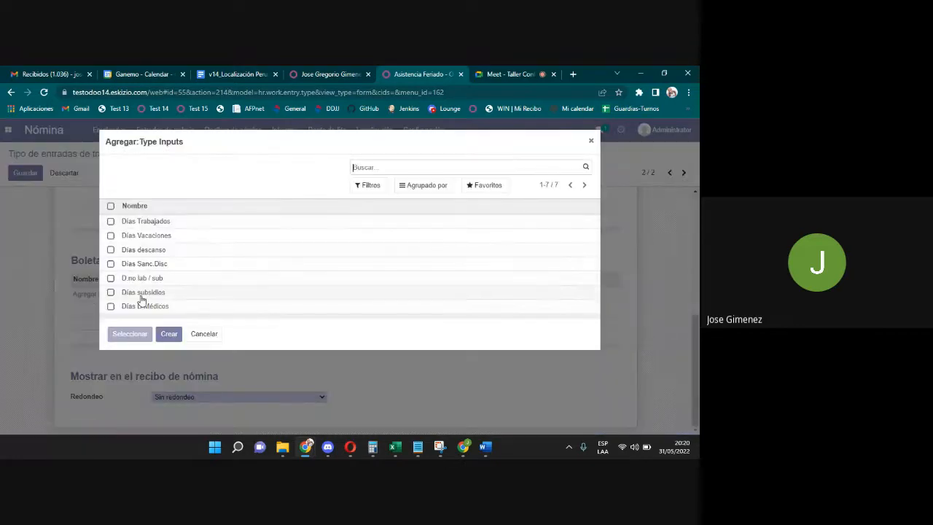
click(156, 230)
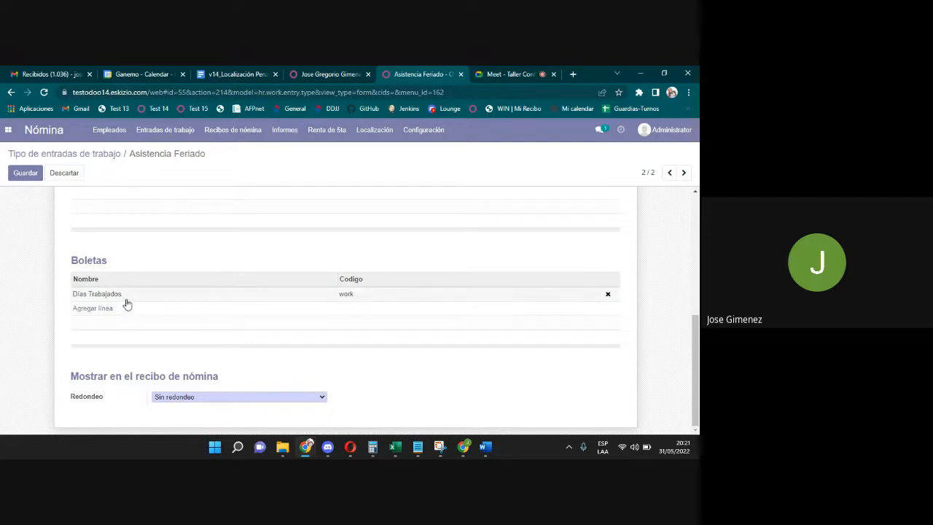
click(26, 173)
drag(697, 344, 697, 221)
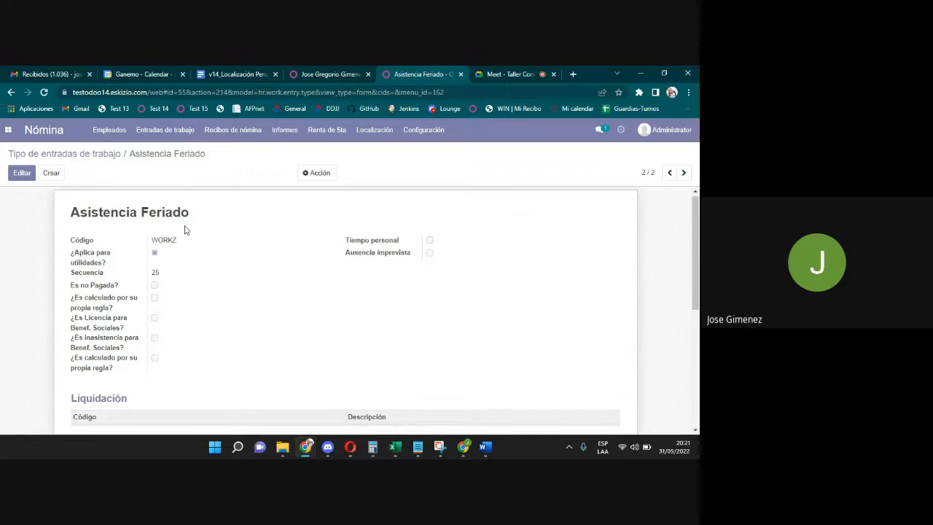
Check the WORKZ code, return to the type list, and switch back to the employee record.
drag(190, 240, 146, 234)
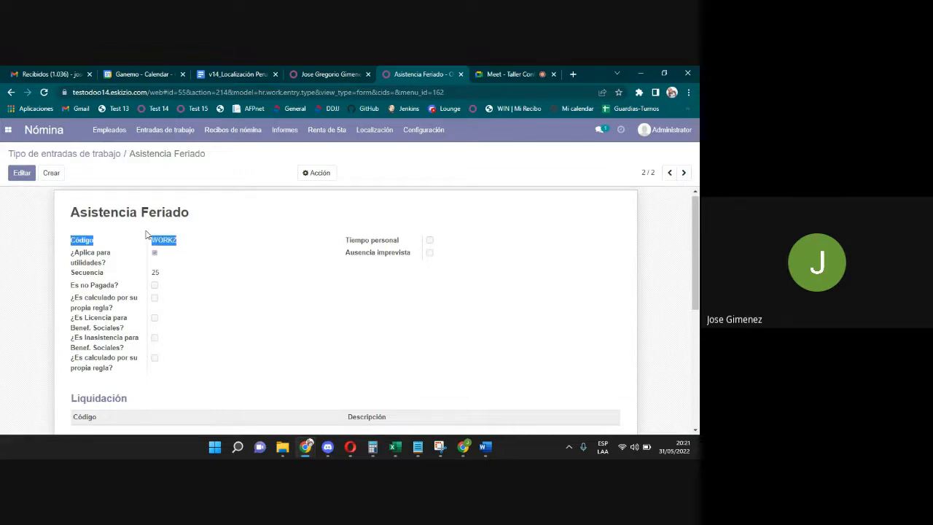
click(178, 238)
drag(177, 240, 155, 241)
click(99, 155)
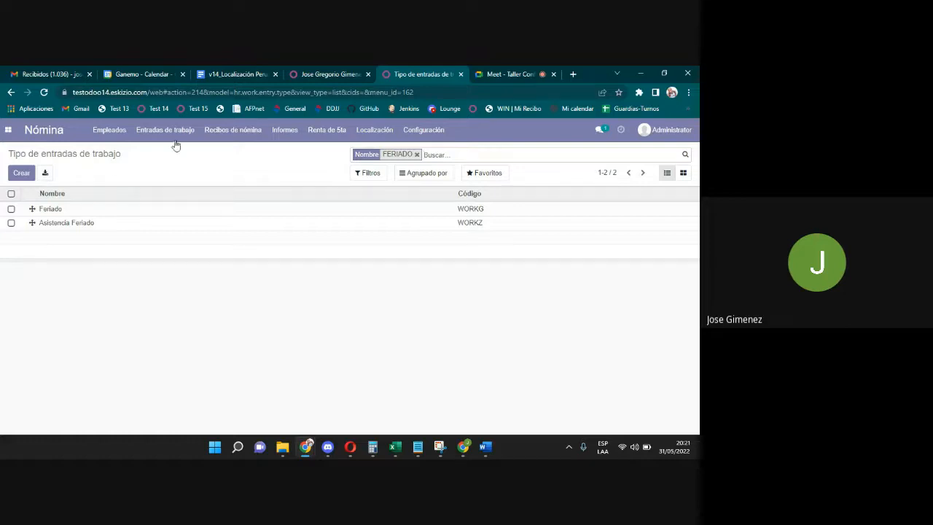
click(343, 73)
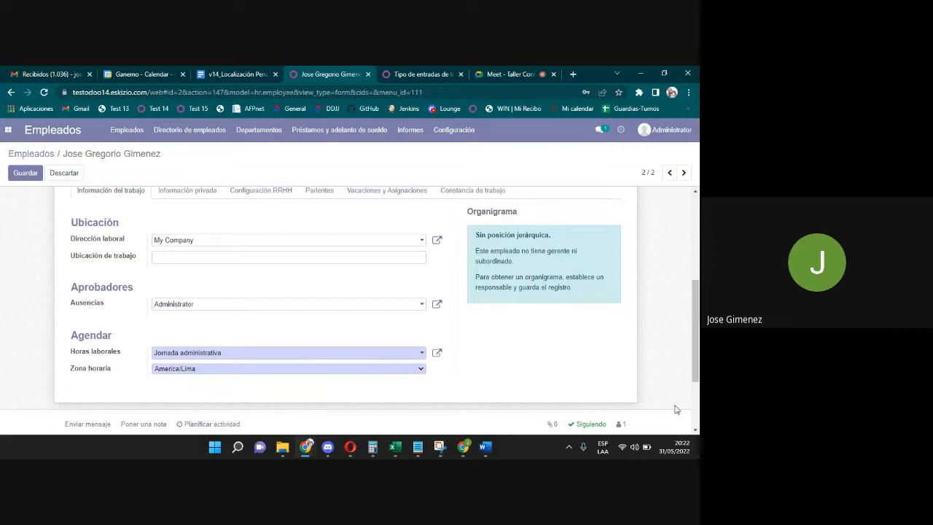
Set Jornada administrativa's Noche buena absence to Asistencia Feriado and save the schedule.
click(437, 352)
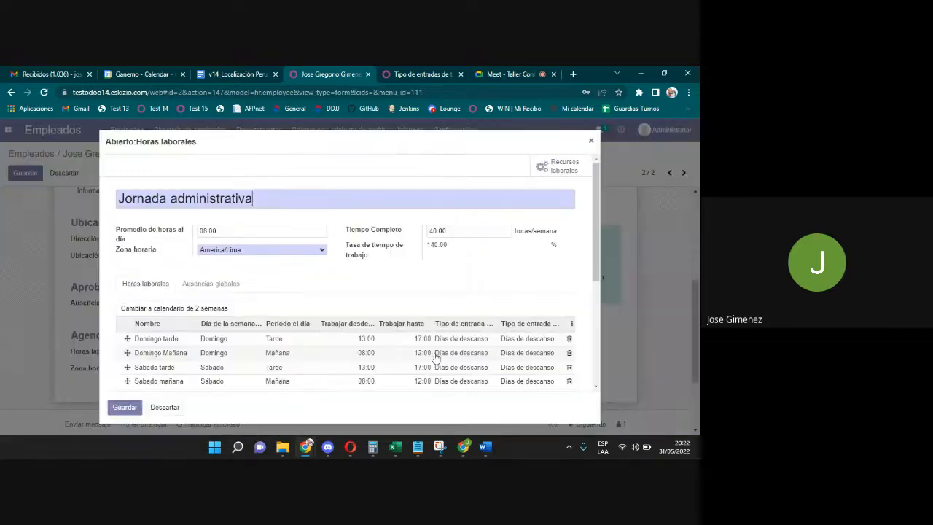
click(213, 285)
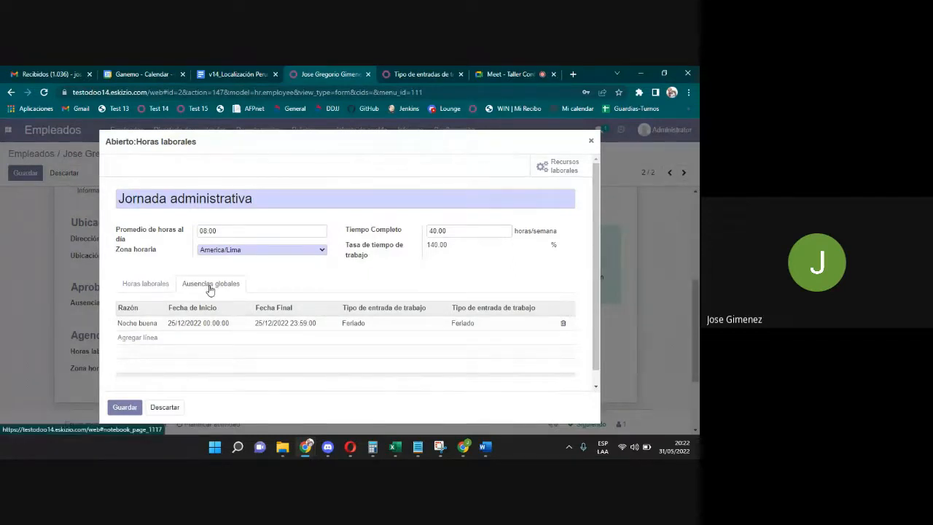
click(355, 326)
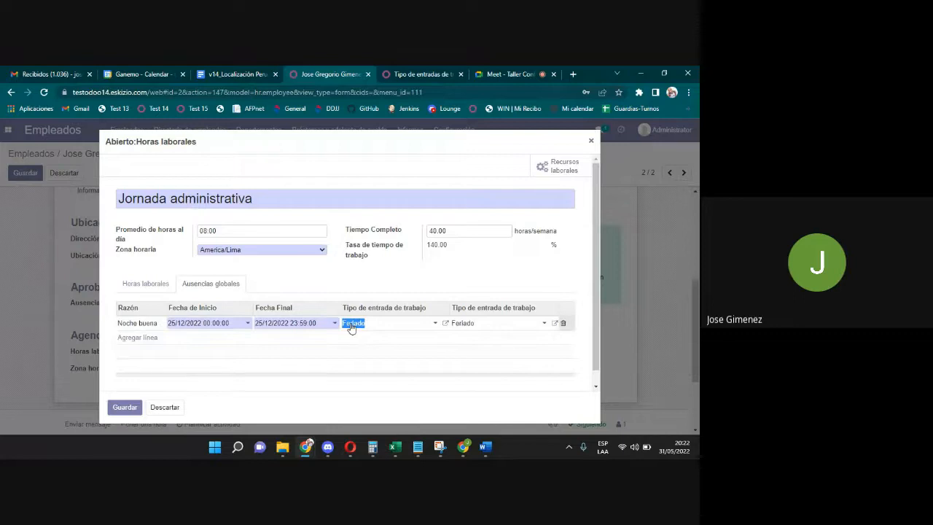
text(ASIS)
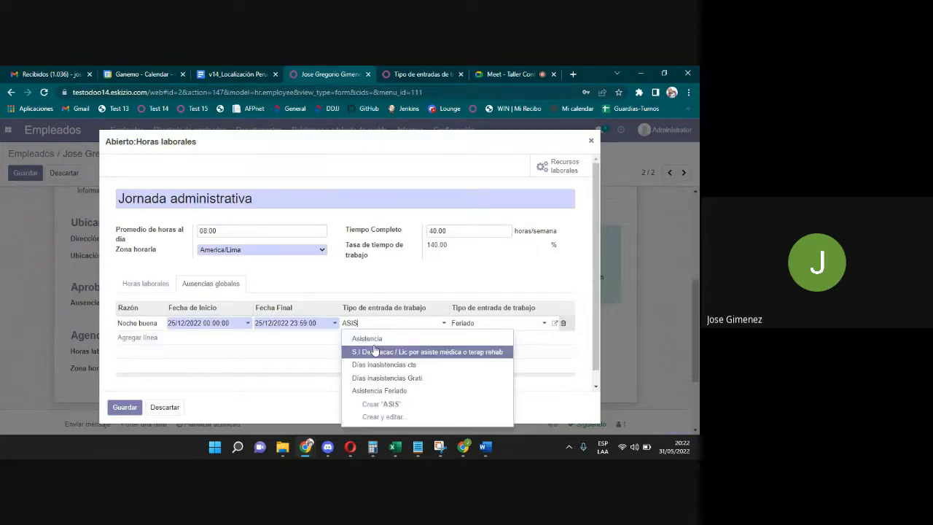
click(379, 391)
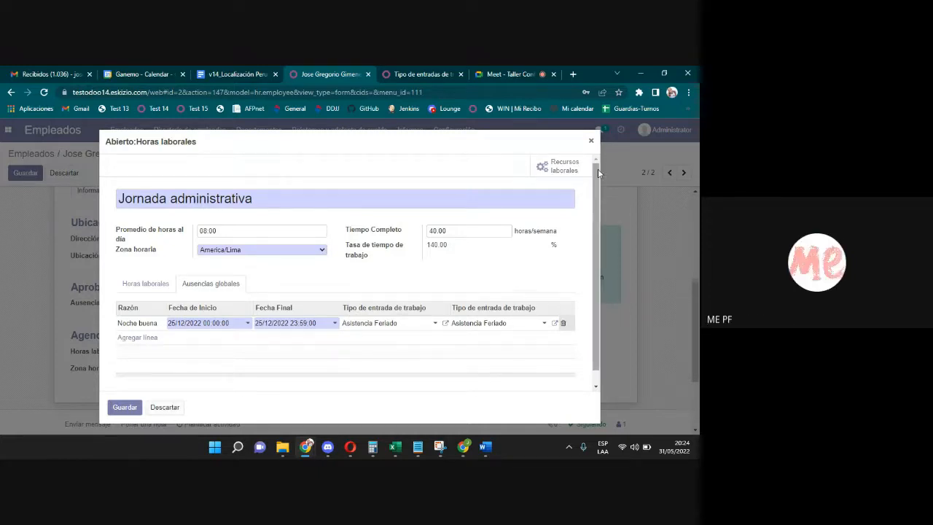
click(122, 408)
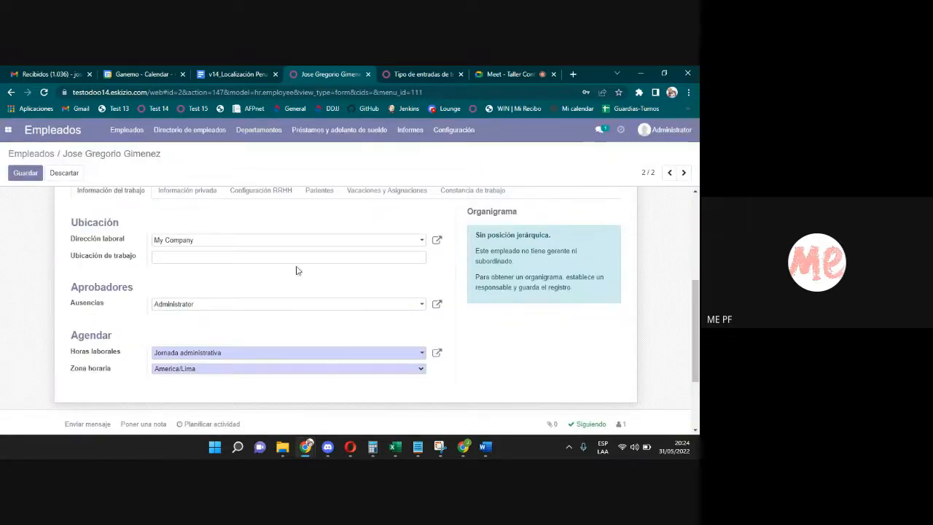
Show the employee's Información privada section.
scroll(697, 348, down, 1)
scroll(697, 348, up, 3)
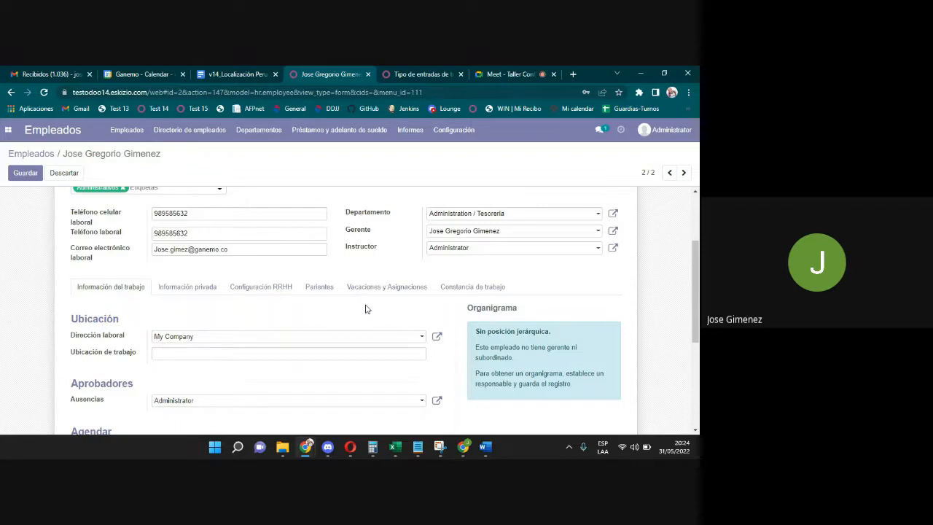
click(196, 293)
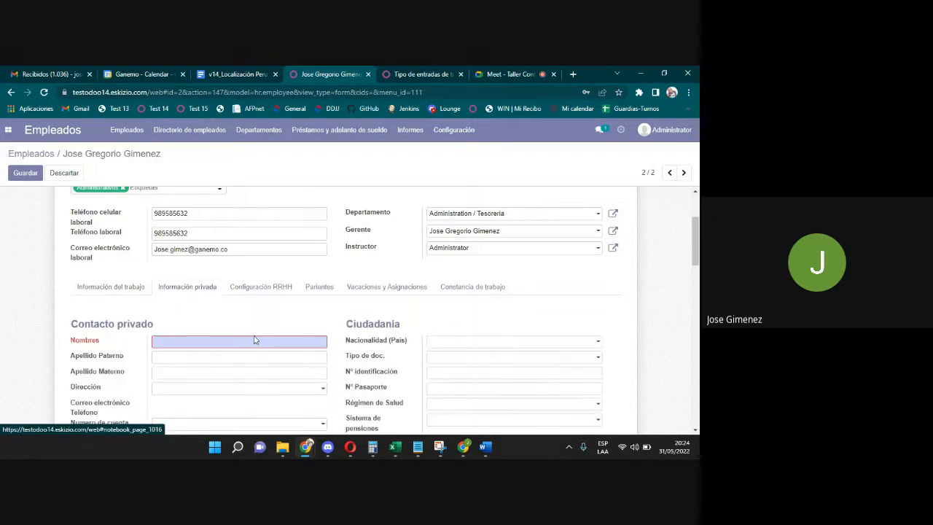
Fill in the employee's first names, paternal surname and maternal surname.
right_click(513, 210)
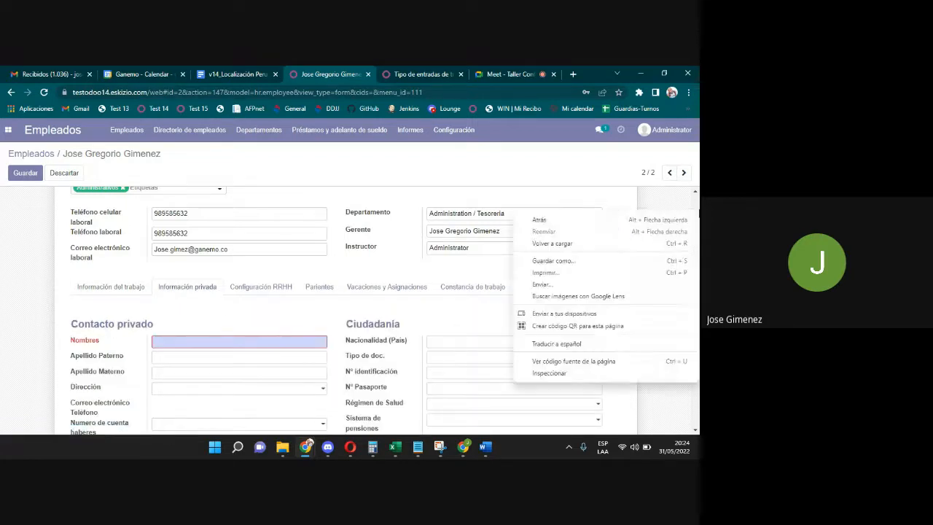
click(206, 292)
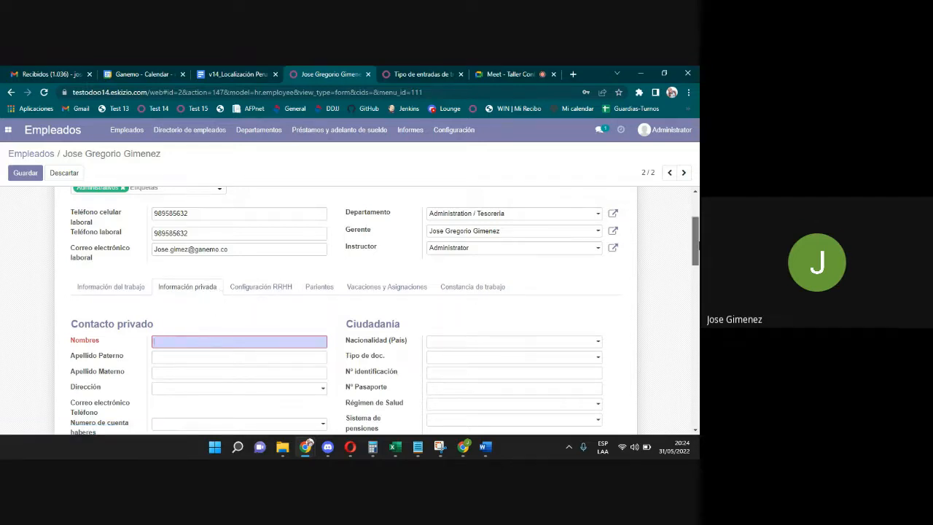
drag(696, 246, 696, 260)
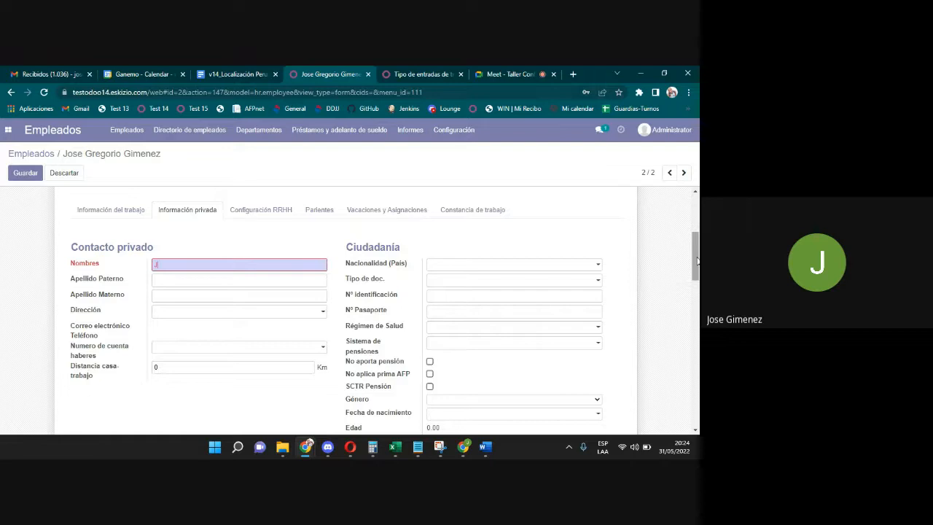
click(245, 285)
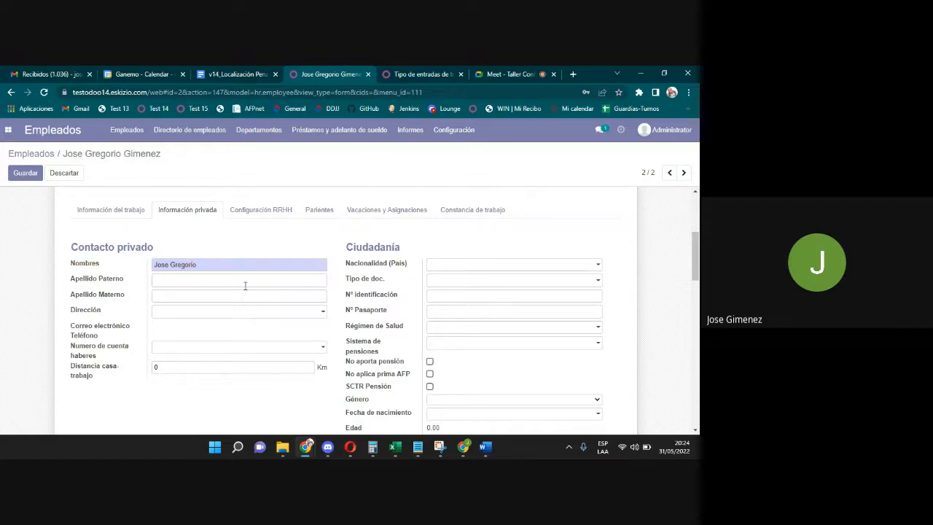
click(244, 293)
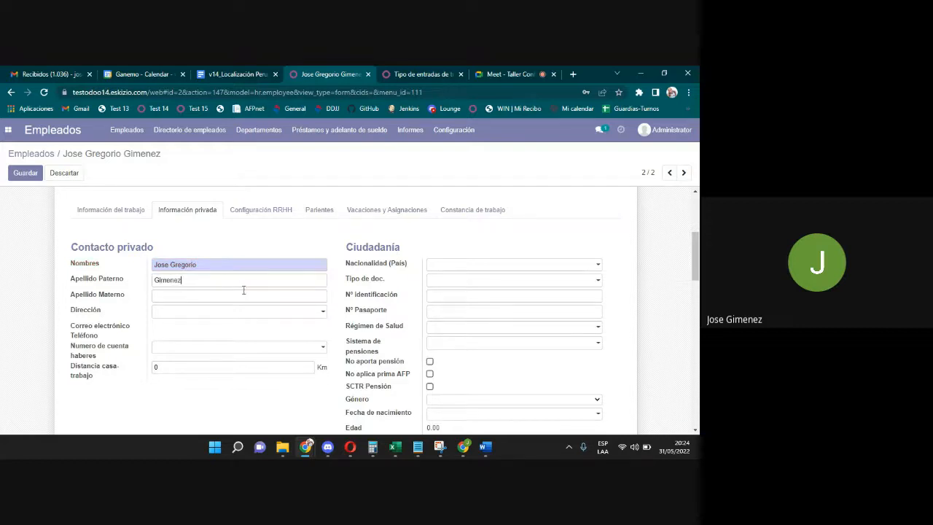
Enter the employee's full name as a new private address using Crear y editar.
click(233, 312)
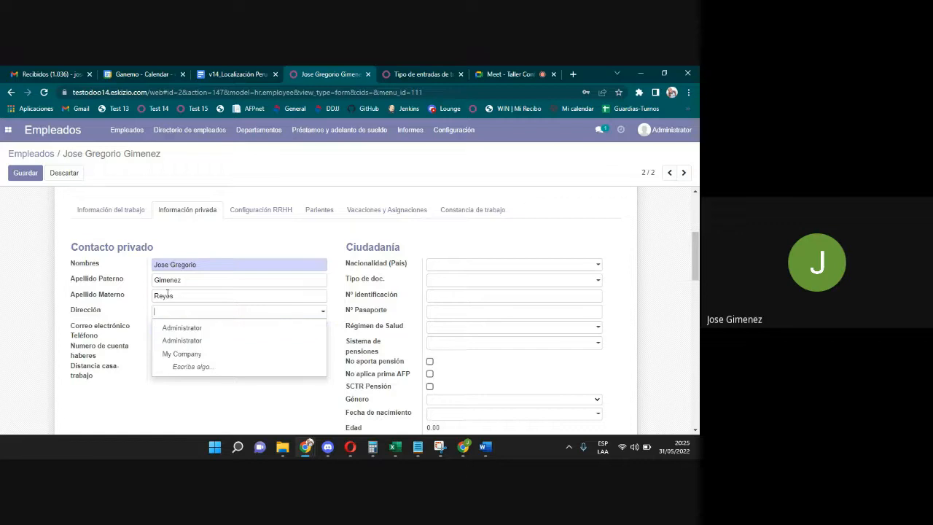
click(169, 318)
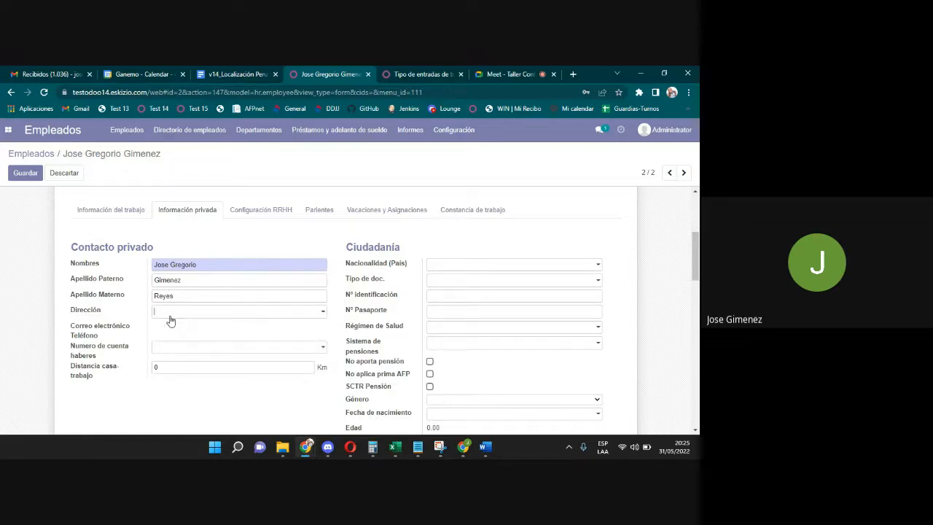
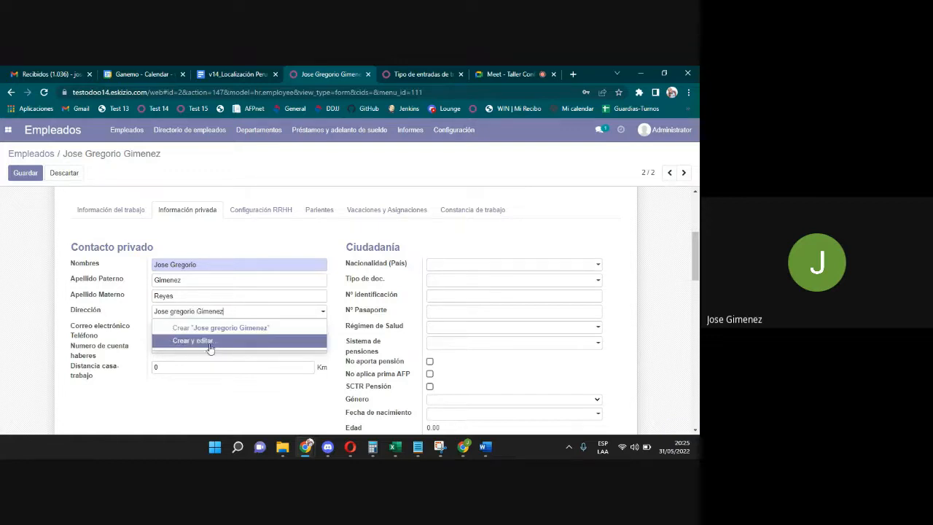
click(207, 342)
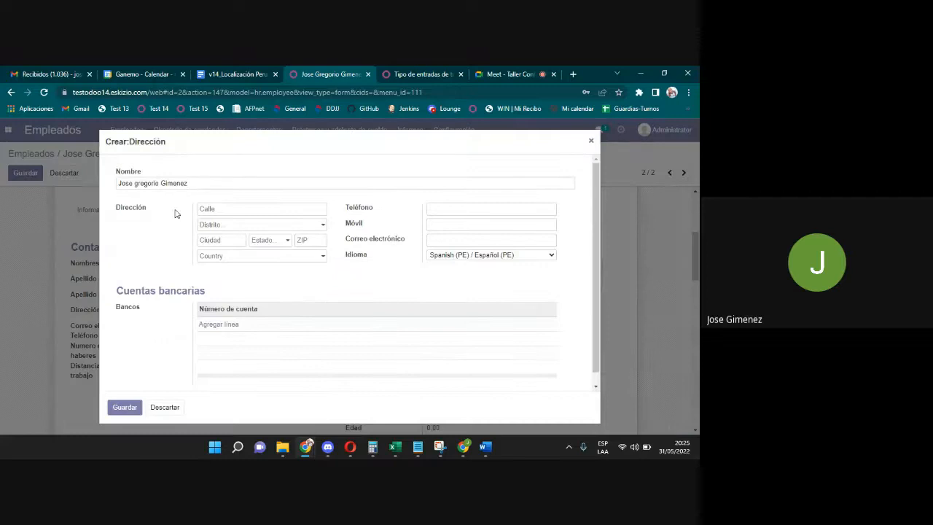
Enter the street, phone and mobile numbers for the new address and save it.
click(217, 208)
text(Lima)
click(444, 211)
text(9998087)
click(450, 222)
text(999888777)
click(465, 238)
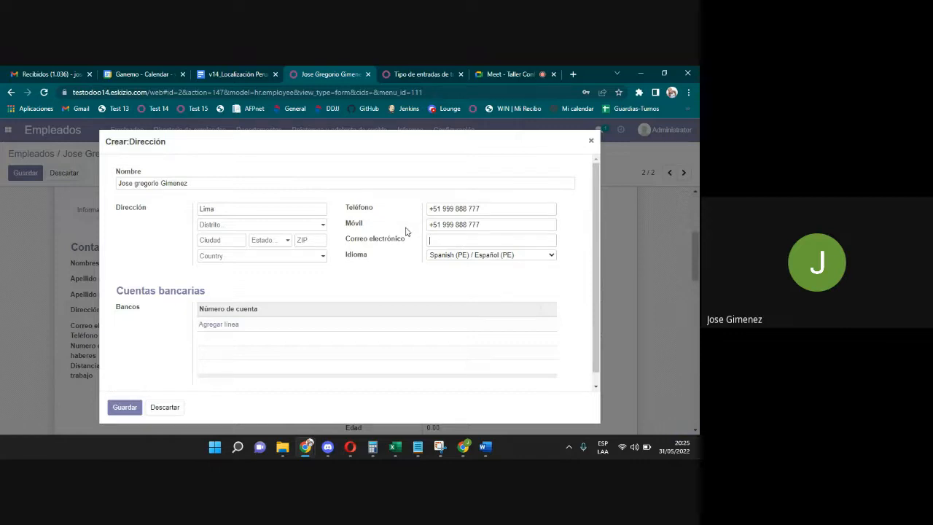
drag(403, 239, 349, 246)
click(348, 246)
click(120, 409)
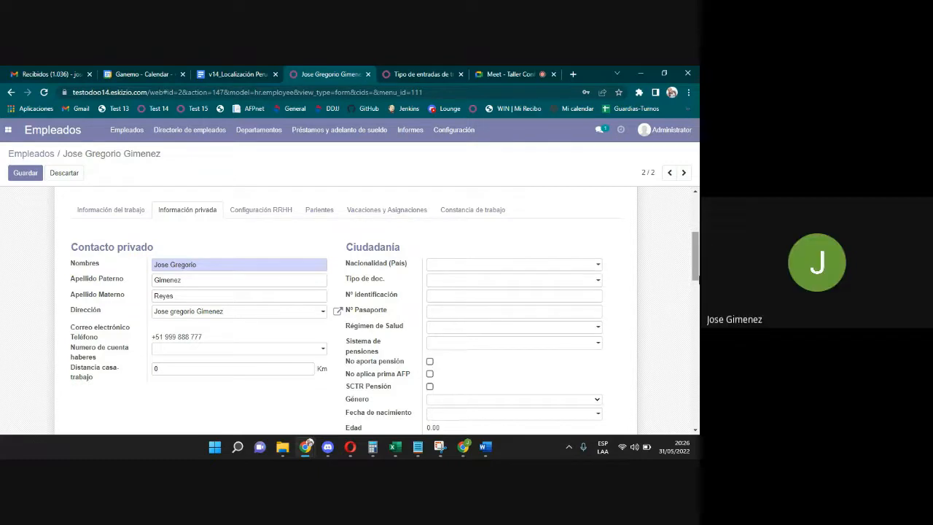
Enter the salary account number in Numero de cuenta haberes and create it via Crear y editar.
scroll(346, 313, down, 3)
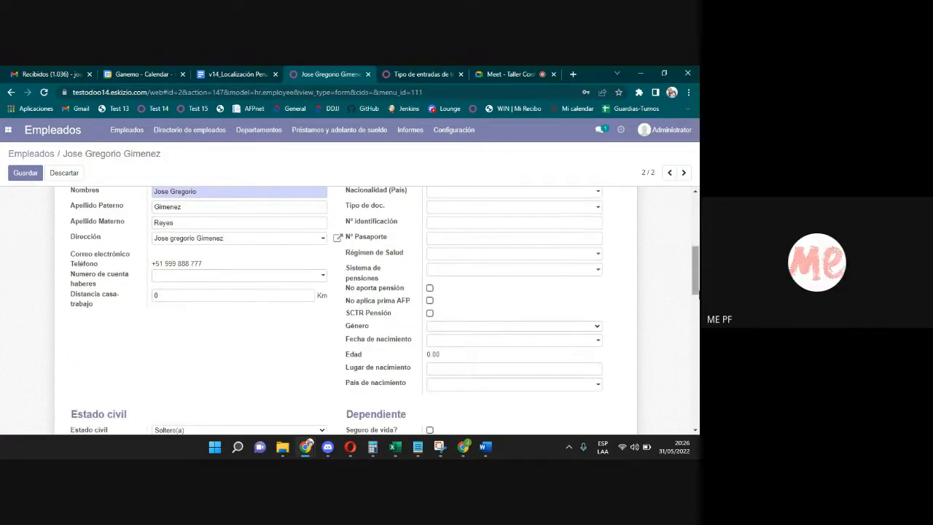
scroll(346, 314, up, 3)
mouse_move(698, 275)
mouse_down()
mouse_move(697, 257)
mouse_move(697, 276)
mouse_up()
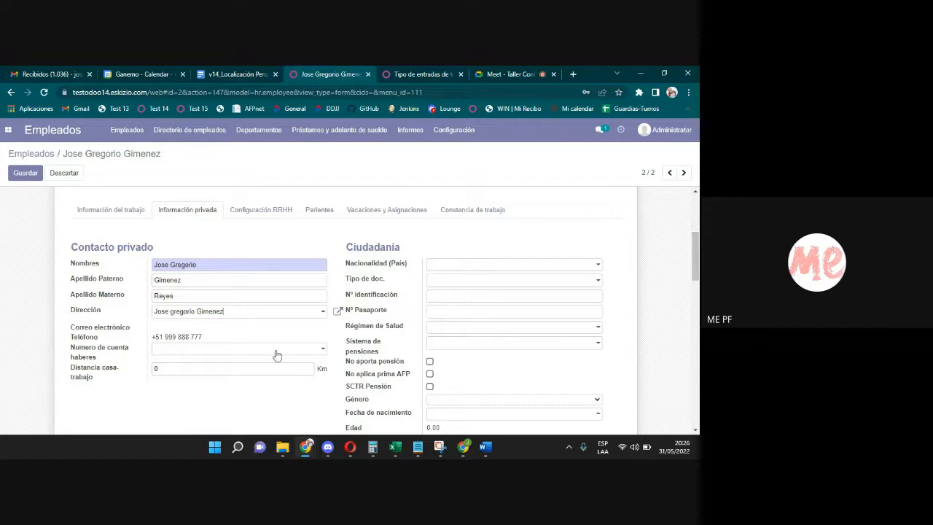
click(168, 350)
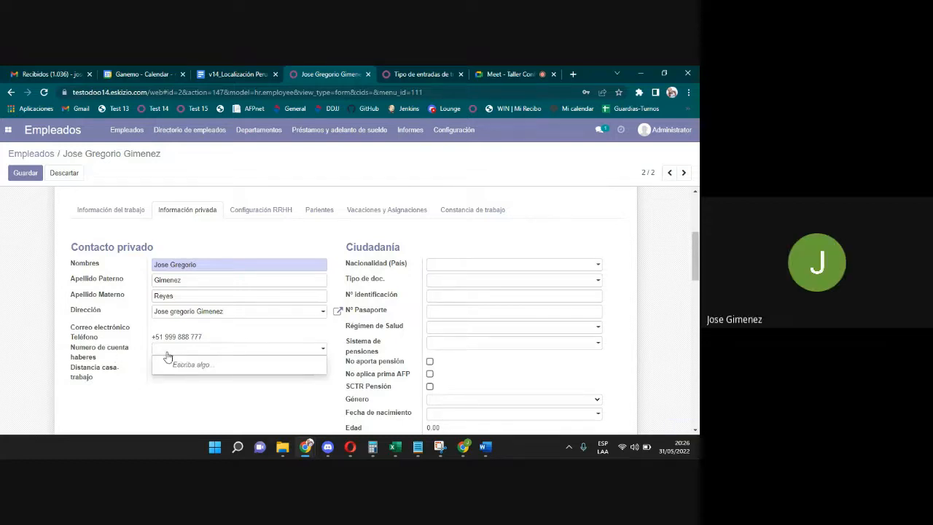
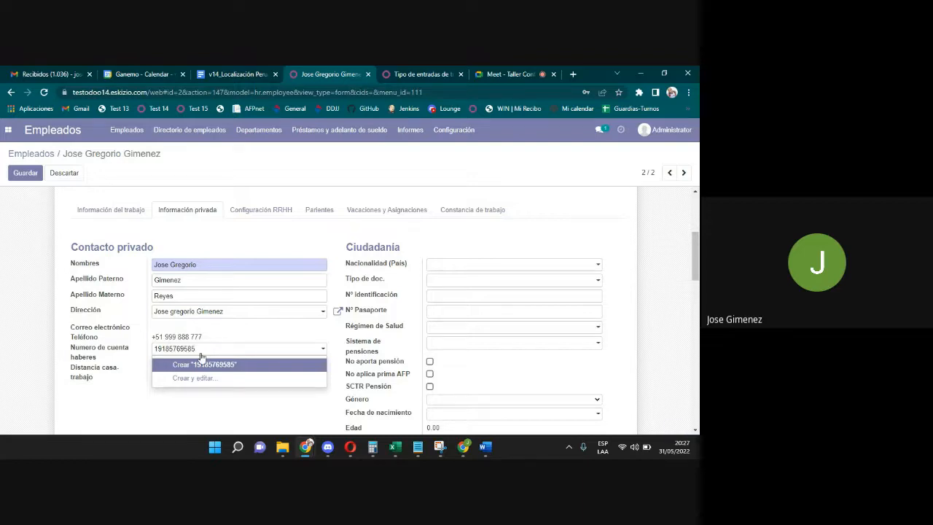
drag(201, 350, 130, 350)
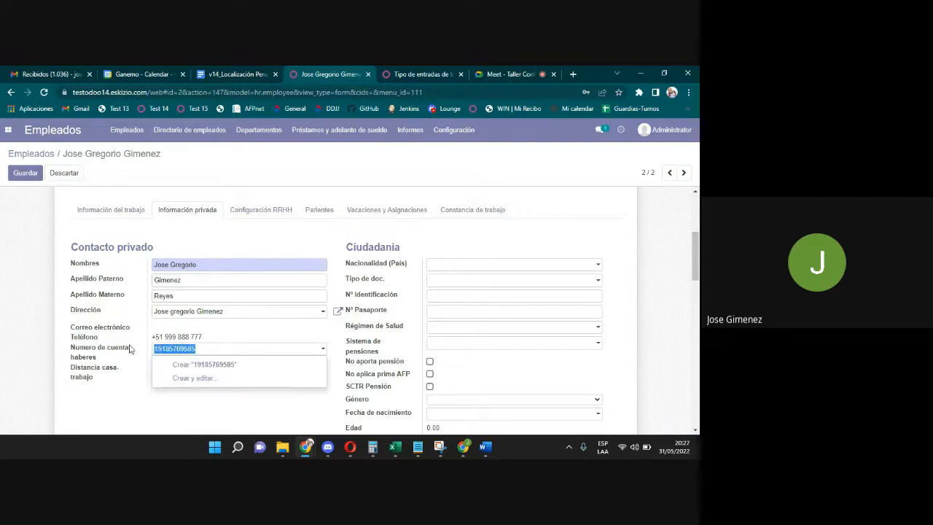
click(207, 378)
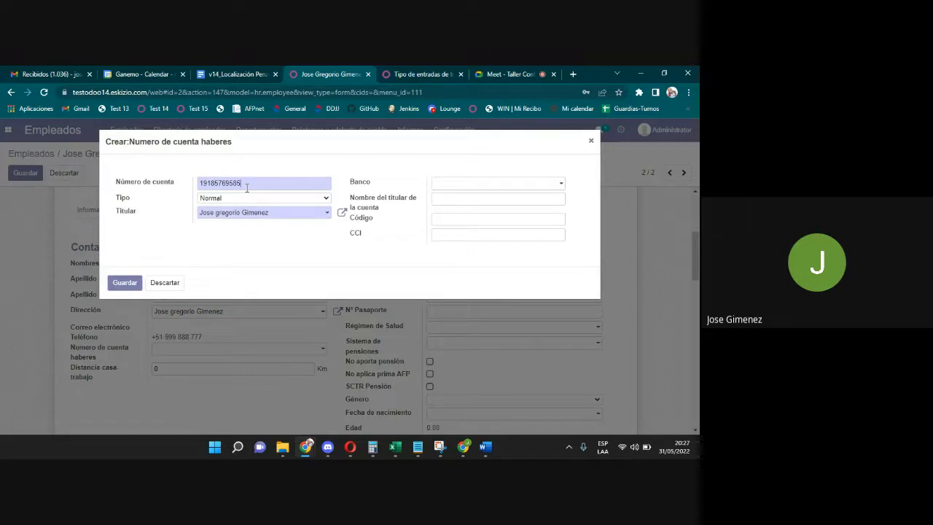
Set the account type to Sueldo and choose BCP as the bank.
click(213, 199)
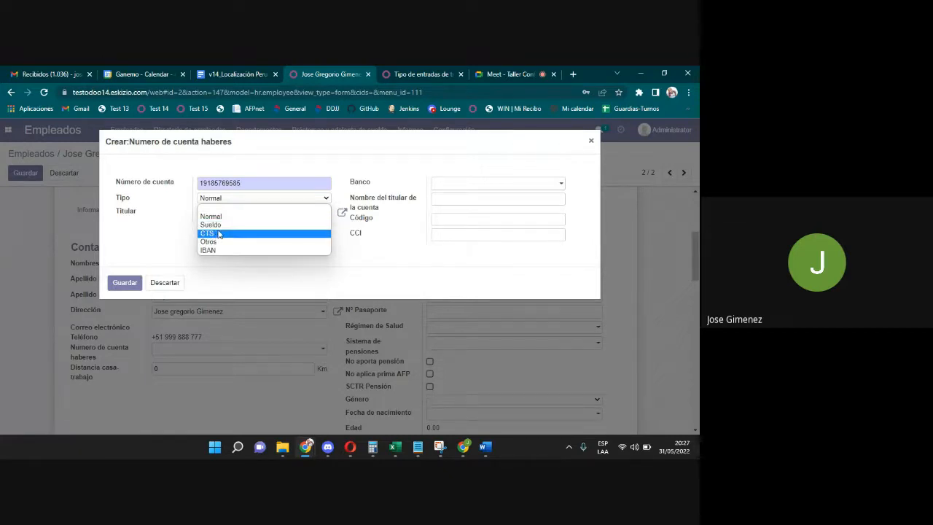
click(221, 228)
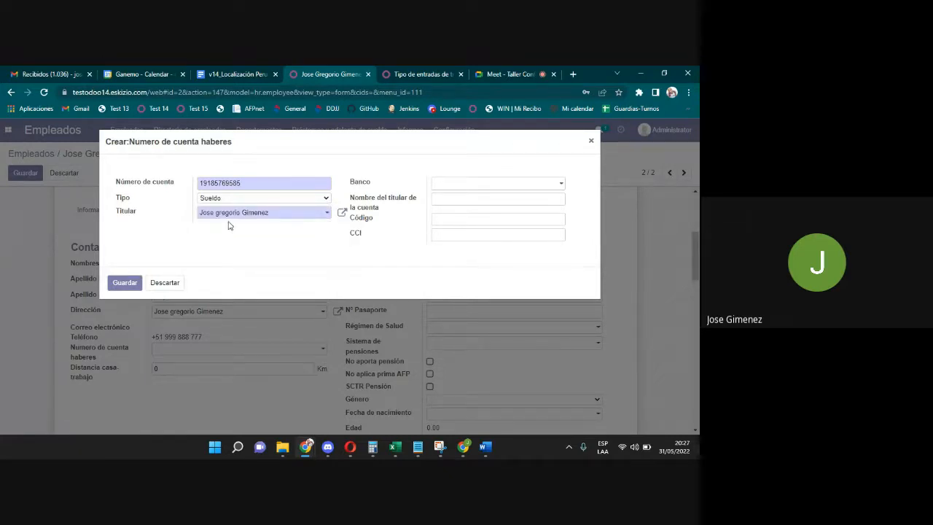
click(474, 186)
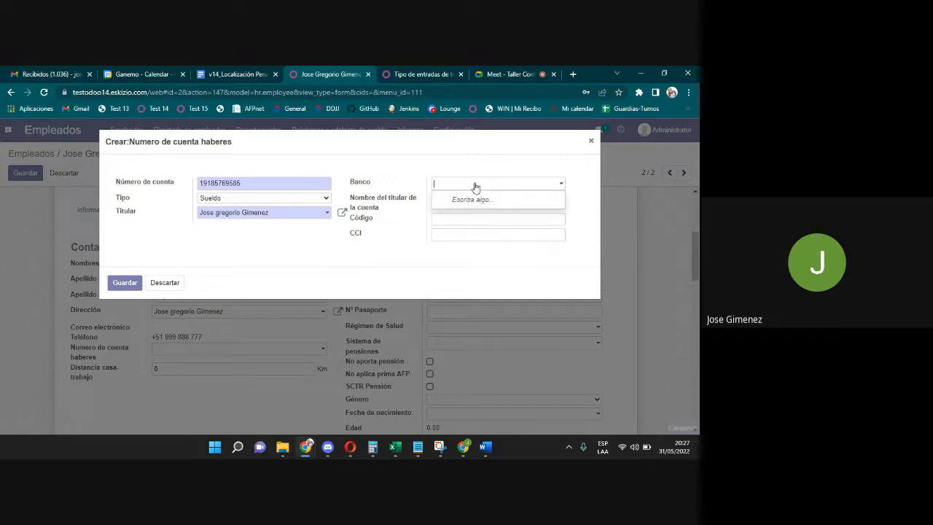
text(BCP)
click(485, 198)
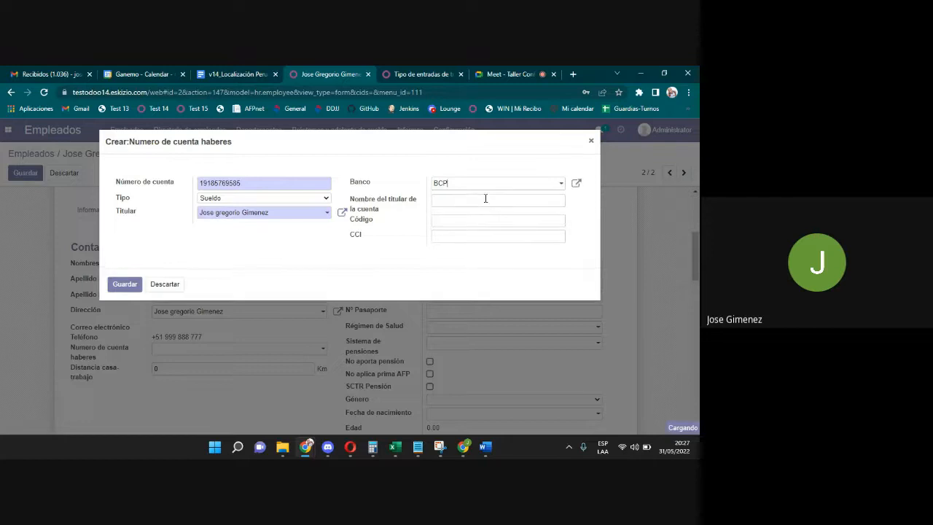
Give the BCP bank record Sunat code 02 - DE CREDITO DEL PERU and save it.
click(576, 183)
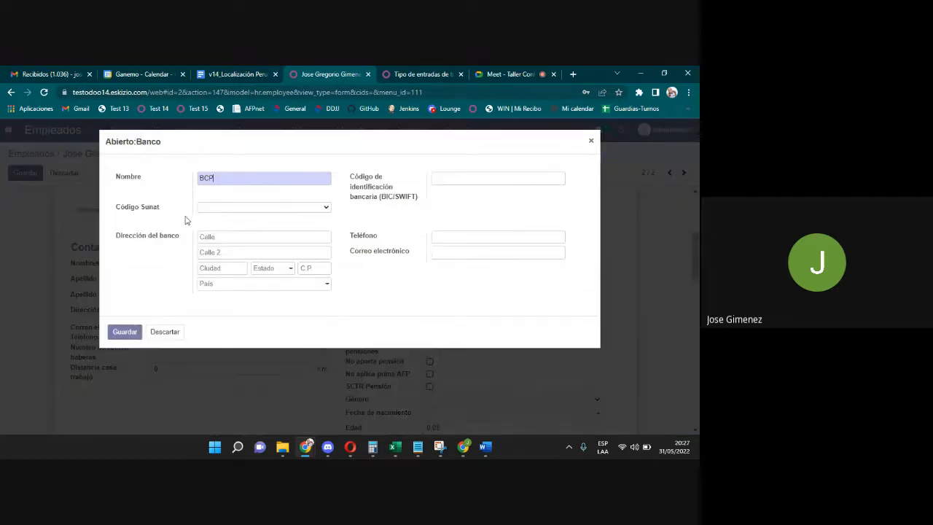
click(262, 207)
click(240, 229)
click(124, 332)
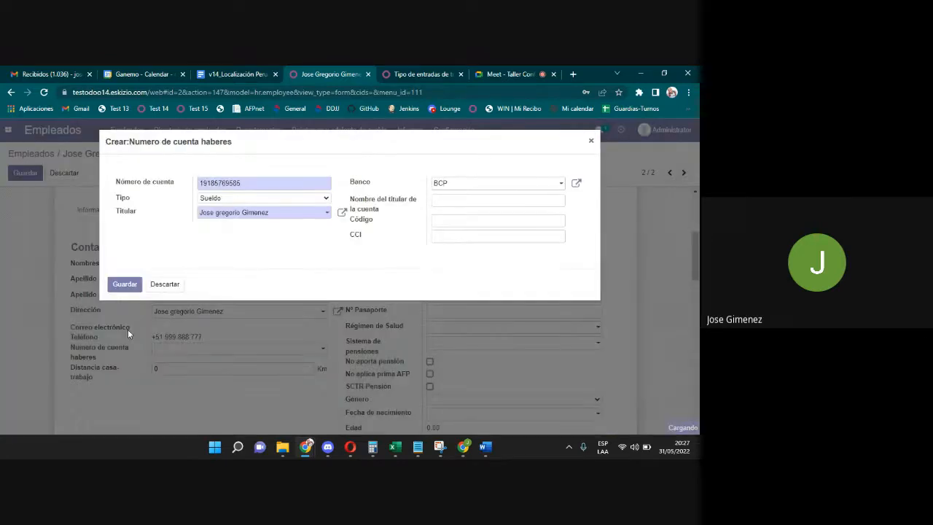
Make the employee the account holder, fill in the holder name, and enter code 02.
click(440, 202)
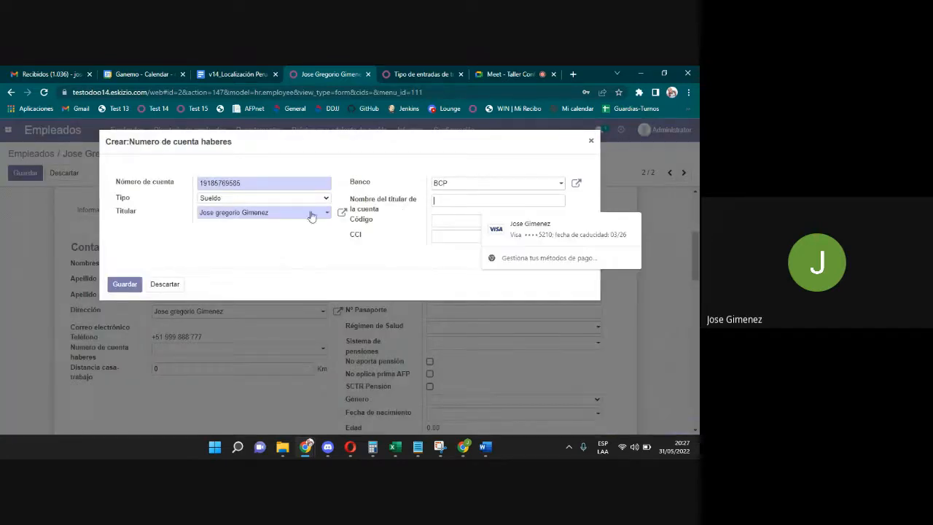
click(283, 212)
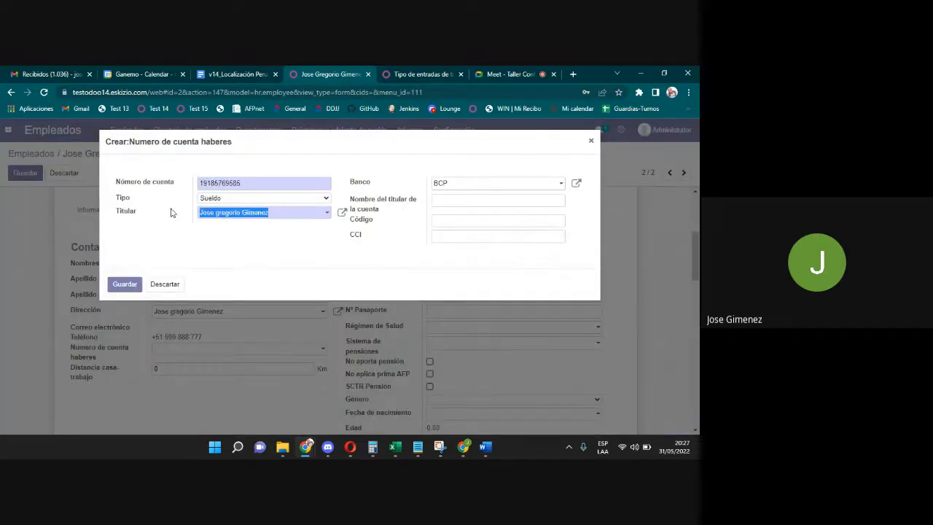
click(450, 204)
click(445, 222)
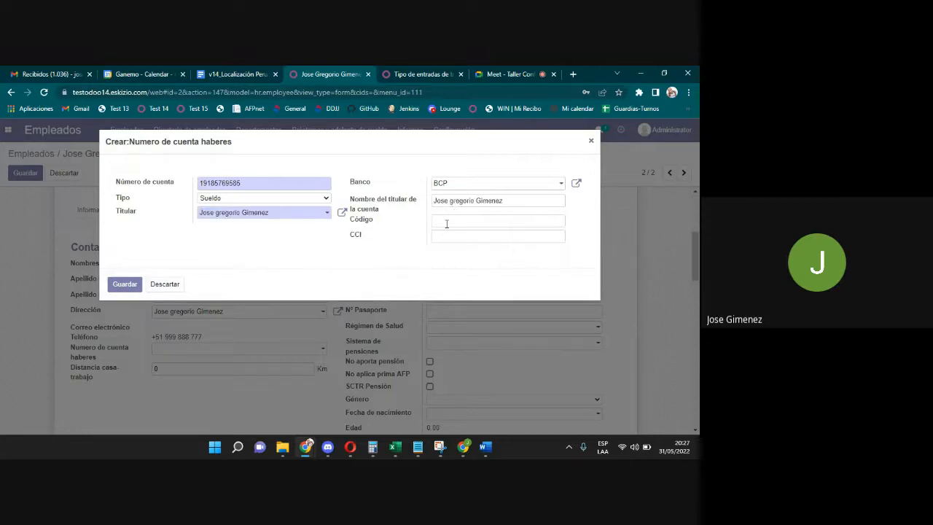
text(02)
Review the BCP bank record and close it without changes.
click(575, 183)
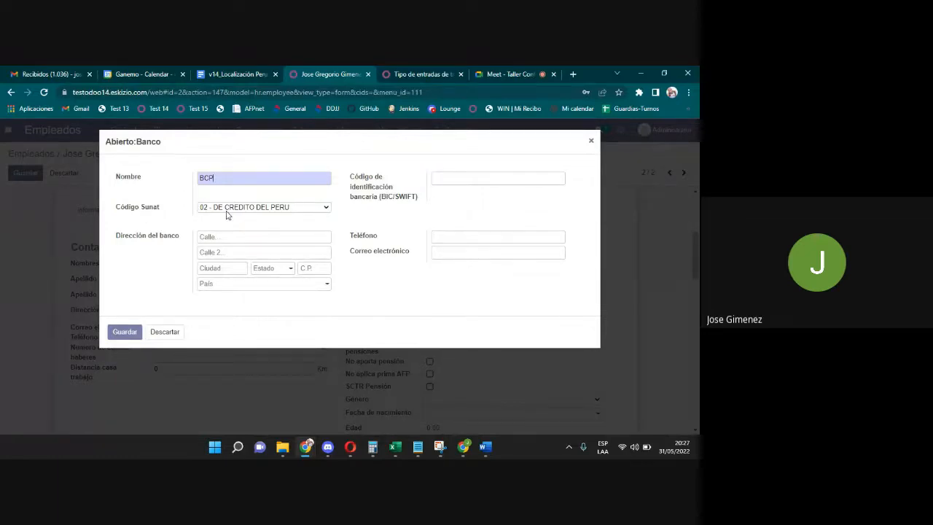
click(162, 329)
click(444, 236)
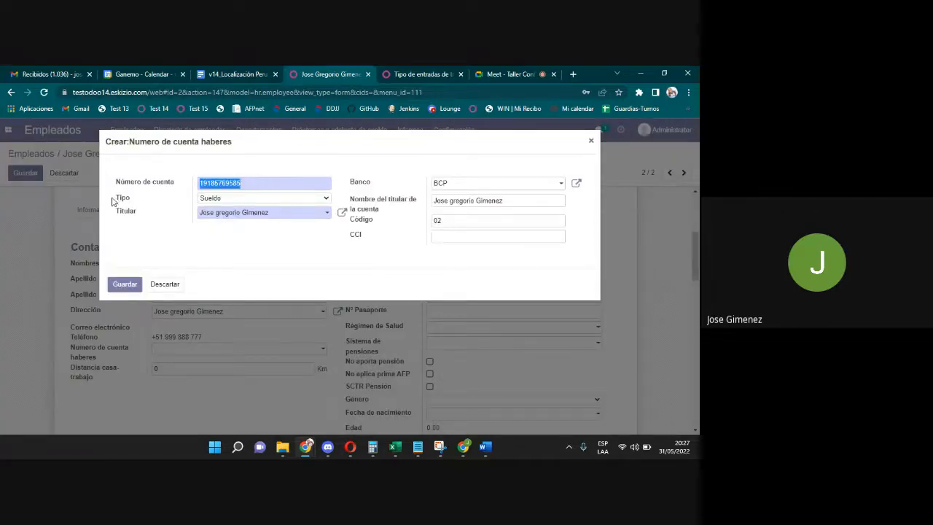
Enter the CCI as 1234567 plus the pasted account number, check it, and save the account.
click(442, 237)
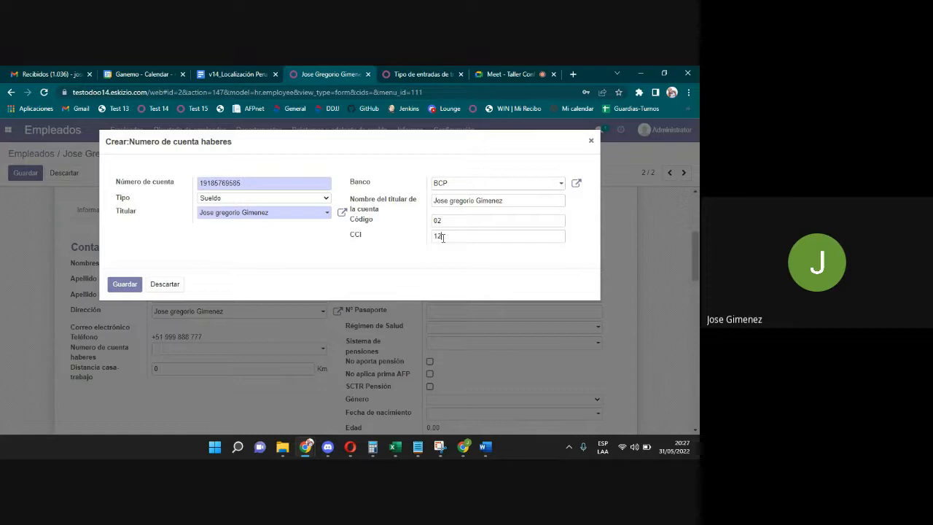
text(1234567)
key(ctrl+v)
click(152, 186)
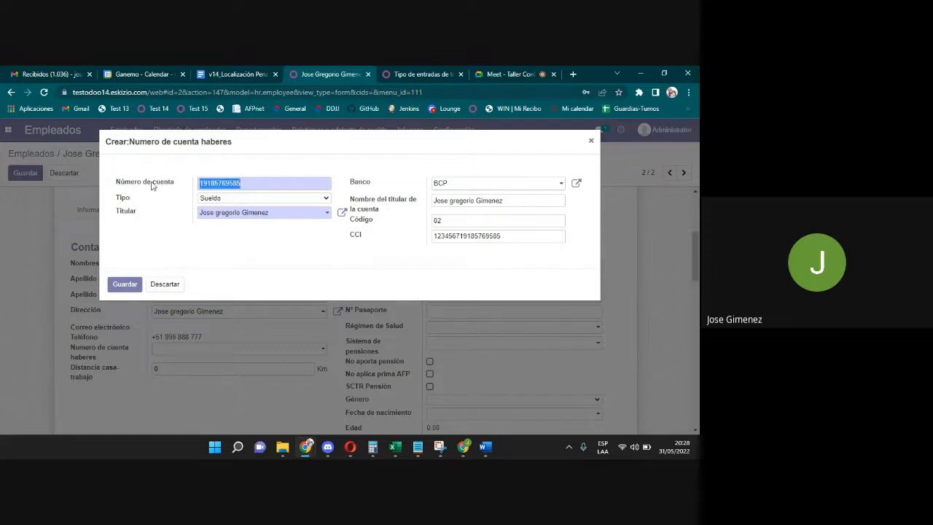
click(246, 187)
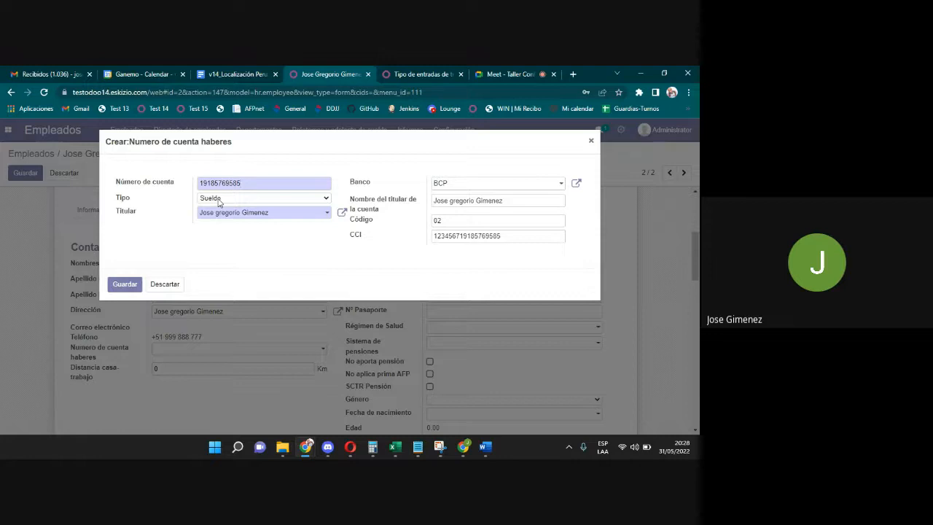
double_click(466, 236)
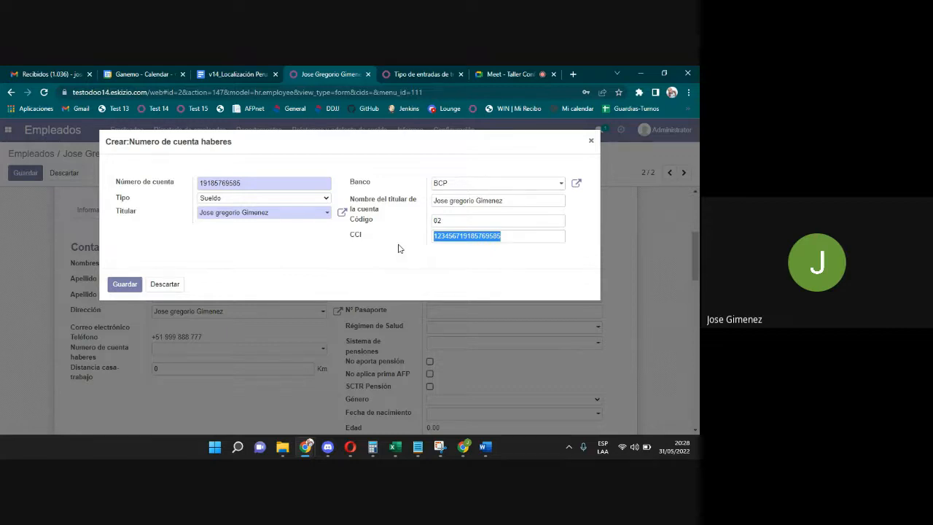
click(493, 166)
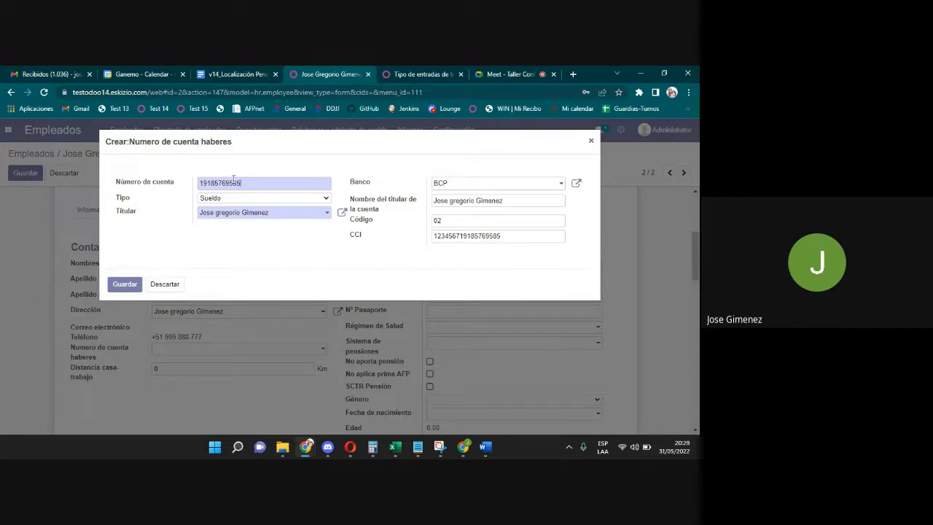
drag(503, 236, 438, 233)
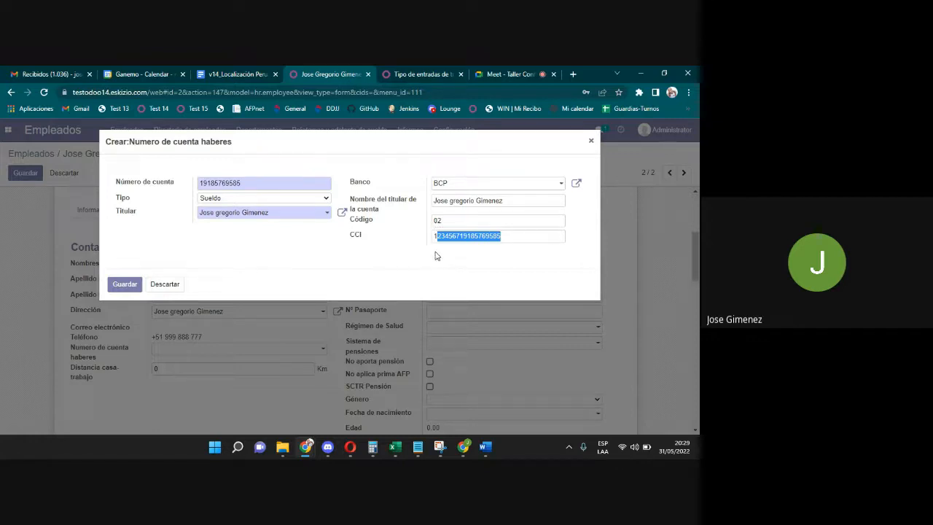
click(121, 284)
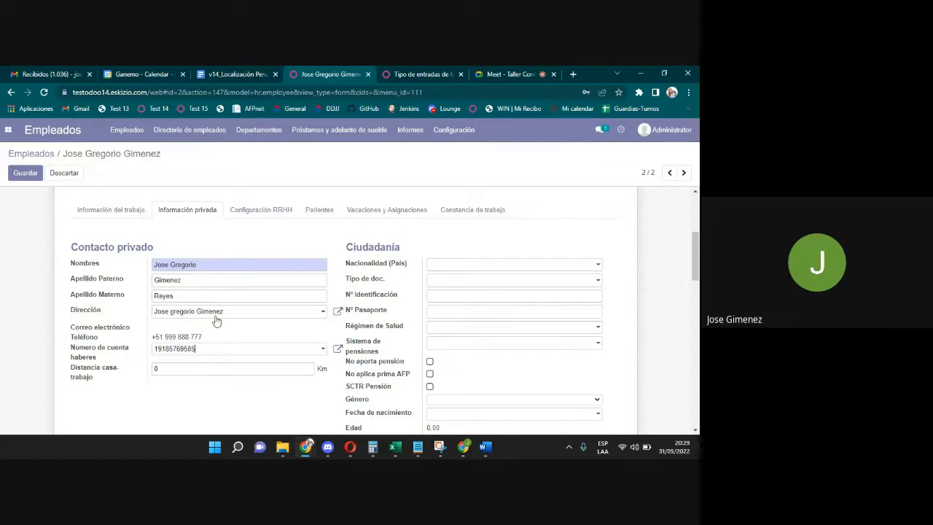
click(338, 311)
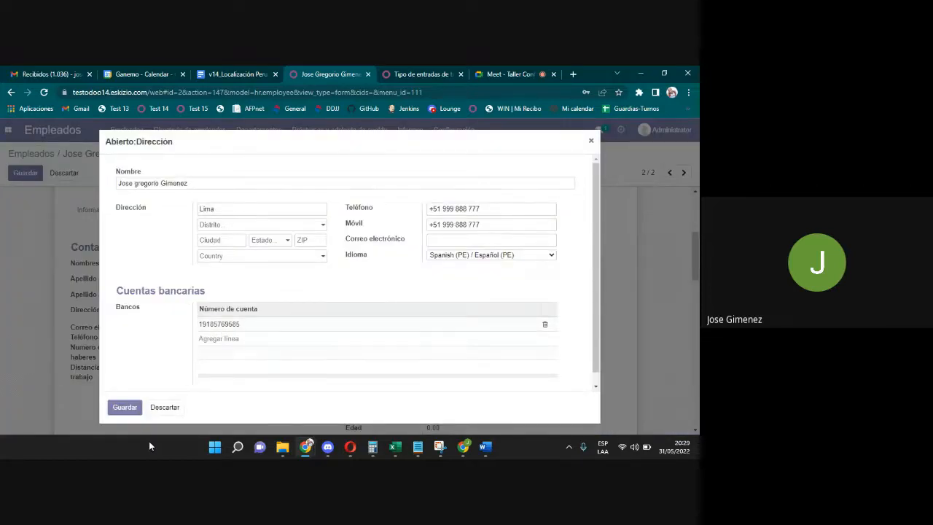
click(161, 406)
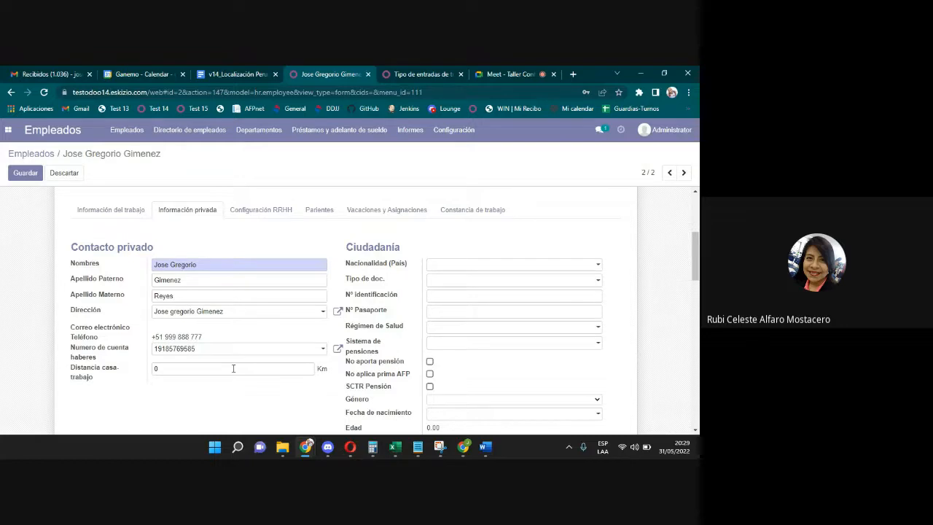
drag(698, 262, 698, 267)
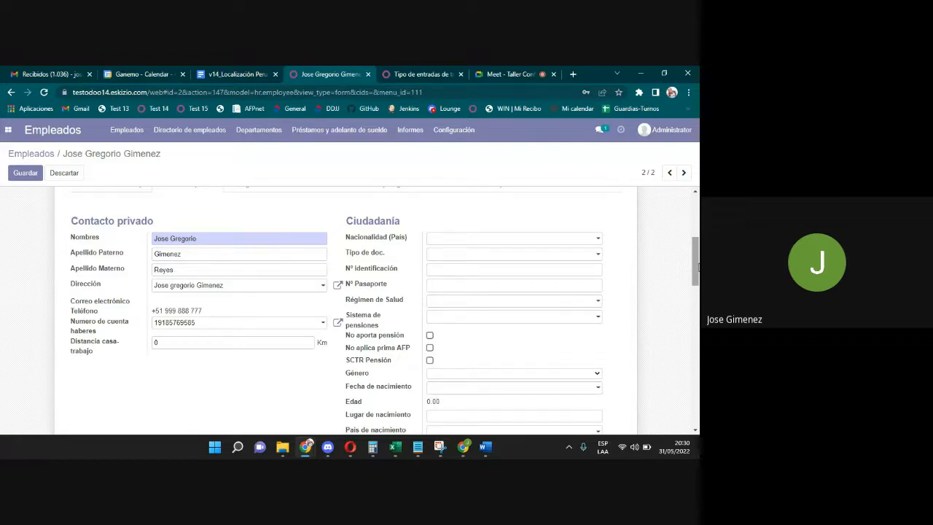
drag(698, 268, 698, 279)
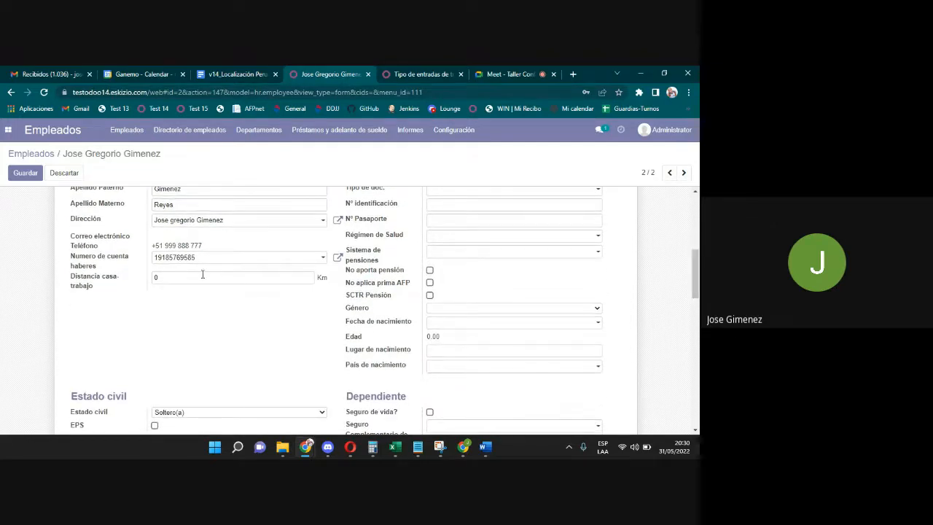
double_click(155, 277)
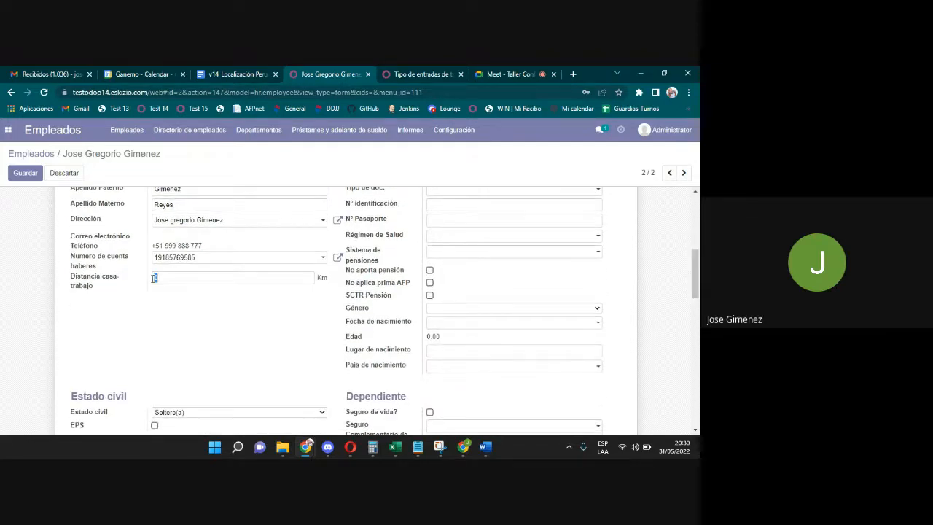
click(243, 325)
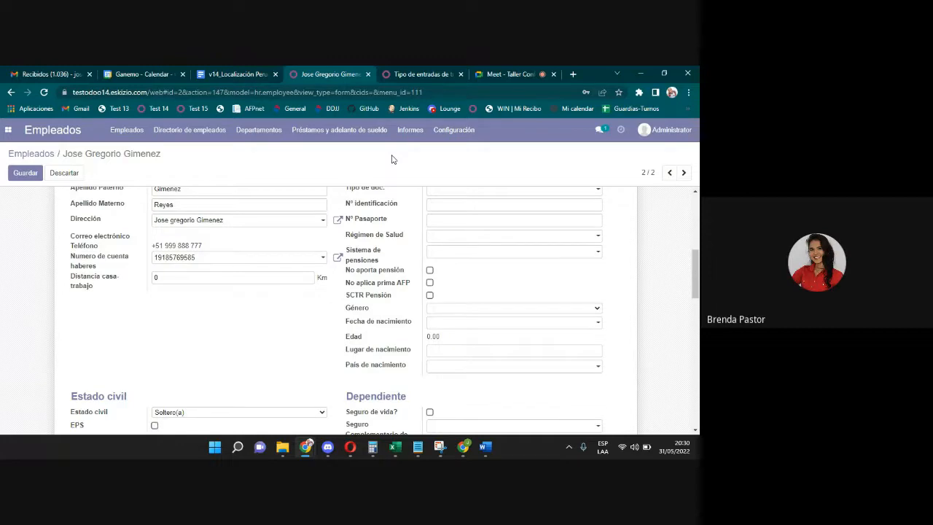
click(422, 73)
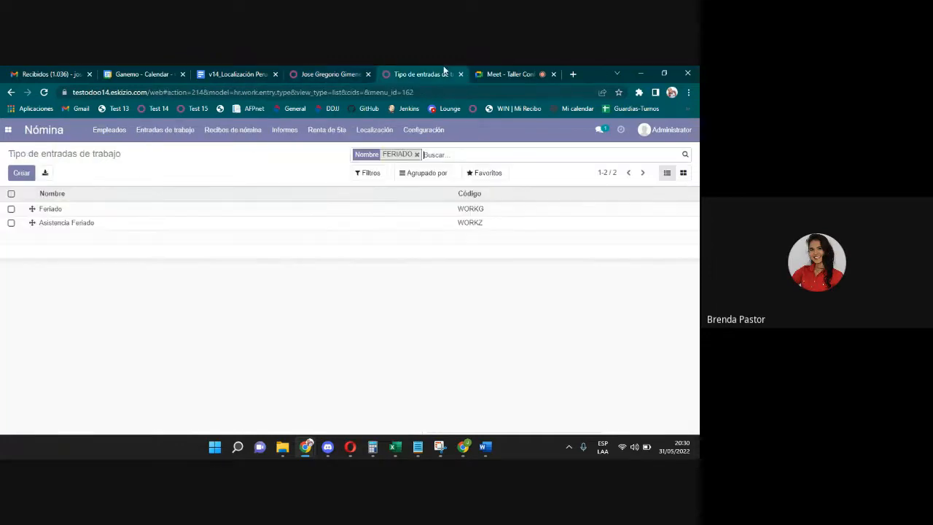
click(8, 130)
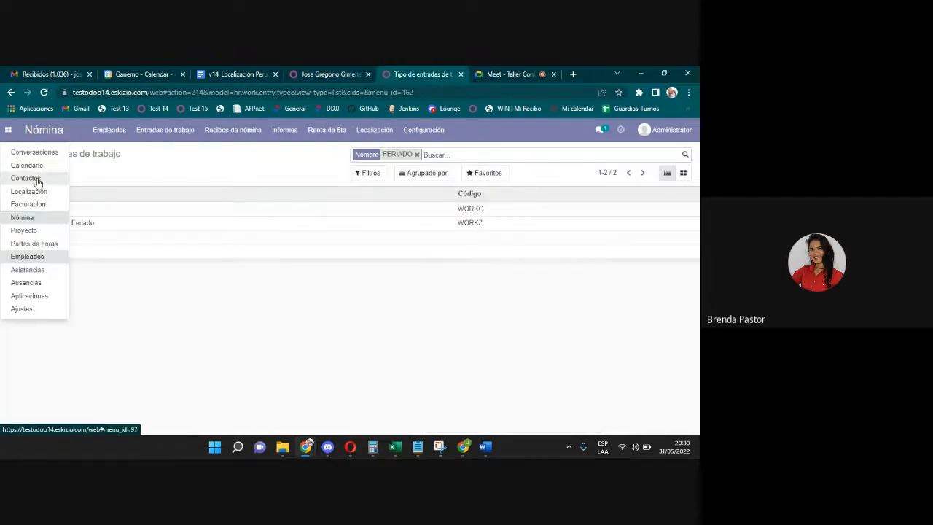
click(36, 179)
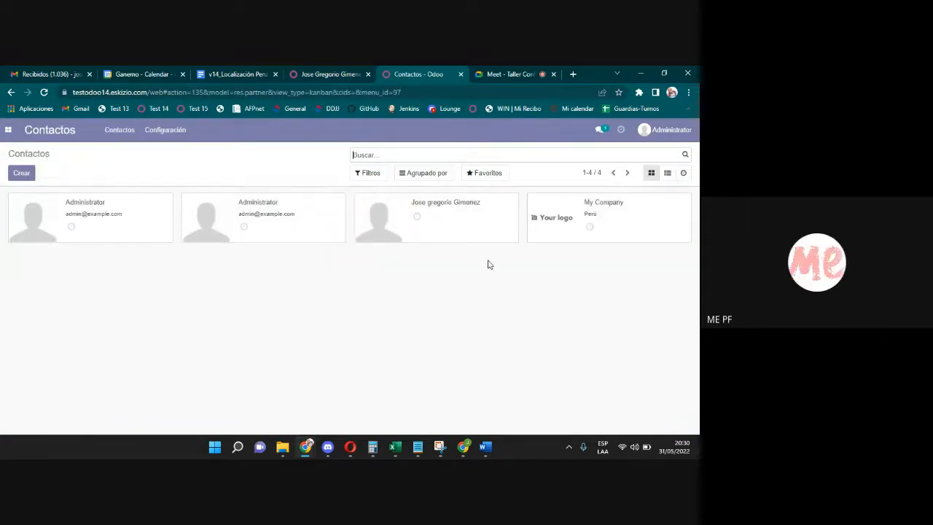
click(611, 232)
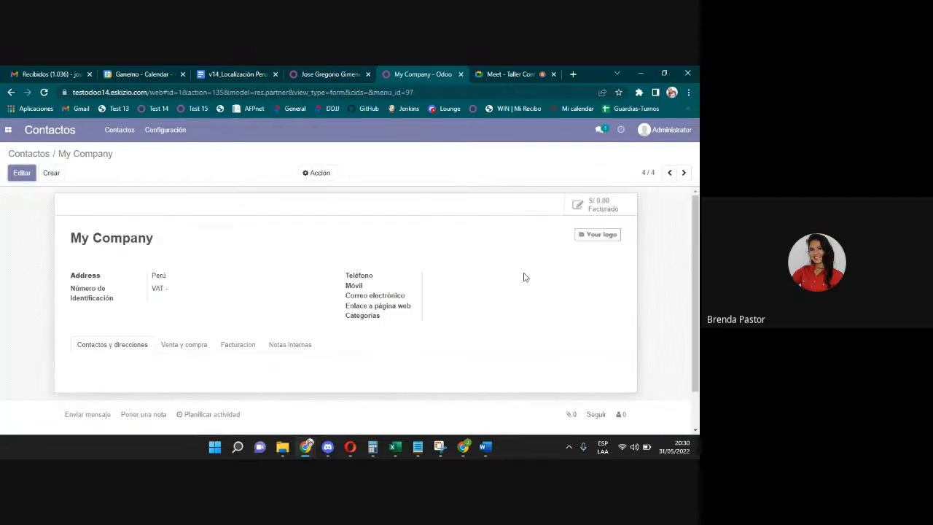
click(30, 154)
click(161, 134)
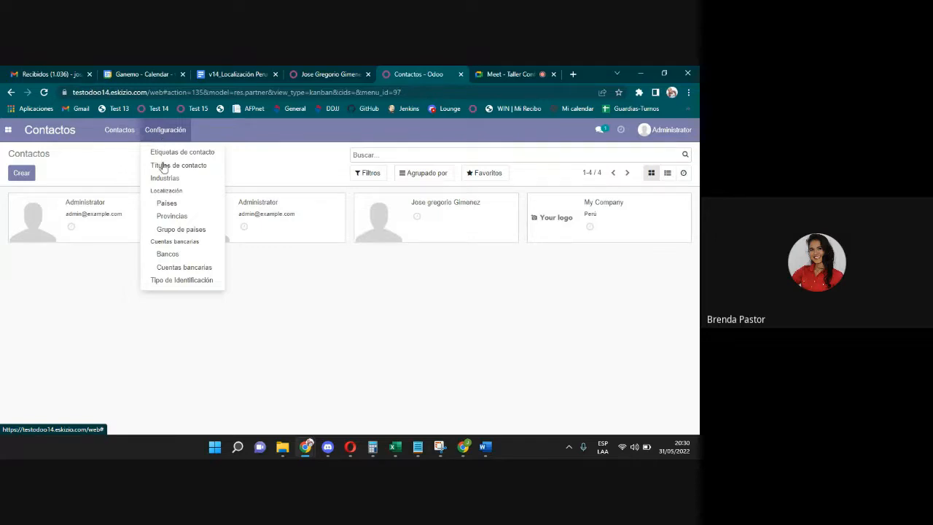
click(187, 270)
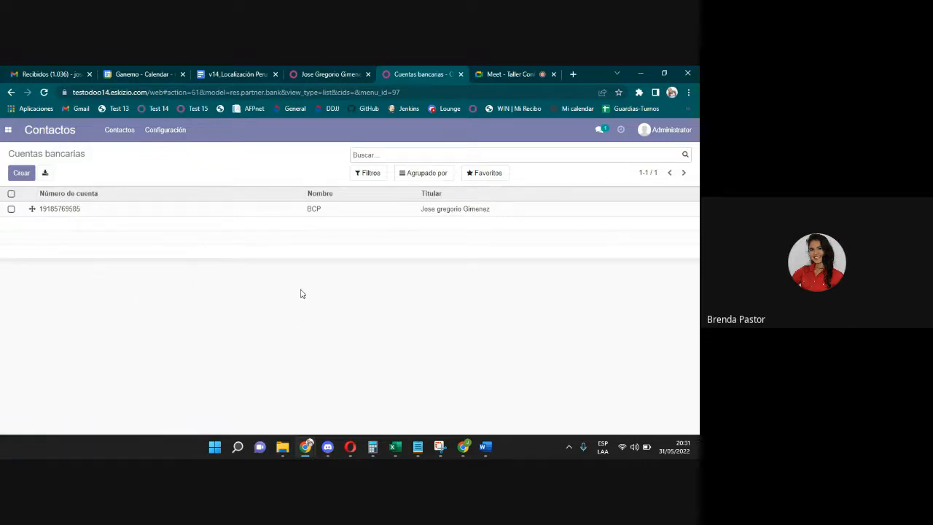
click(316, 73)
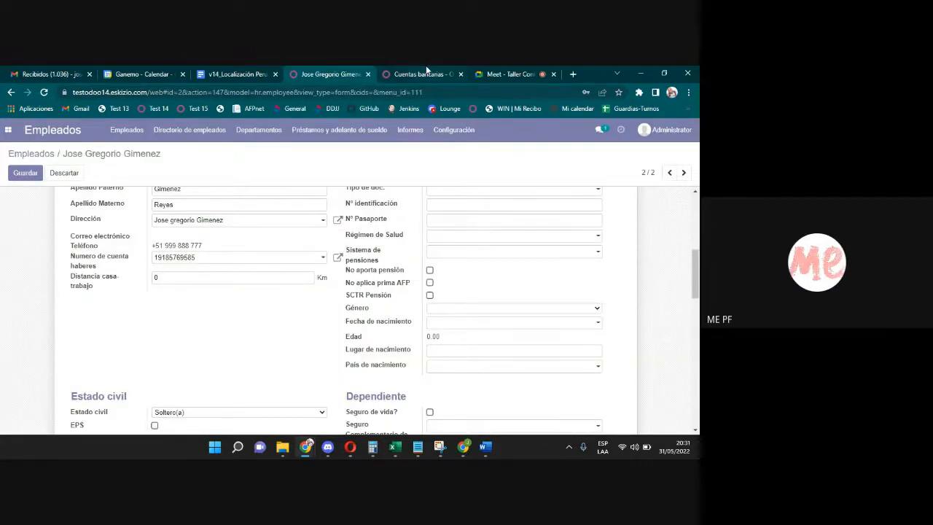
click(427, 72)
click(342, 73)
mouse_move(697, 280)
mouse_down()
mouse_move(699, 316)
mouse_move(698, 275)
mouse_up()
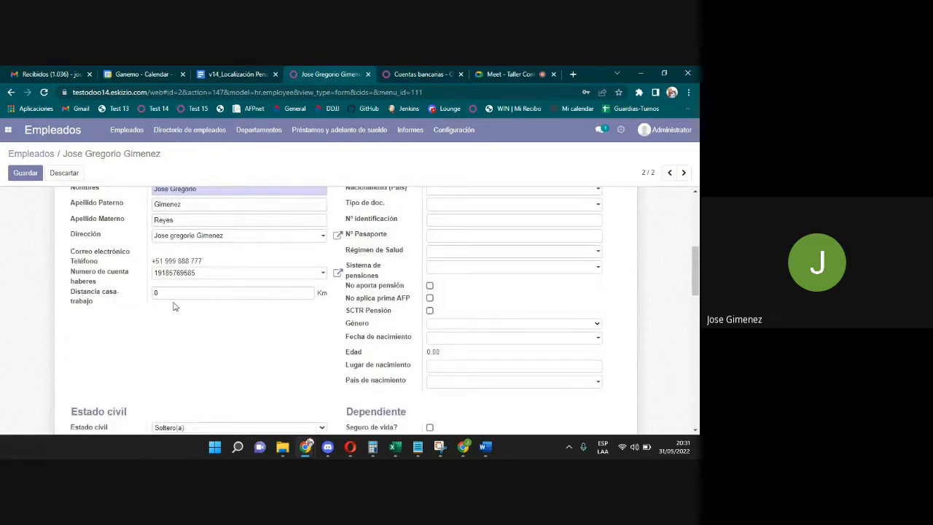
click(161, 295)
drag(161, 296, 153, 296)
drag(698, 294, 697, 329)
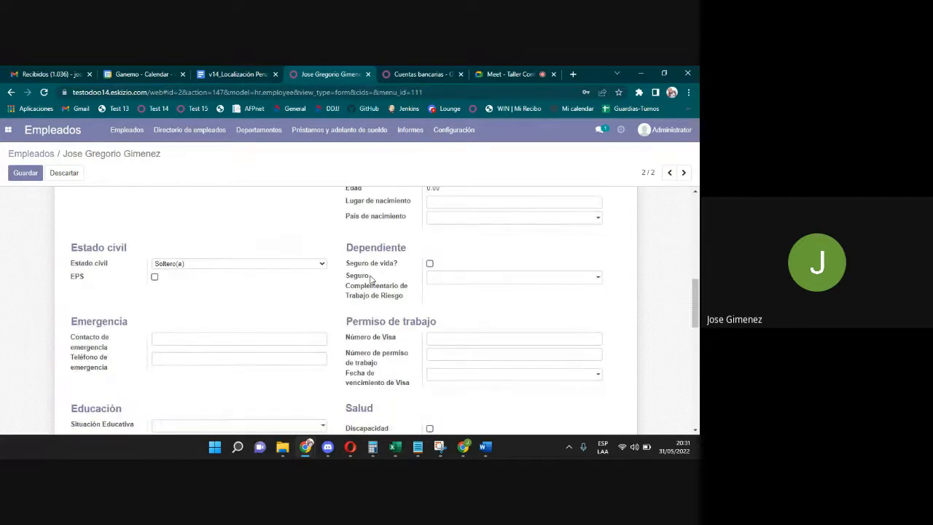
click(155, 277)
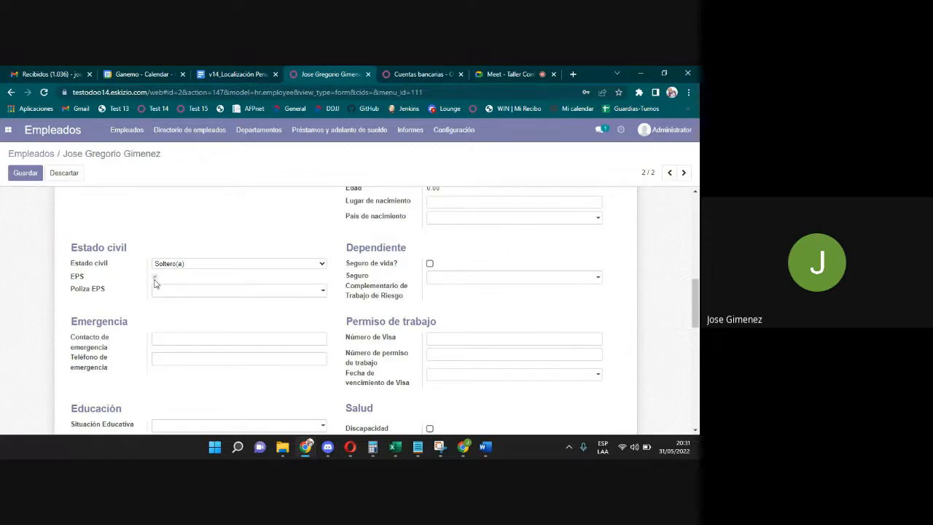
click(175, 295)
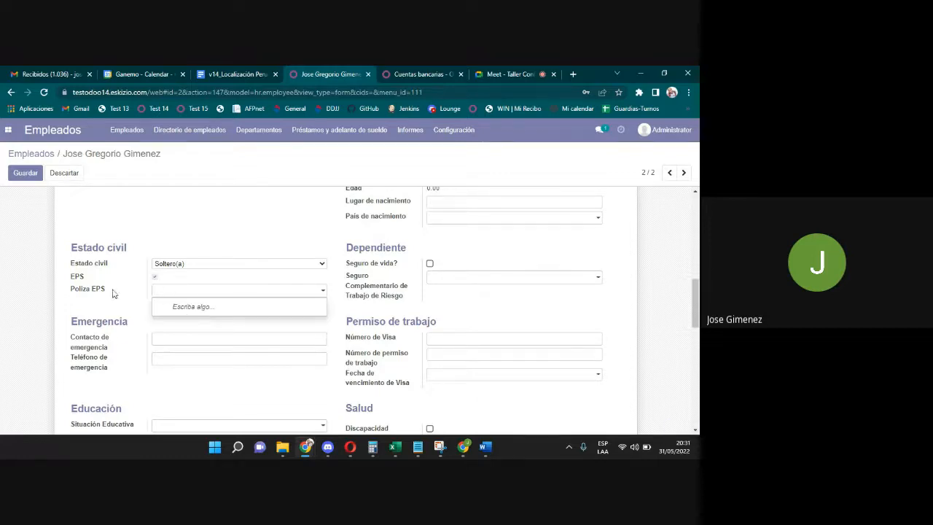
click(196, 290)
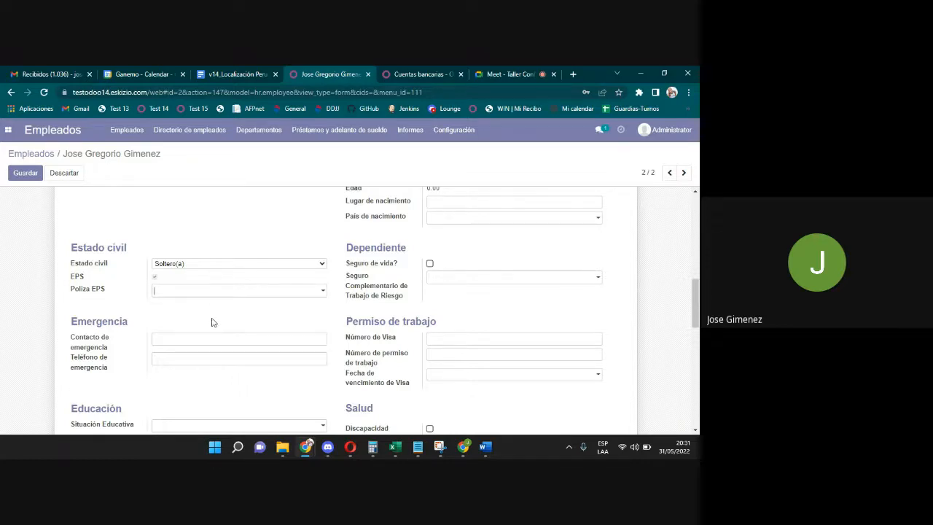
click(205, 294)
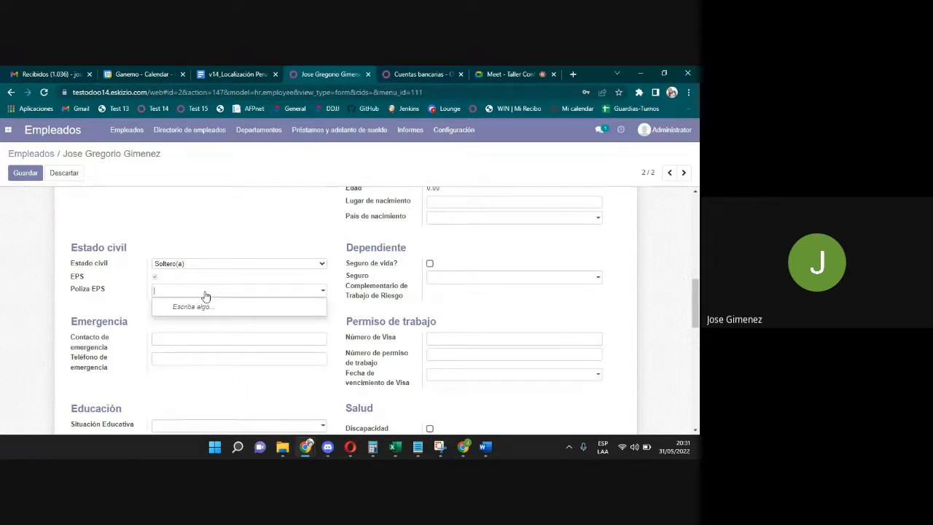
text(r)
text(RIMAC)
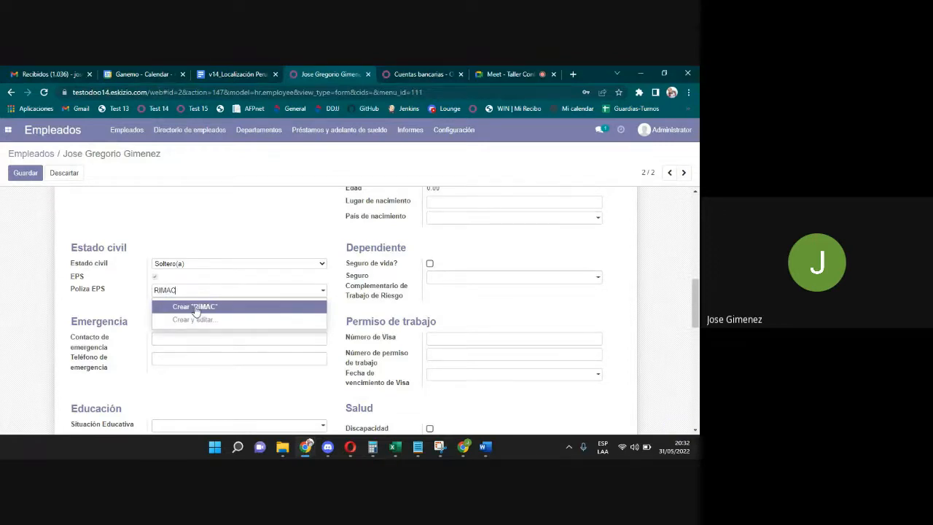
click(196, 311)
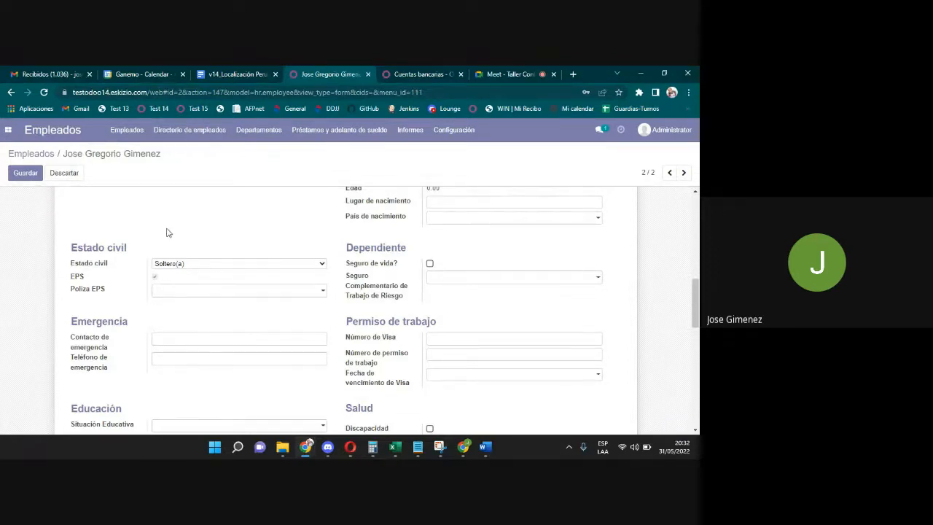
click(184, 292)
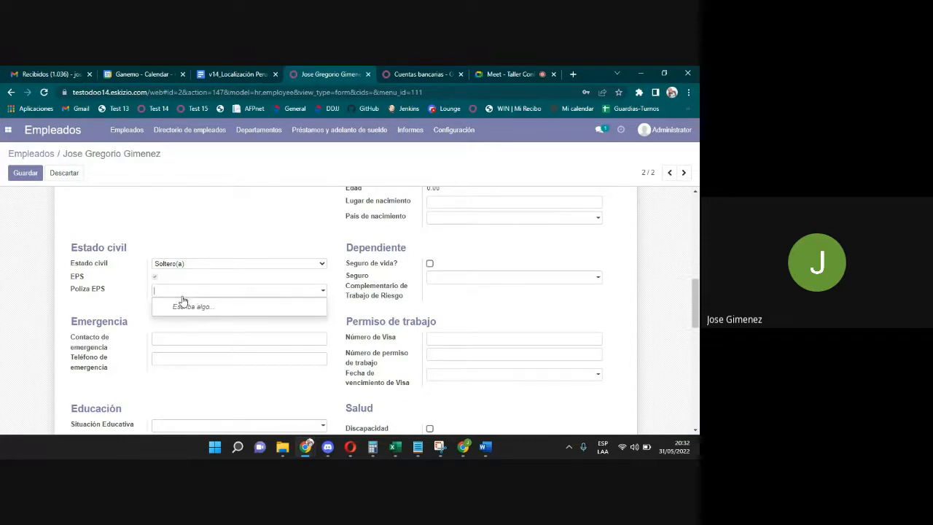
text(RIMAC)
In the full policy form, set the EPS policy dates from 01/05/2022 to 31/12/2022.
click(187, 319)
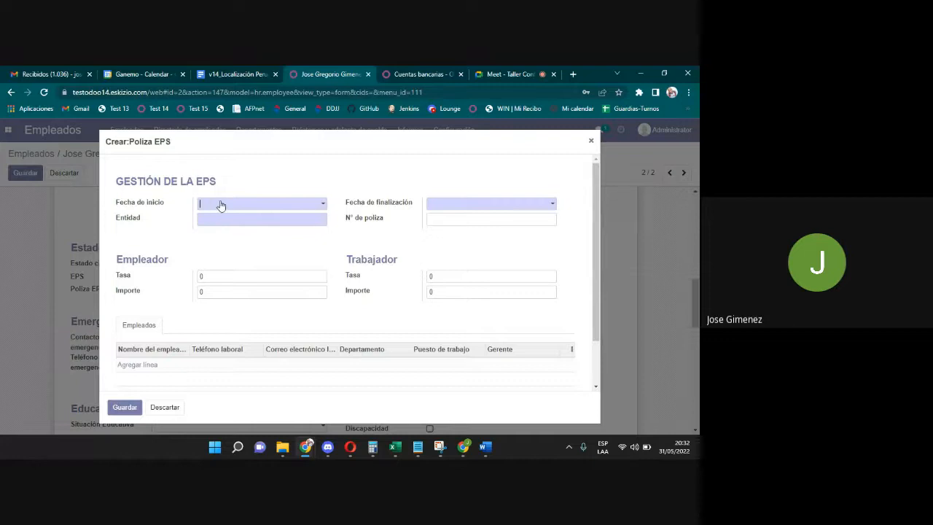
click(221, 206)
click(257, 204)
click(223, 206)
click(235, 251)
click(481, 203)
click(472, 220)
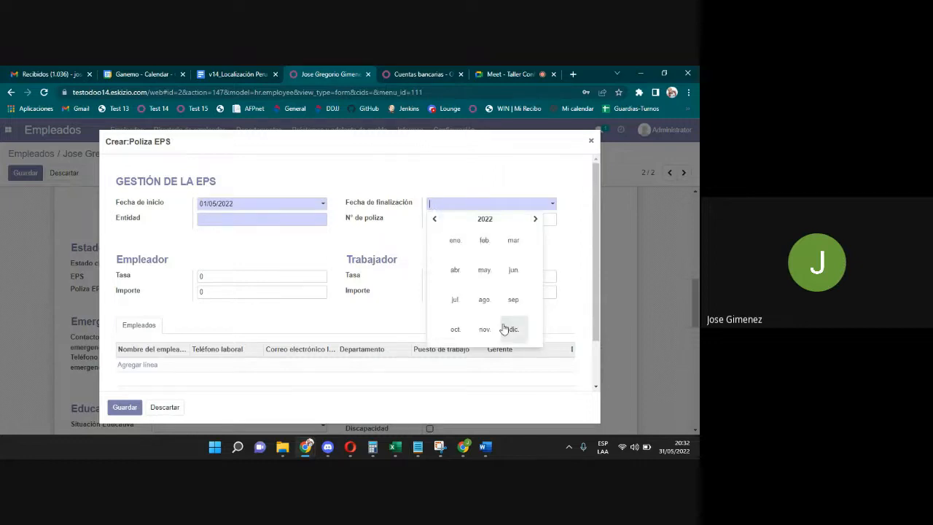
click(513, 329)
click(536, 313)
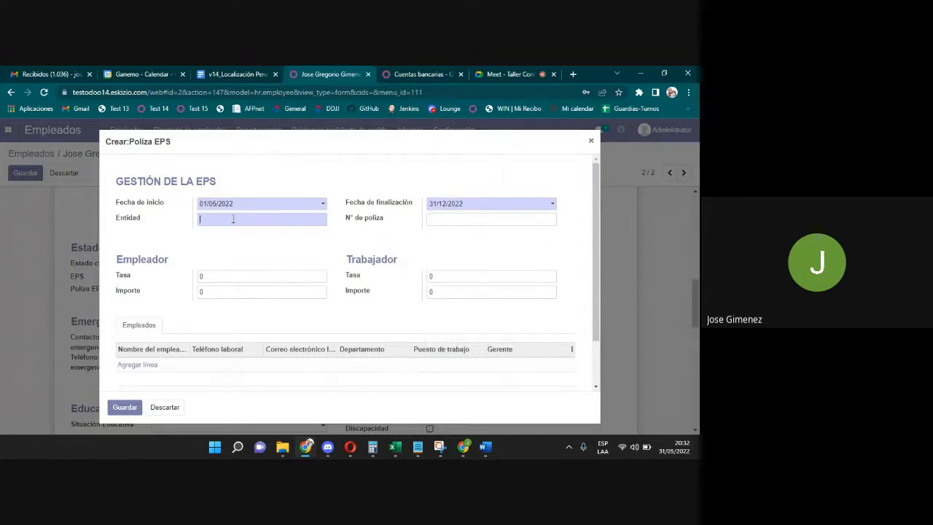
Enter entity RIMACXXXXXX, employer amount 25 and worker amount 30.
click(233, 218)
text(RIMAC)
text(XXXXXX)
drag(171, 263, 115, 258)
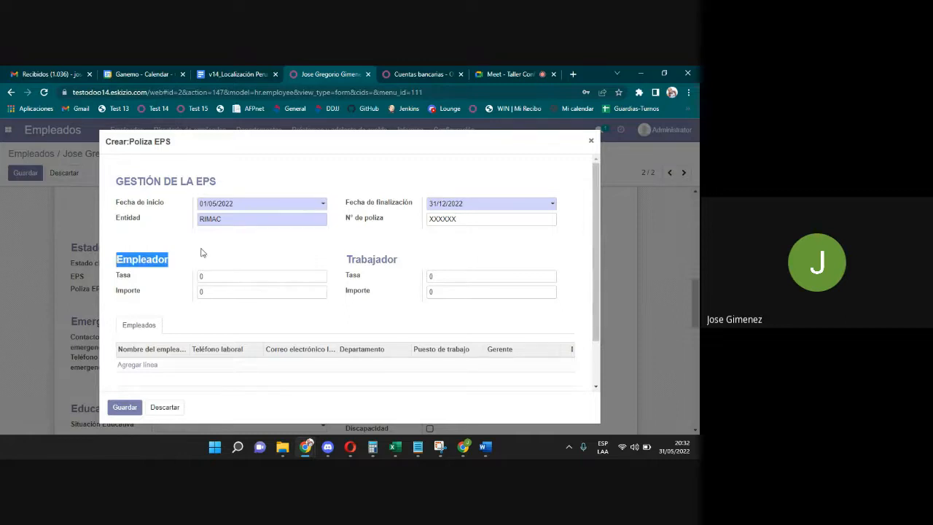
drag(409, 263, 353, 260)
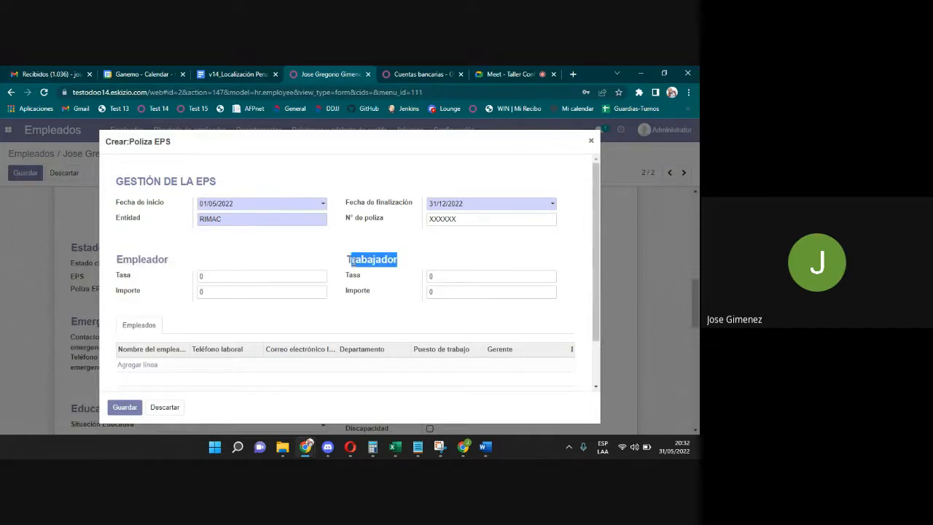
double_click(204, 278)
drag(208, 291, 160, 301)
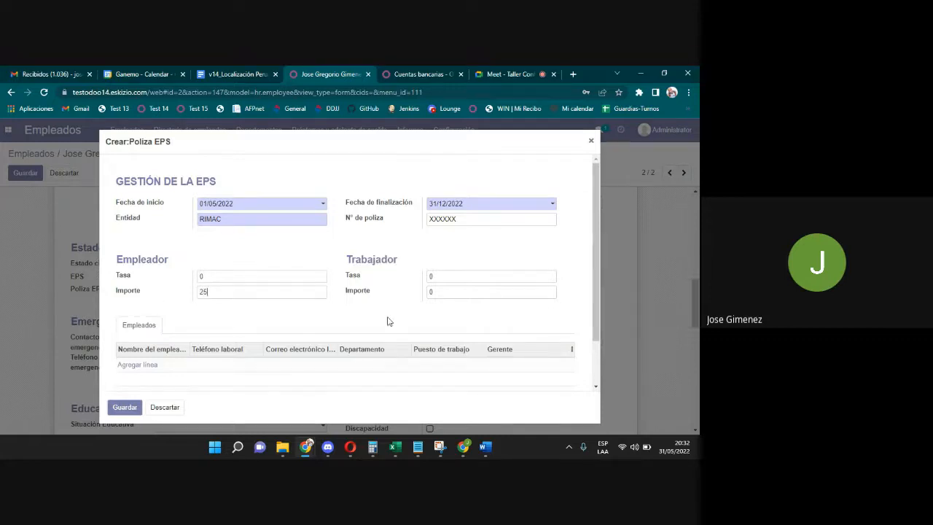
double_click(439, 293)
text(30)
Save the RIMAC policy and assign RIMAC-XXXXXX as the employee's Póliza EPS.
click(125, 407)
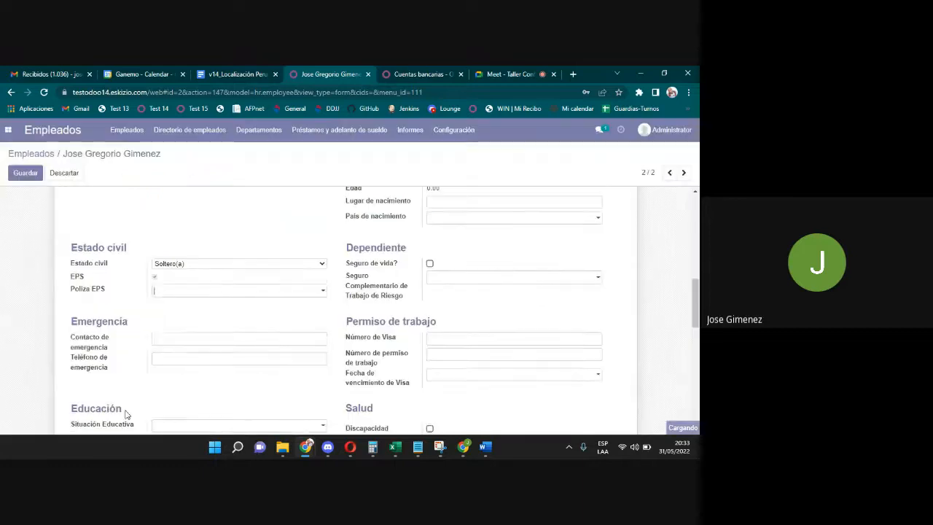
click(179, 291)
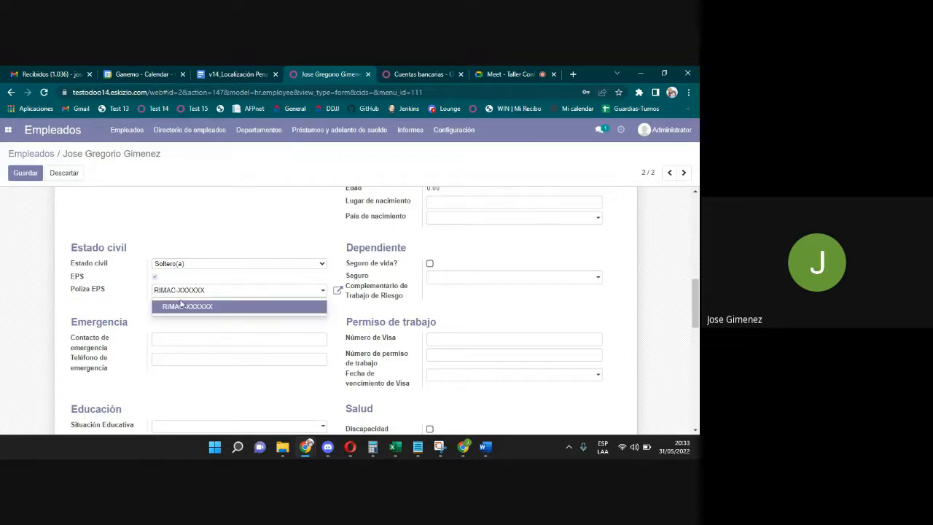
click(202, 295)
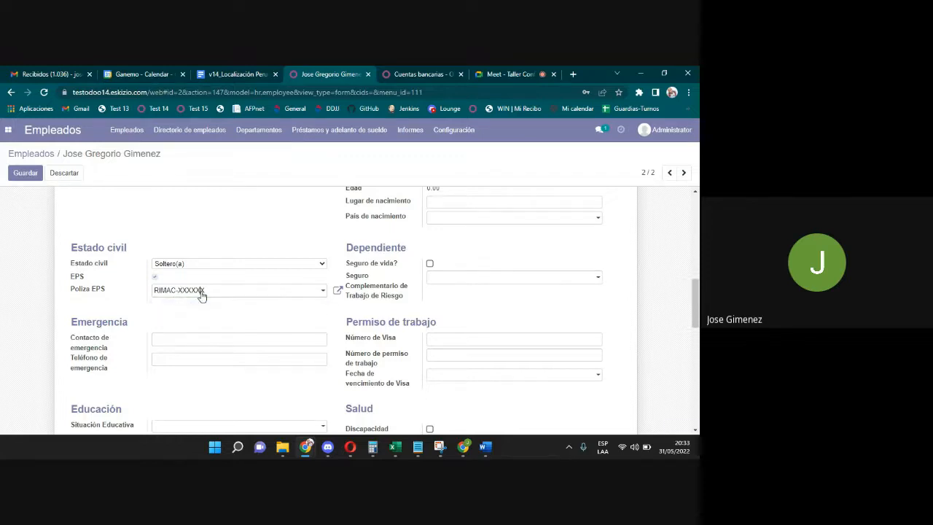
click(201, 294)
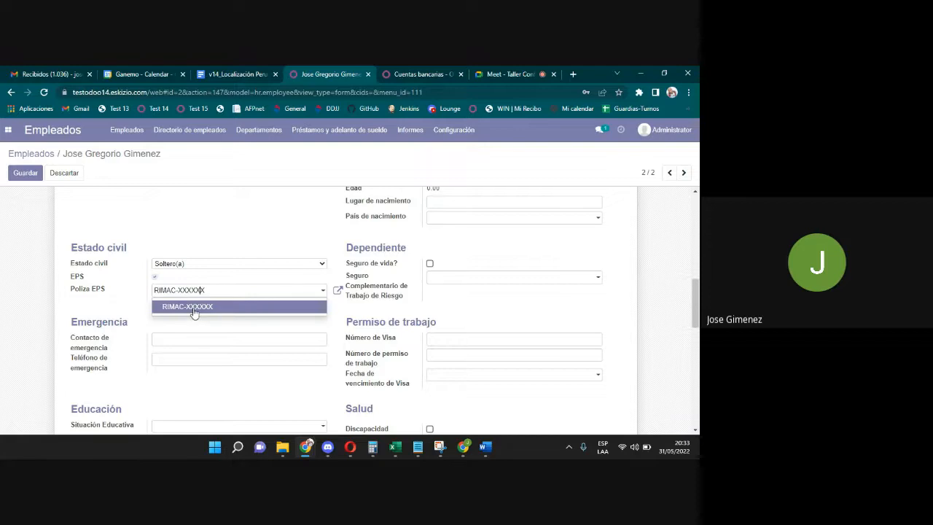
click(194, 307)
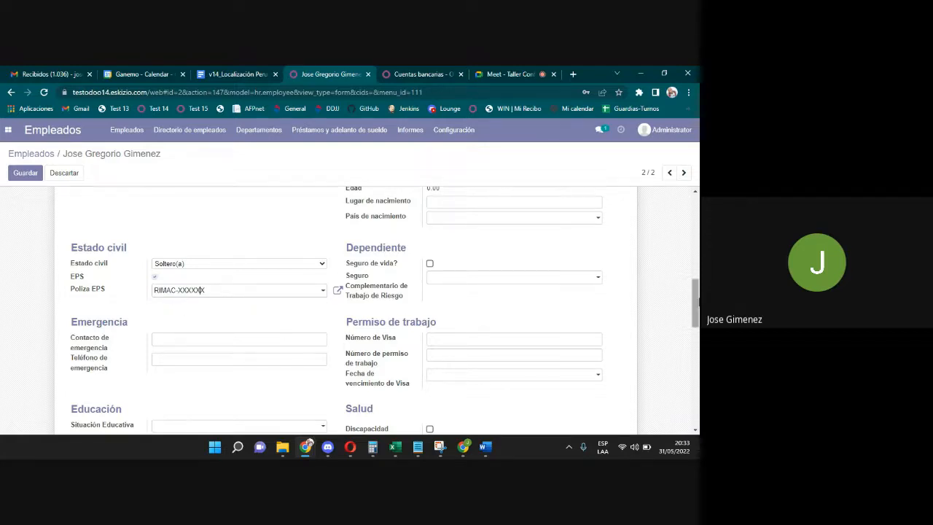
drag(696, 302, 698, 307)
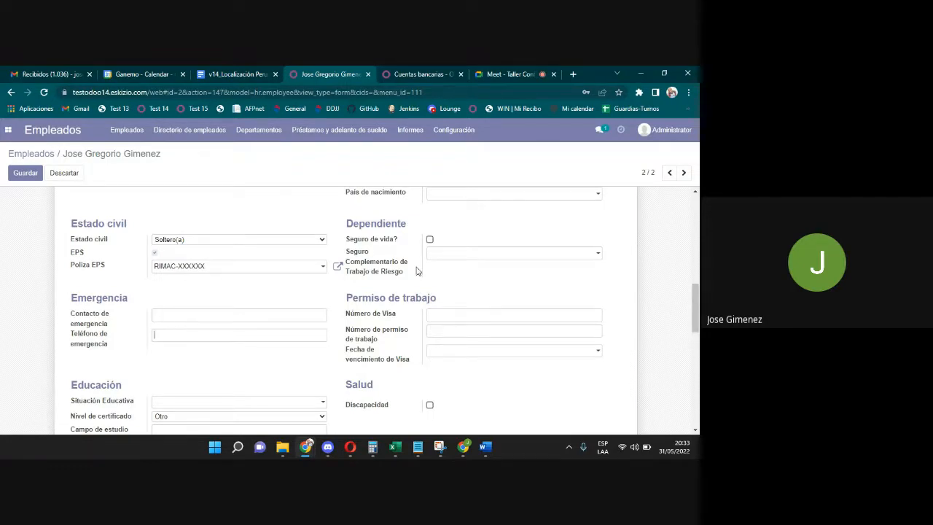
Set education status ESPECIAL INCOMPLETA and certificate level Licenciado, then begin Campo de estudio and Campo 1.
scroll(390, 281, down, 4)
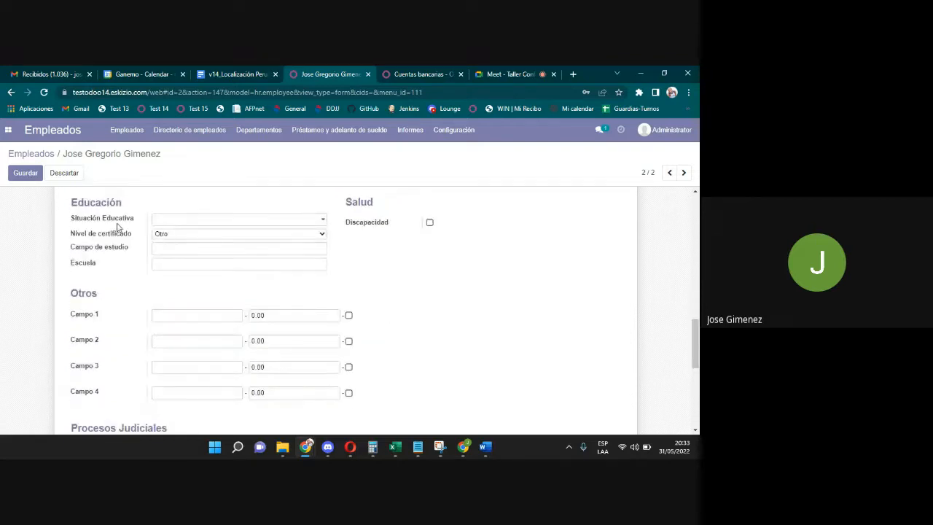
click(165, 220)
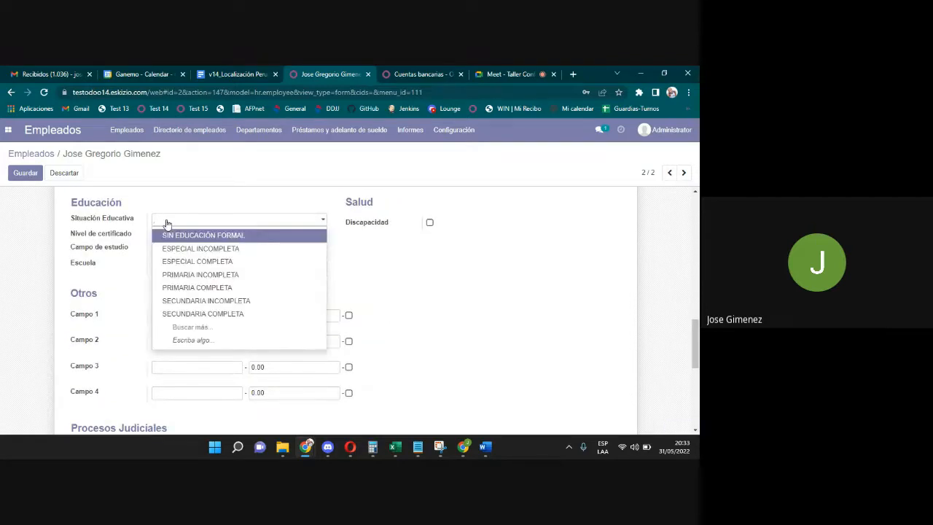
click(177, 251)
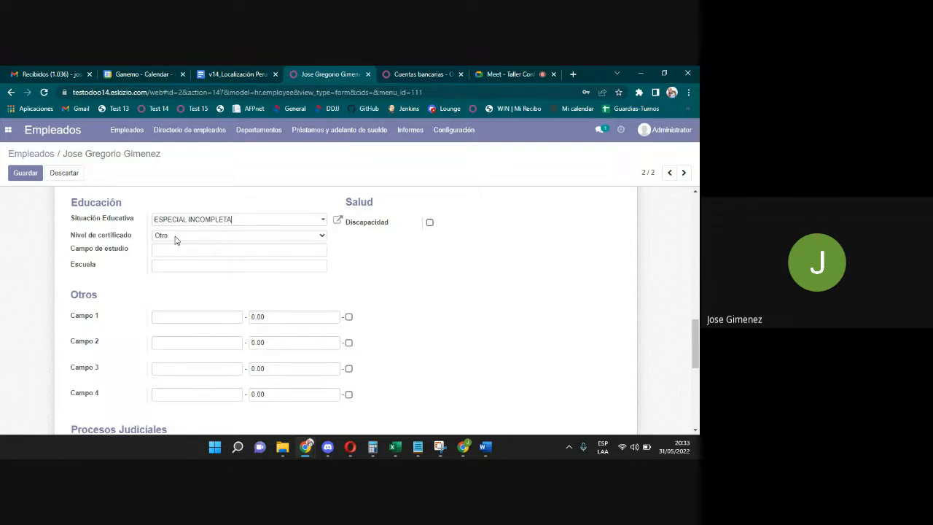
click(175, 237)
click(178, 253)
click(176, 253)
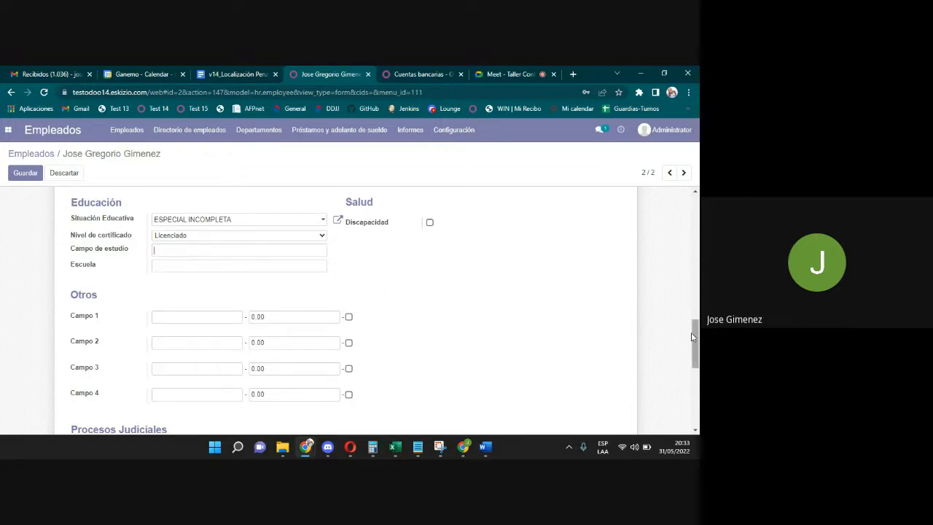
scroll(696, 341, down, 2)
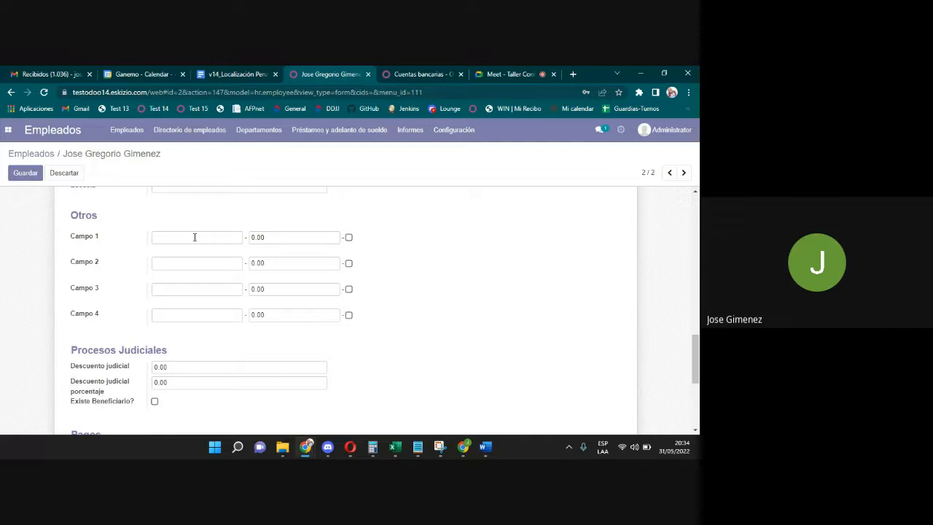
click(194, 237)
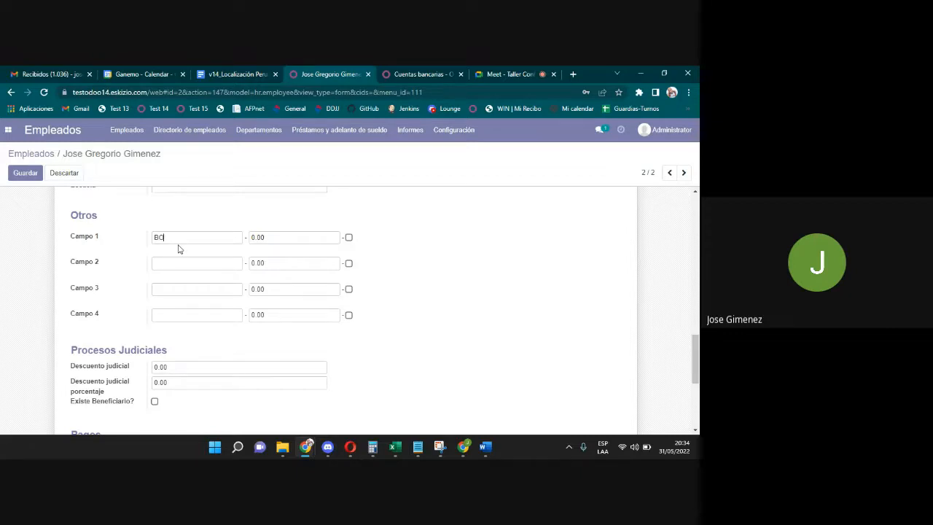
Finish the Campo 1 description as 'Bono de Asistencia' and enter an amount of 100.
text(o de Asistencia)
drag(292, 236, 195, 231)
text(100)
drag(283, 237, 239, 237)
click(309, 227)
Check the 'Bono de Asistencia' description text, then move down to the empty Campo 2.
drag(221, 235, 52, 226)
click(194, 238)
drag(211, 238, 170, 238)
right_click(218, 244)
click(215, 237)
click(215, 235)
drag(218, 238, 154, 230)
click(222, 239)
drag(214, 240, 78, 236)
click(169, 237)
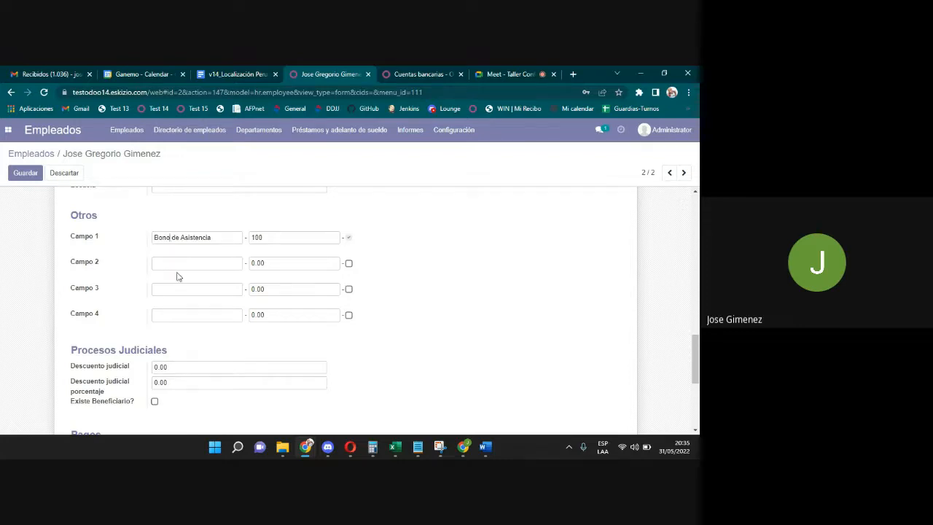
click(179, 265)
mouse_move(696, 355)
mouse_down()
mouse_move(698, 392)
mouse_move(697, 363)
mouse_move(697, 371)
mouse_up()
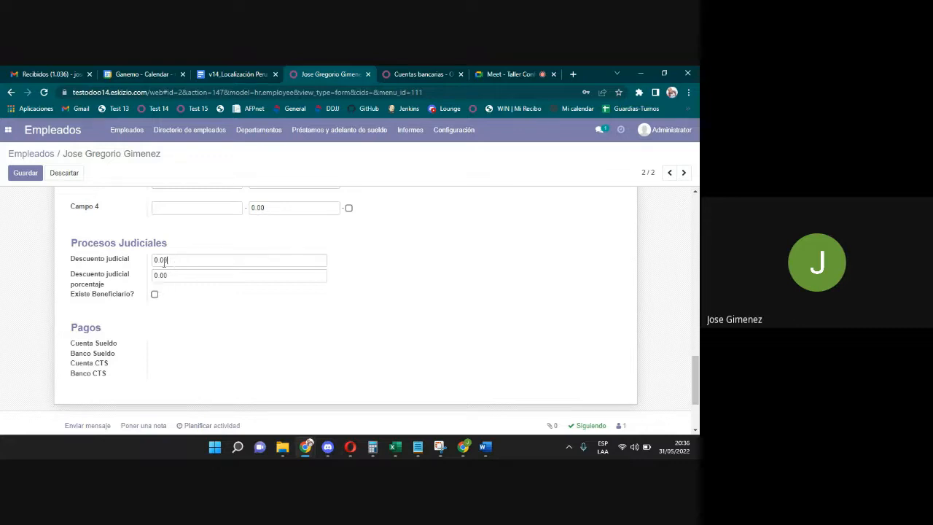
Set Descuento judicial to 0, keeping the 0.30 percentage.
drag(164, 260, 154, 260)
text(250)
drag(156, 259, 125, 273)
text(00)
Tick 'Existe Beneficiario?' and open the Beneficiario list.
click(154, 295)
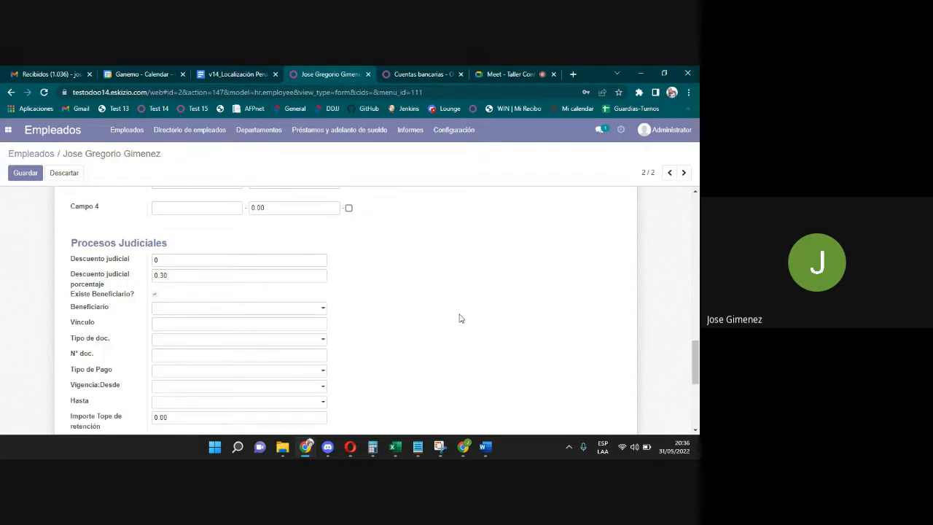
scroll(377, 323, down, 2)
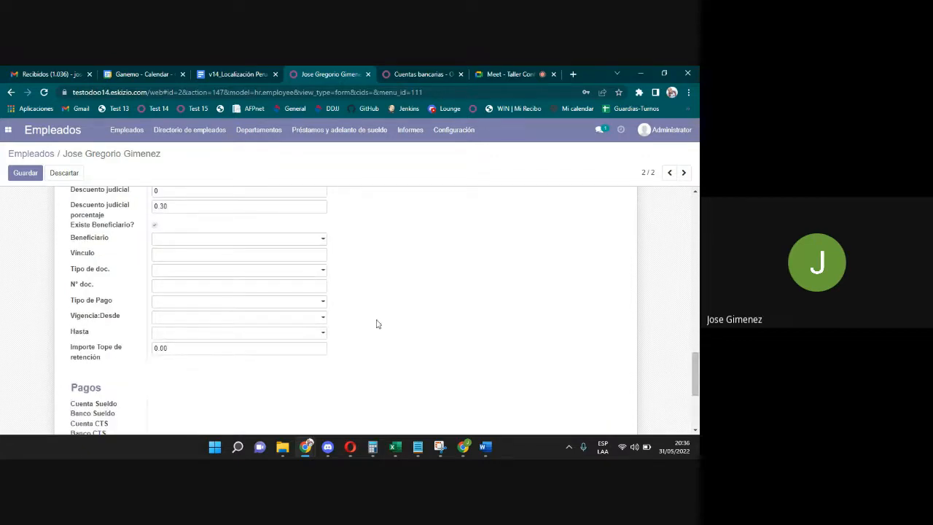
click(180, 238)
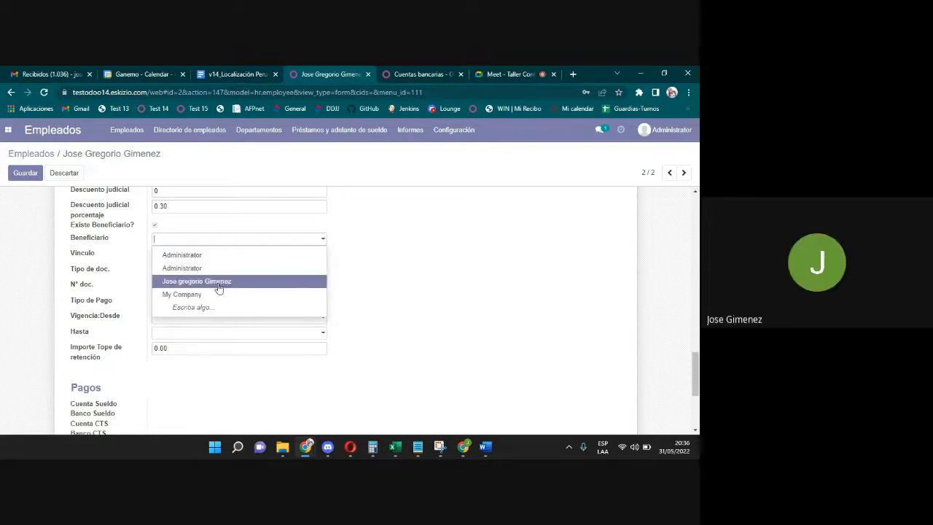
Create a new beneficiary contact from the typed name in Beneficiario.
click(398, 266)
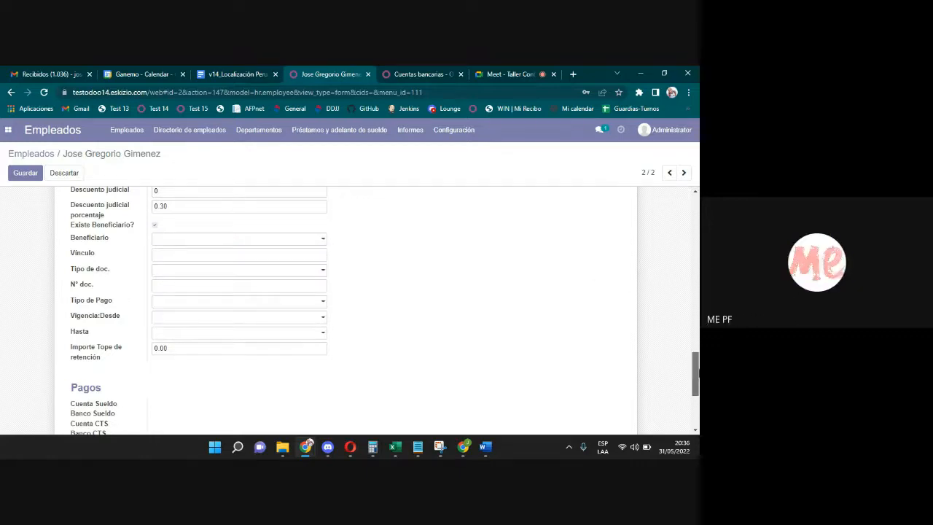
scroll(696, 369, up, 1)
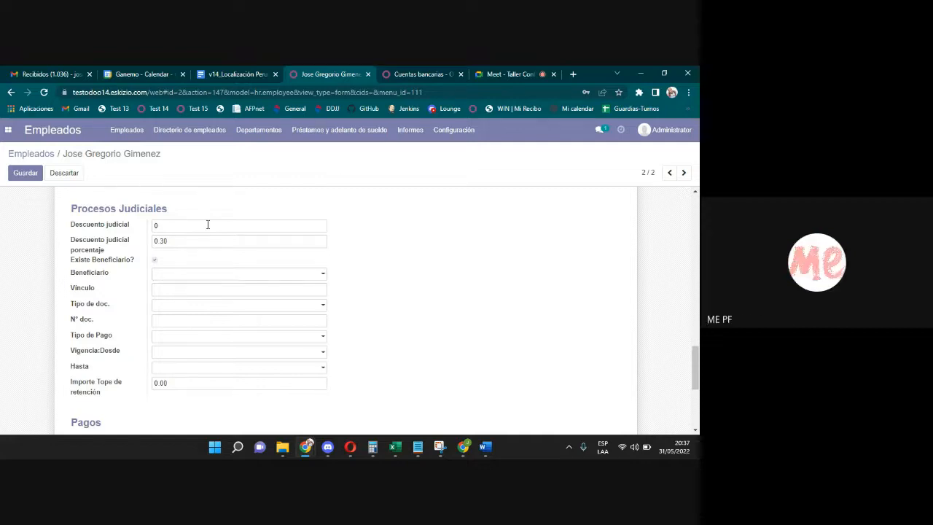
click(194, 275)
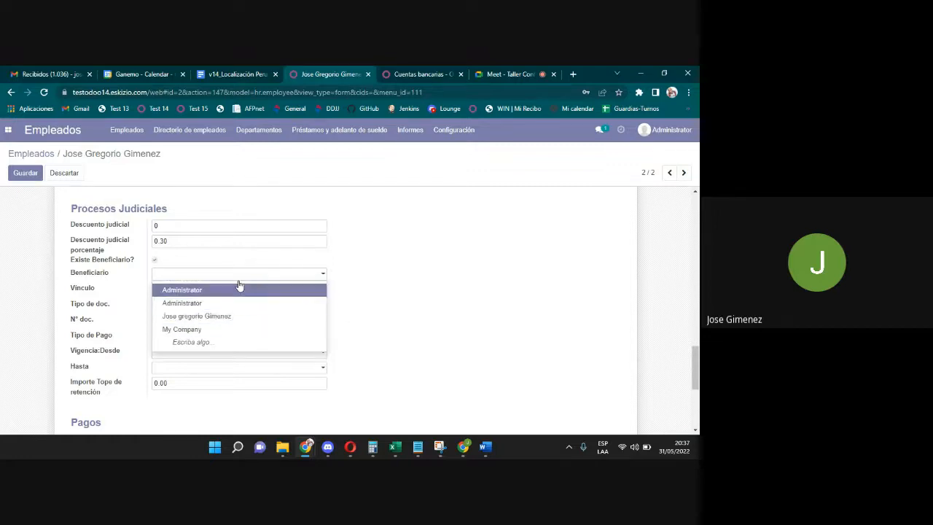
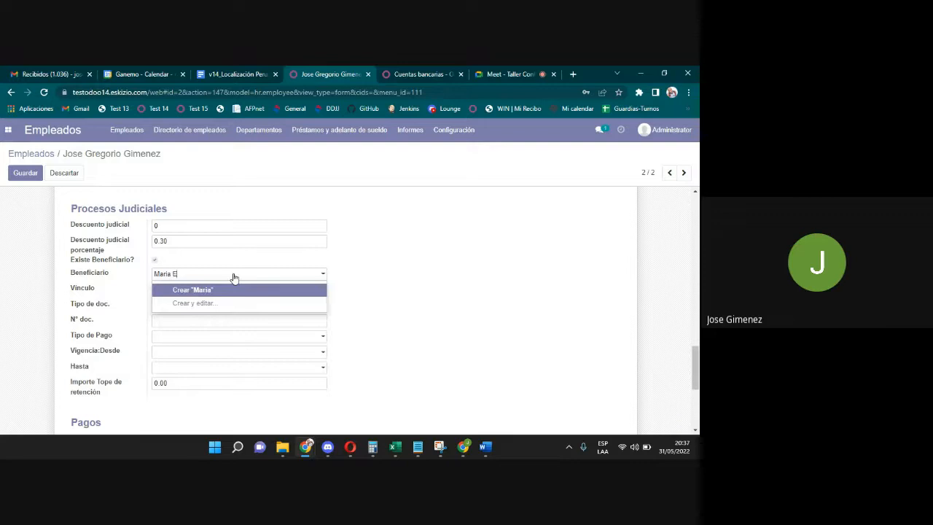
click(214, 291)
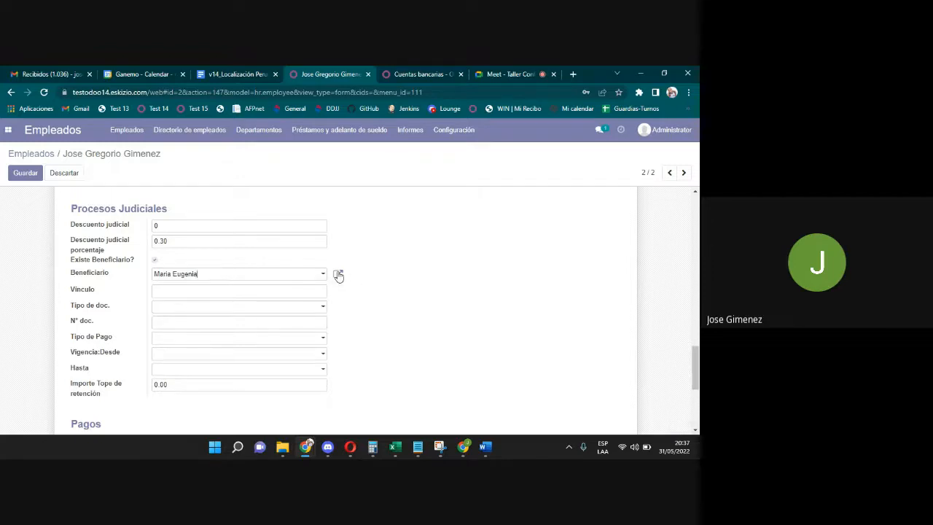
Open the new contact record, discard it unchanged, and start entering esposa as Vínculo.
click(338, 275)
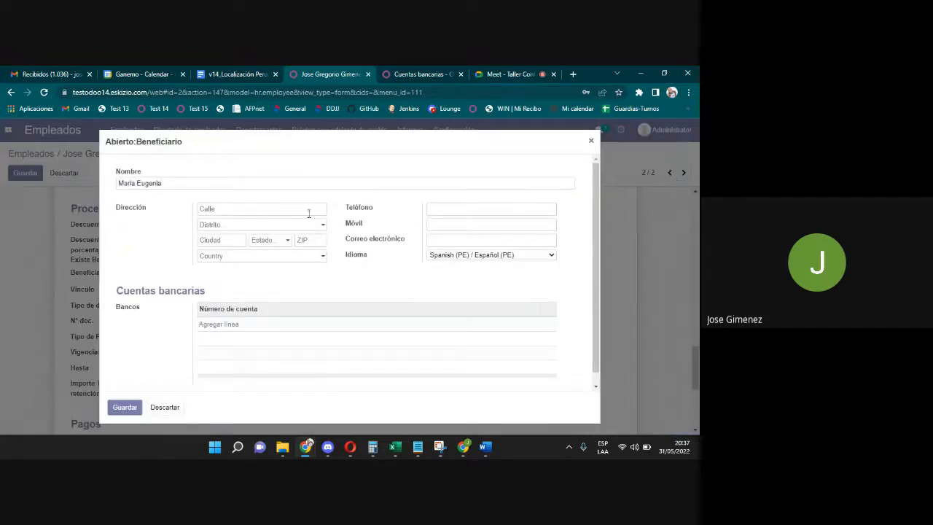
click(168, 408)
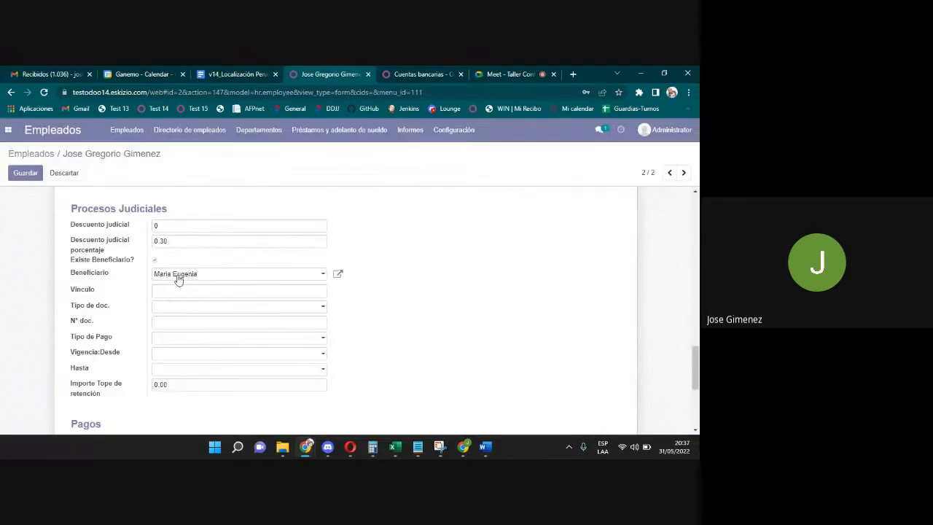
click(204, 293)
text(esposa)
Set the beneficiary's document type to DNI and payment type to DEPÓSITO EN CUENTA.
click(195, 306)
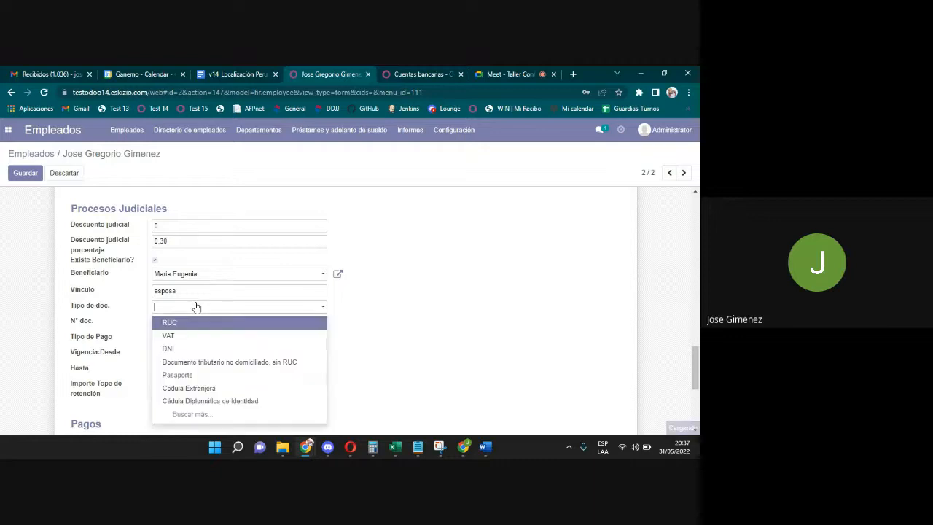
click(193, 334)
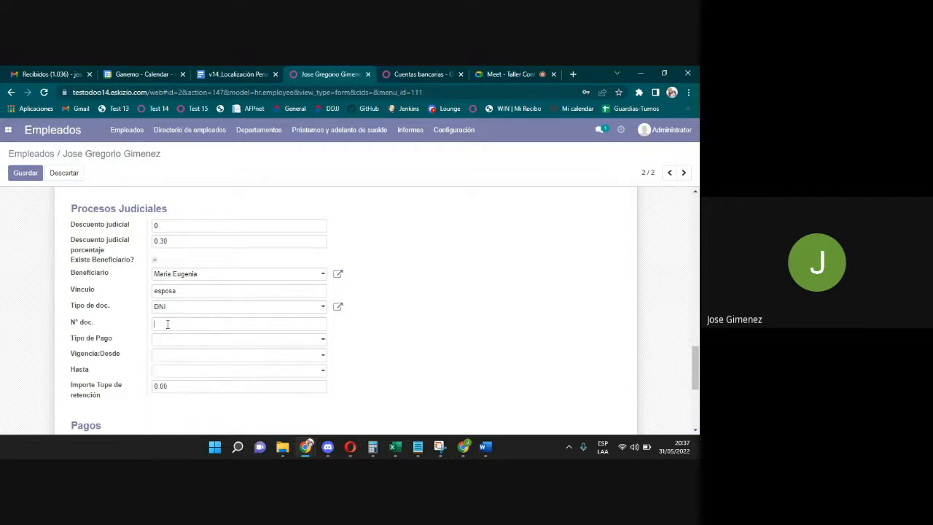
click(167, 343)
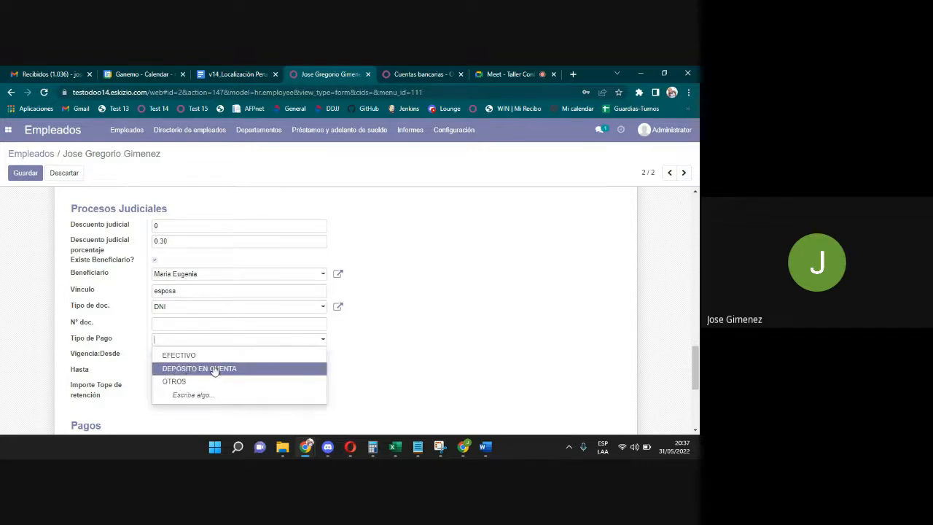
click(214, 370)
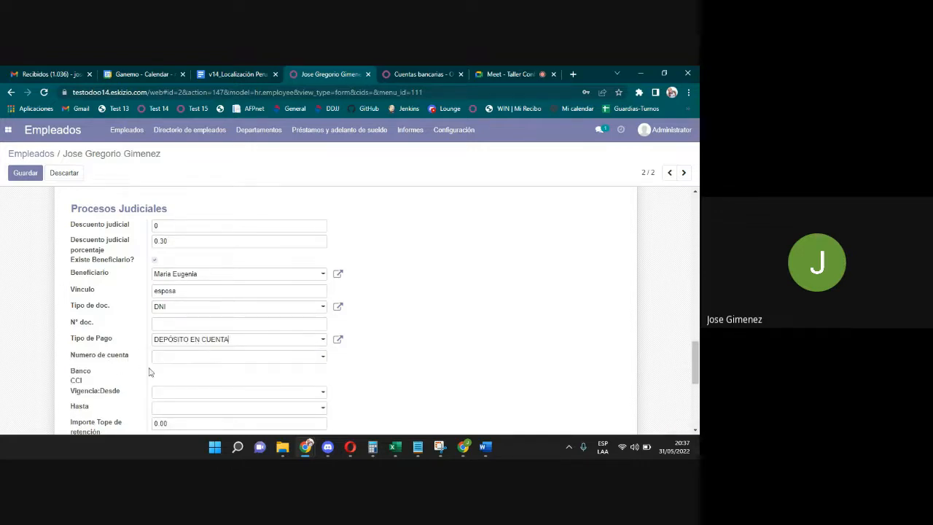
click(182, 362)
scroll(346, 308, down, 2)
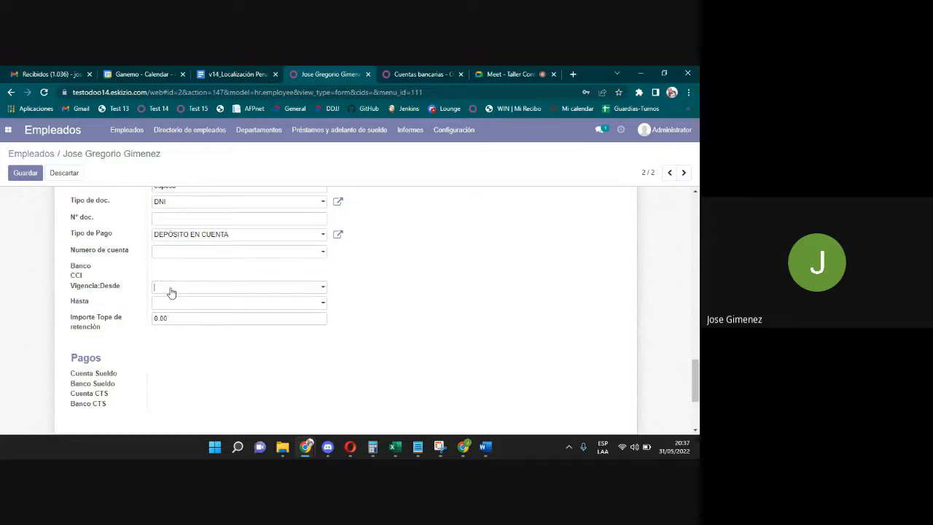
Set the Desde date to 01/01/2022.
click(170, 289)
click(170, 289)
click(170, 289)
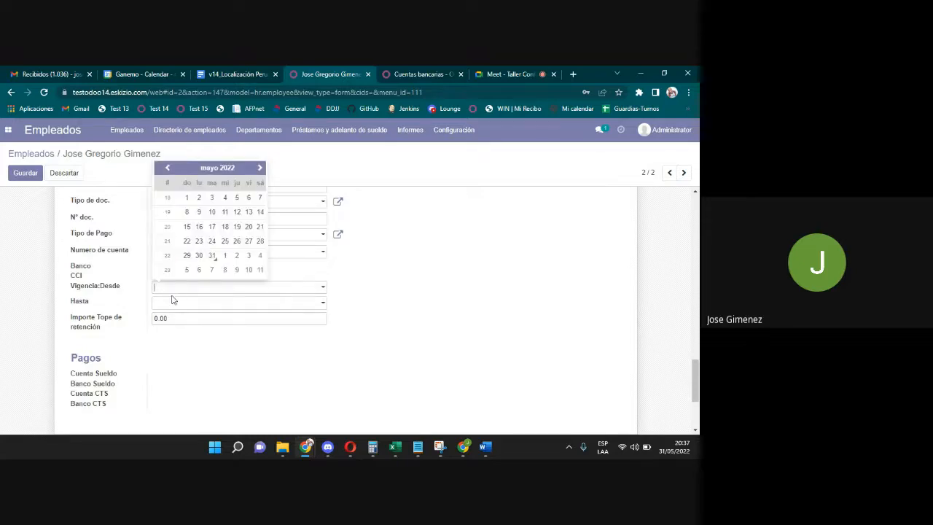
click(173, 301)
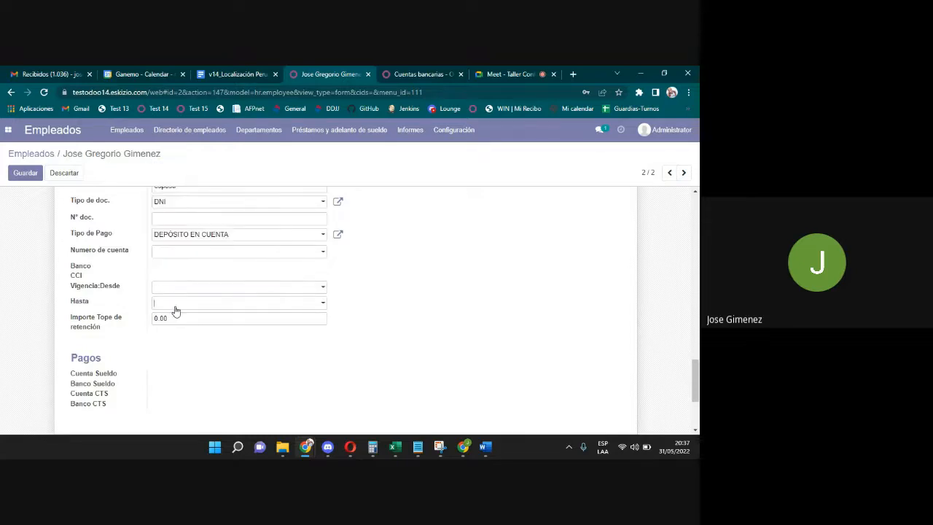
click(300, 289)
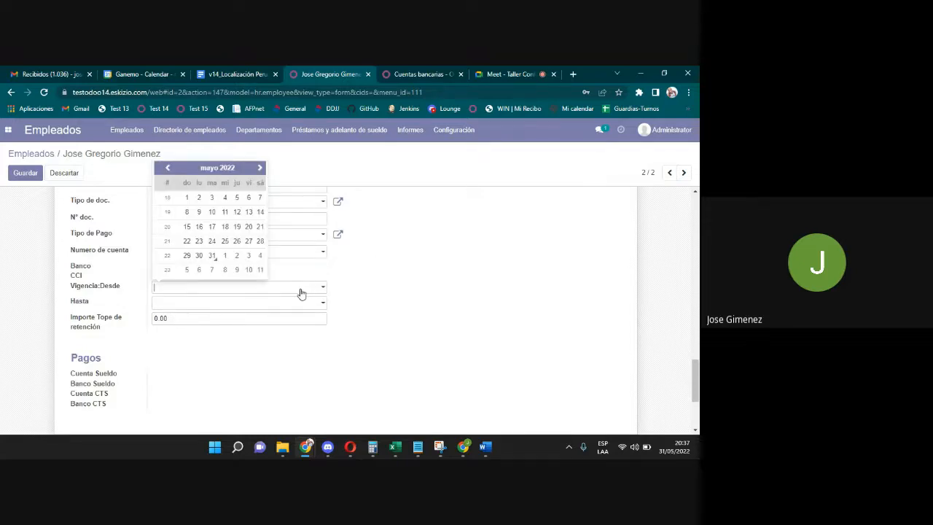
click(205, 175)
click(180, 175)
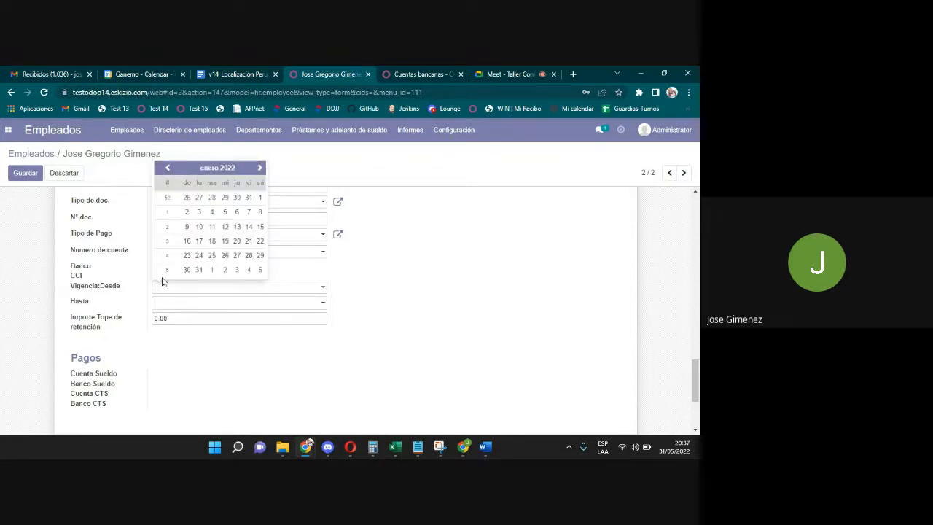
click(260, 198)
Set the Hasta date to 31/12/2022.
click(196, 304)
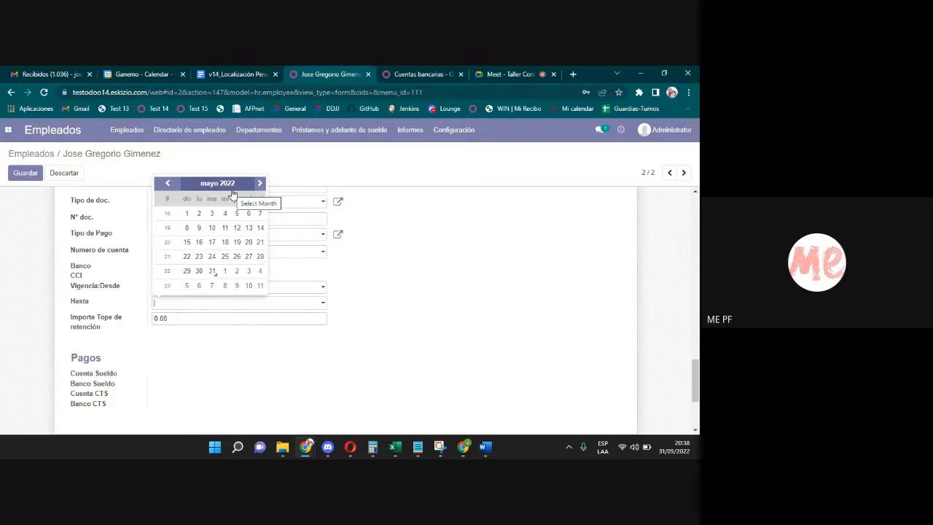
click(221, 186)
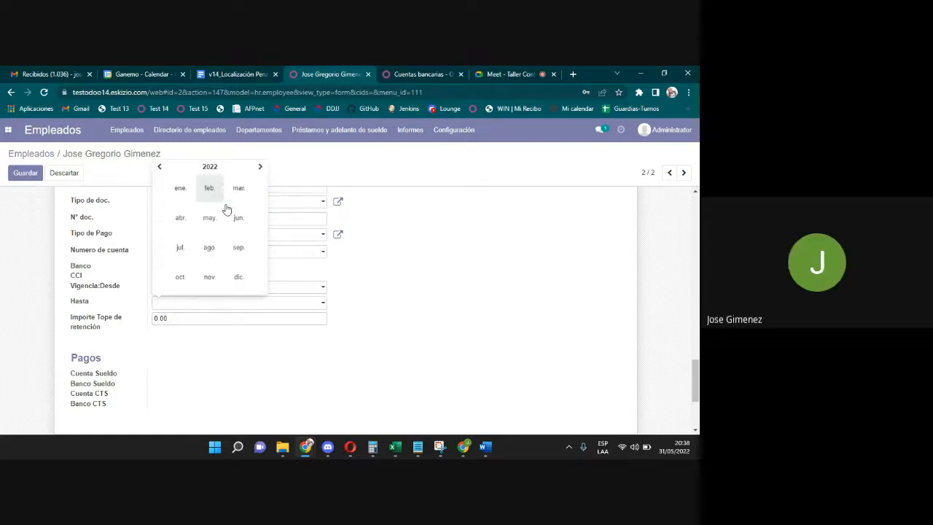
click(240, 281)
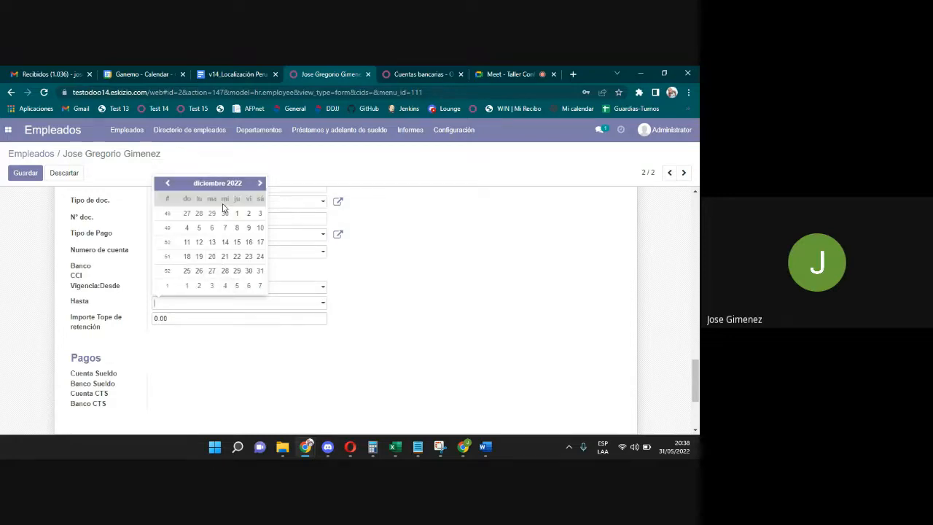
click(258, 271)
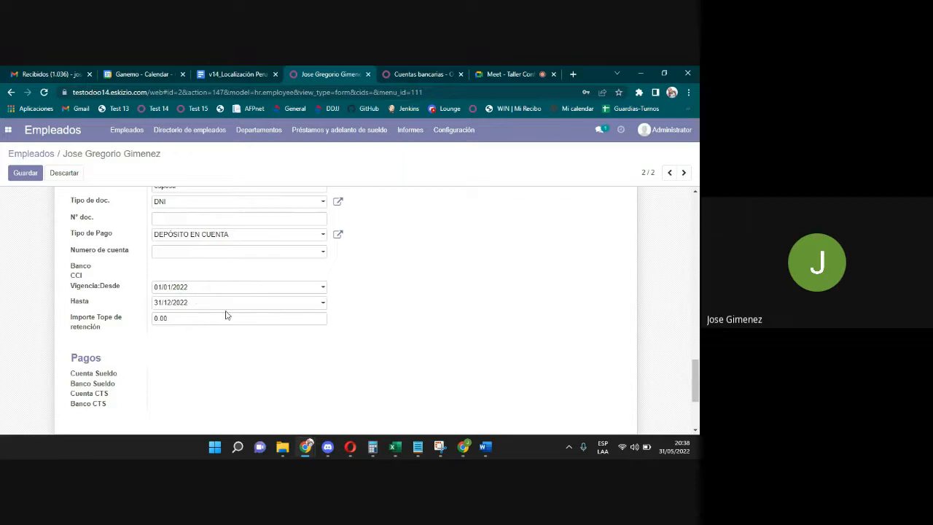
Locate the retention cap and 0.30 judicial percentage fields in Procesos Judiciales.
scroll(211, 289, up, 3)
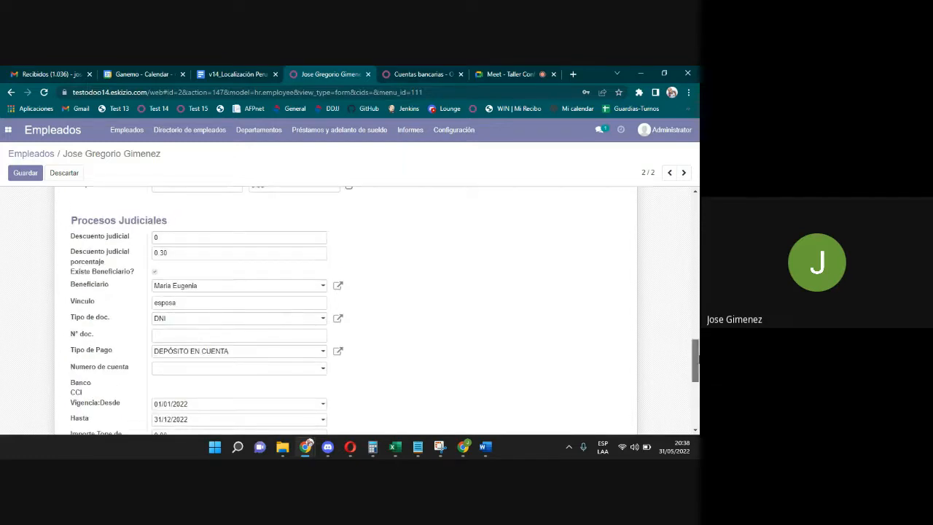
scroll(522, 333, down, 3)
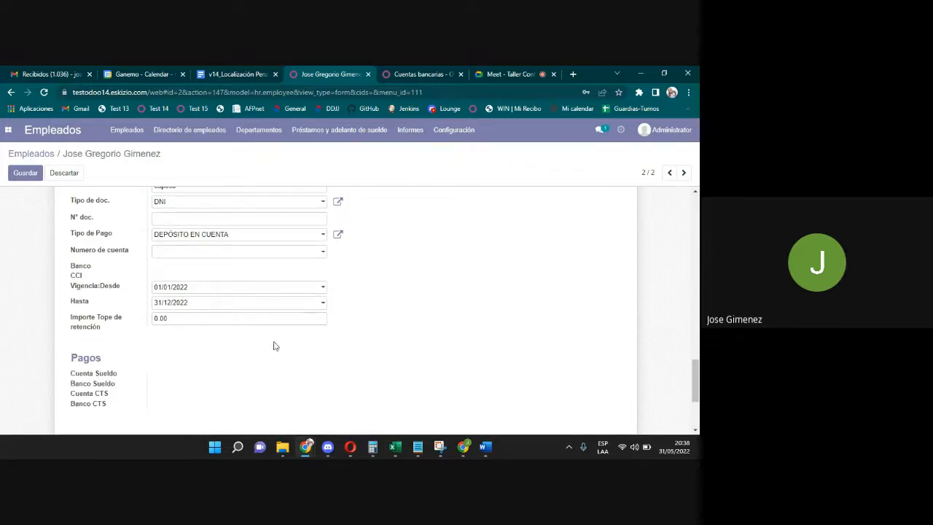
click(167, 319)
drag(696, 387, 696, 371)
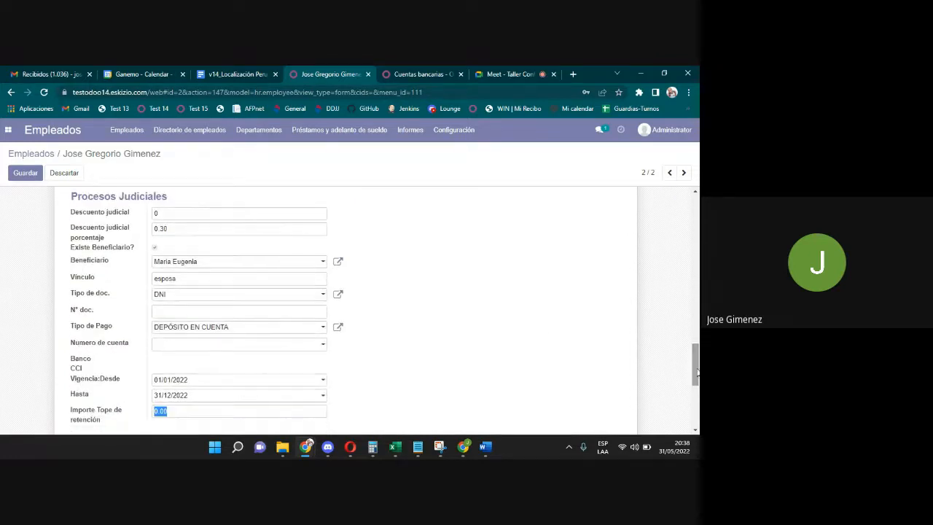
click(174, 228)
drag(148, 231, 316, 198)
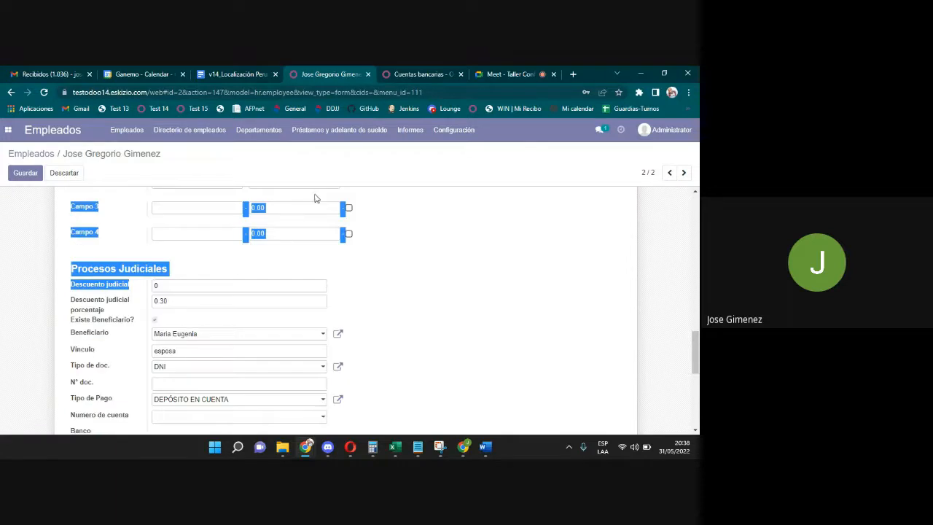
click(238, 294)
scroll(365, 310, down, 3)
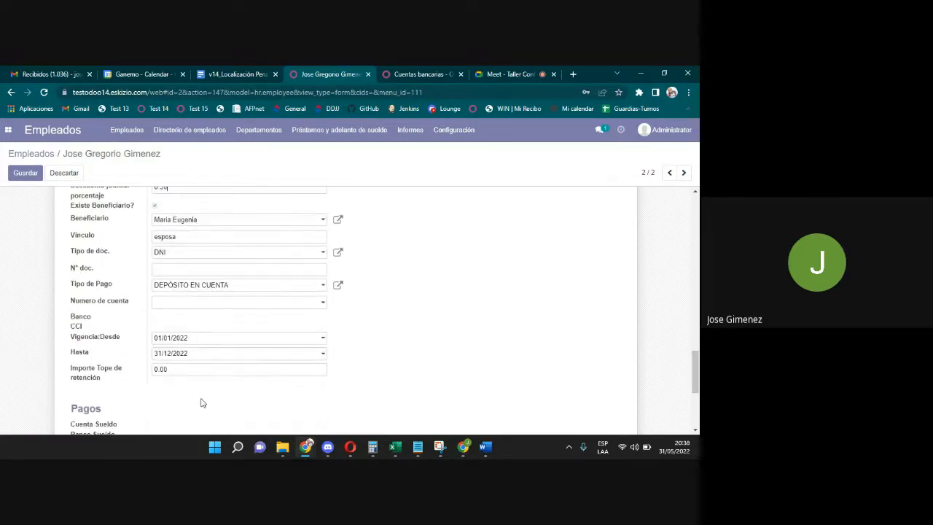
Replace the 0.00 Importe Tope de retención with 500 and verify the value.
drag(174, 370, 134, 369)
right_click(141, 371)
click(164, 380)
text(5)
double_click(179, 188)
scroll(168, 219, up, 3)
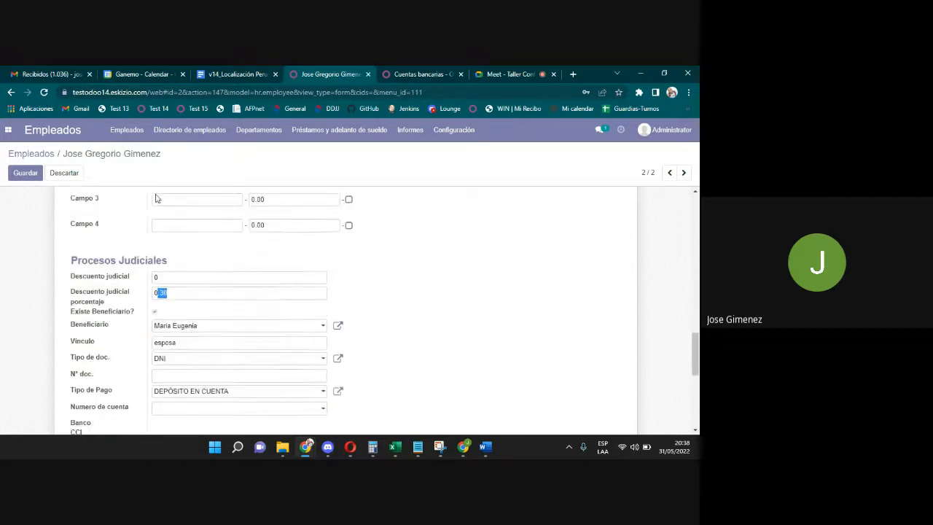
scroll(681, 317, down, 2)
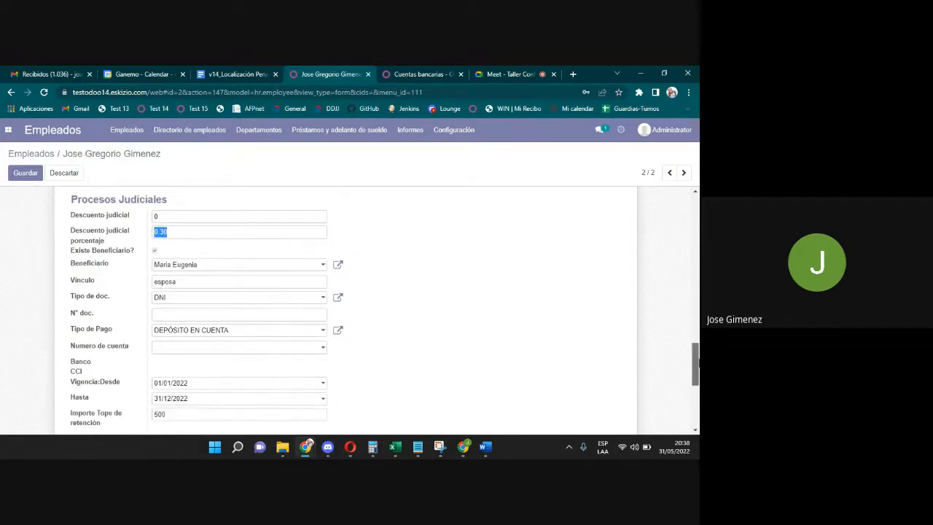
double_click(188, 411)
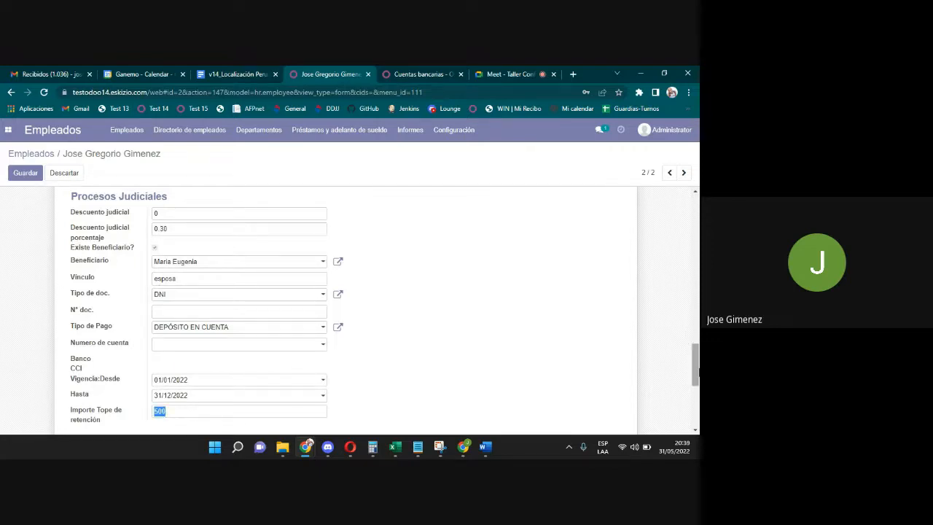
scroll(696, 368, down, 3)
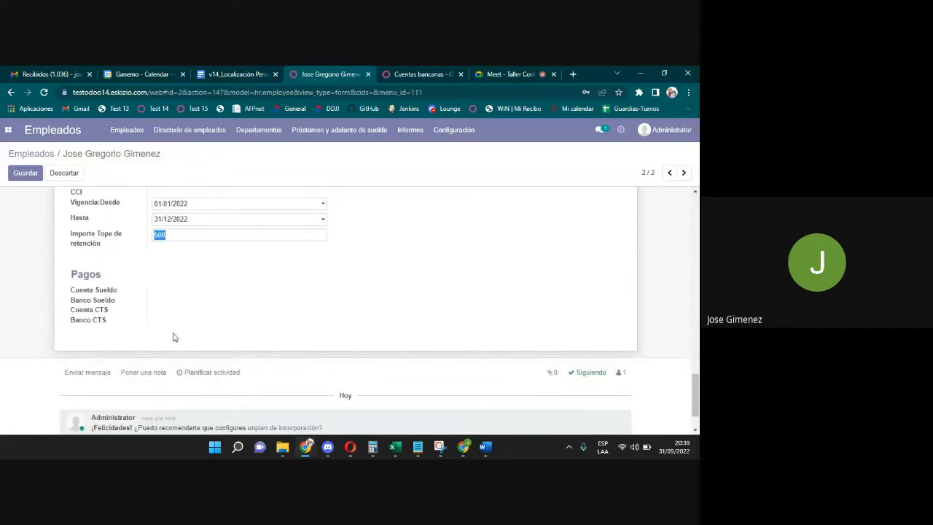
Save the employee record and review the salary and CTS accounts in Pagos.
click(26, 173)
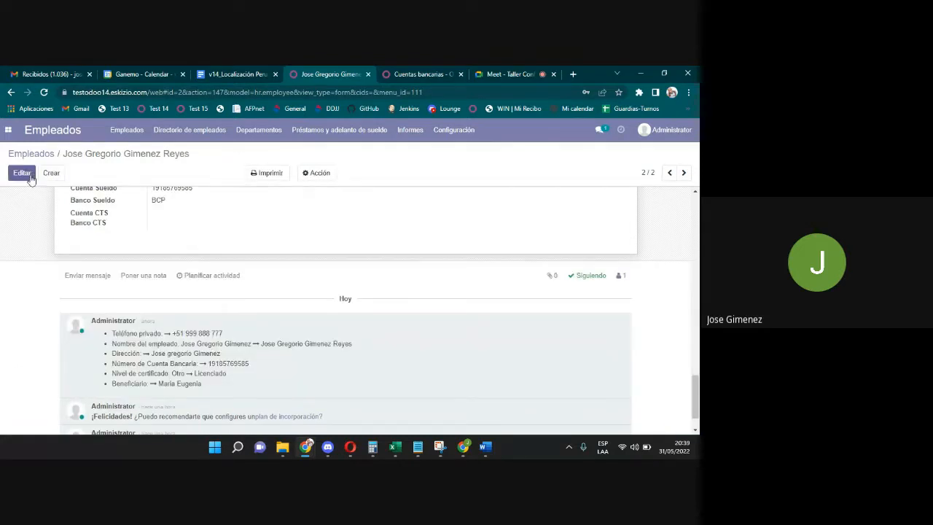
scroll(437, 245, up, 3)
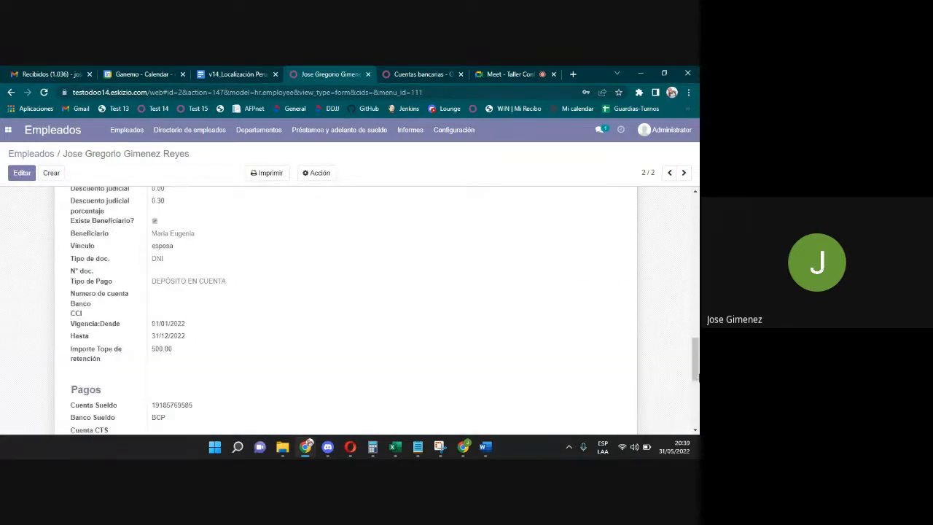
scroll(566, 369, down, 1)
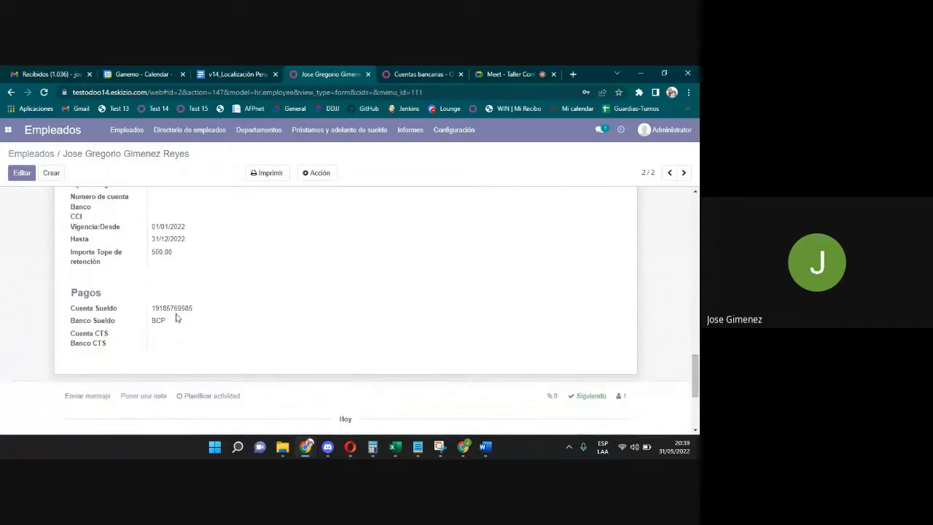
double_click(188, 309)
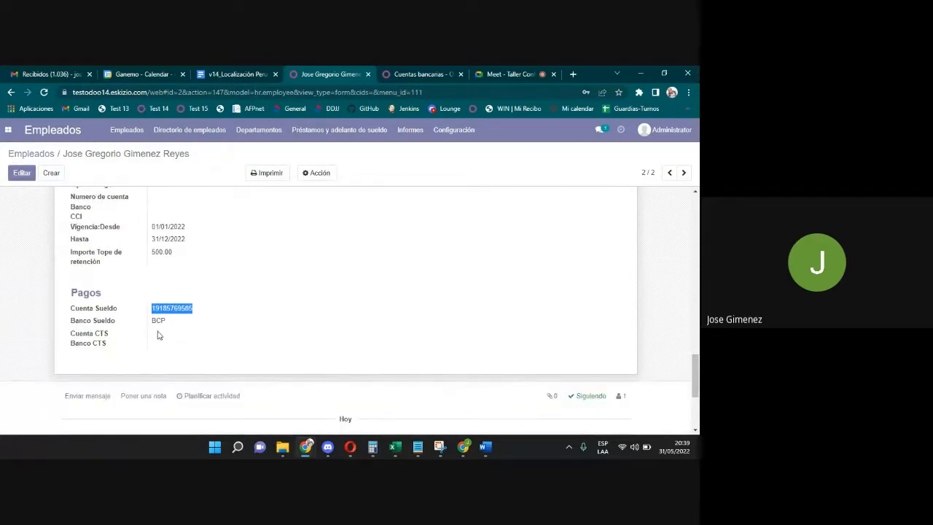
drag(172, 328, 138, 342)
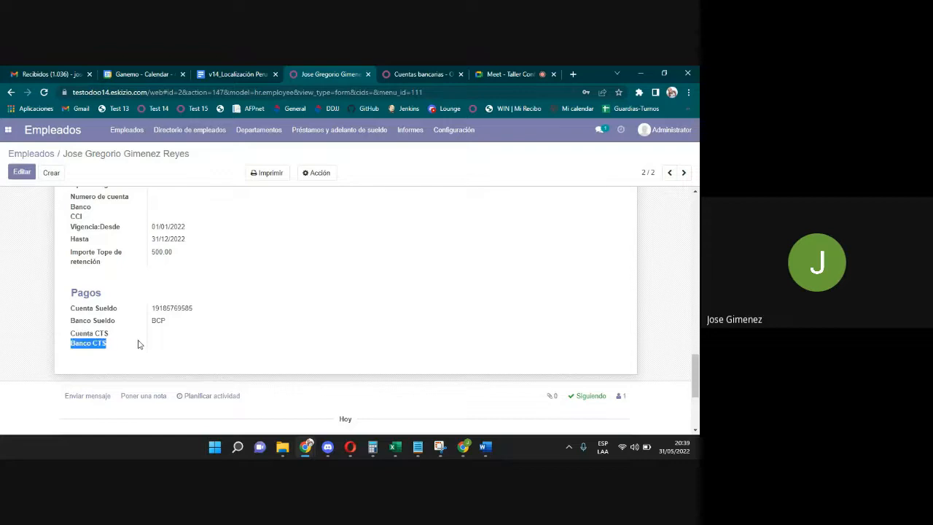
Return the record to edit mode and view the Cuentas bancarias list.
click(21, 173)
click(500, 72)
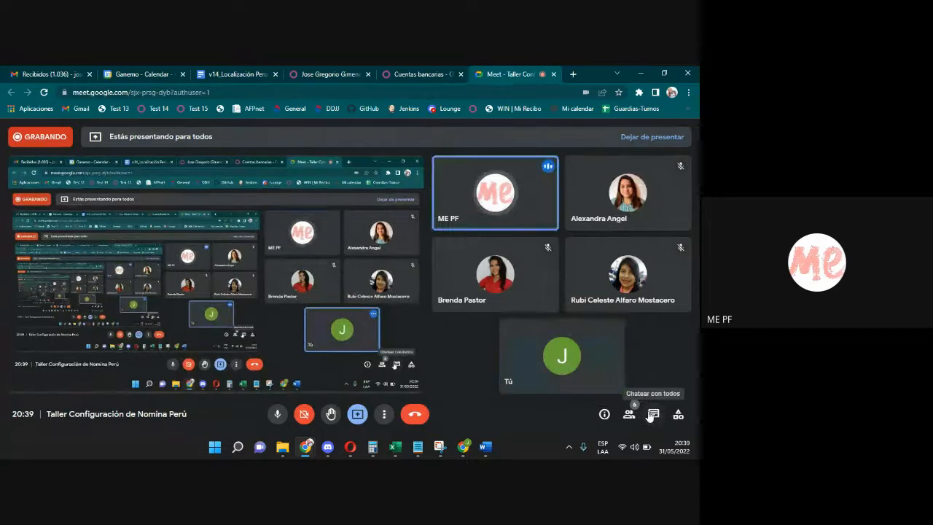
click(454, 73)
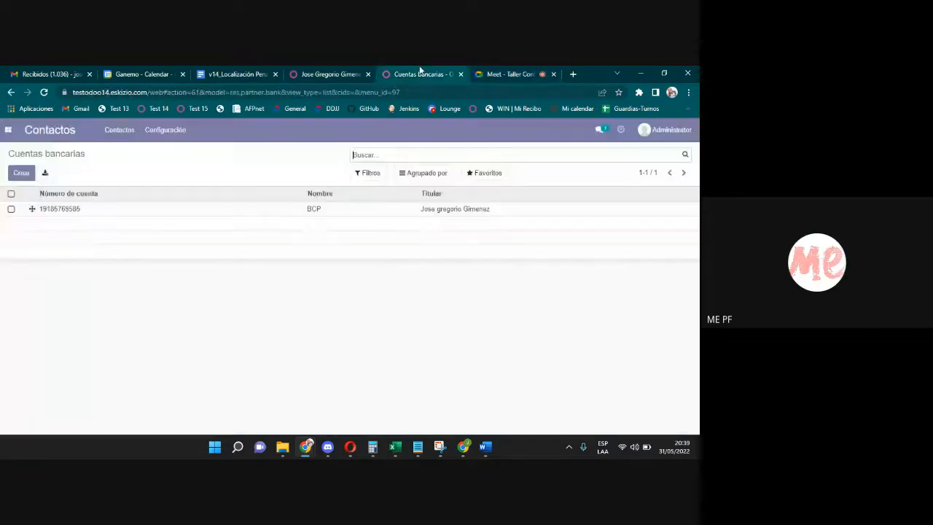
Return to the employee form and scroll to Información privada's Ciudadanía section.
click(326, 71)
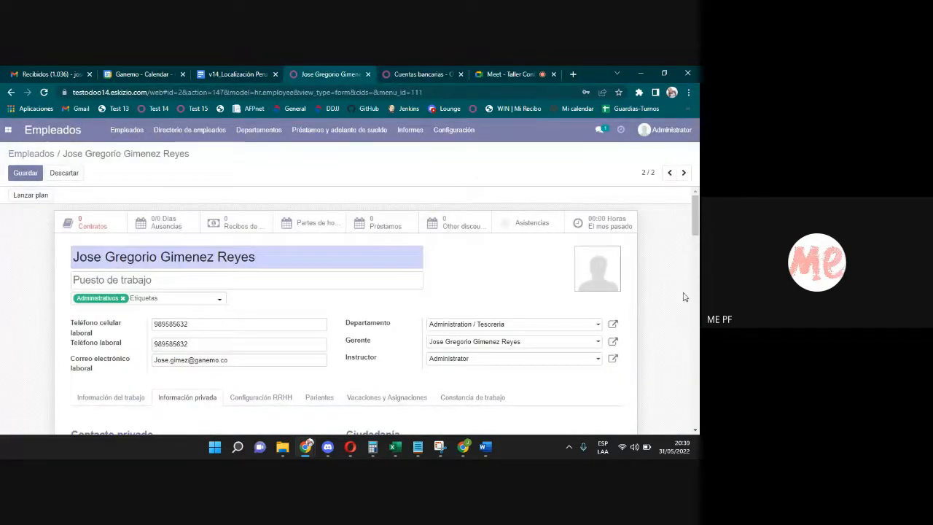
scroll(347, 310, down, 15)
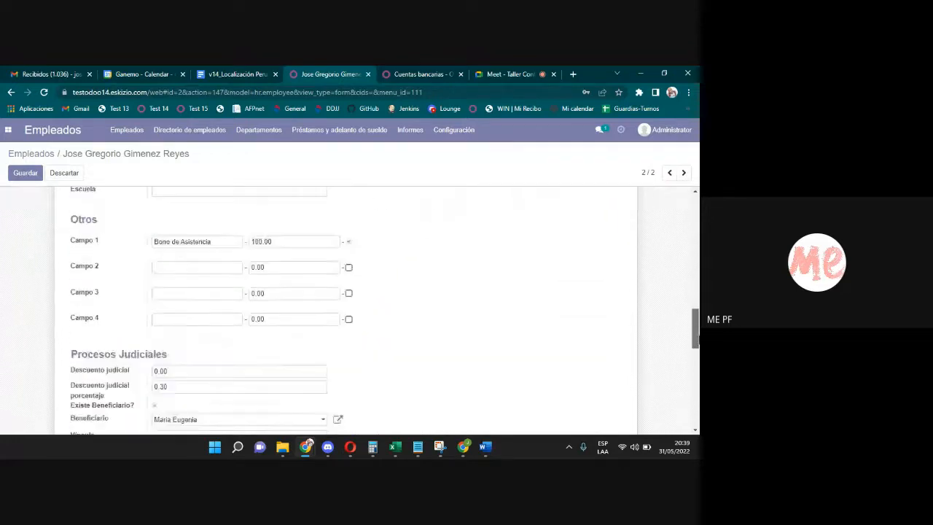
scroll(346, 310, down, 3)
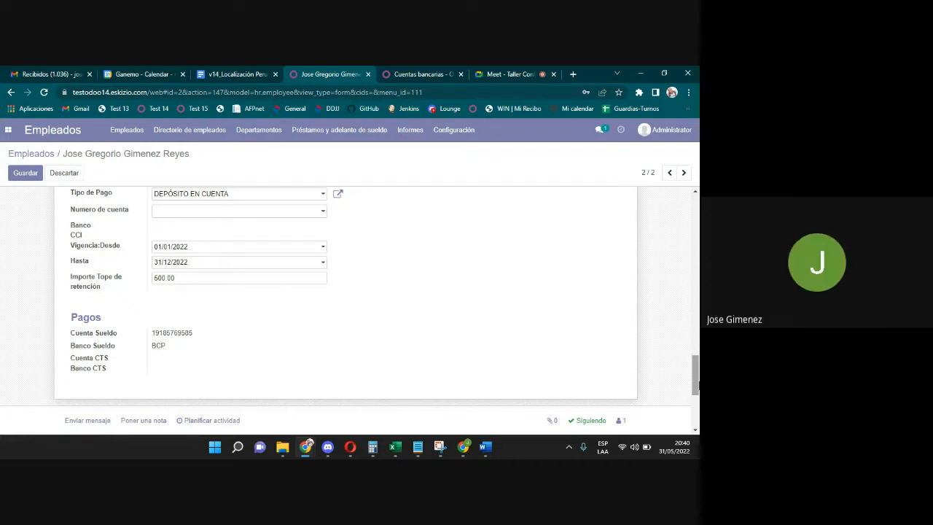
scroll(346, 291, up, 1)
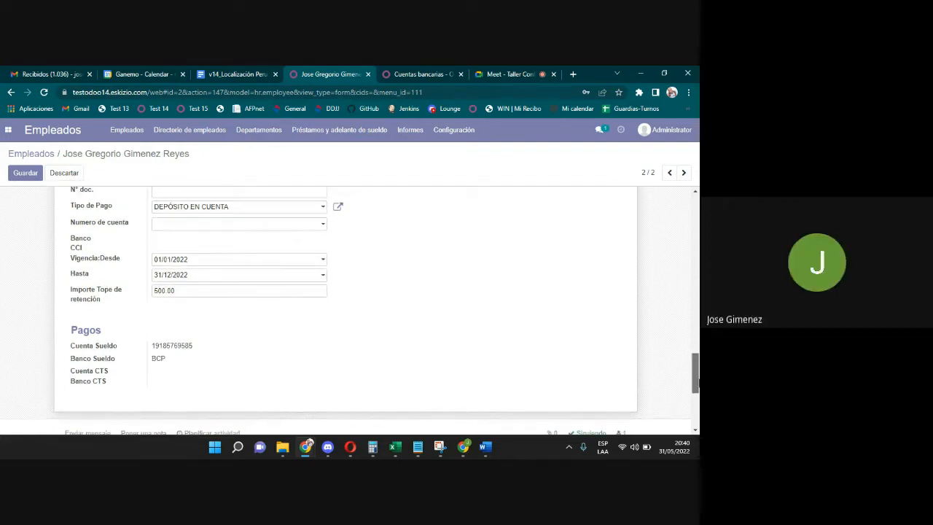
scroll(346, 306, up, 3)
scroll(346, 306, up, 15)
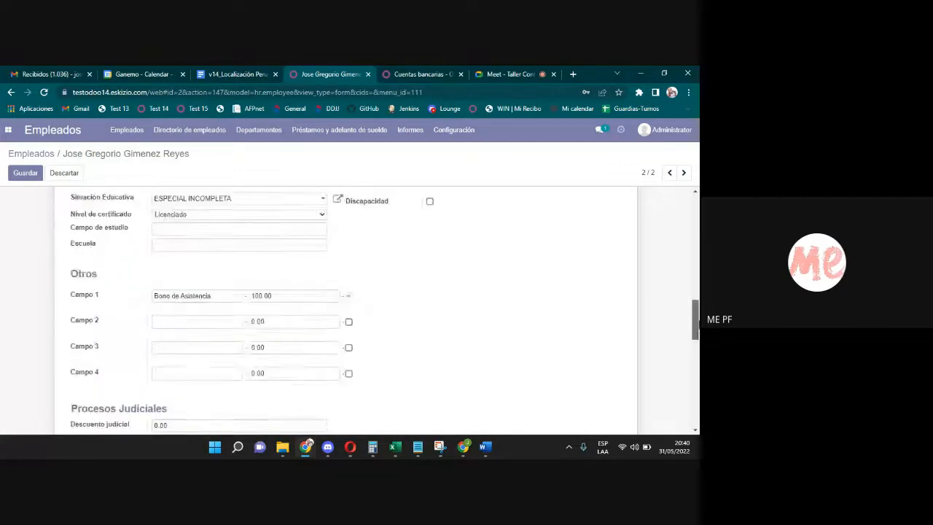
scroll(346, 307, up, 2)
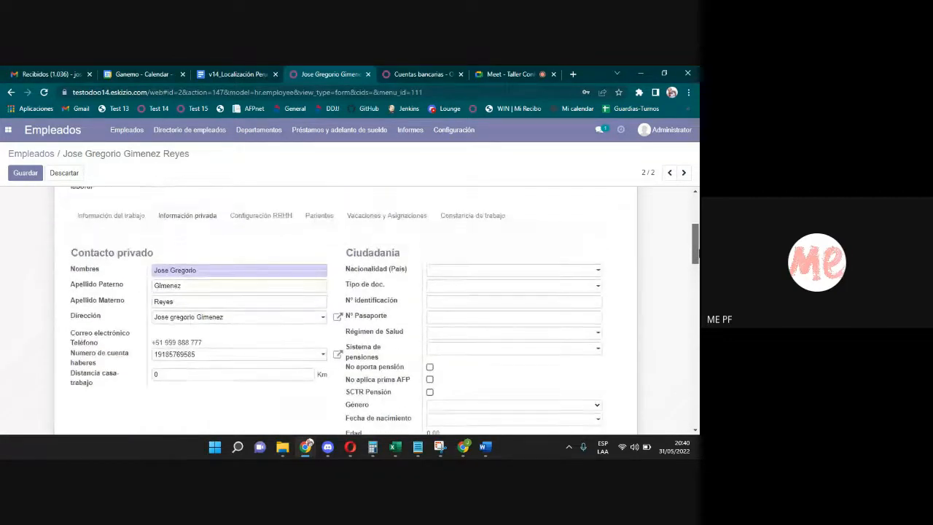
scroll(346, 306, down, 1)
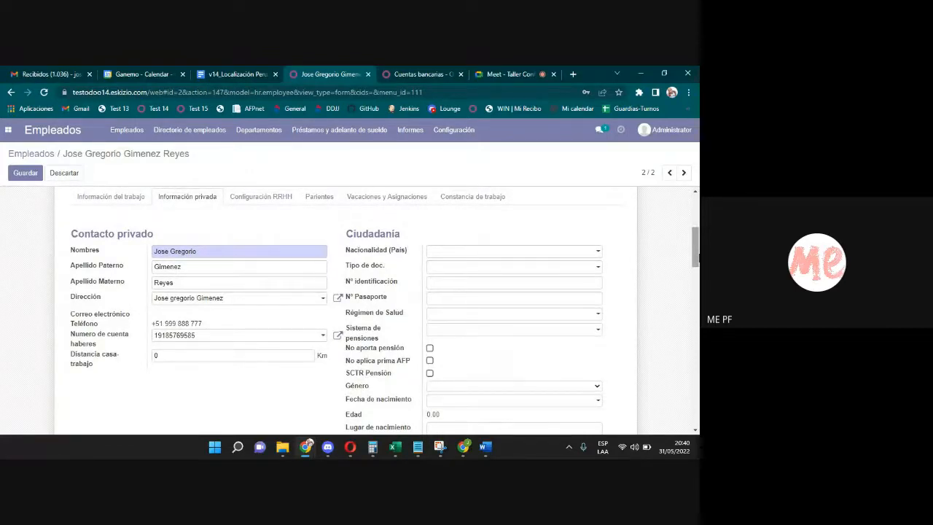
Set nationality to Perú, document type DNI, and enter the identification number.
click(578, 254)
text(per)
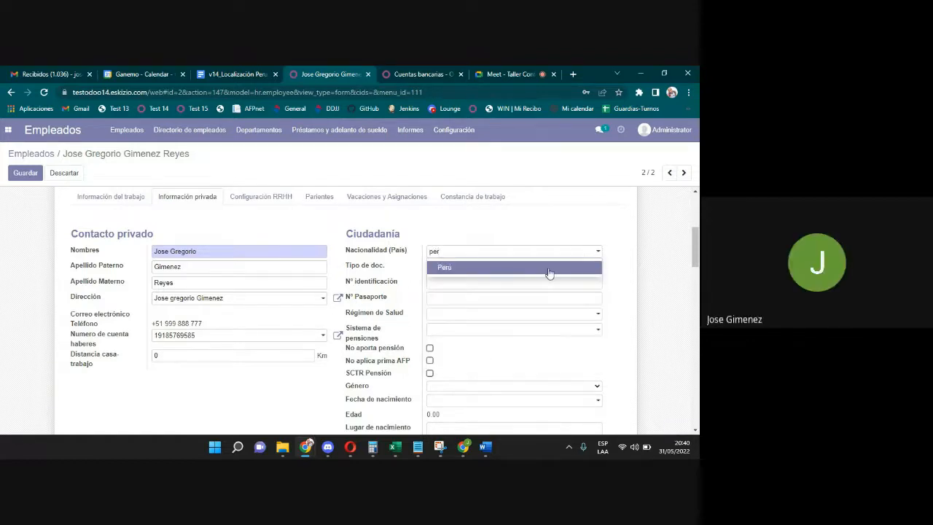
click(547, 269)
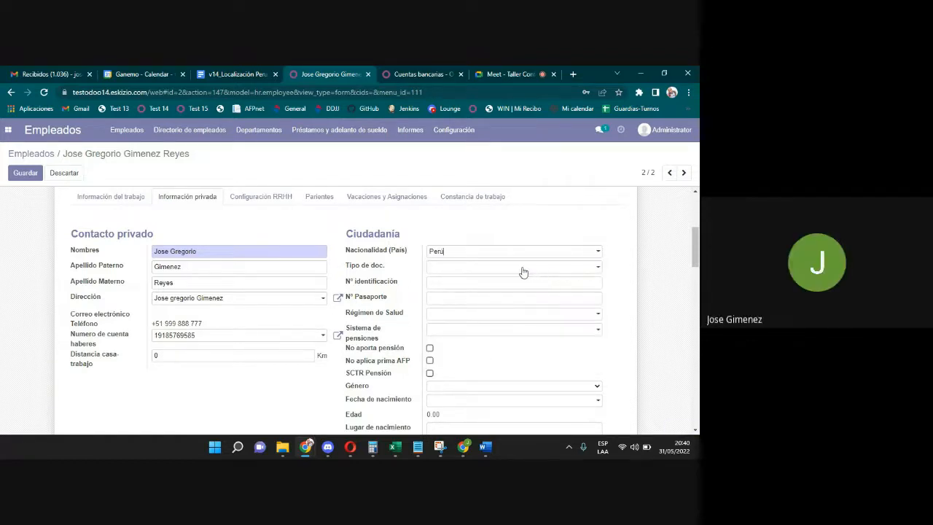
click(522, 271)
click(487, 308)
click(472, 285)
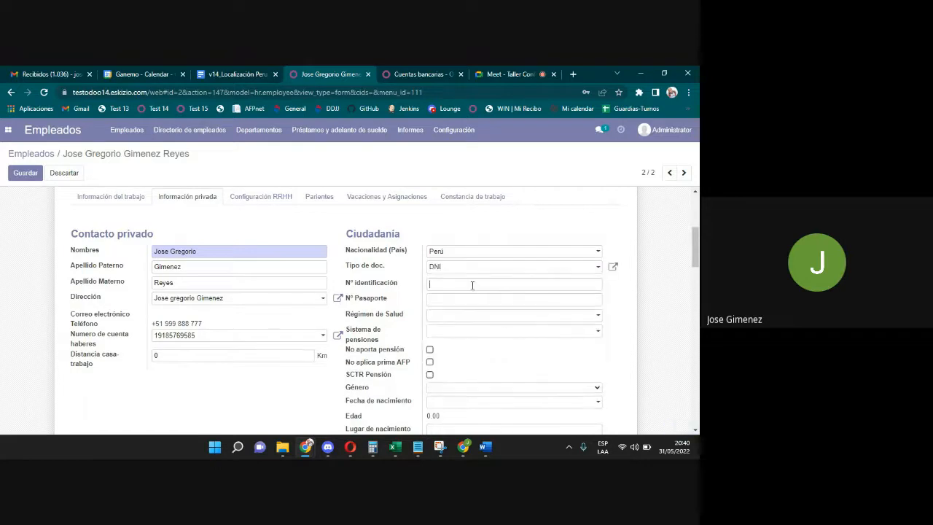
text(123456789)
drag(694, 247, 683, 268)
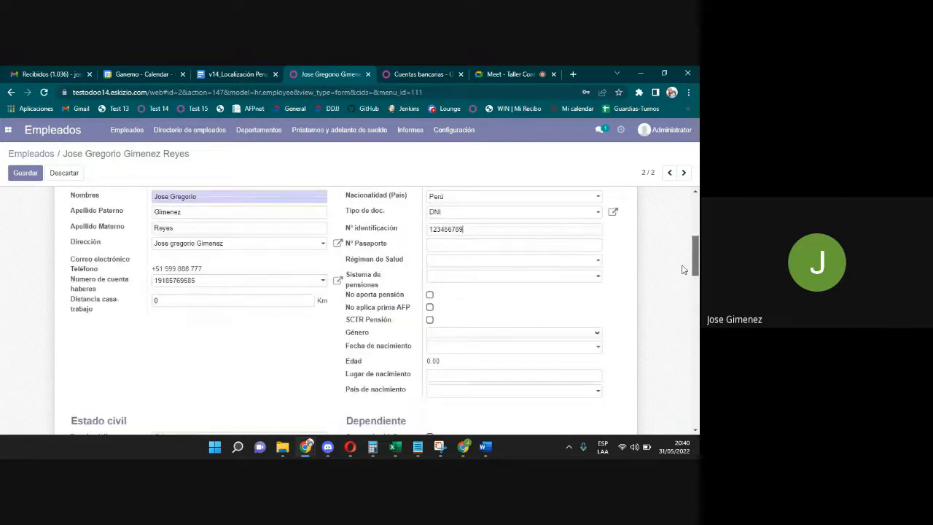
Set the Régimen de Salud to ESSALUD REGULAR.
click(471, 261)
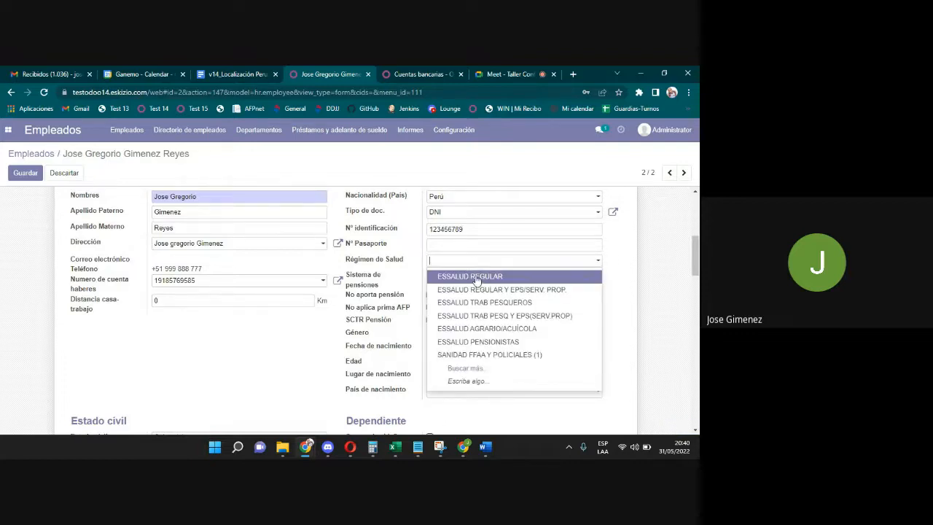
click(476, 278)
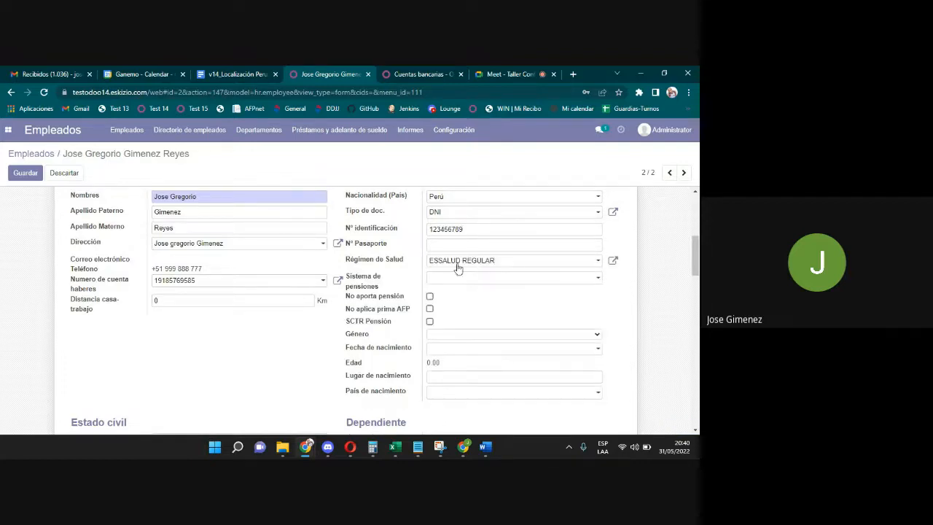
click(525, 265)
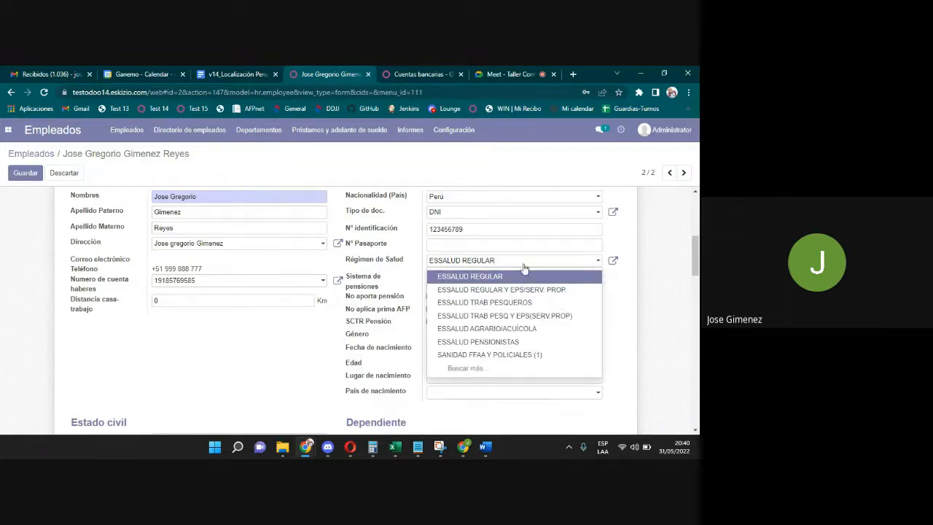
click(524, 277)
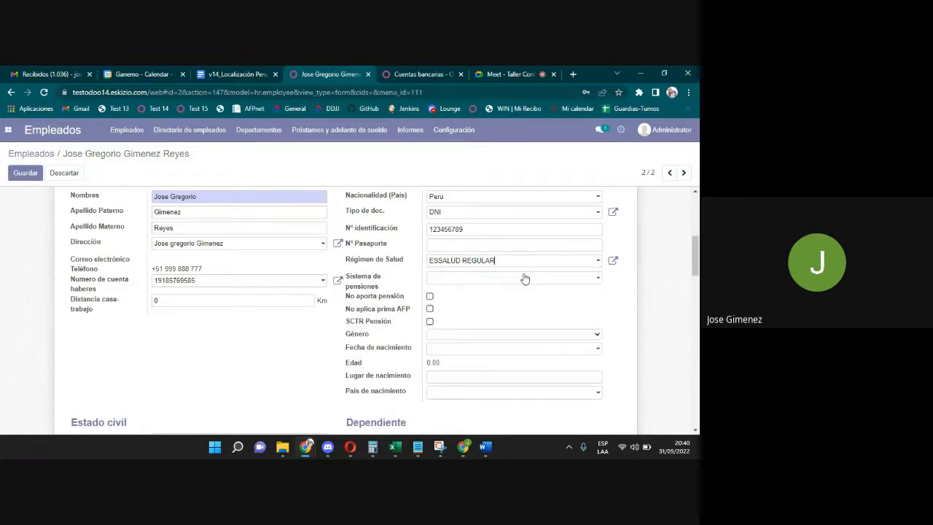
click(476, 279)
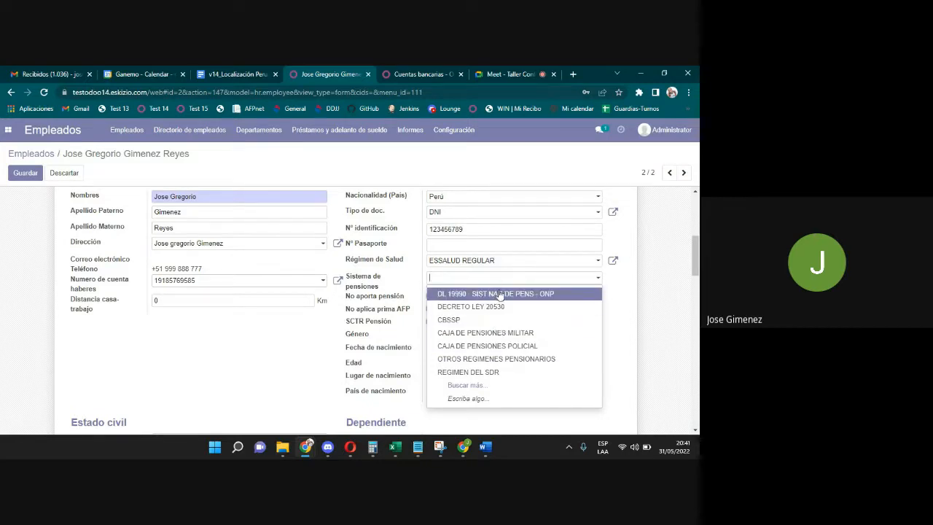
Choose SPP INTEGRA as the pension system, leaving Tipo de Comisión AFP empty.
text(pp)
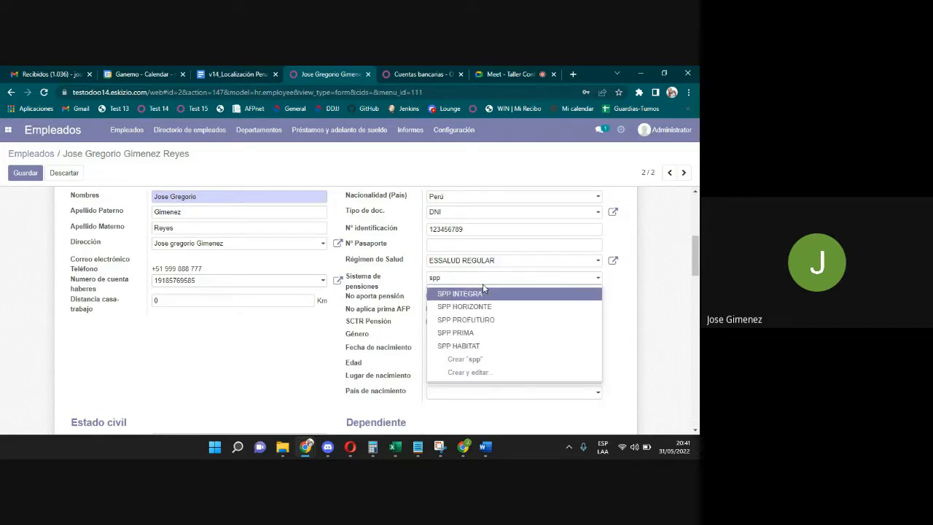
click(466, 295)
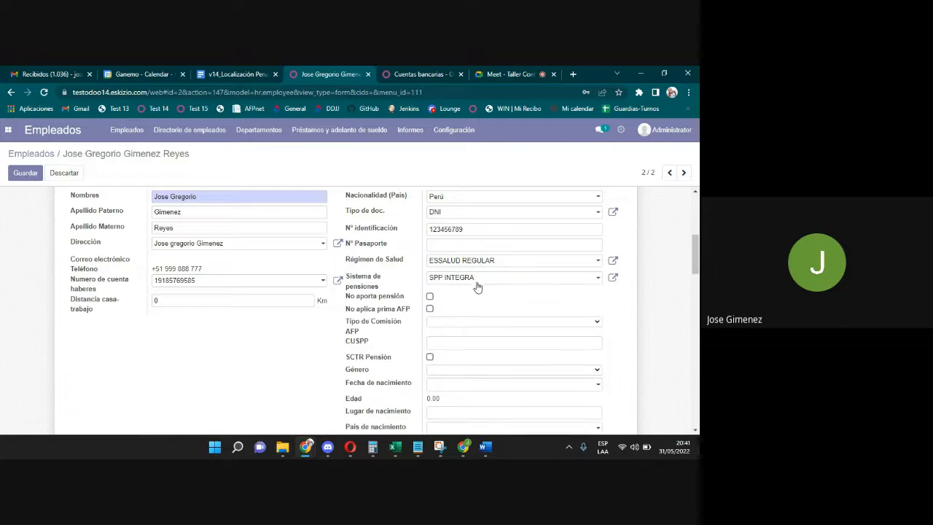
click(448, 321)
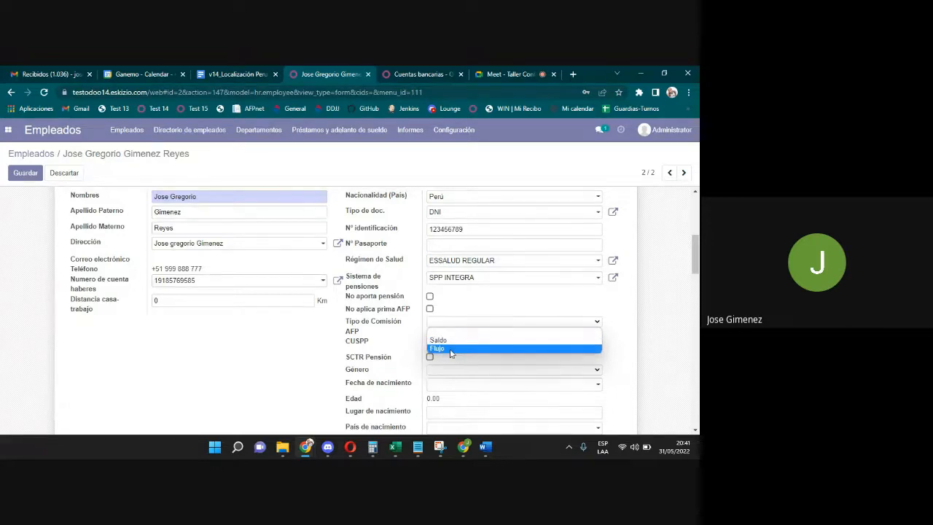
click(500, 310)
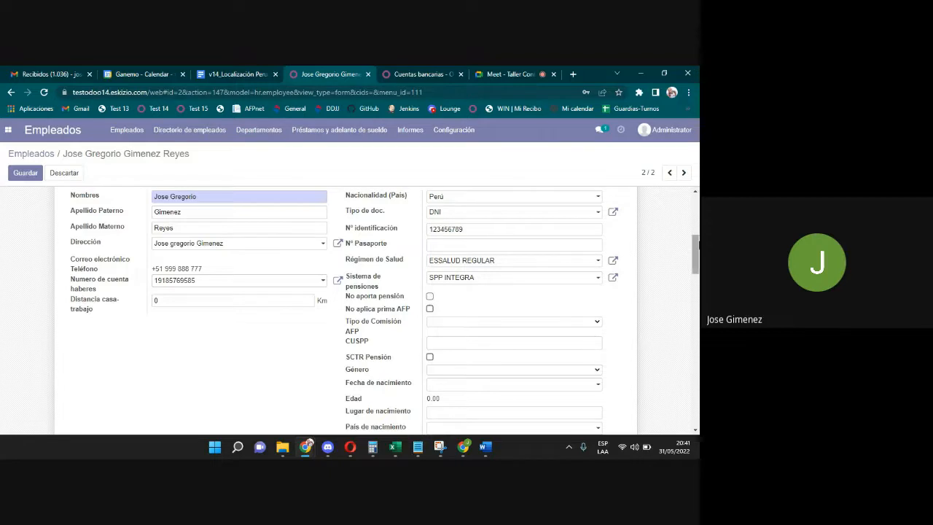
Leave the CUSPP field blank and tick the SCTR Pensión checkbox.
drag(696, 255, 698, 269)
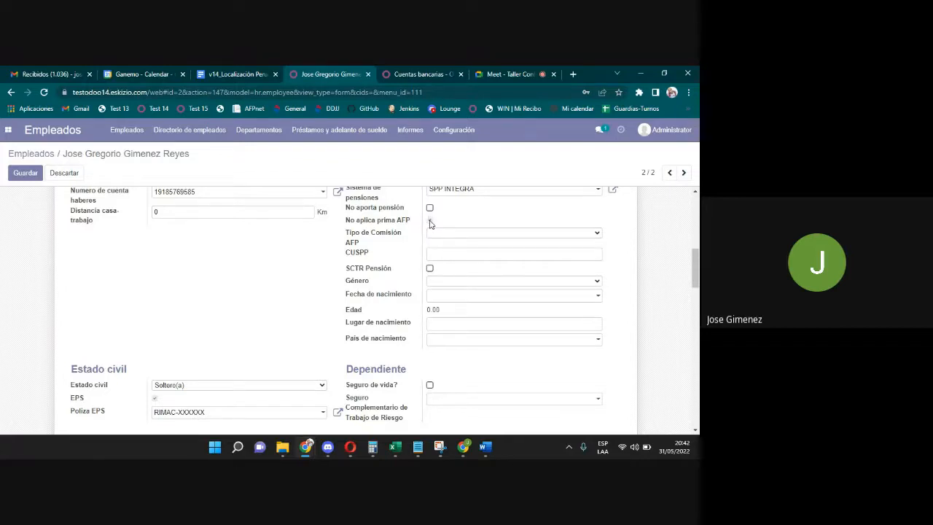
click(452, 254)
drag(371, 253, 344, 257)
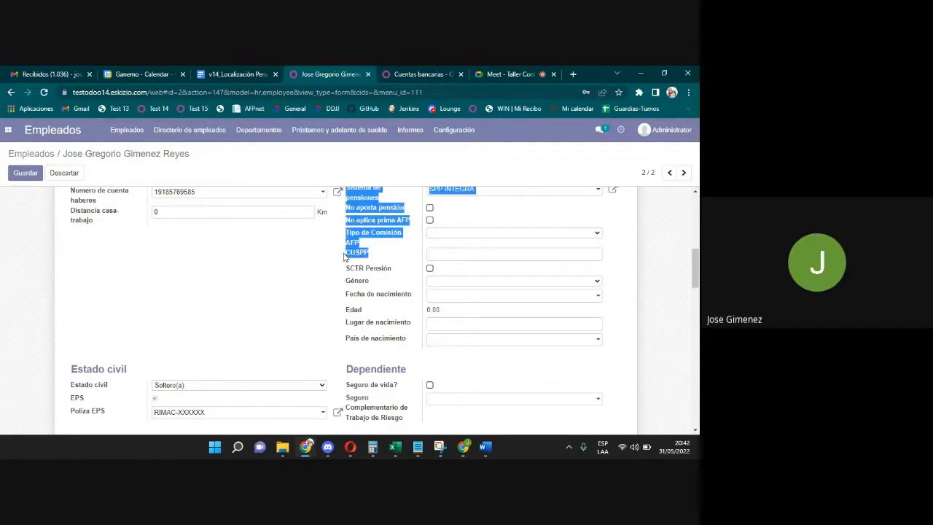
click(441, 251)
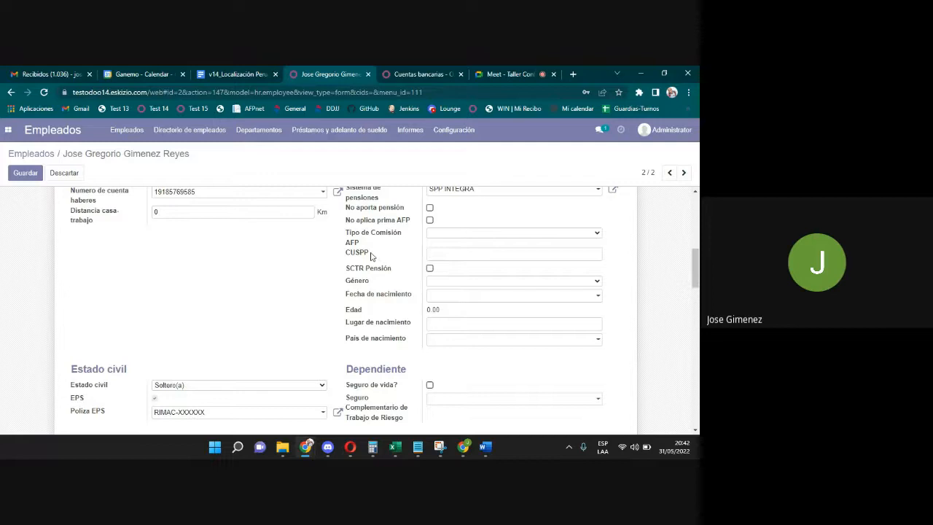
drag(368, 253, 347, 253)
click(469, 256)
scroll(695, 268, down, 1)
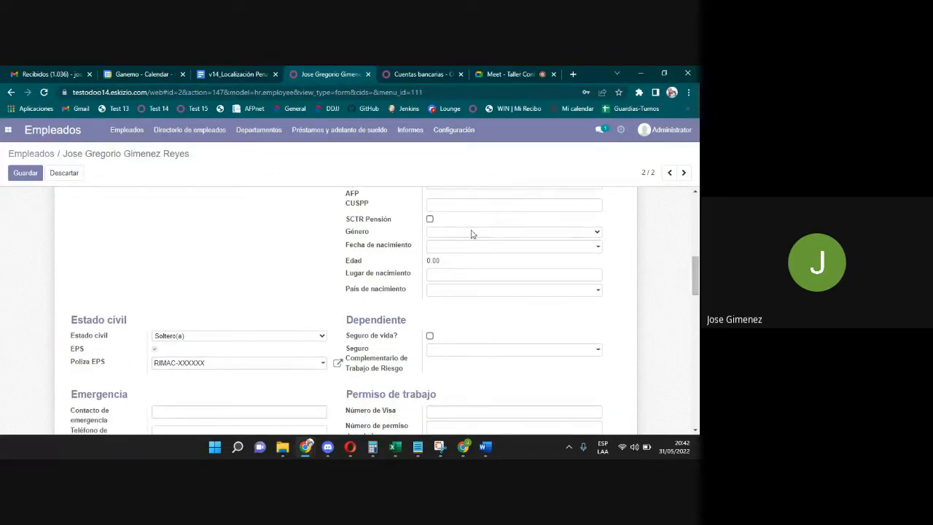
click(431, 220)
Set the employee's gender to Masculino and birth date to 27/08/1990.
click(440, 234)
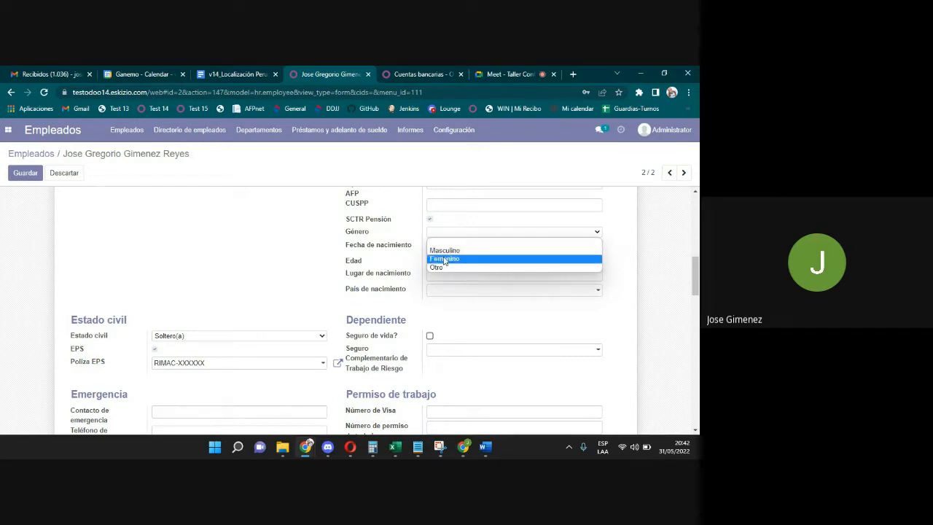
click(442, 251)
click(439, 250)
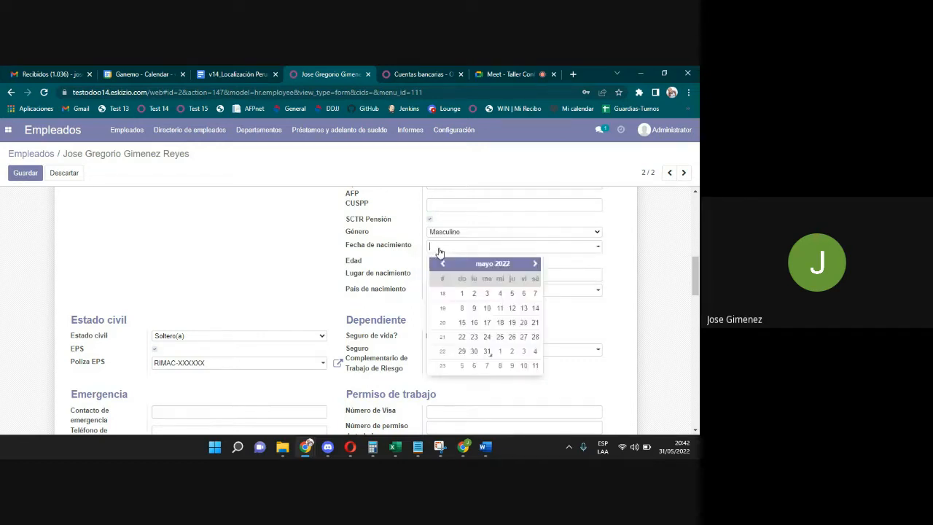
click(474, 264)
click(488, 263)
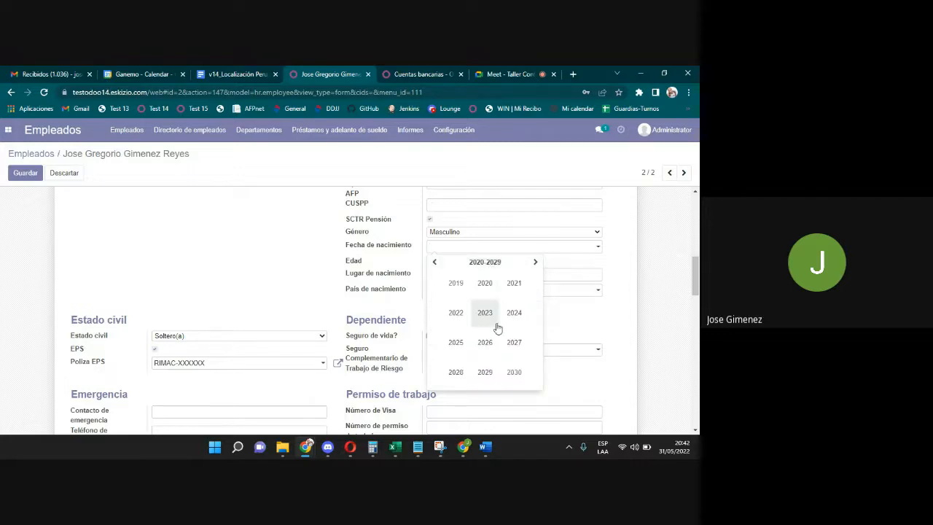
click(434, 263)
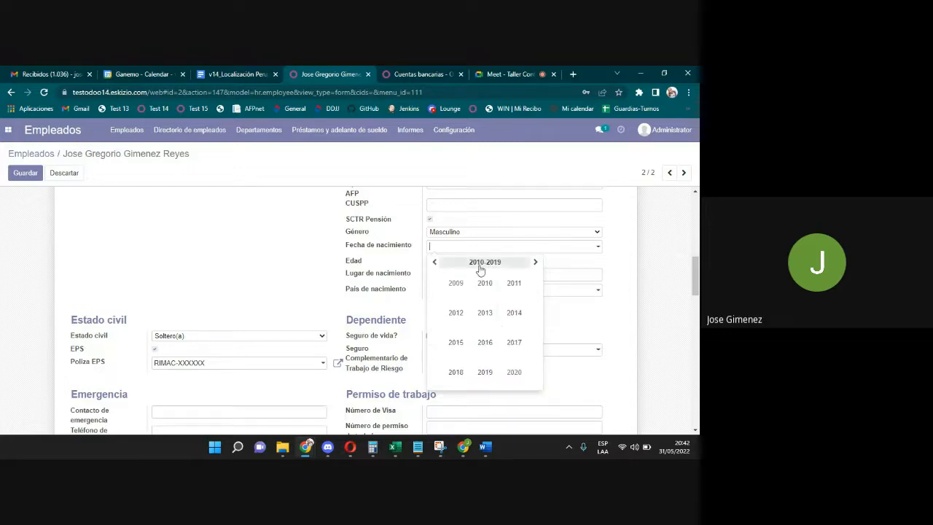
click(435, 262)
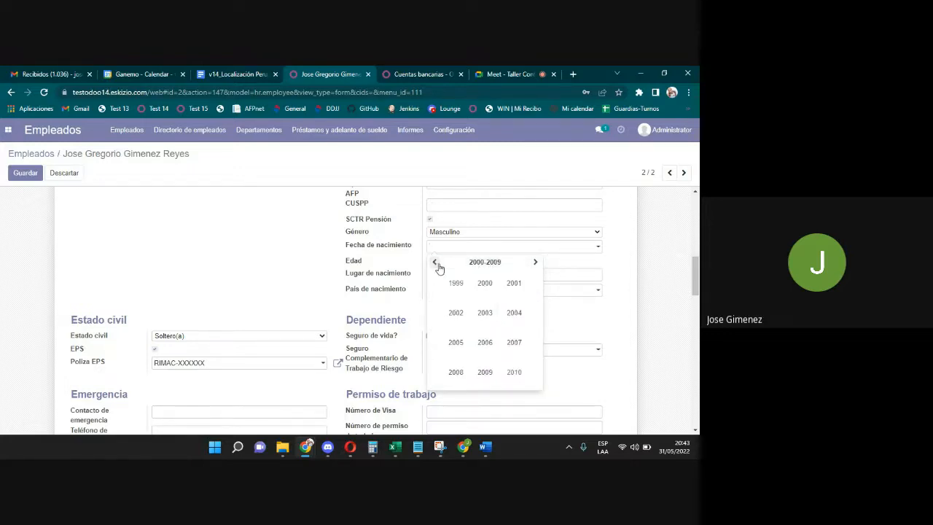
right_click(437, 264)
click(436, 263)
click(486, 287)
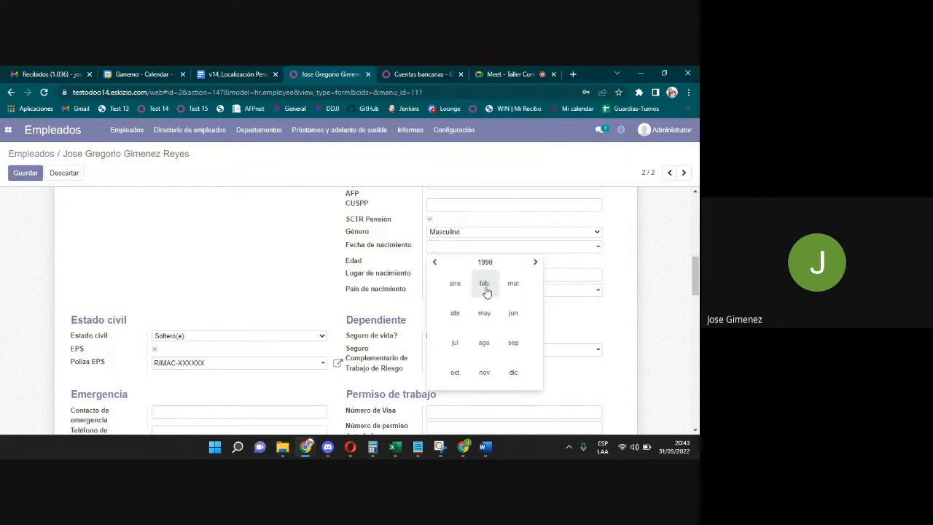
click(484, 343)
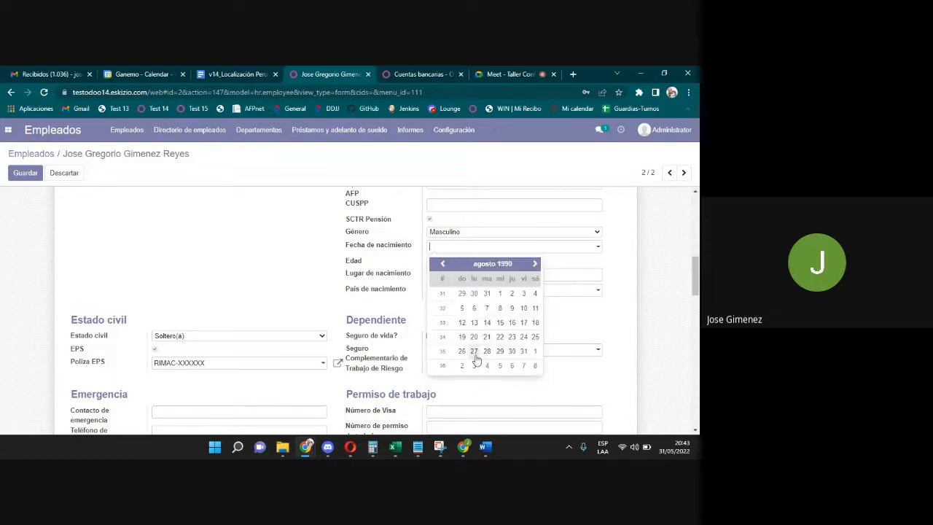
click(474, 352)
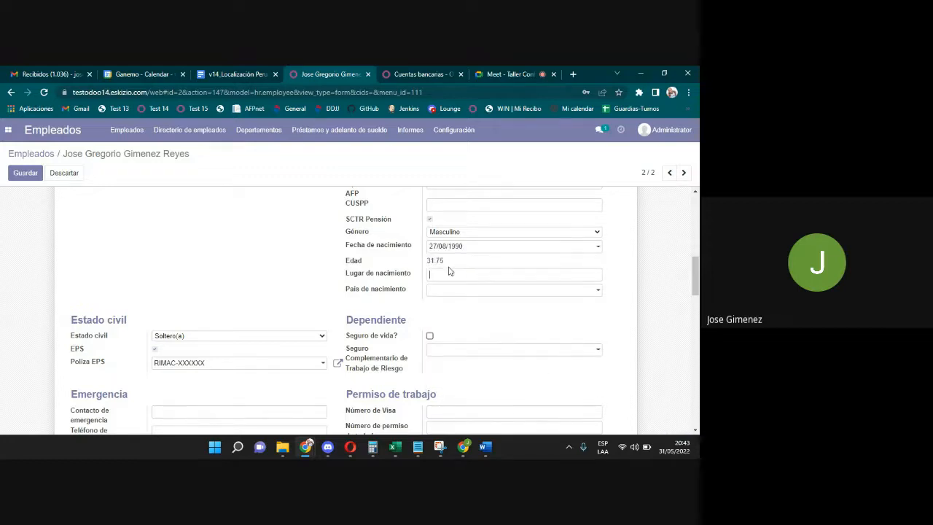
drag(445, 261, 423, 262)
Enter Lima as birthplace and Perú as birth country, and tick Seguro de vida?
click(496, 273)
click(491, 291)
text(peru)
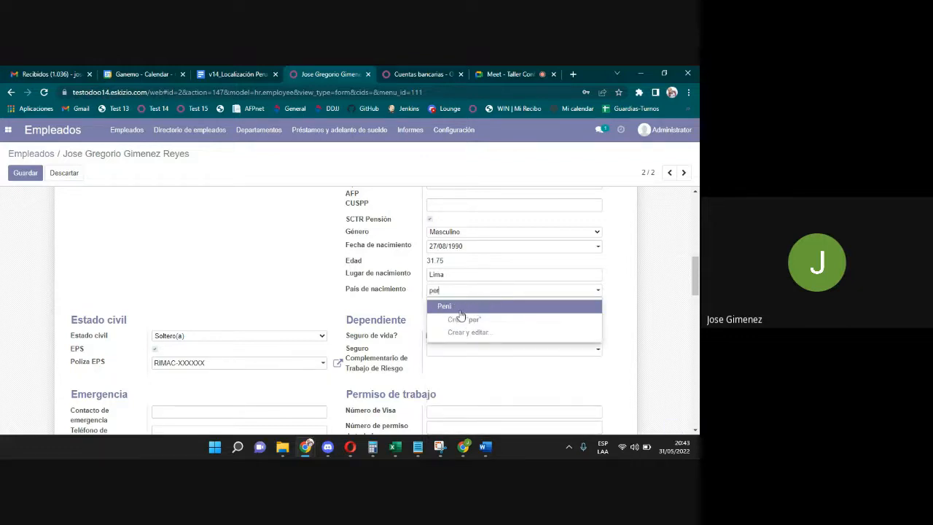
click(456, 309)
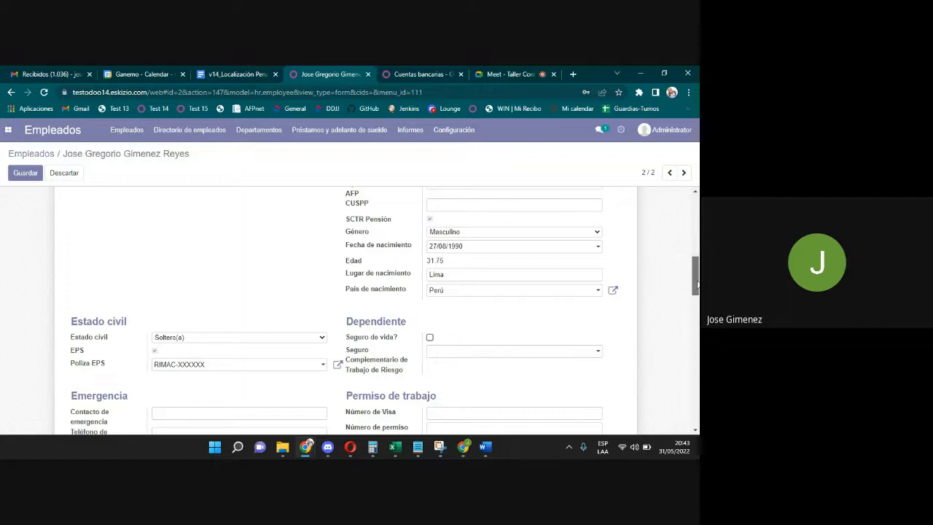
drag(693, 273, 693, 290)
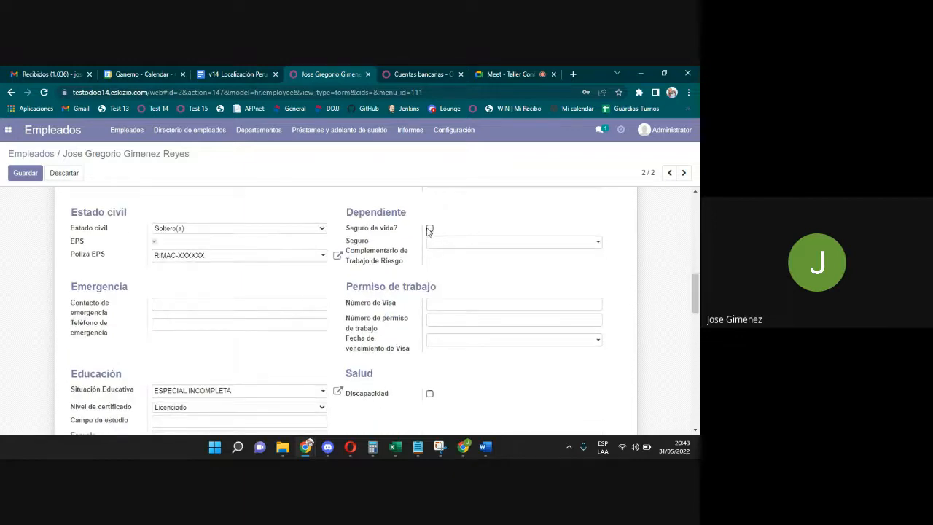
click(429, 227)
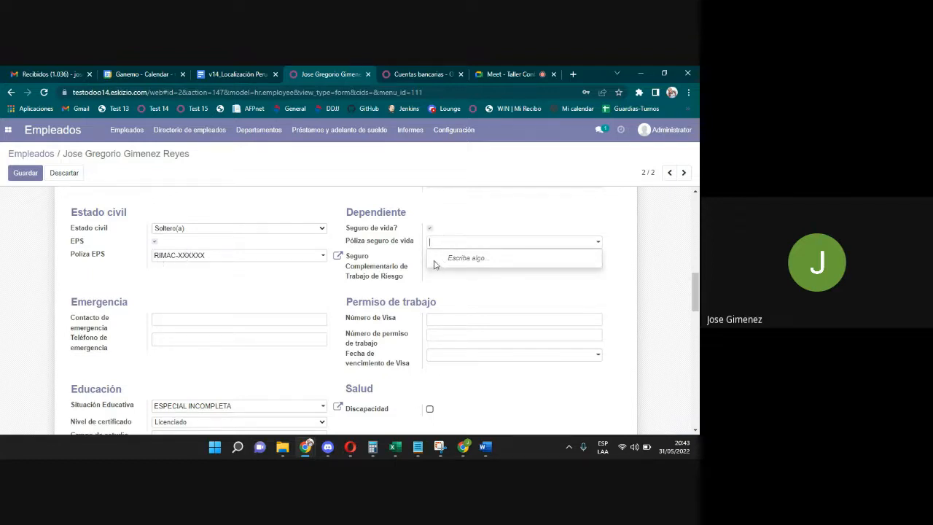
text(RIMAC)
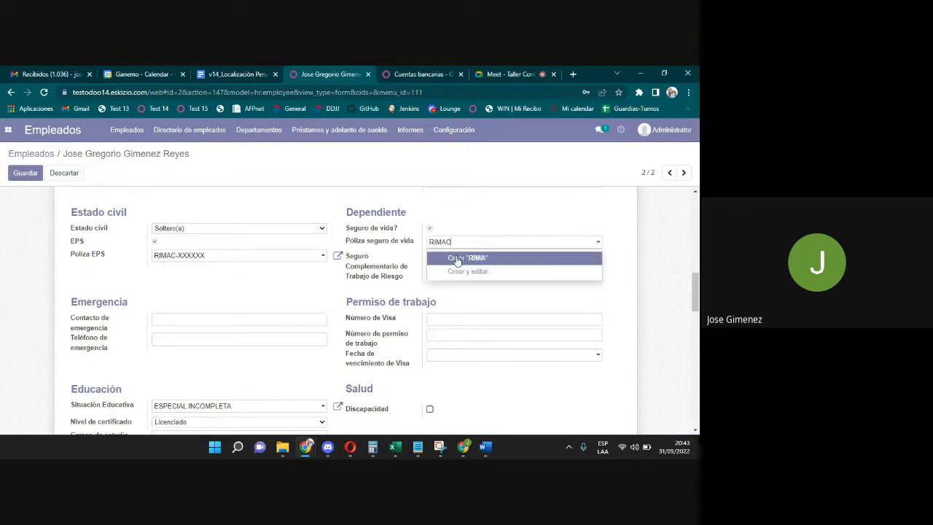
click(462, 271)
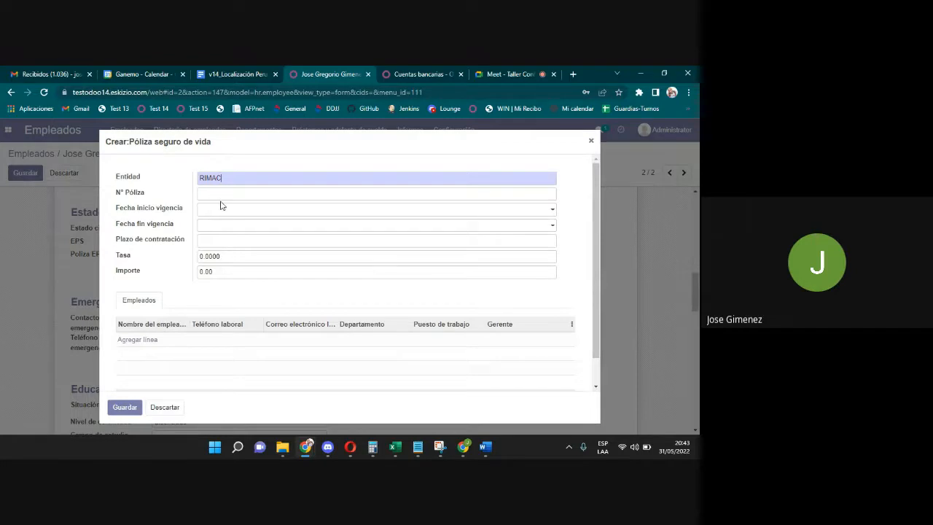
click(216, 258)
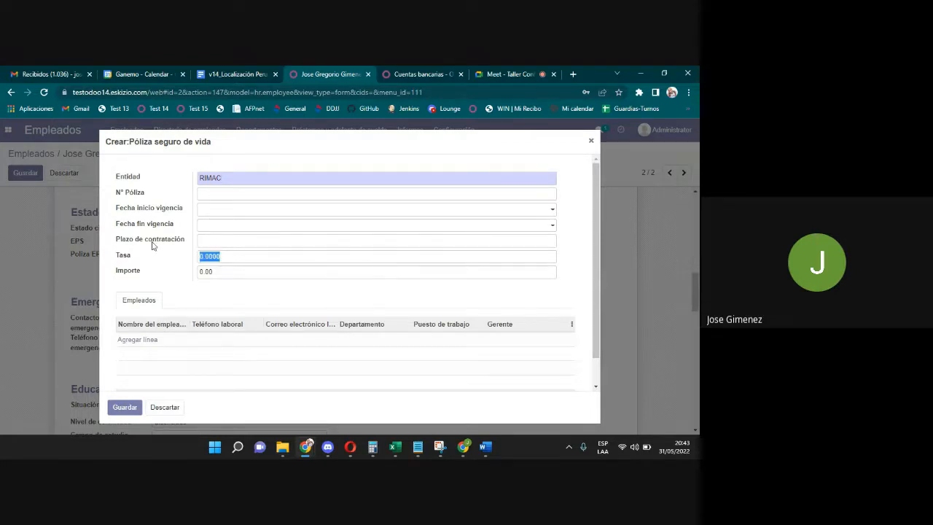
click(223, 271)
click(226, 257)
click(198, 272)
click(180, 409)
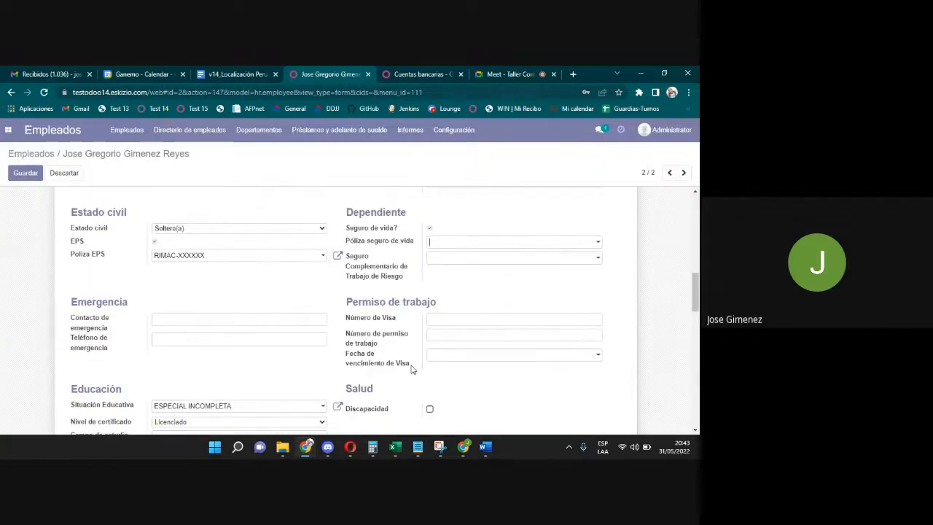
Start creating a 'RIMC' supplementary risk insurance, then close the form unsaved.
click(435, 259)
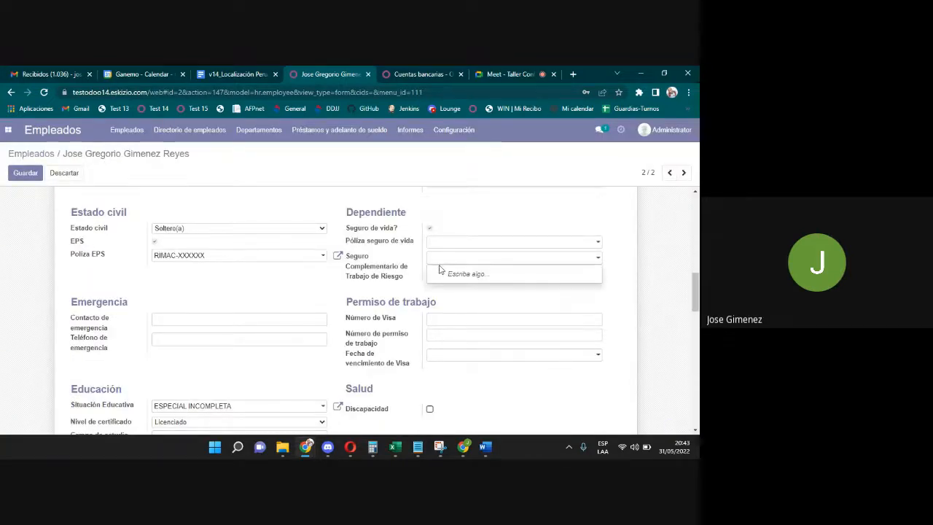
text(RIMC)
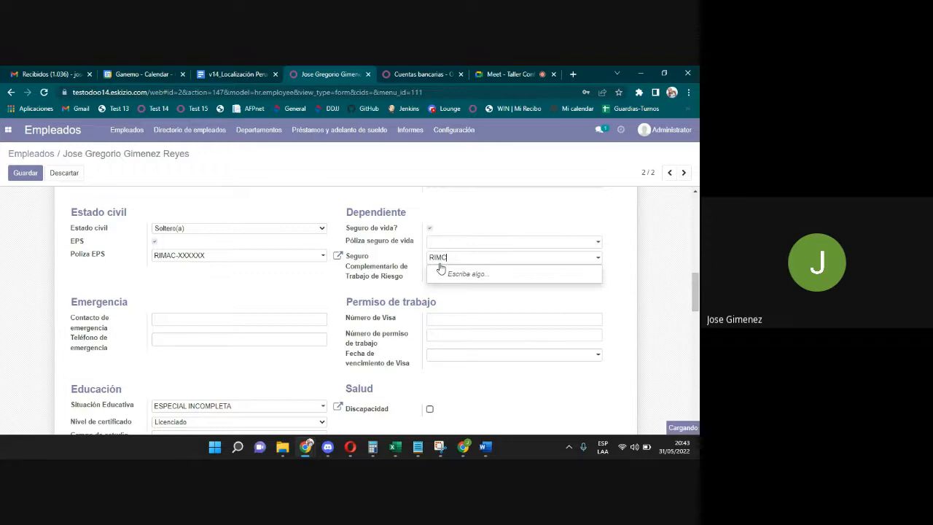
click(459, 289)
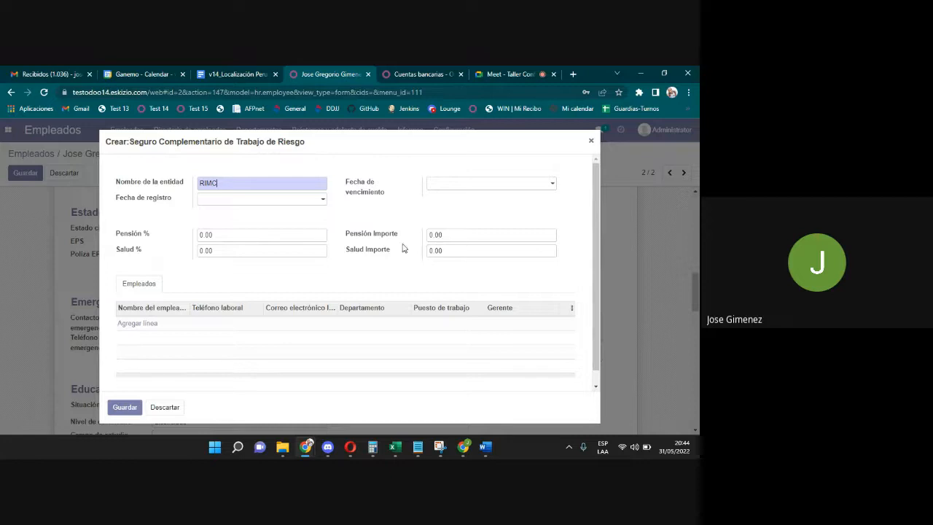
click(237, 237)
click(447, 264)
click(590, 141)
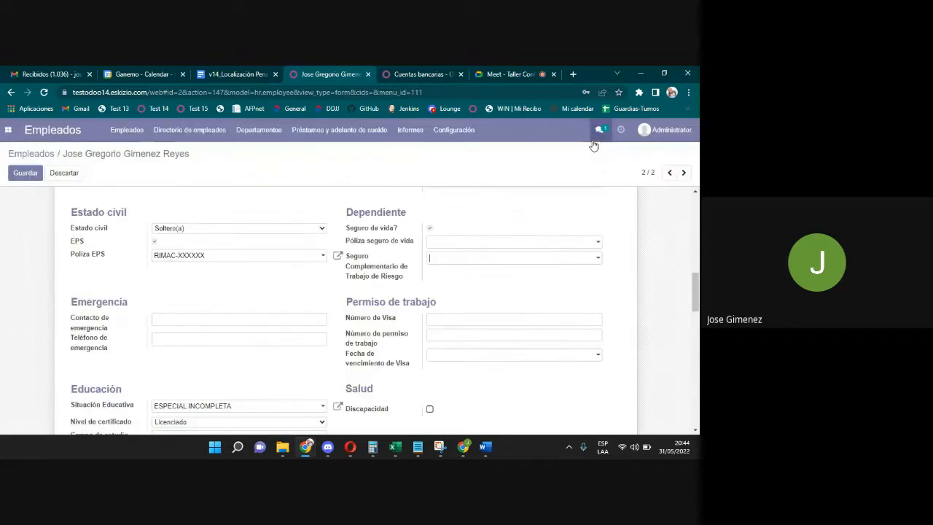
Start creating 'RIMAC' insurance via Crear y editar, then close it without saving.
click(443, 260)
text(RIMAC)
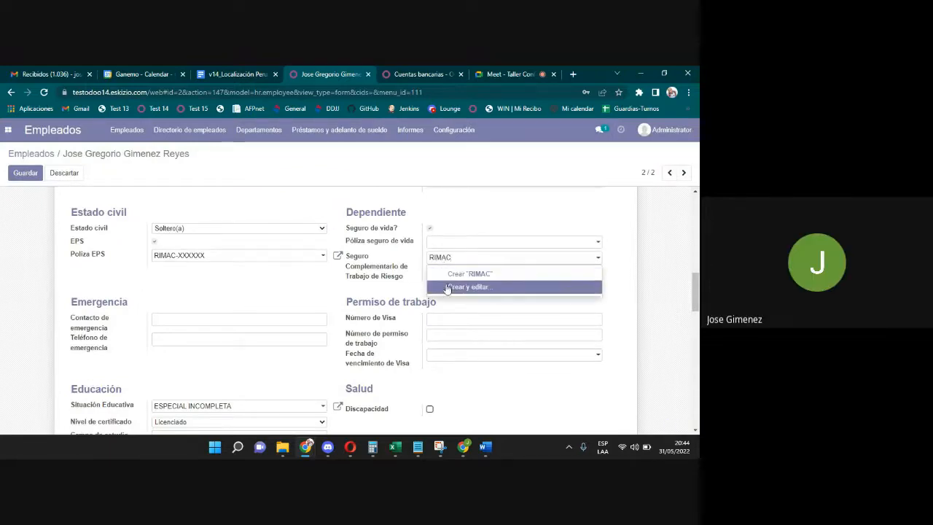
click(453, 287)
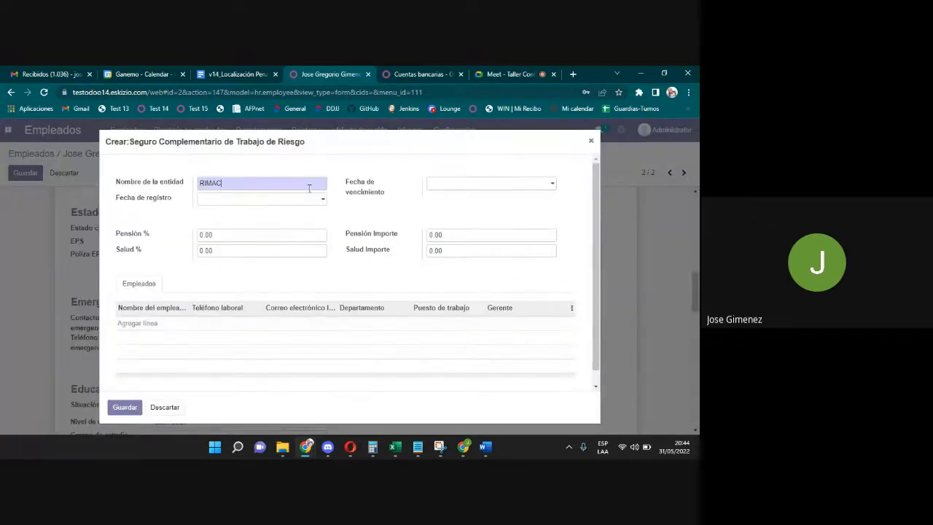
click(592, 150)
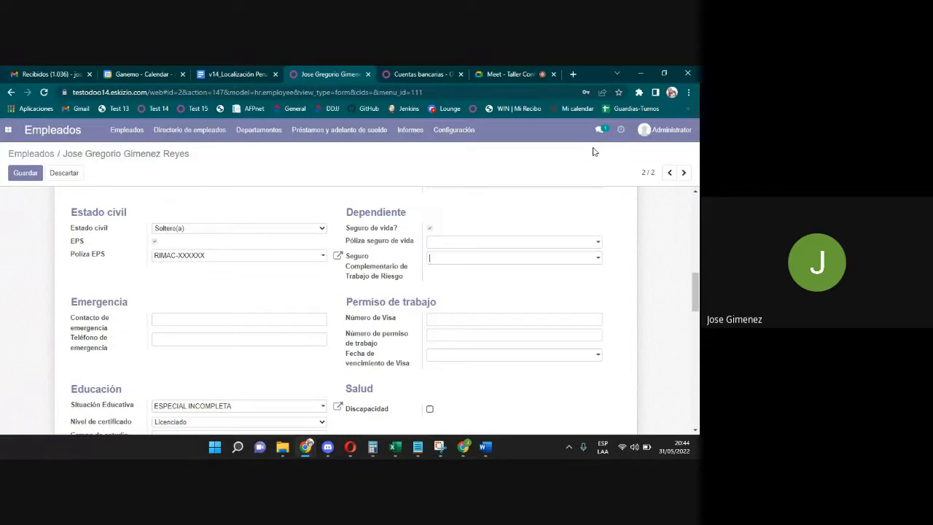
click(489, 258)
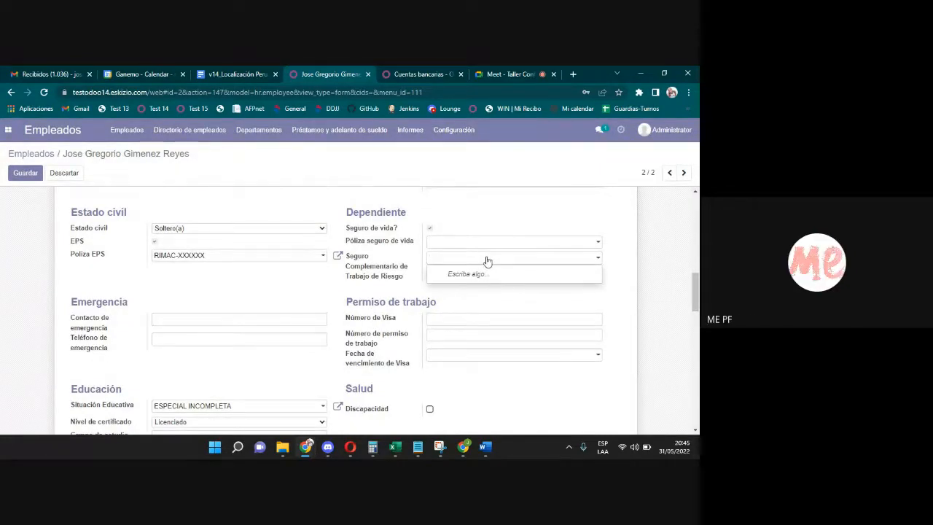
text(RIMAC)
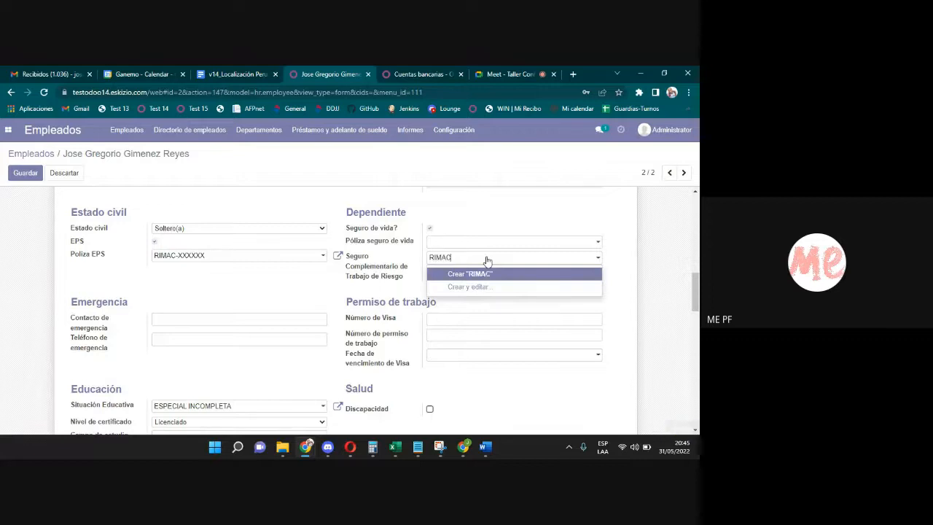
click(466, 287)
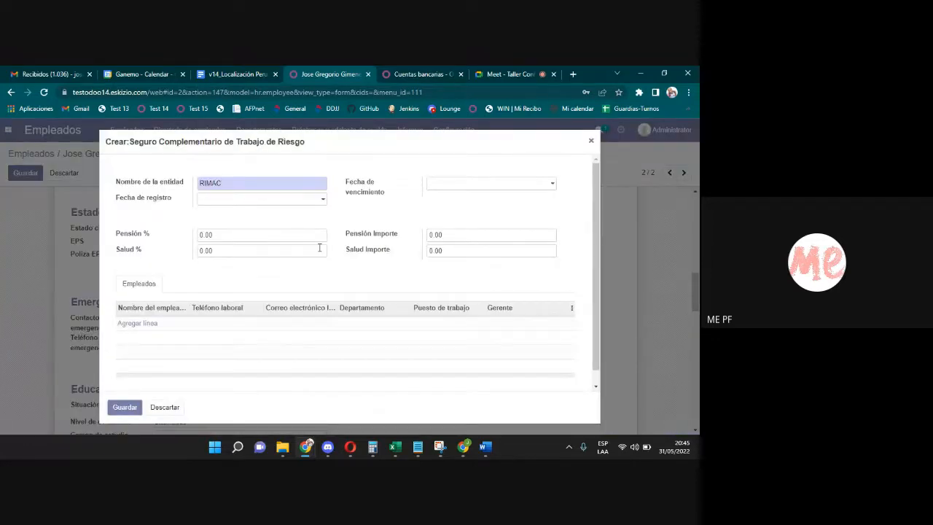
click(280, 237)
click(296, 256)
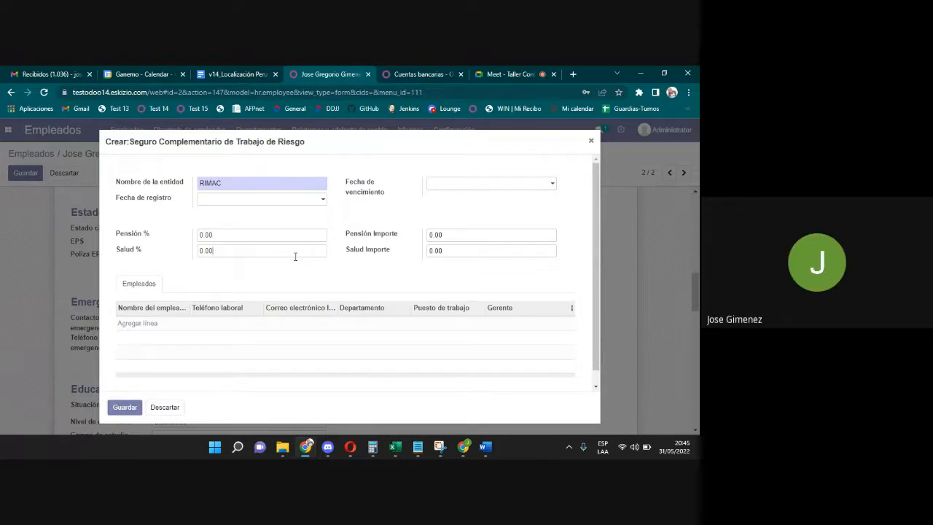
drag(235, 183, 181, 179)
click(591, 141)
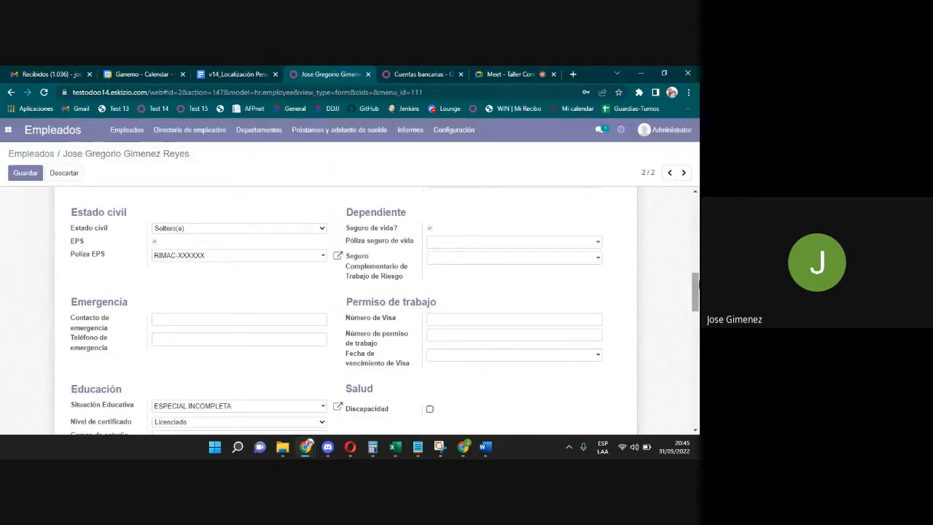
scroll(697, 291, down, 1)
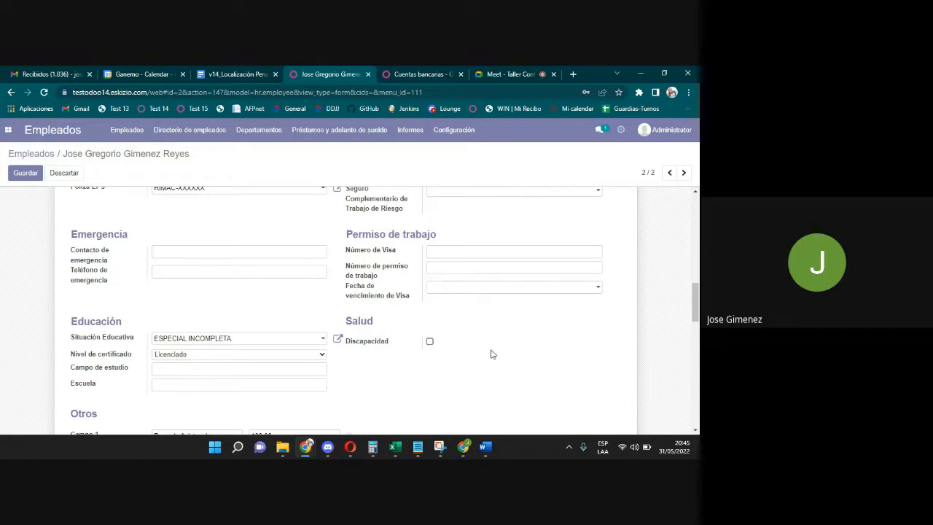
click(431, 344)
scroll(696, 299, up, 3)
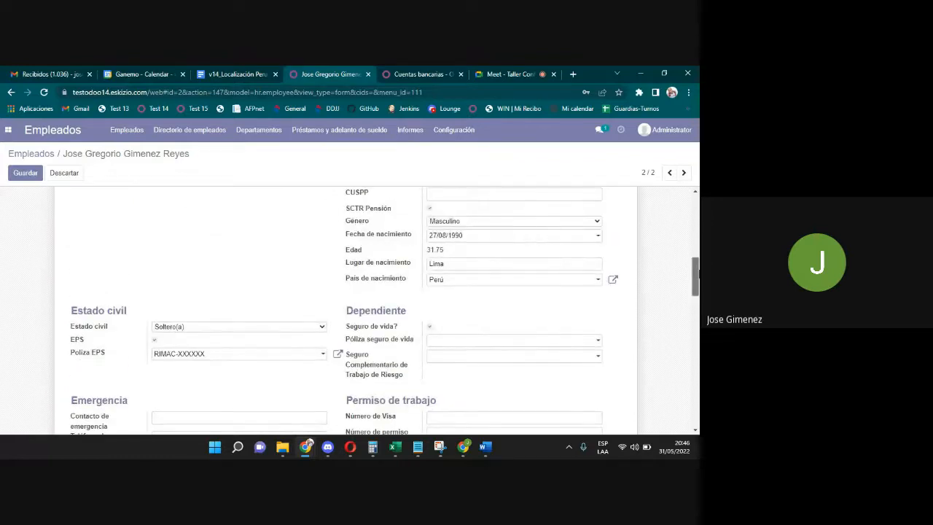
drag(695, 277, 697, 211)
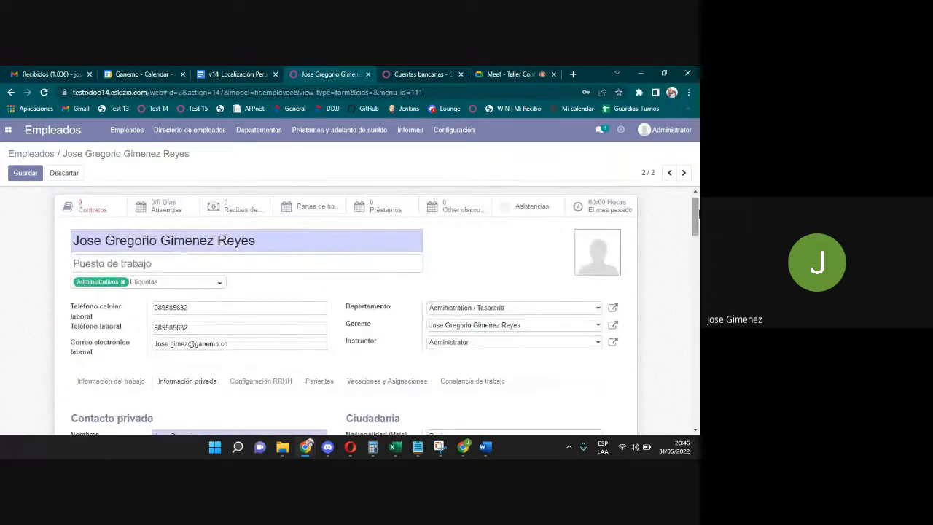
Show Configuración RRHH down to Información de la Antigüedad and focus Usuario relacionado.
click(271, 383)
scroll(696, 225, down, 1)
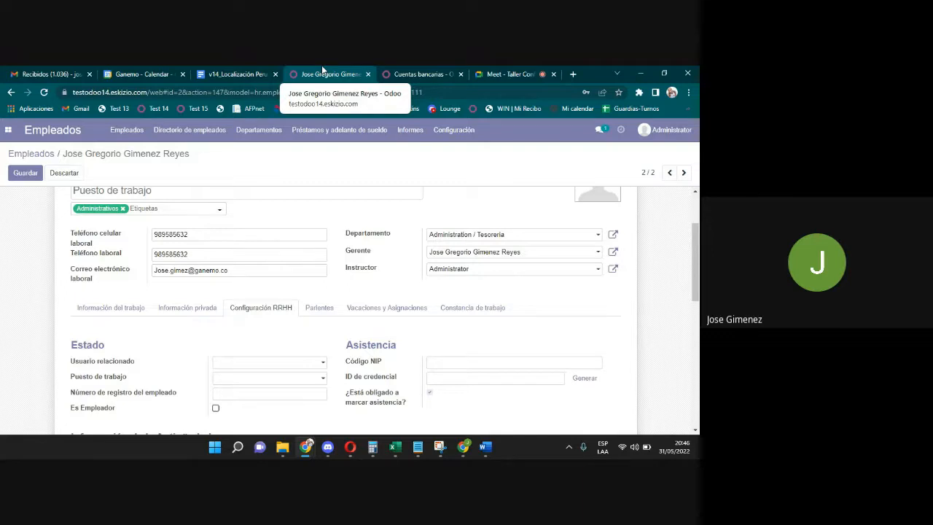
click(189, 314)
click(239, 306)
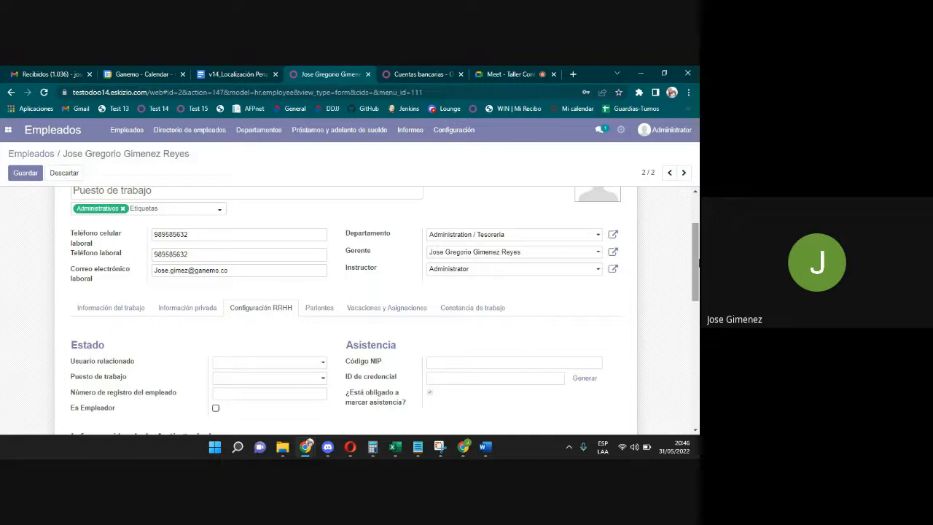
drag(697, 263, 697, 296)
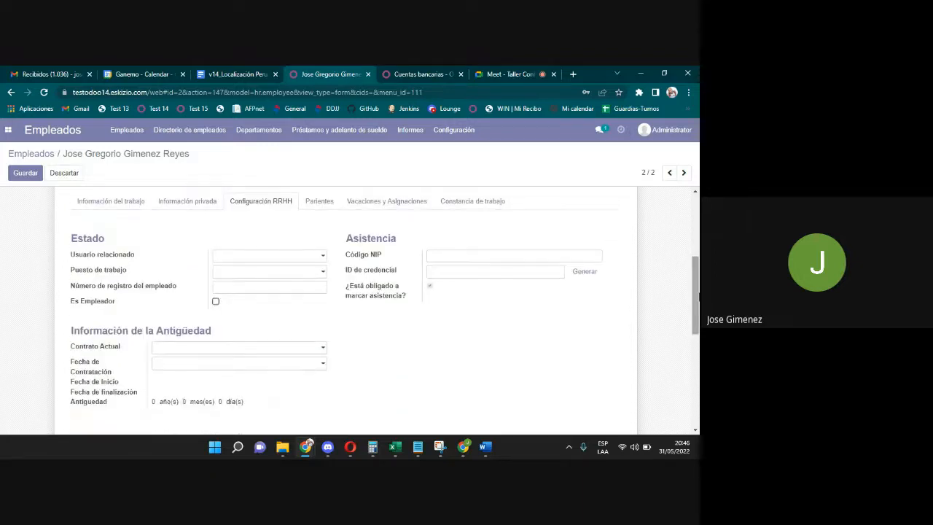
click(263, 257)
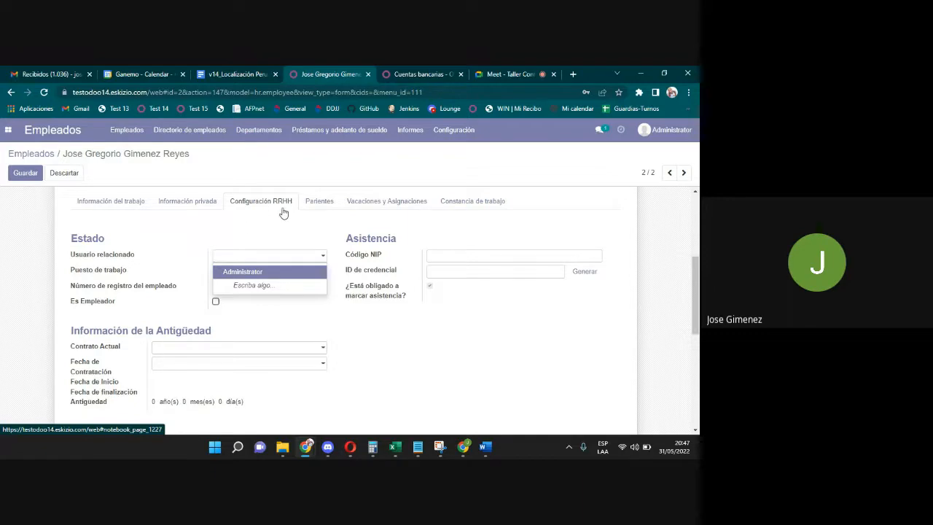
Leave Usuario relacionado empty after removing Administrator, and set Puesto de trabajo to Tesorero.
click(239, 274)
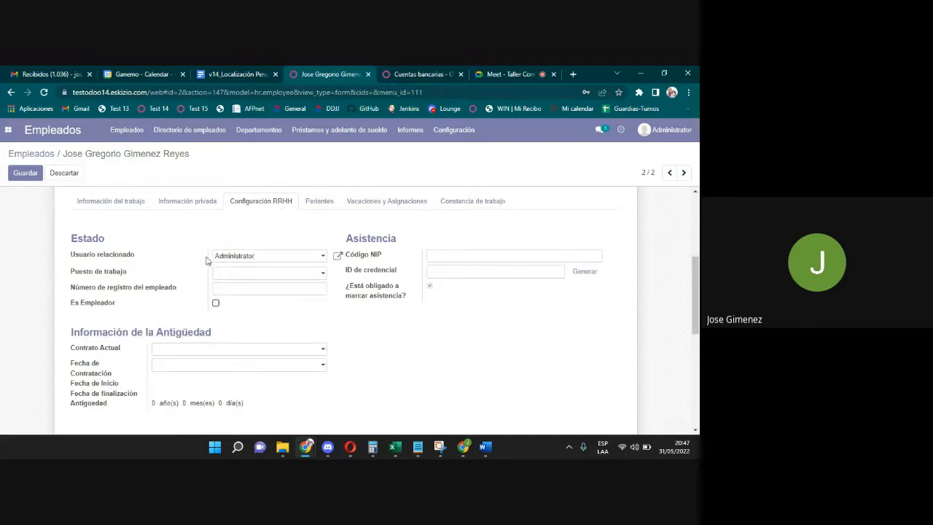
drag(259, 261, 185, 249)
key(BackSpace)
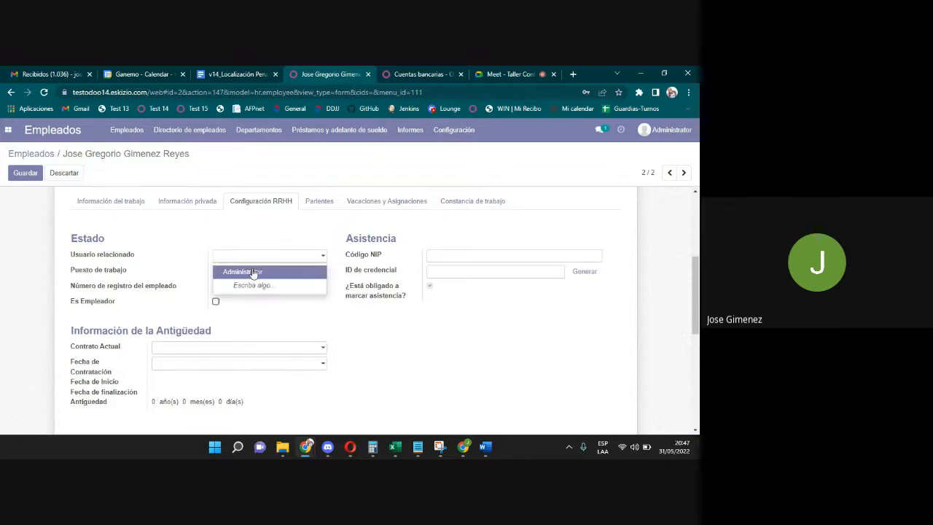
click(252, 271)
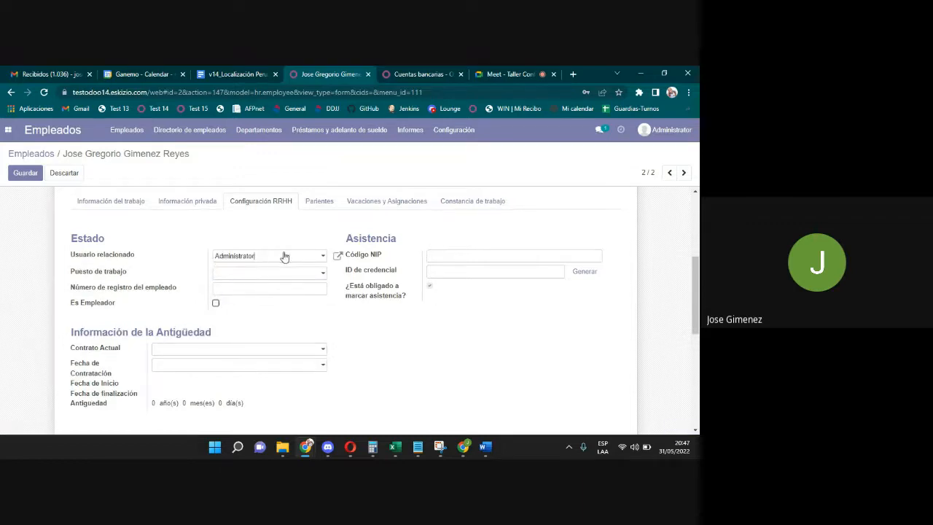
double_click(280, 256)
key(BackSpace)
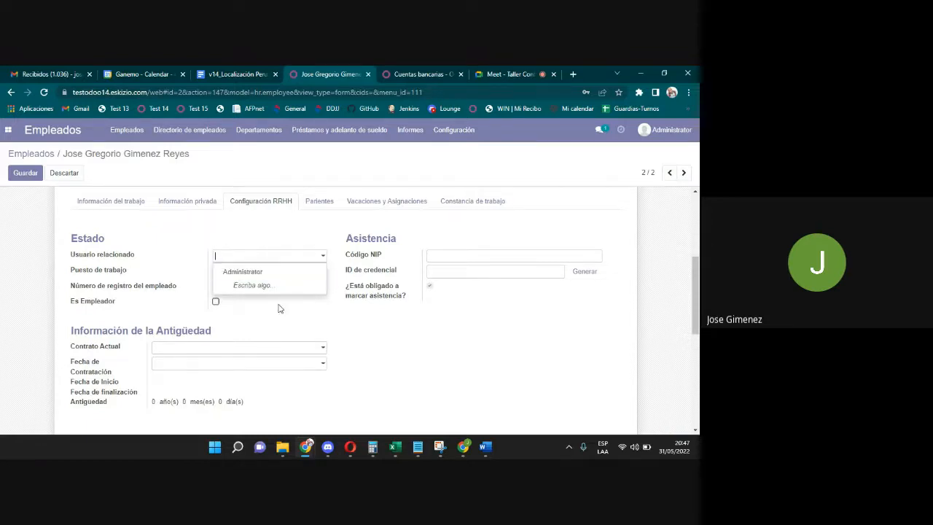
click(239, 248)
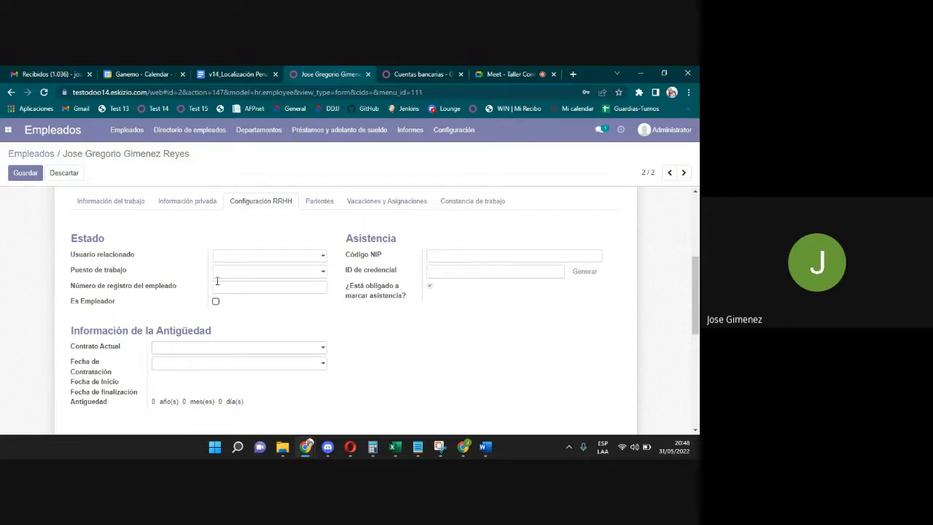
click(235, 277)
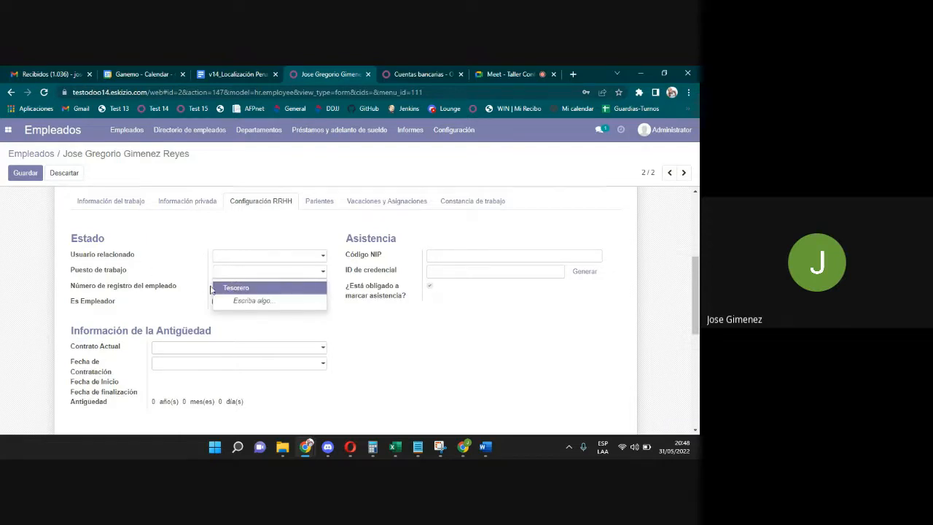
click(230, 288)
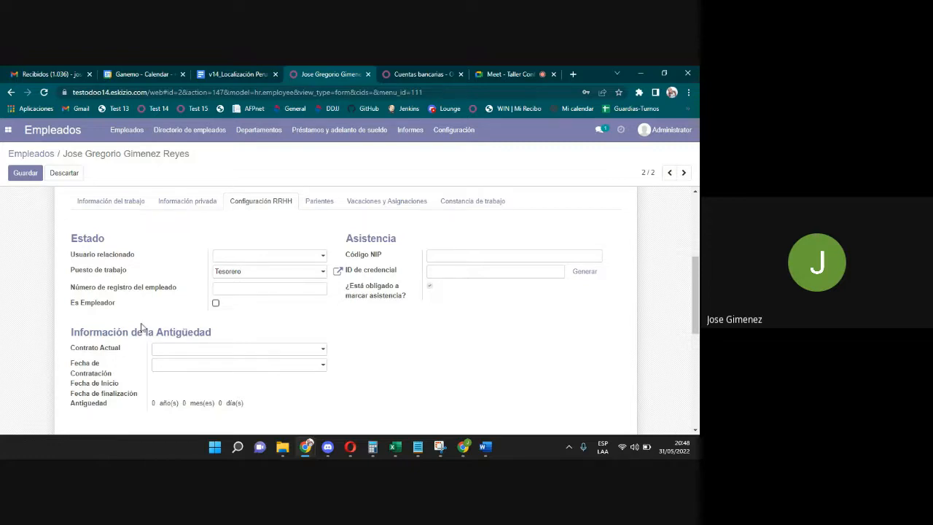
Tick Es Empleador, untick it again, and scroll through the Configuración RRHH fields.
drag(118, 309, 71, 306)
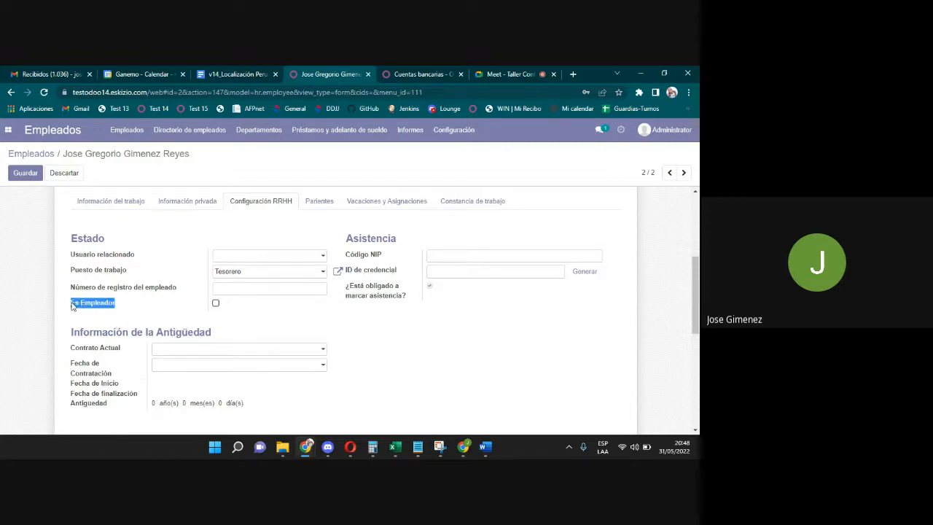
click(216, 303)
click(216, 303)
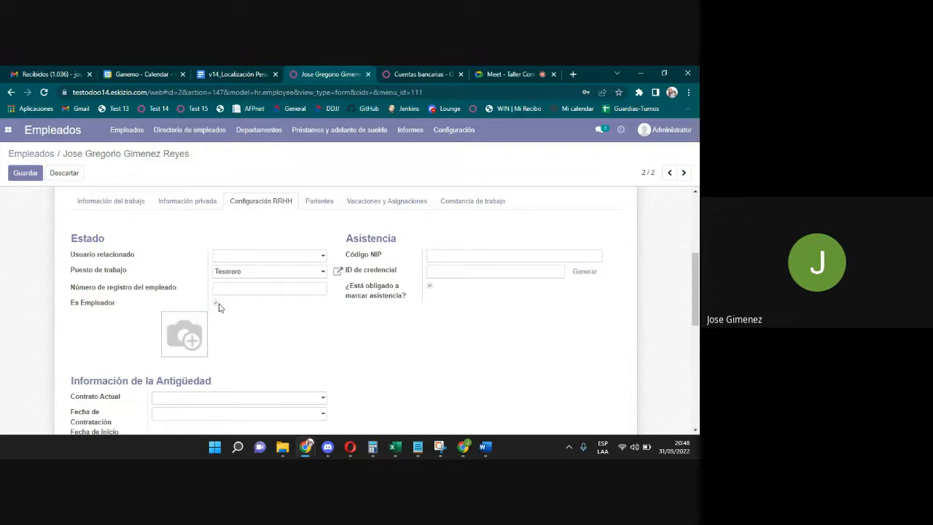
mouse_move(183, 337)
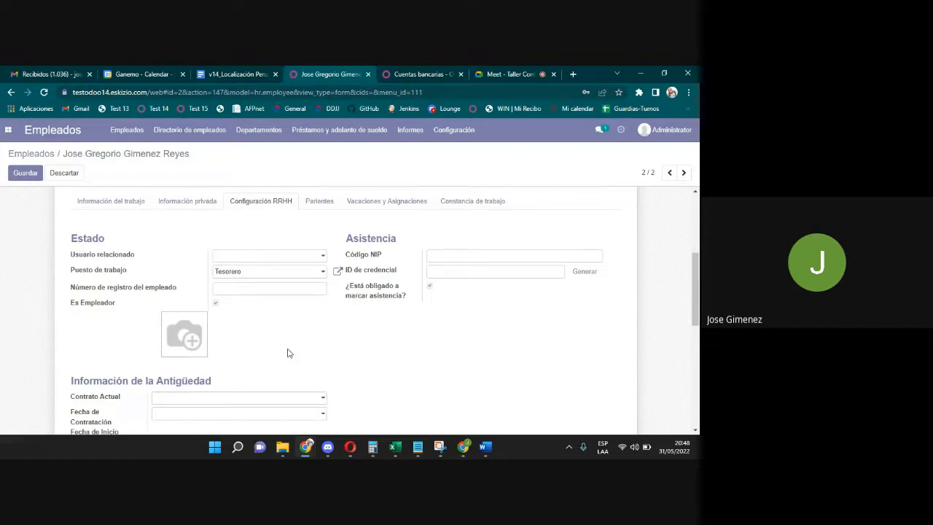
click(216, 303)
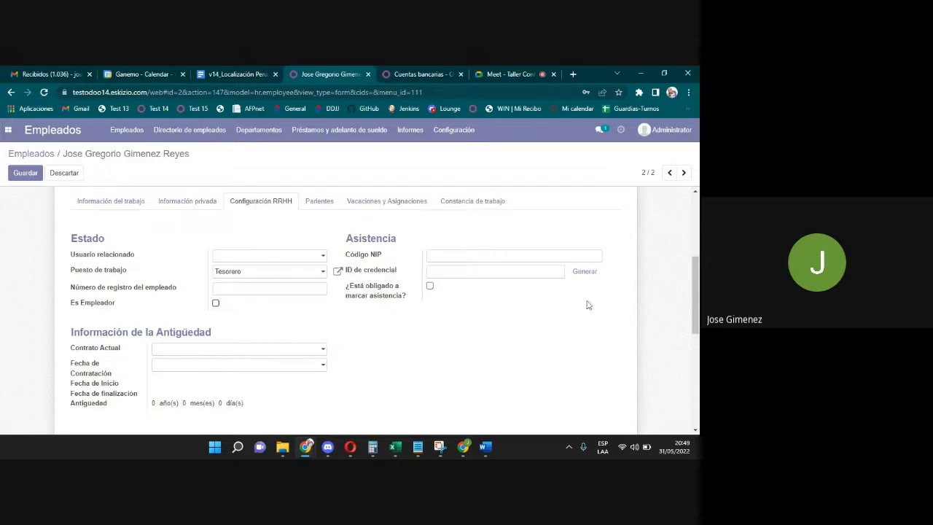
drag(697, 312, 698, 332)
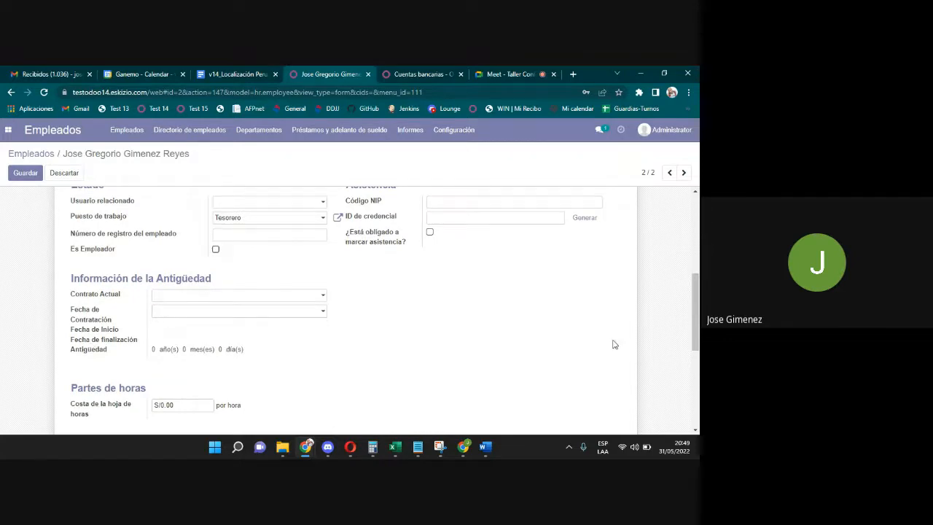
drag(696, 313, 696, 281)
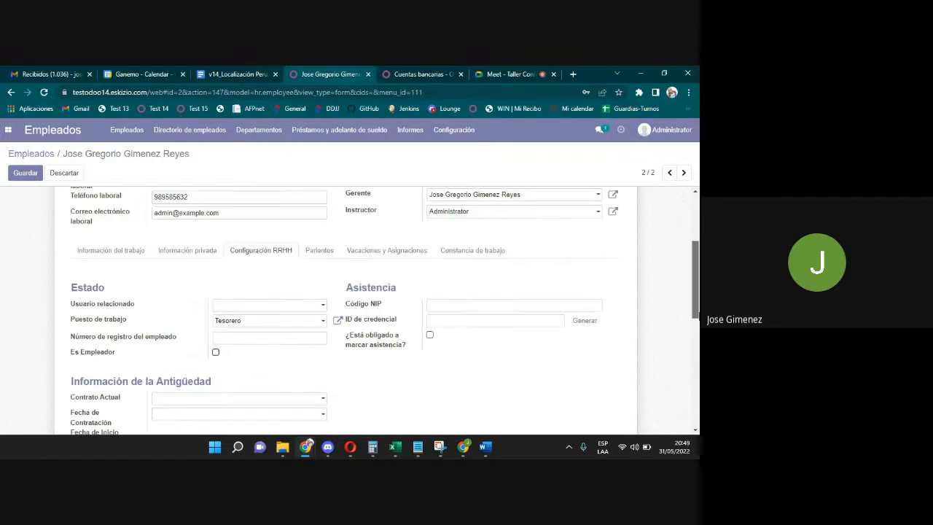
Add a new blank relative line in the Parientes table.
click(320, 252)
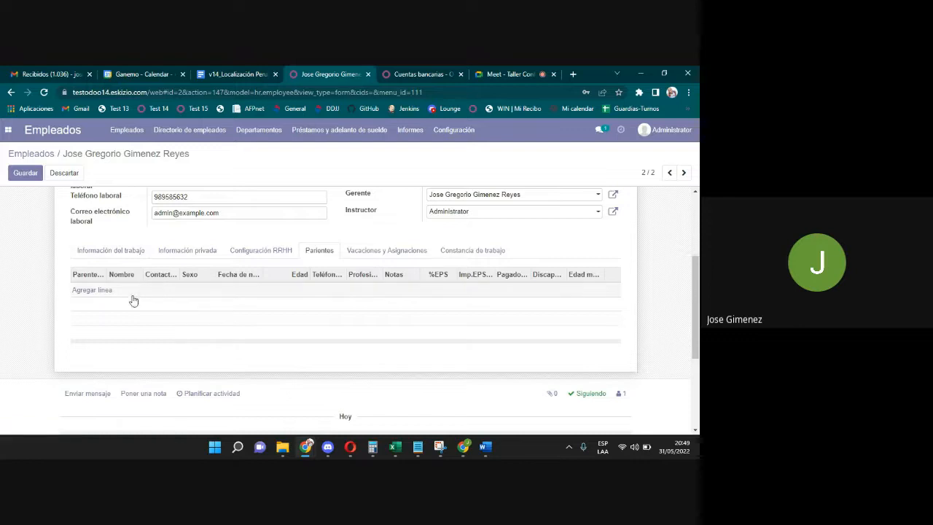
click(98, 290)
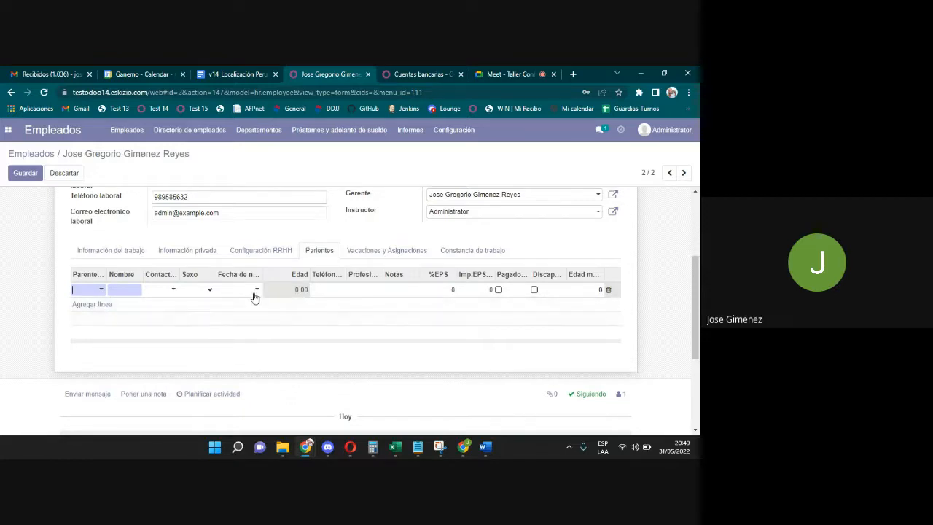
click(445, 290)
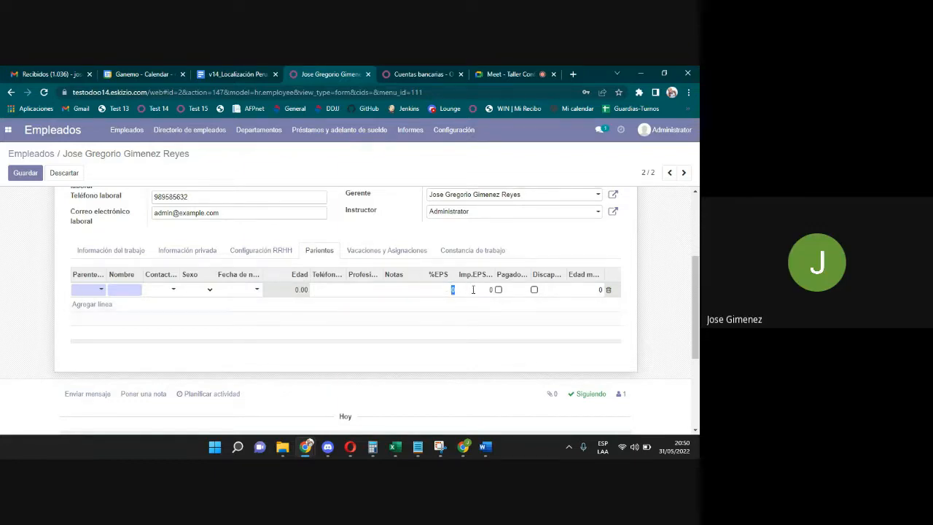
click(474, 290)
Step through the relative line's %EPS, Imp.EPS, Pagado, Discap and Edad m. cells.
click(444, 290)
click(481, 290)
click(450, 290)
click(481, 288)
click(498, 290)
click(534, 290)
click(581, 289)
Set the relative's birth date to 14/09/2021, keeping the edits when warned about discarding.
click(246, 290)
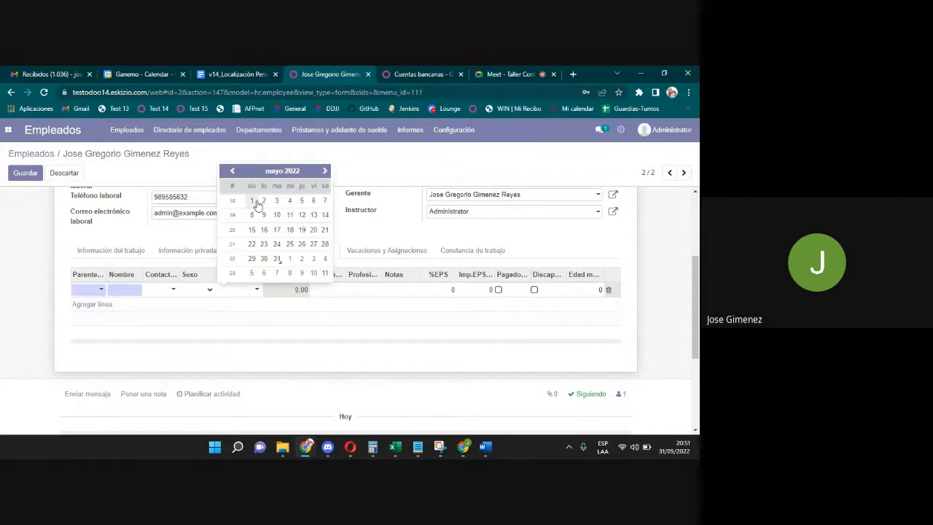
click(232, 170)
click(231, 170)
click(232, 171)
click(232, 170)
click(232, 170)
click(232, 170)
click(232, 170)
click(232, 170)
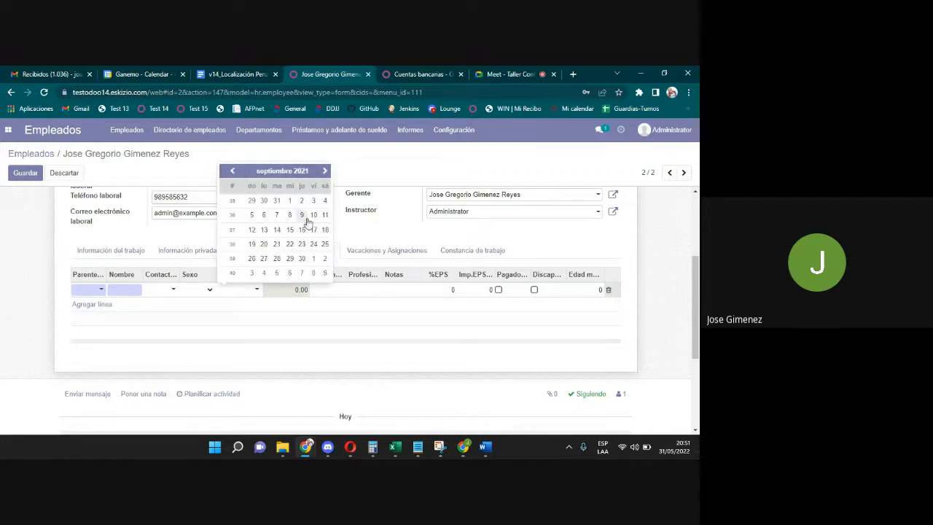
click(277, 229)
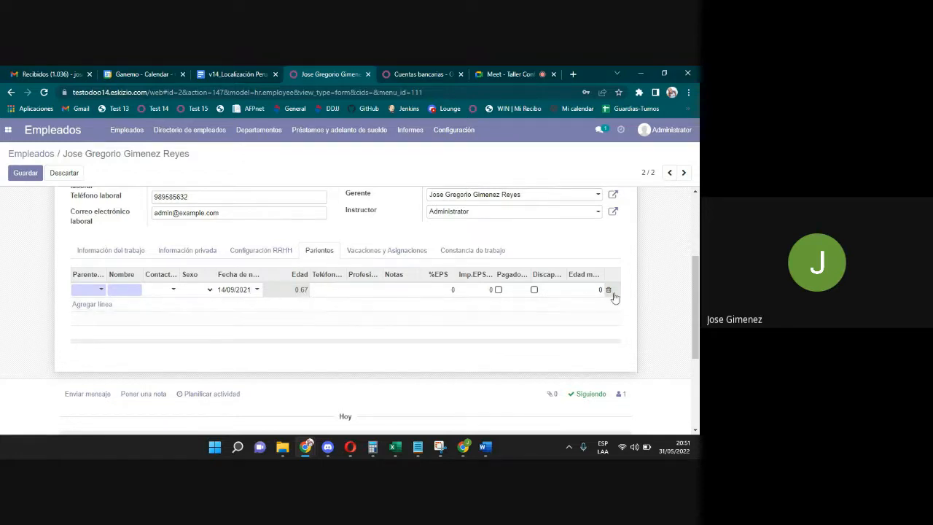
click(589, 289)
click(670, 299)
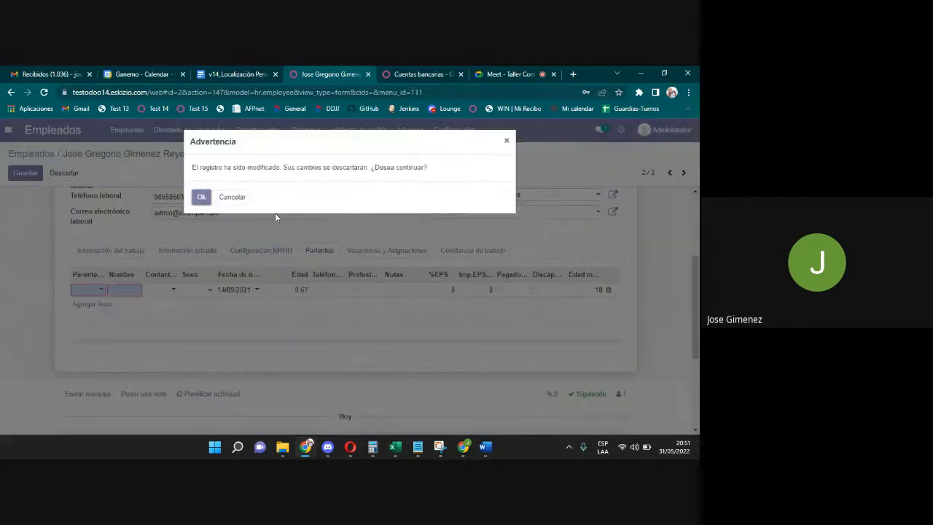
click(226, 197)
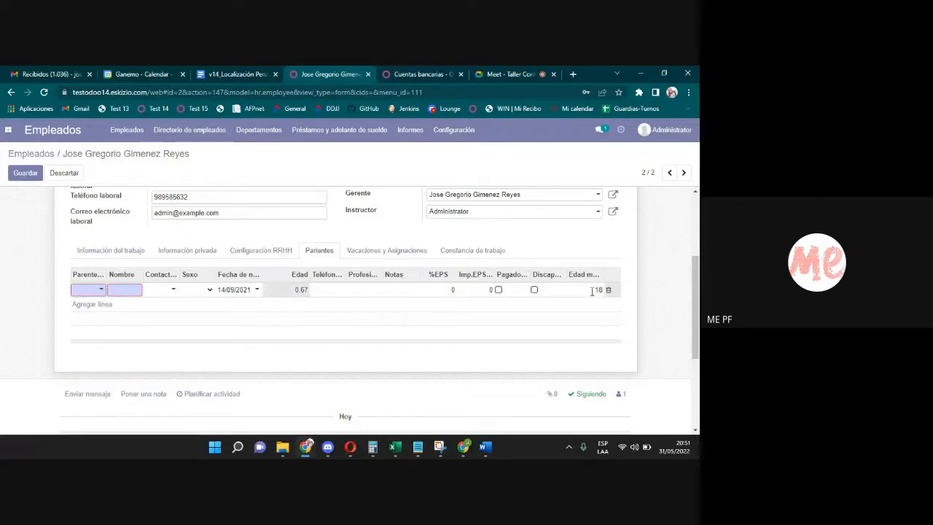
Replace the Edad m. value with 25, trim its last digit, and click the line's delete control.
drag(592, 291, 621, 296)
text(25)
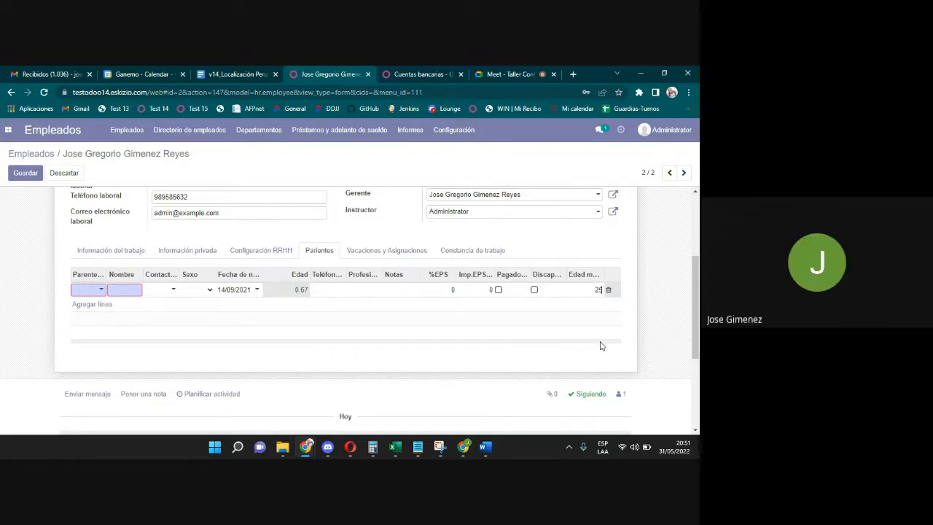
key(BackSpace)
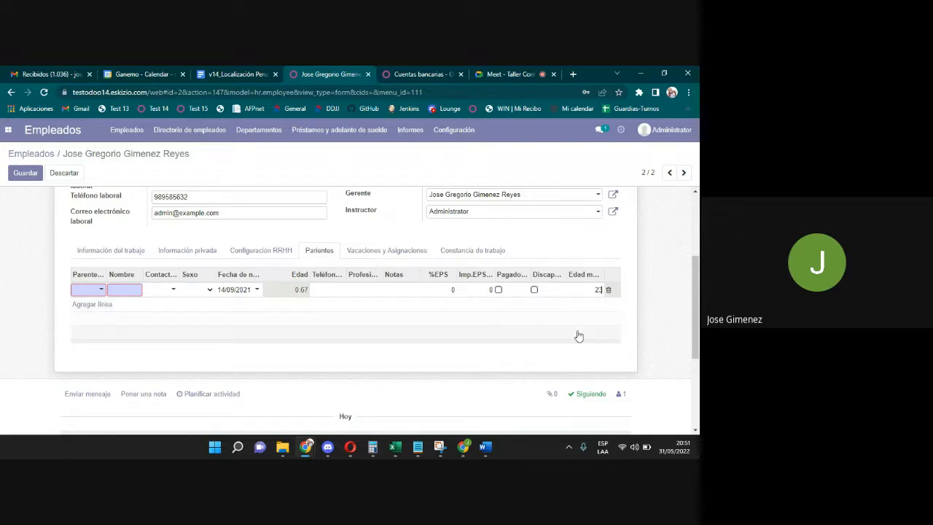
click(610, 291)
Change vacation days per year (30, then 18), untick Vacaciones, then show Constancia de trabajo.
click(384, 249)
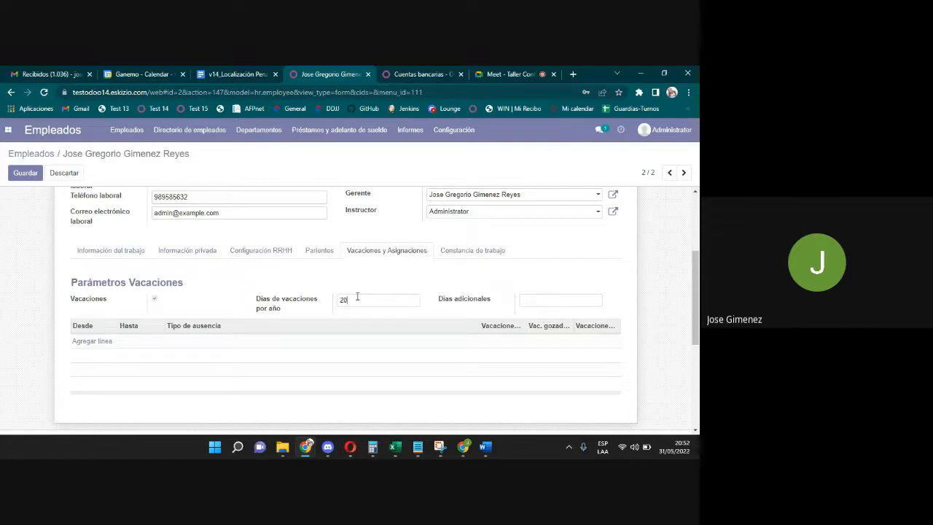
key(BackSpace)
key(BackSpace)
text(30)
drag(349, 300, 298, 305)
text(18)
click(155, 299)
click(462, 250)
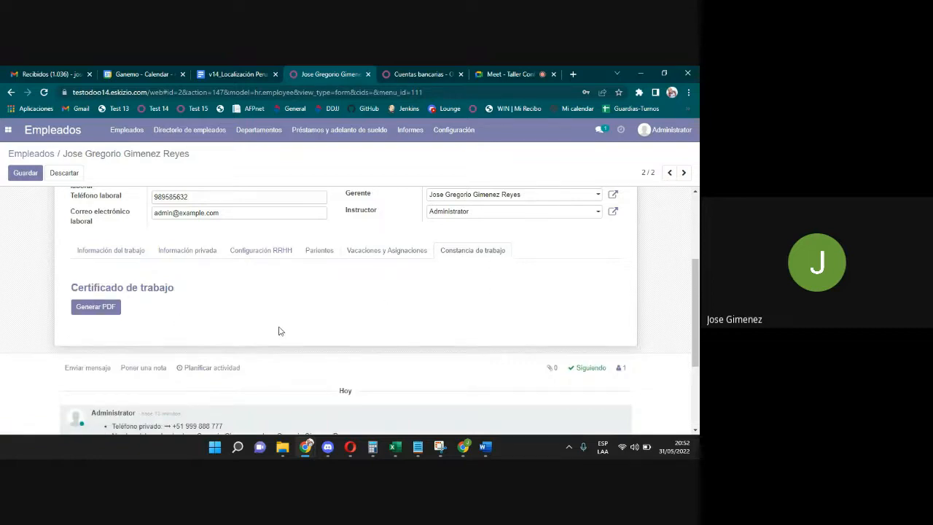
Save the employee, generate the work certificate PDF, and open the empty Contratos list.
drag(698, 330, 697, 287)
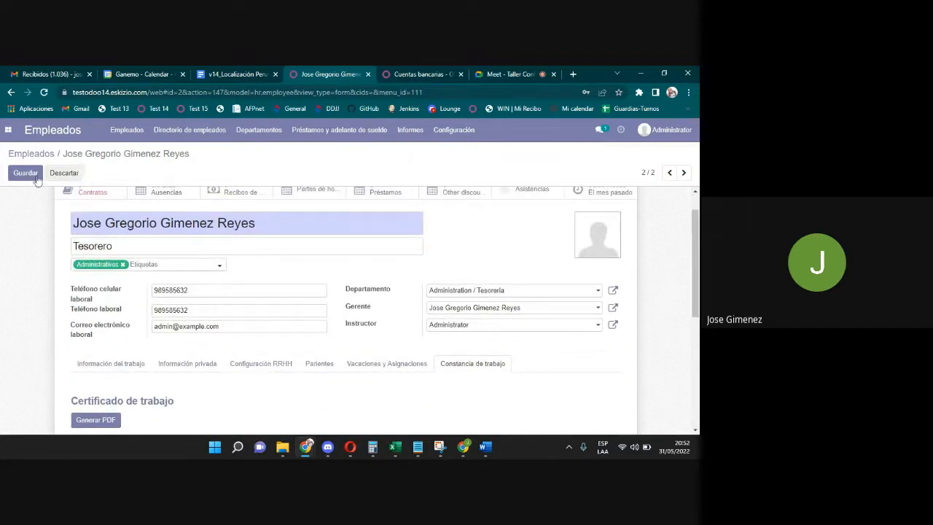
click(24, 172)
scroll(210, 310, down, 3)
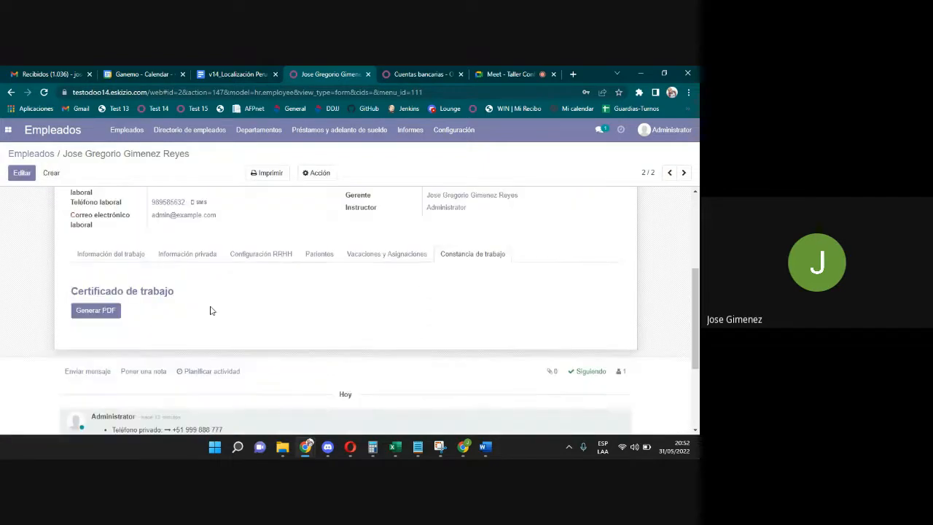
click(111, 315)
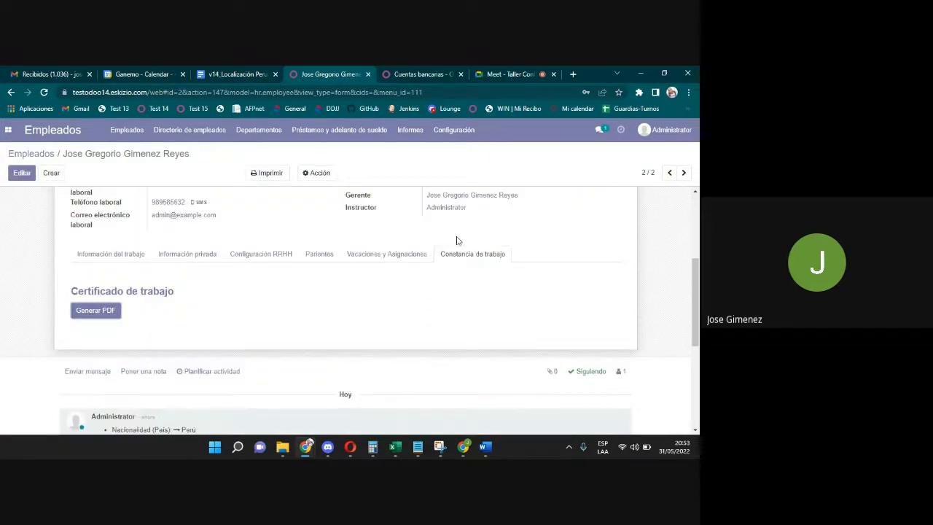
scroll(365, 218, up, 3)
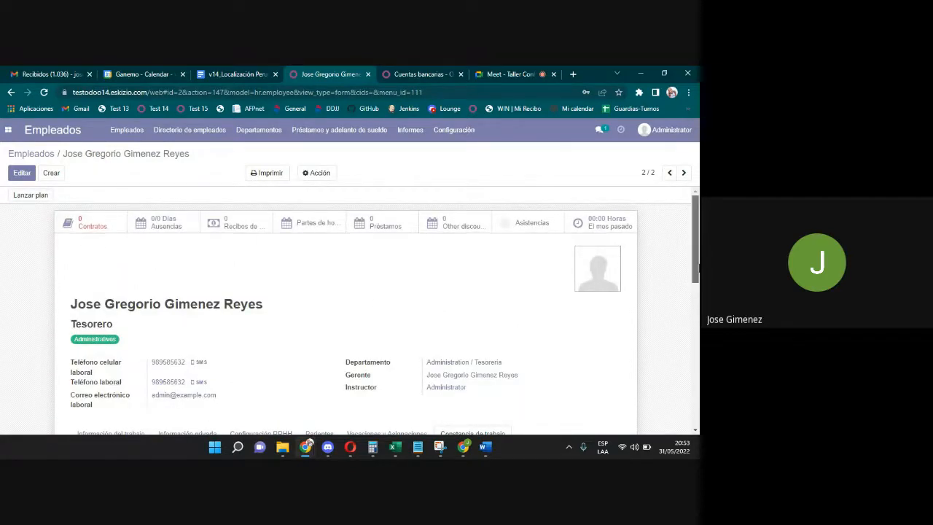
scroll(696, 240, down, 2)
scroll(696, 240, up, 2)
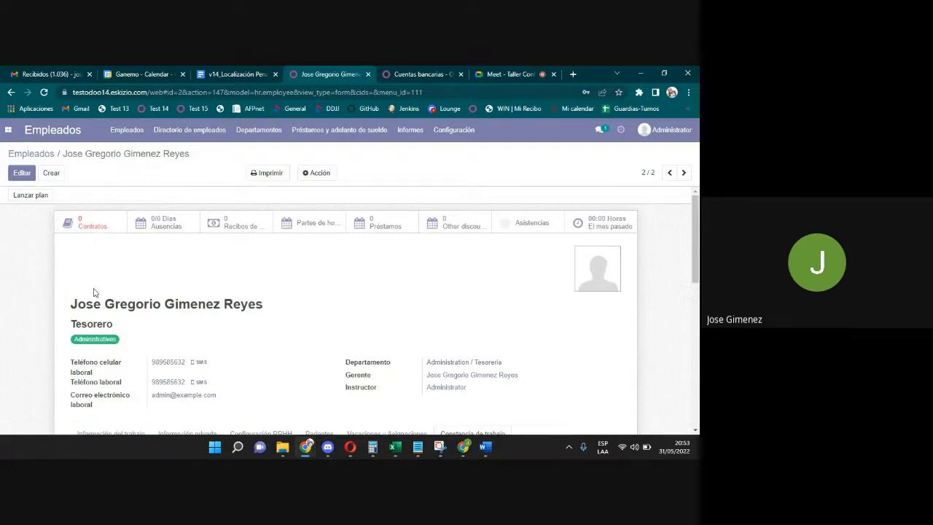
click(85, 228)
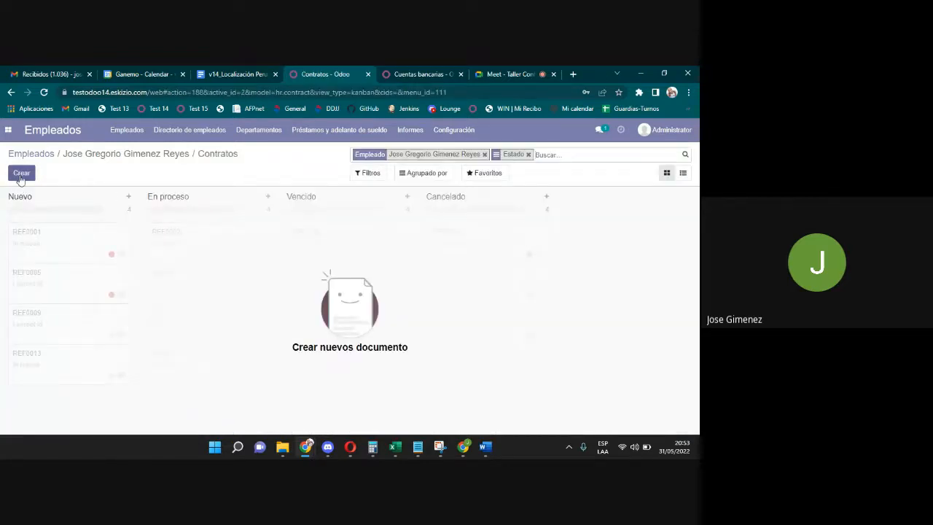
Start a new contract and enter its reference (employee's name plus 2022).
click(20, 177)
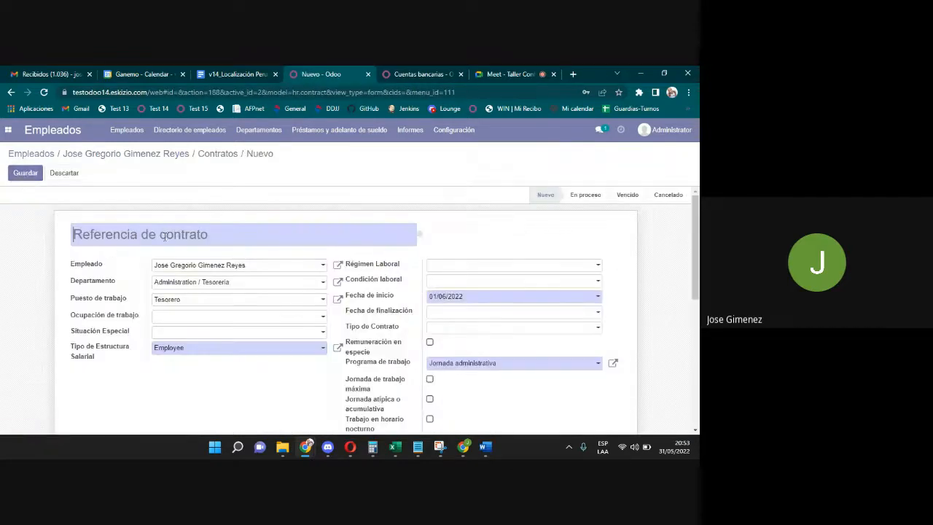
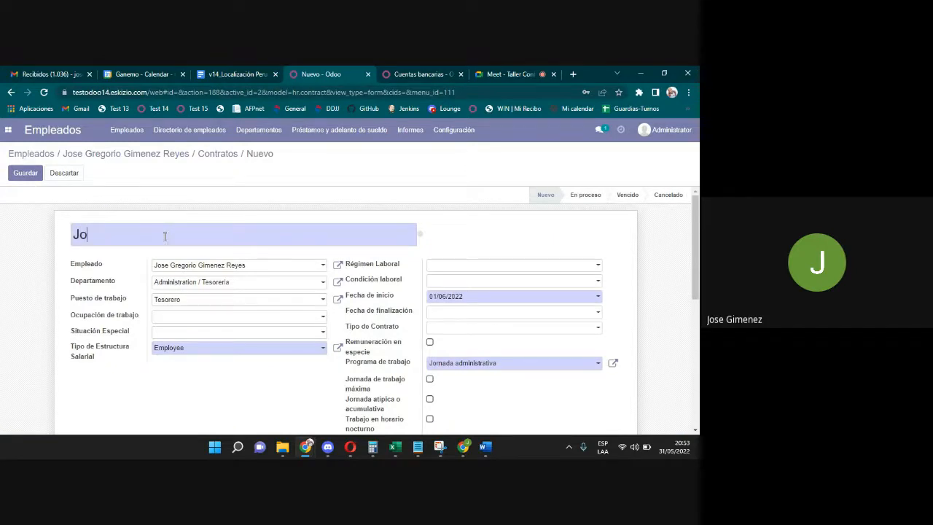
mouse_move(694, 260)
mouse_down()
mouse_move(693, 280)
mouse_move(689, 253)
mouse_up()
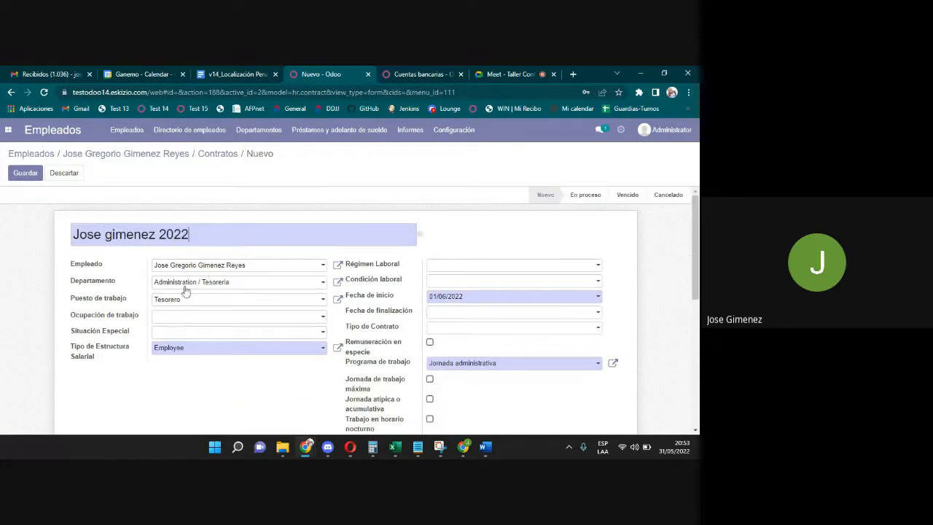
Set occupation to DIRECTOR GENERAL, EMPRESA/AGRICULTURA and Situación Especial to NINGUNA.
click(172, 321)
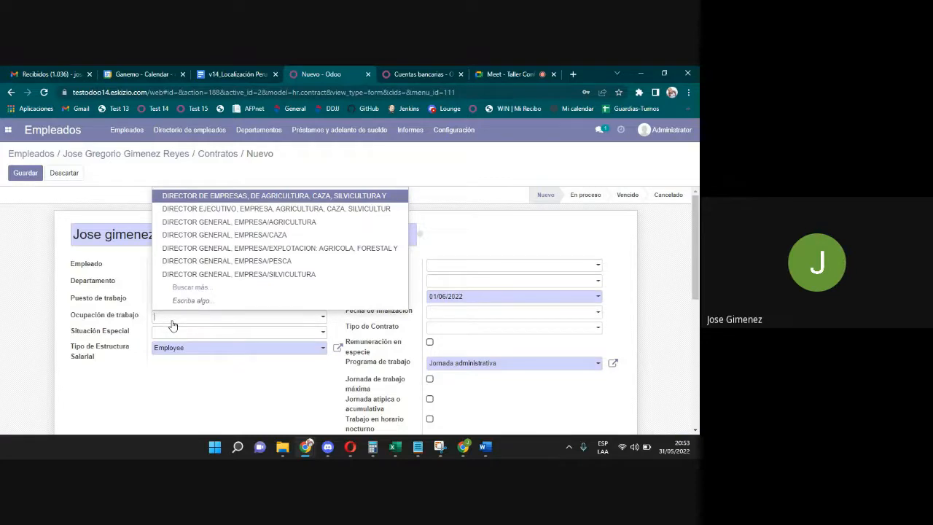
click(256, 235)
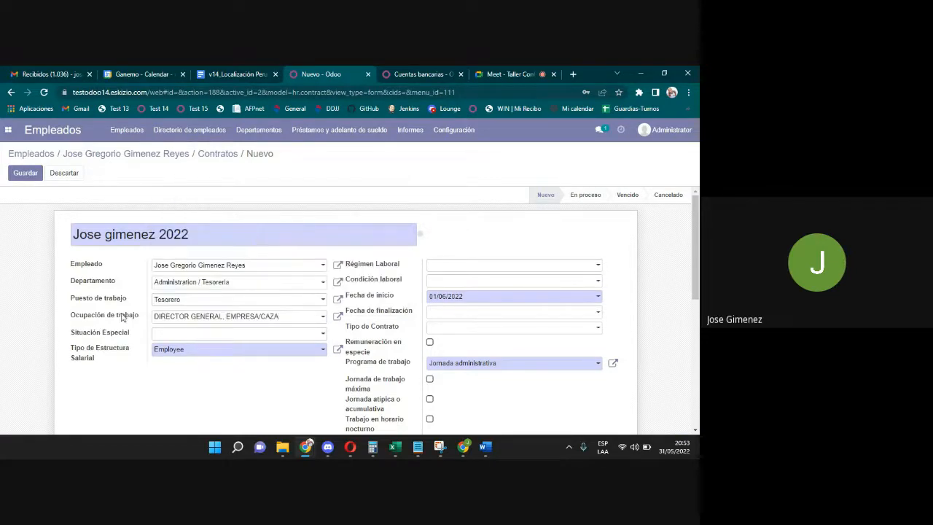
click(175, 318)
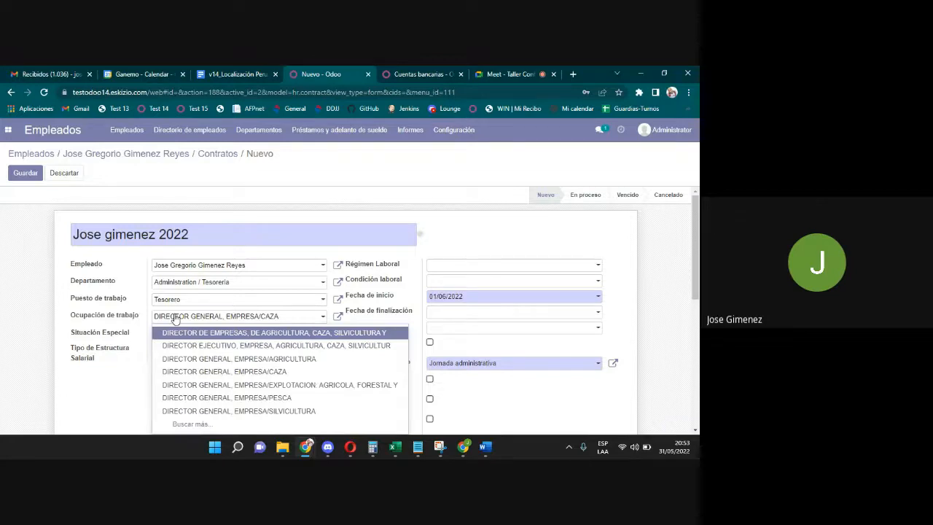
click(203, 358)
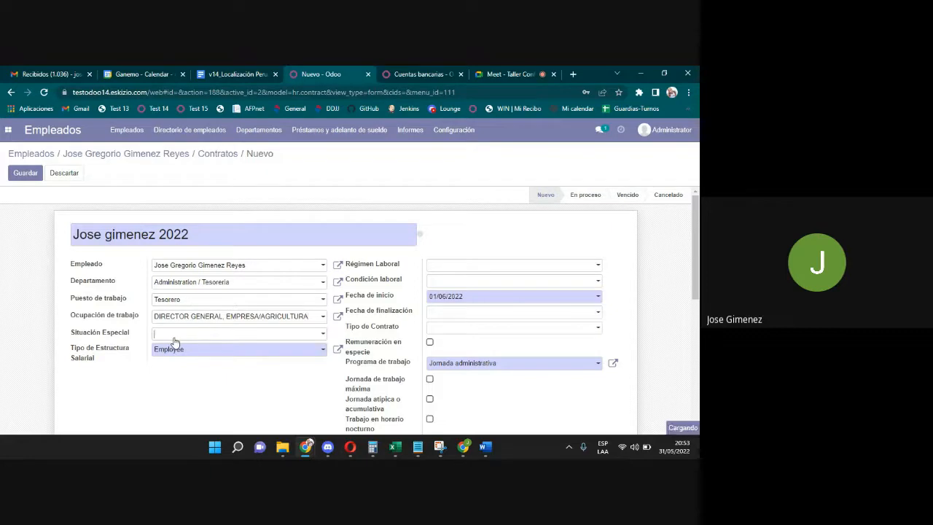
click(173, 335)
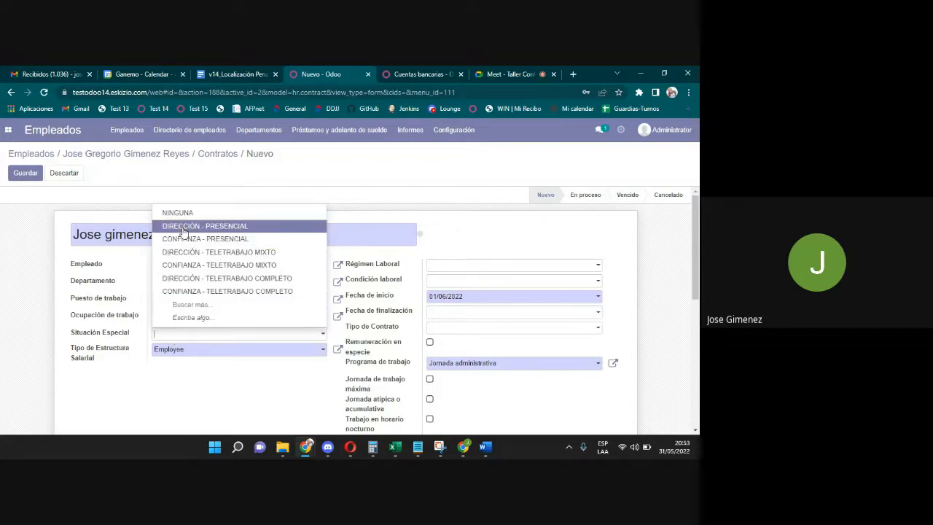
click(184, 214)
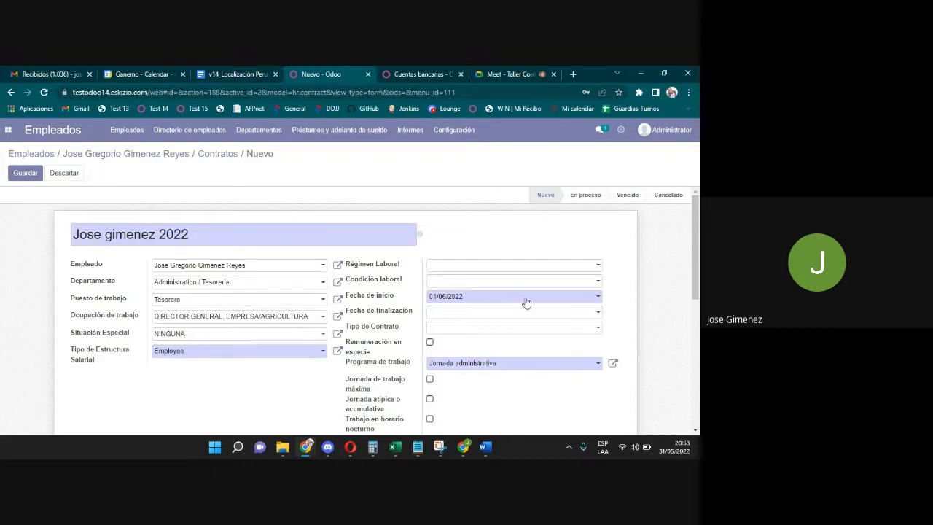
scroll(525, 302, down, 1)
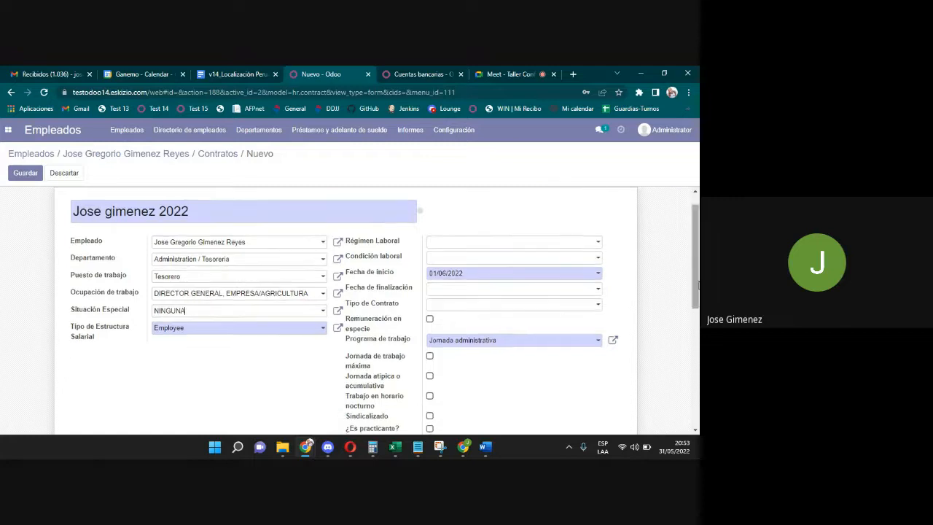
Change the contract's Tipo de Estructura Salarial from Employee to Nomina Administrativa.
click(178, 334)
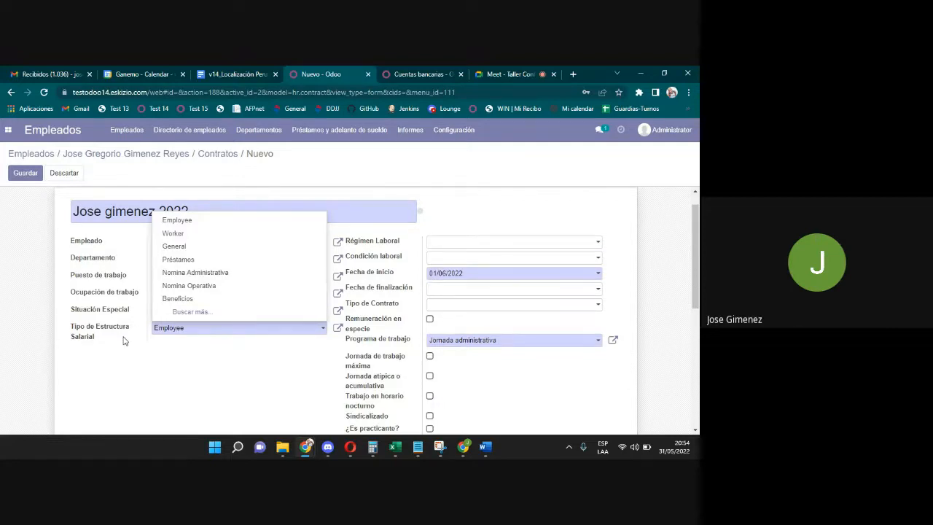
click(182, 273)
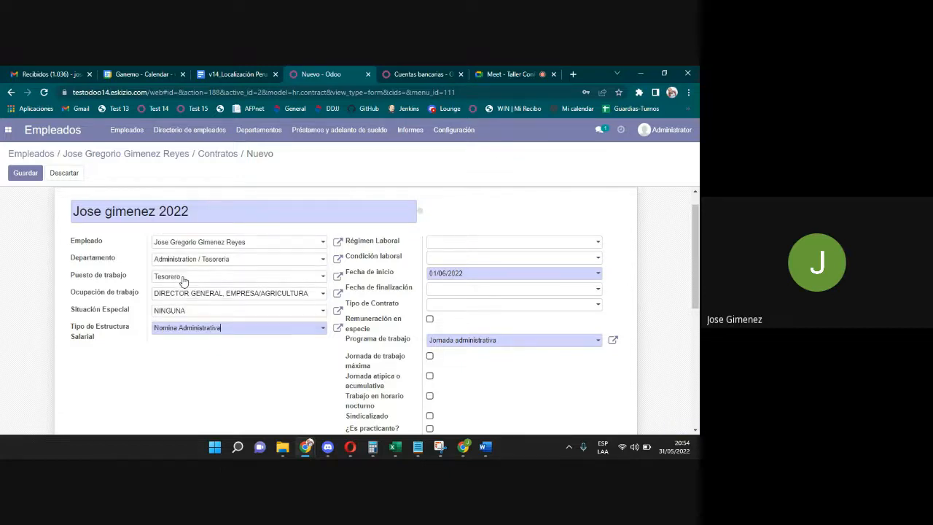
click(202, 328)
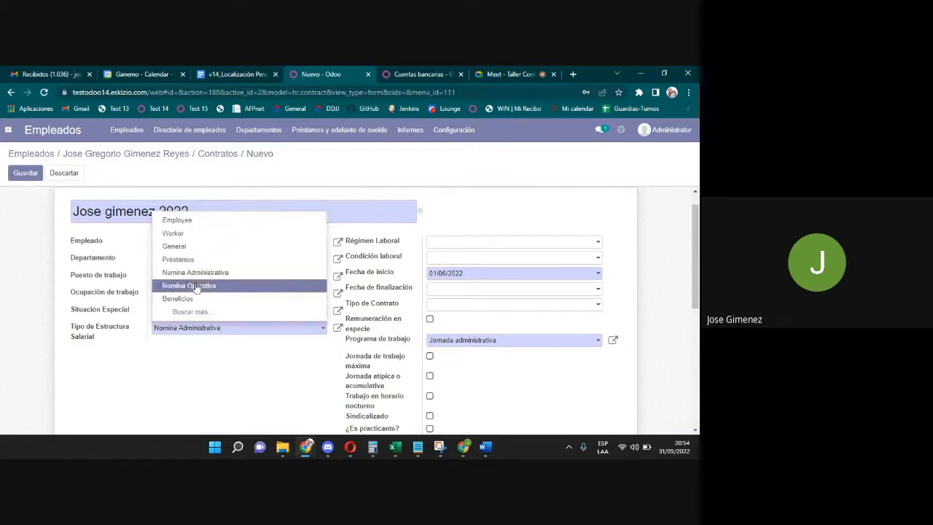
click(227, 363)
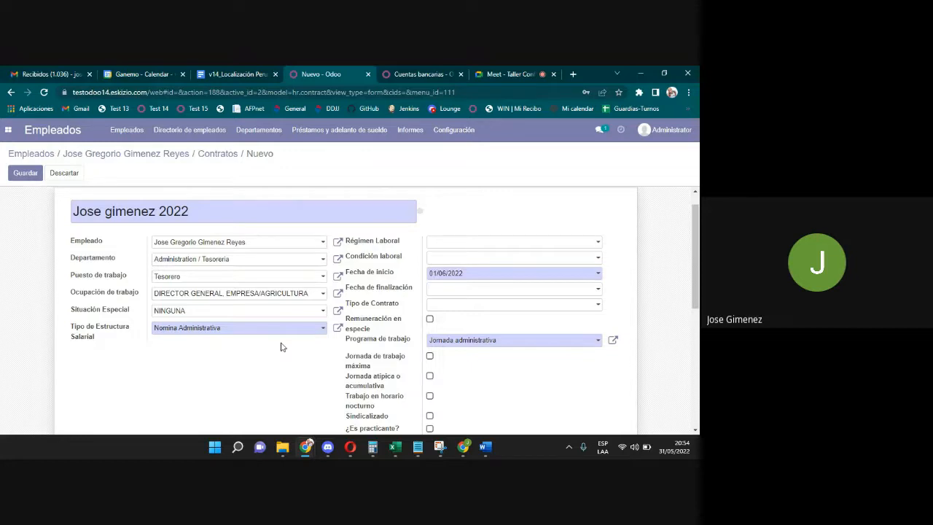
click(261, 333)
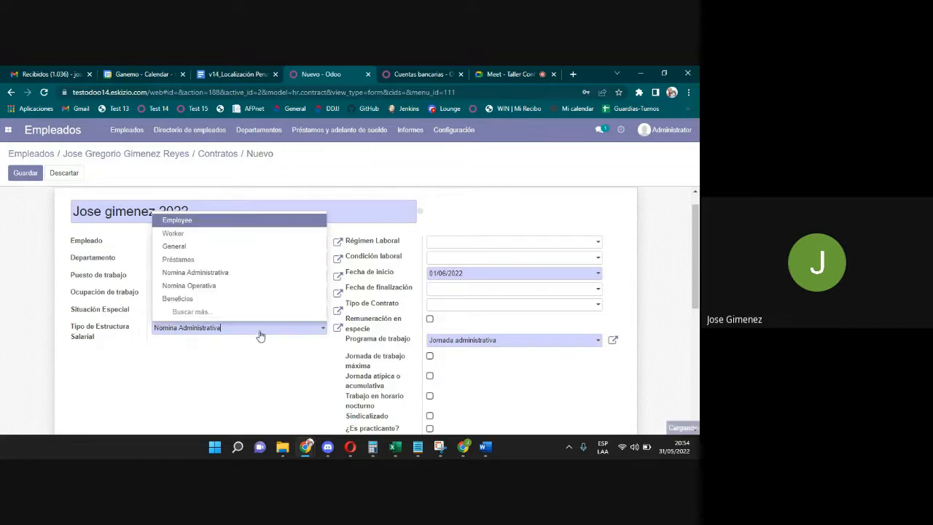
click(260, 335)
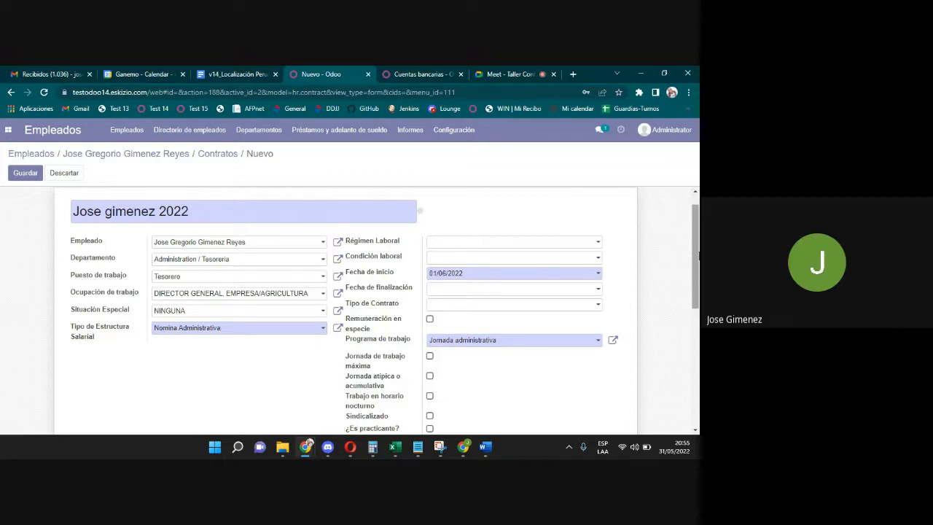
Set Régimen Laboral to D LEG N.° 728 and Condición laboral to POR INICIO O INCREM DE ACTIV.
click(561, 241)
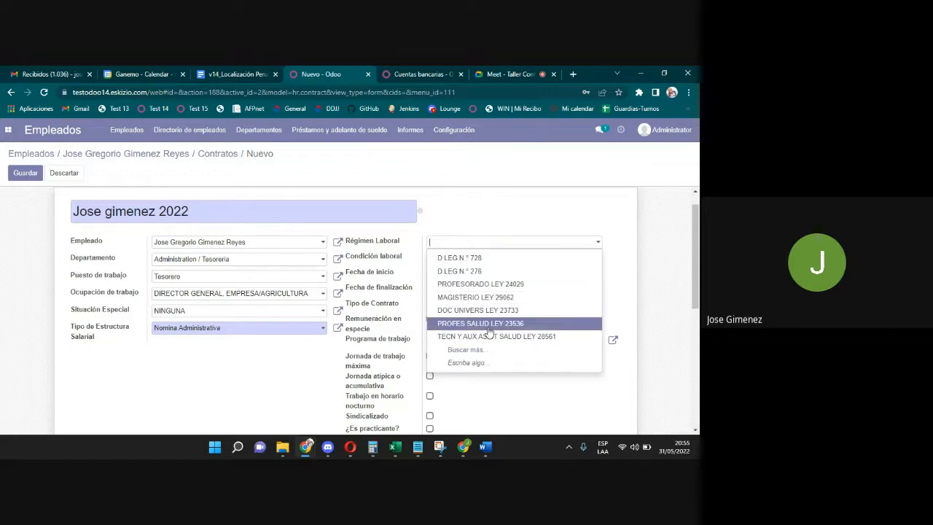
click(489, 259)
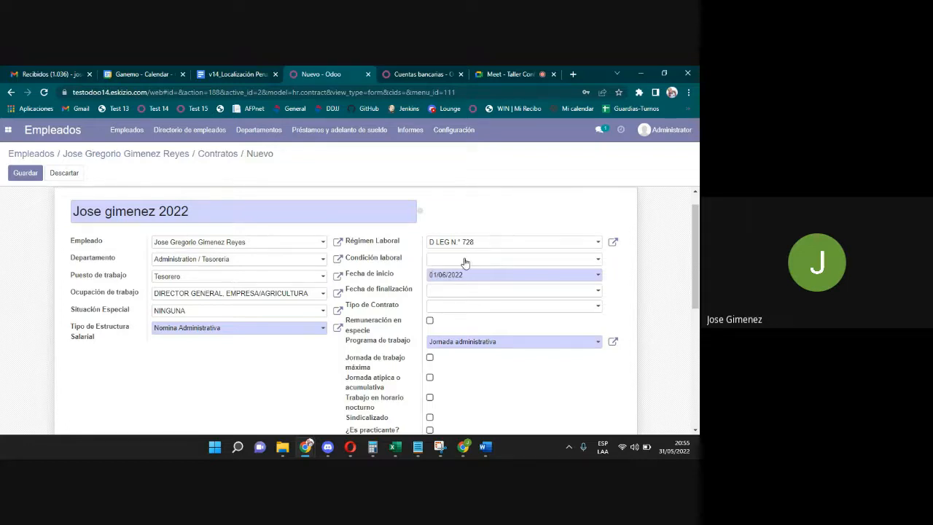
click(465, 262)
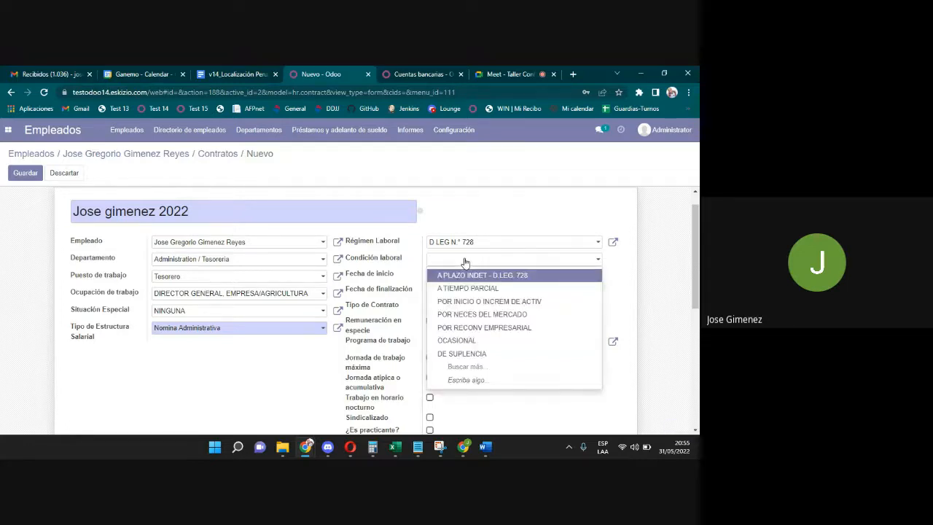
click(488, 301)
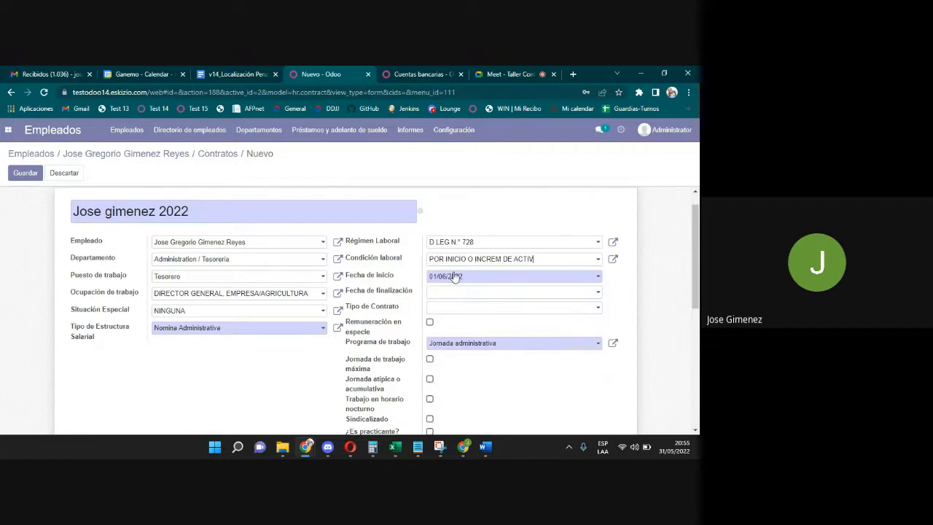
Set the contract start date to 01/01/2015 in the date picker.
scroll(557, 287, down, 1)
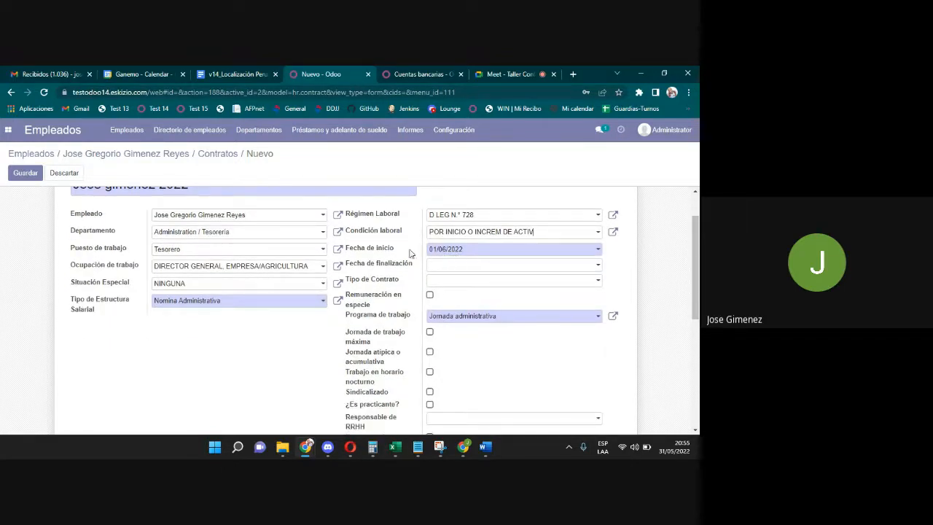
click(442, 253)
click(467, 268)
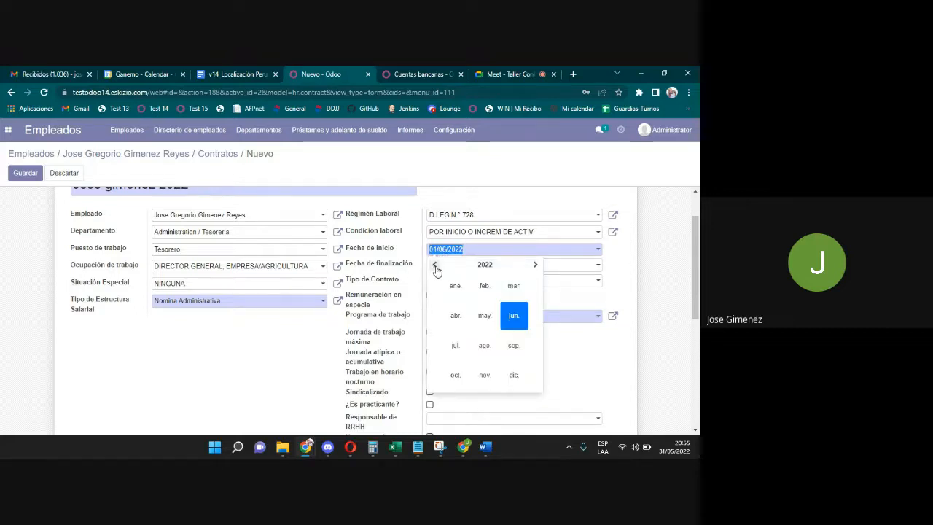
click(435, 266)
click(435, 266)
click(435, 265)
click(435, 265)
click(435, 265)
click(455, 285)
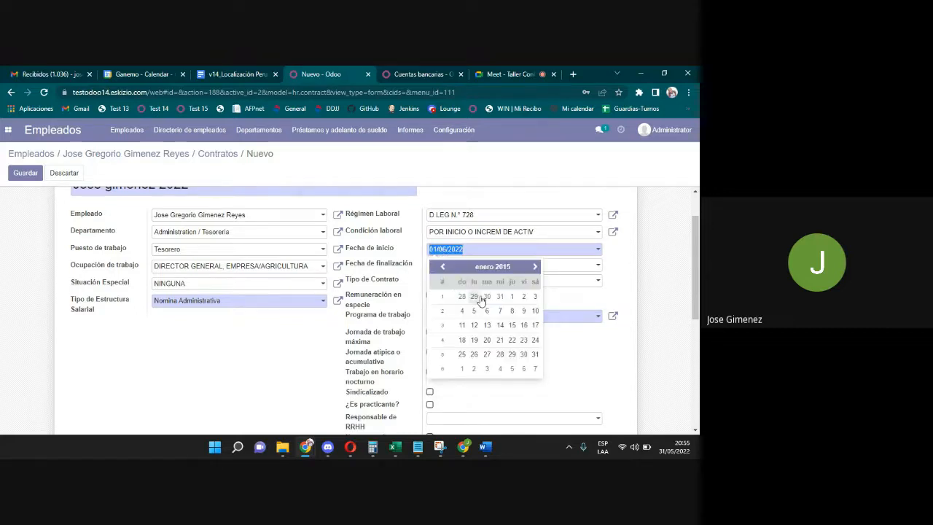
click(514, 300)
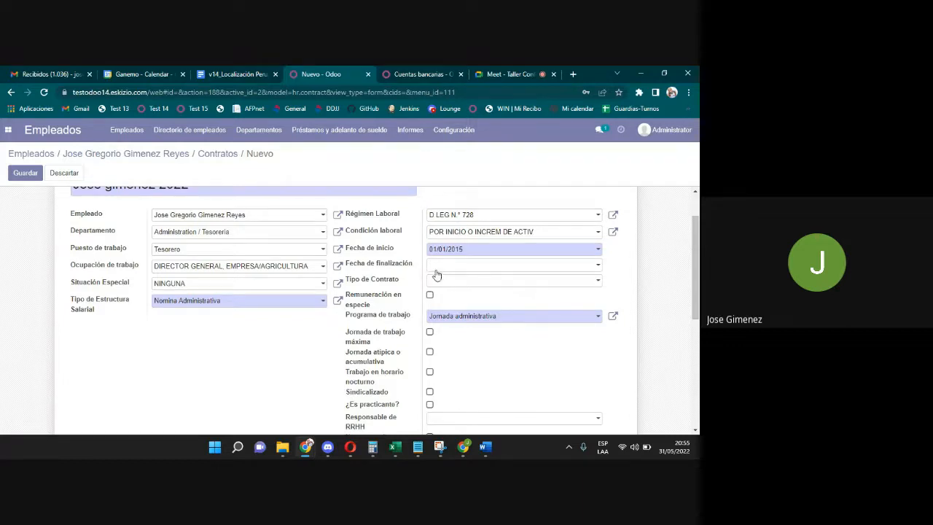
Leave the contract end date empty and focus the empty contract type field.
click(456, 266)
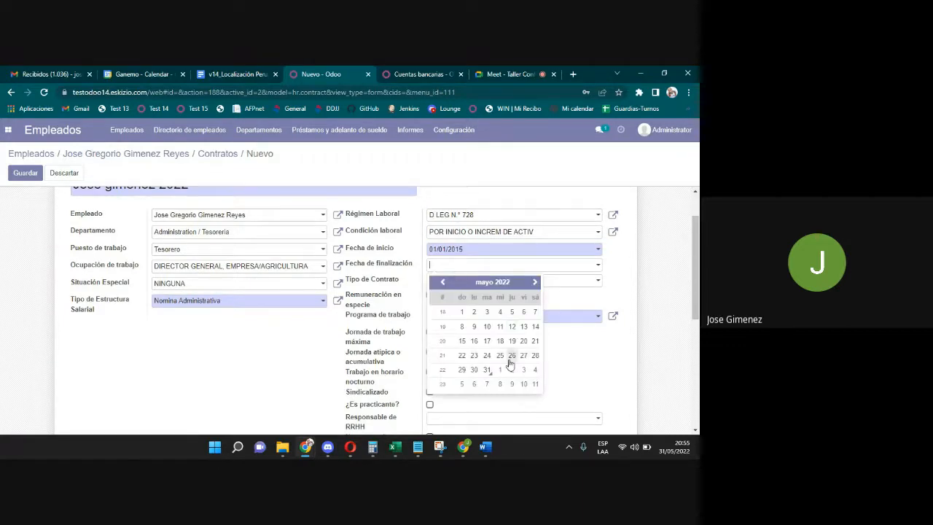
click(487, 370)
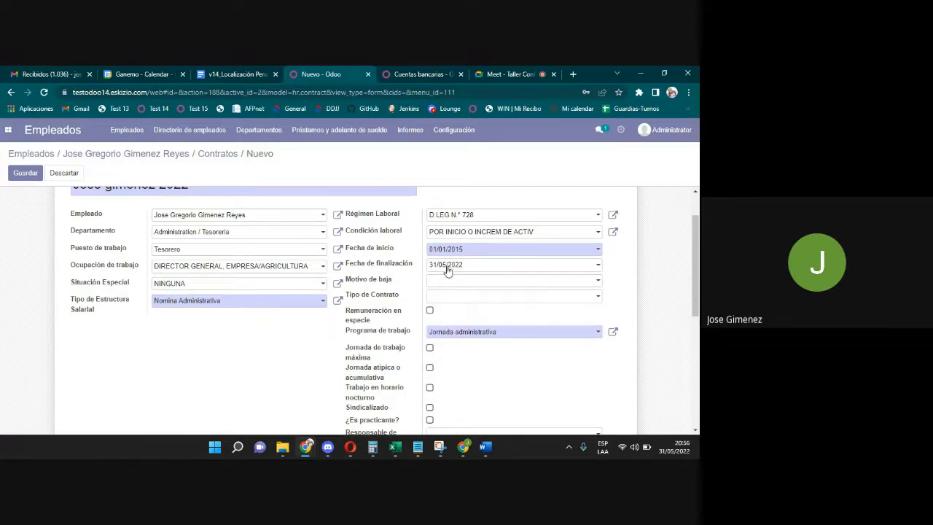
drag(452, 266, 411, 268)
key(BackSpace)
click(658, 285)
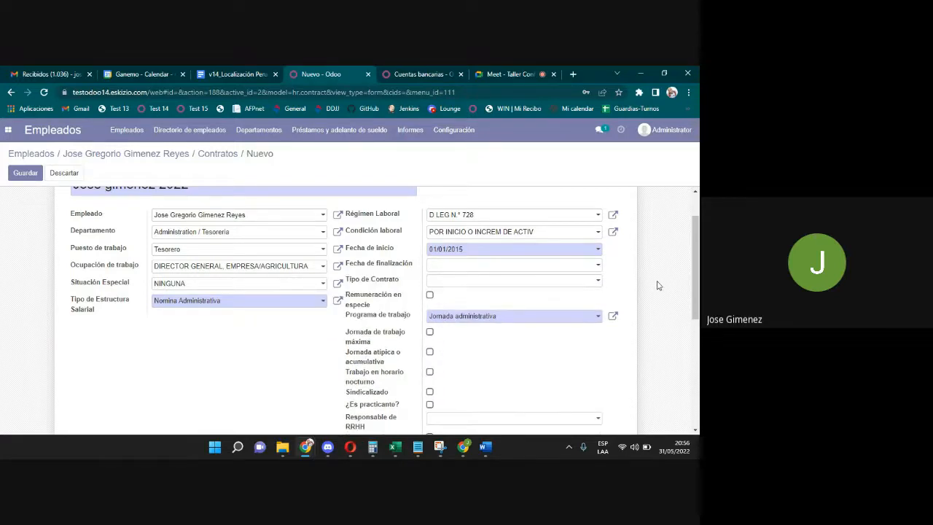
click(476, 283)
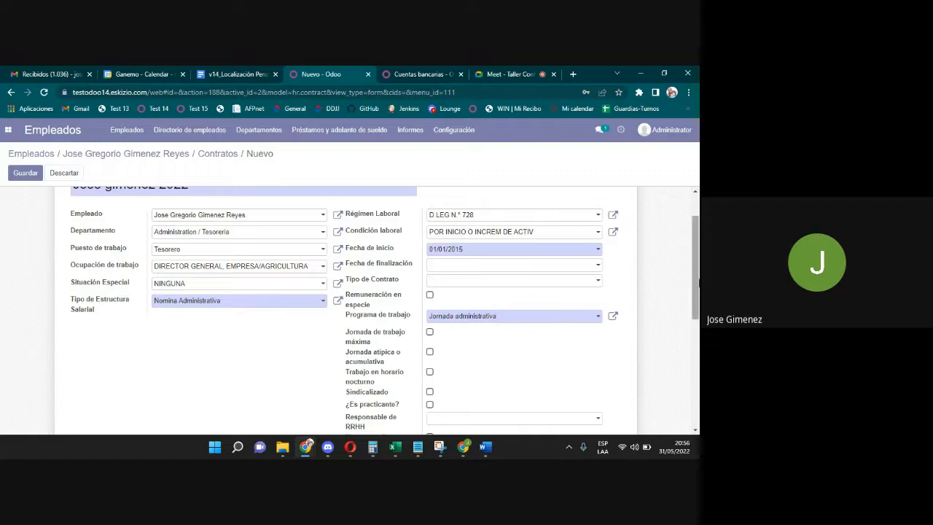
drag(699, 286, 698, 291)
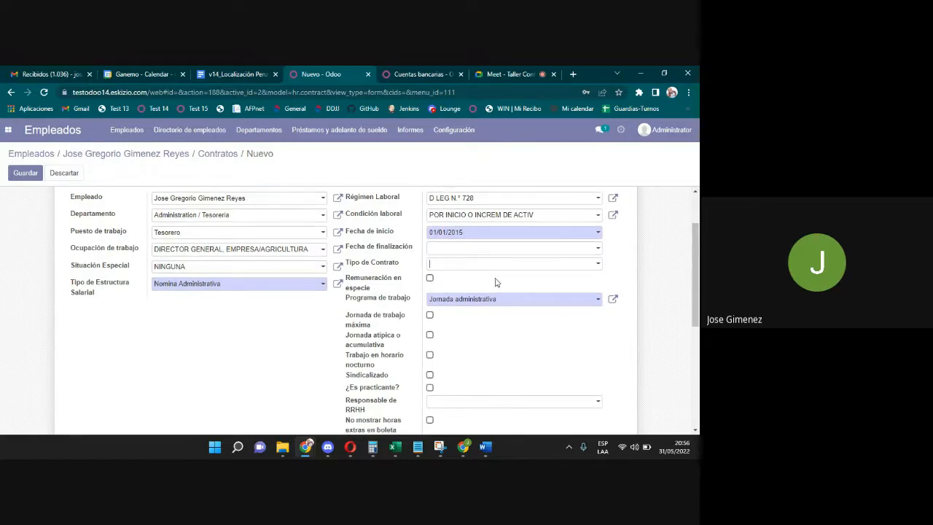
click(446, 265)
scroll(698, 297, down, 1)
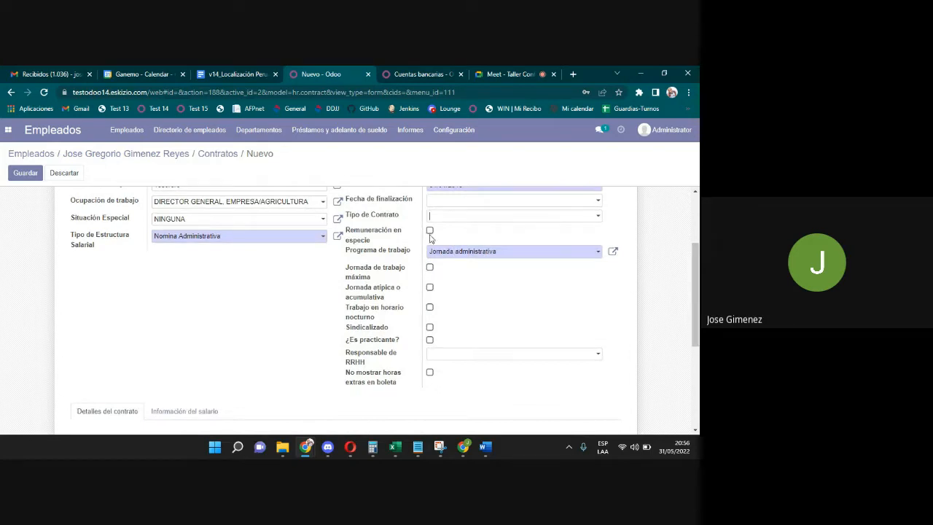
click(473, 253)
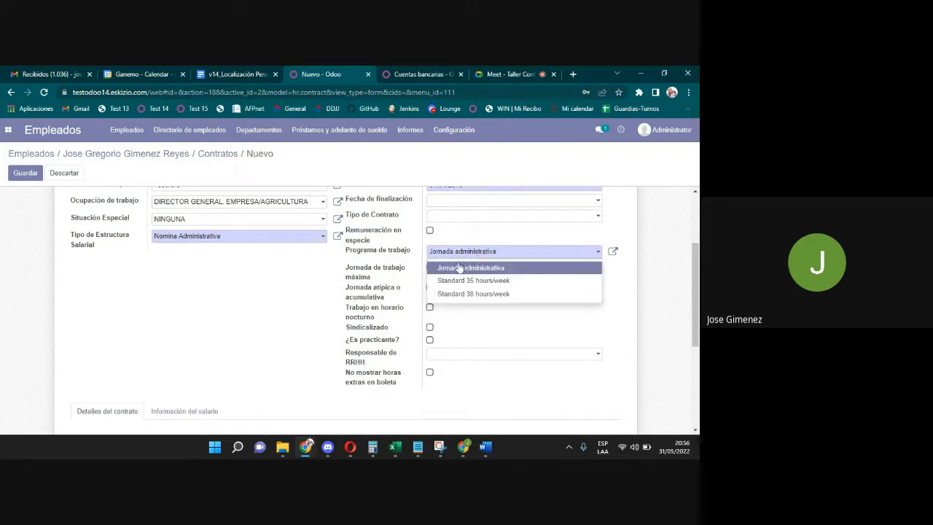
click(461, 270)
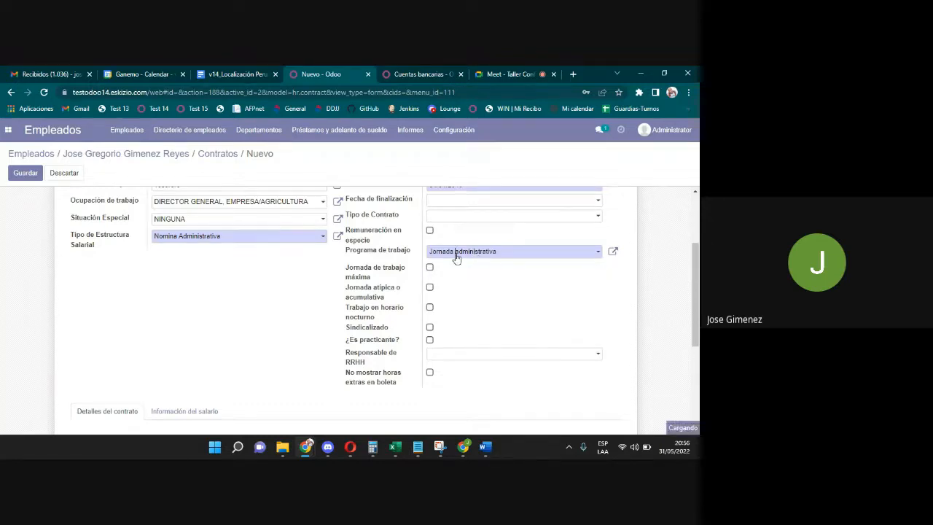
click(457, 254)
click(465, 281)
click(457, 255)
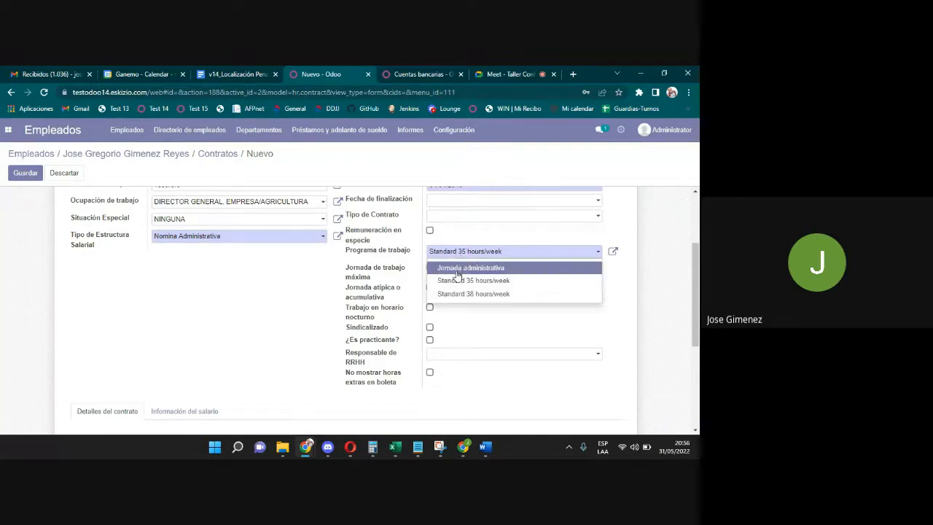
click(457, 268)
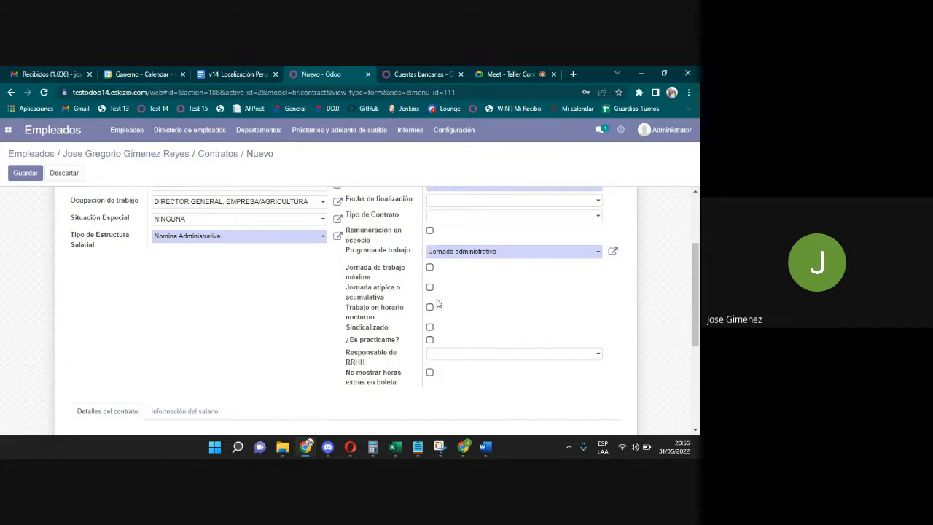
click(451, 355)
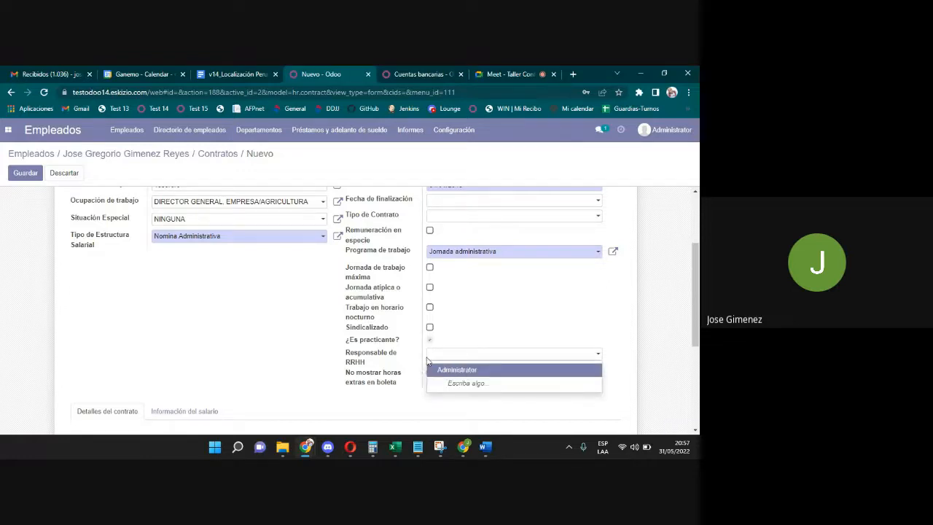
click(437, 369)
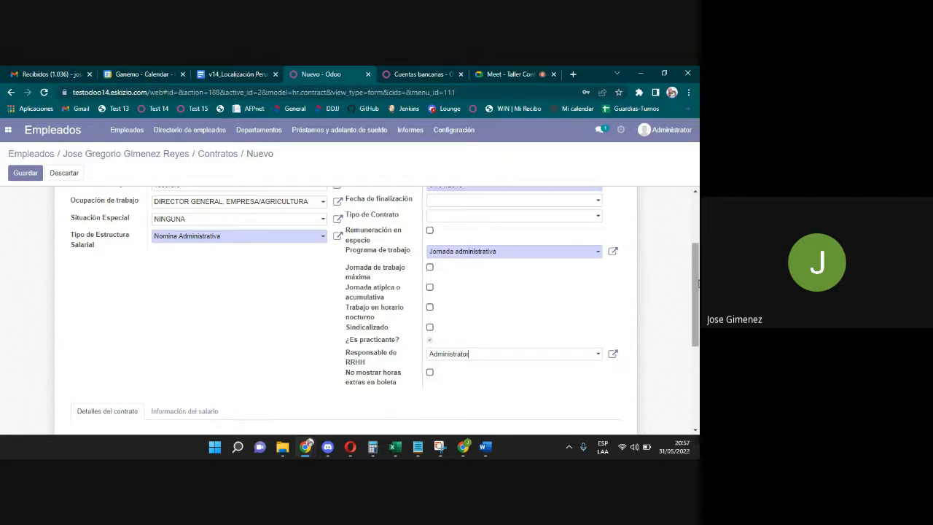
scroll(470, 270, down, 4)
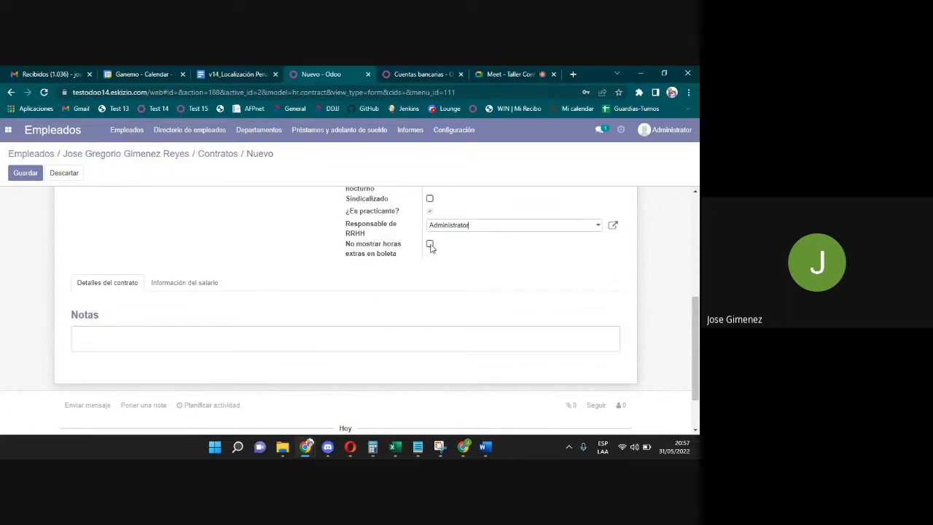
click(429, 244)
click(107, 333)
In salary information, set Tipo de pago to DEPÓSITO EN CUENTA and Remuneración Variable to Comisiones.
click(183, 284)
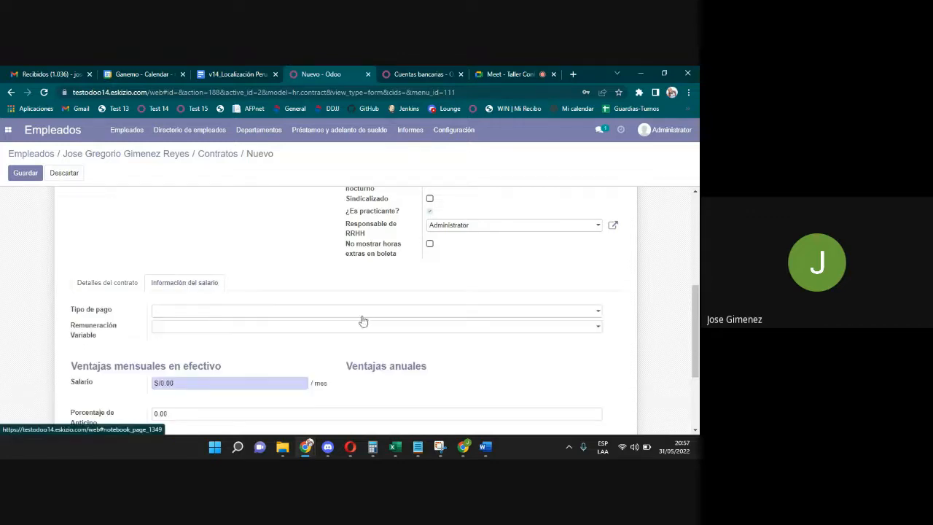
scroll(287, 282, down, 2)
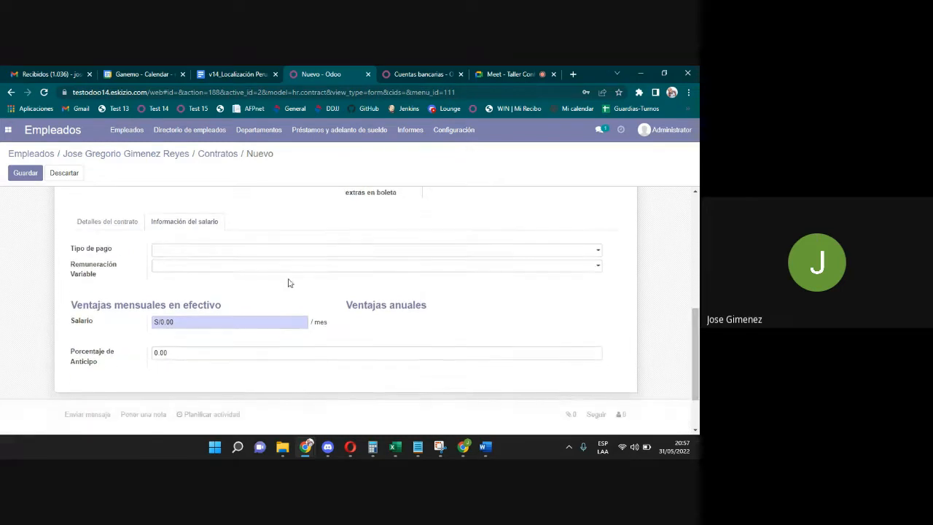
click(215, 251)
click(173, 282)
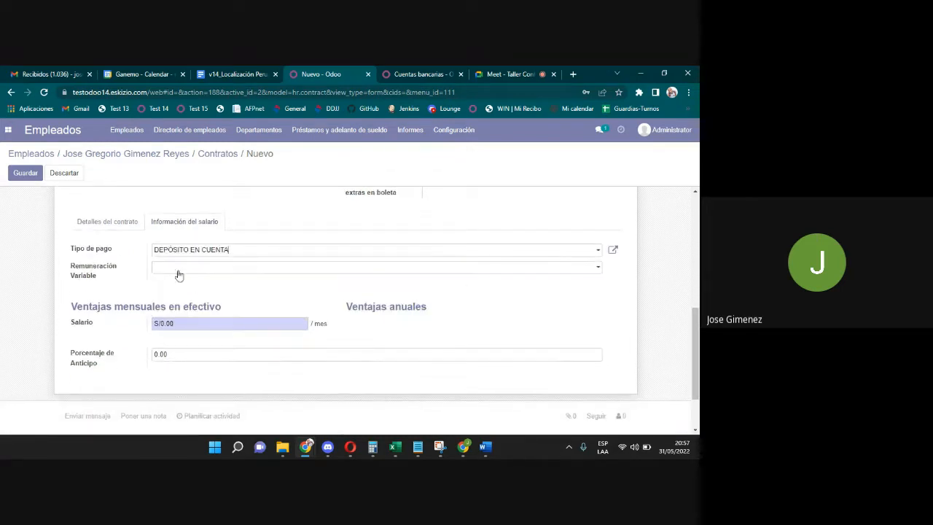
click(172, 267)
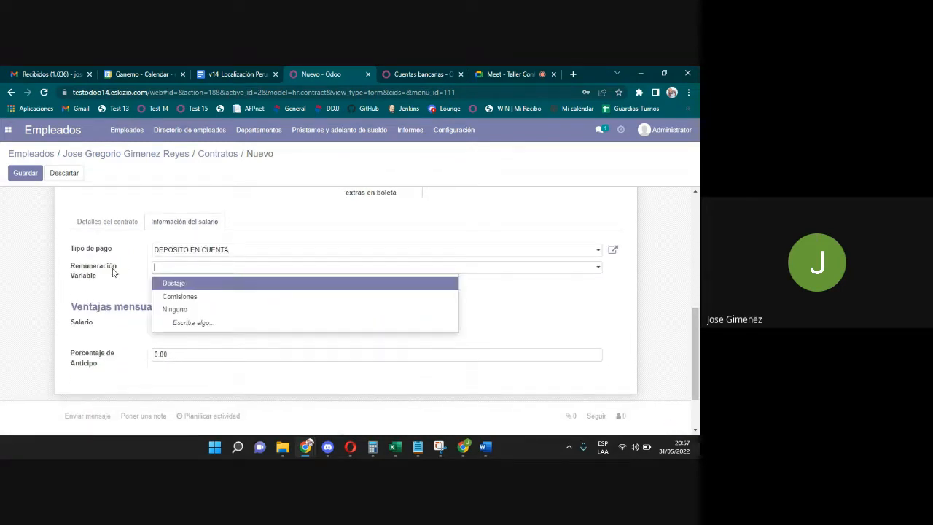
click(181, 299)
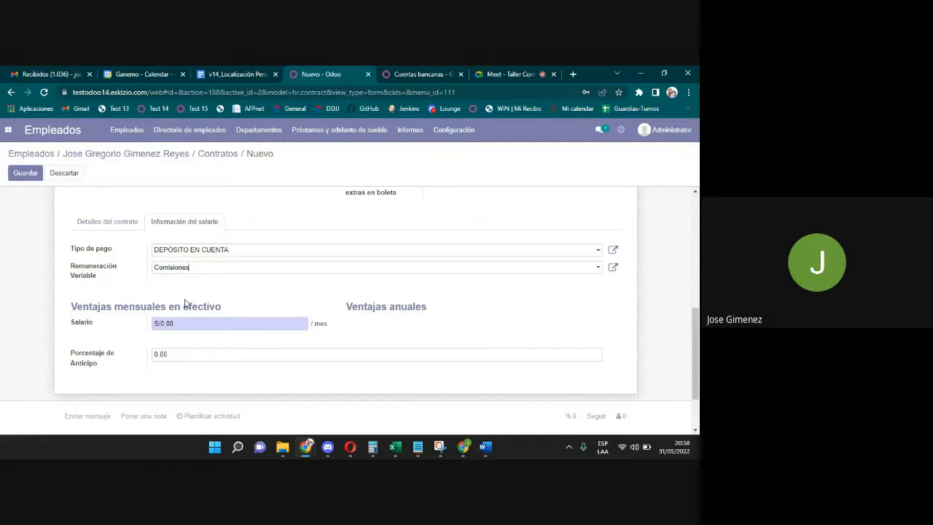
Enter a monthly salary of 1500 in Salario.
key(Tab)
text(1)
drag(177, 323, 144, 323)
click(143, 345)
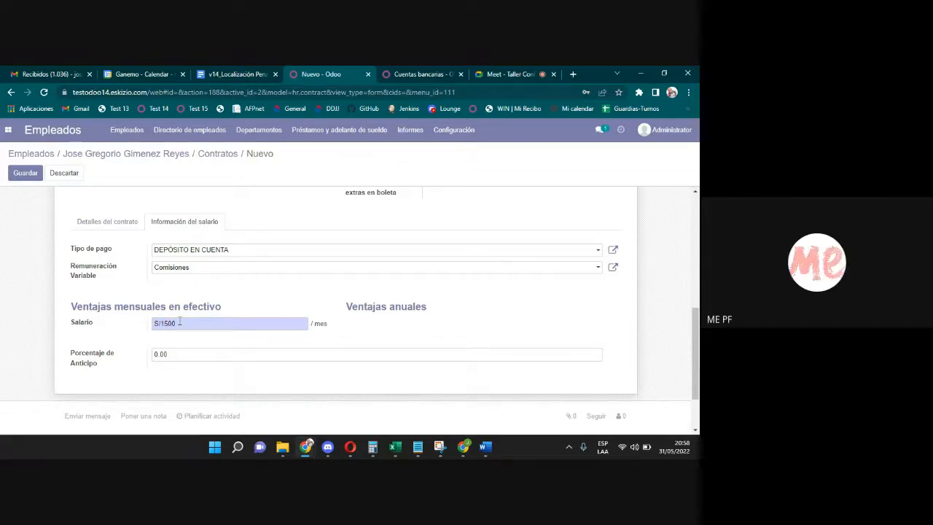
drag(179, 321, 163, 323)
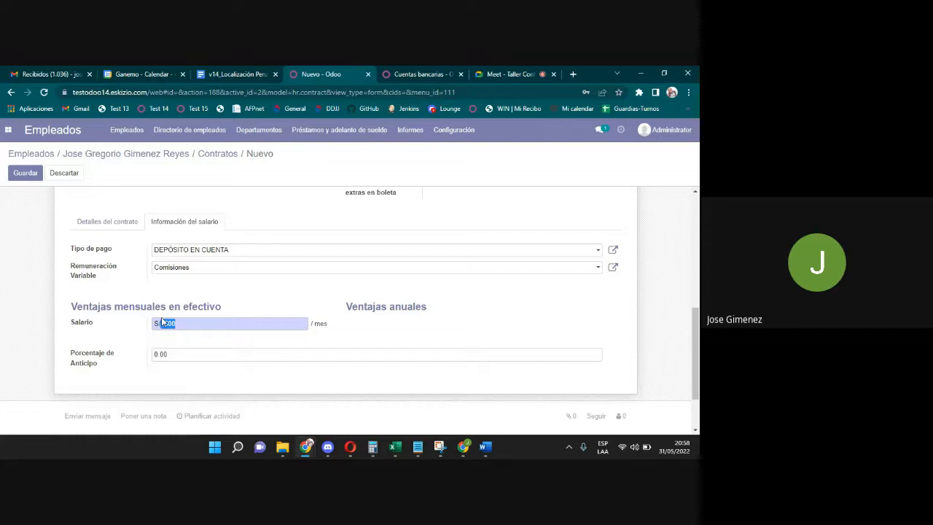
Correct the Salario field so it reads 1500.
text(1025)
double_click(194, 325)
key(BackSpace)
drag(197, 323, 80, 326)
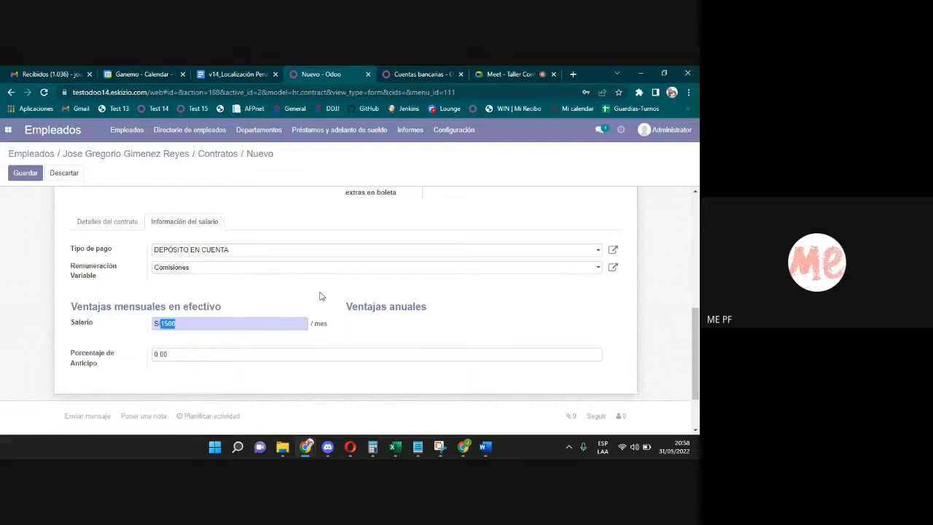
click(322, 296)
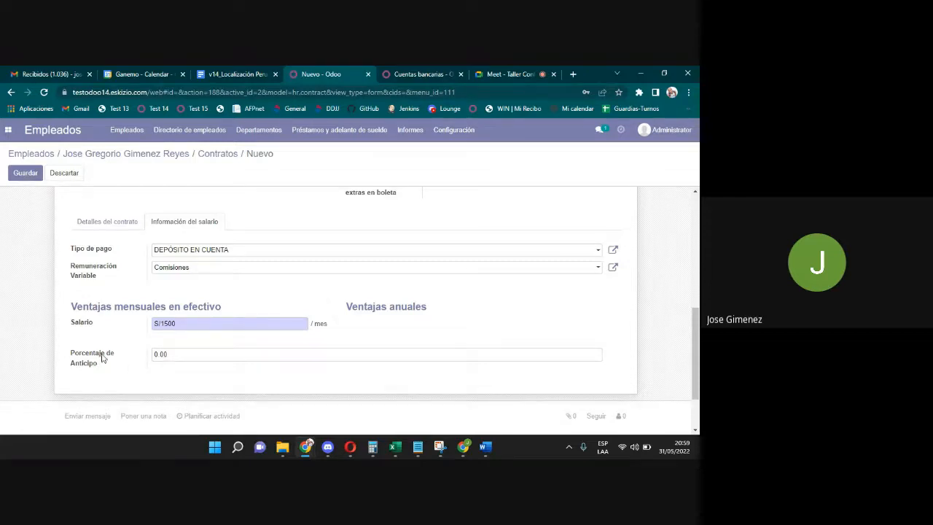
Replace the 0.00 in Porcentaje de Anticipo with 0.40.
drag(98, 367, 69, 351)
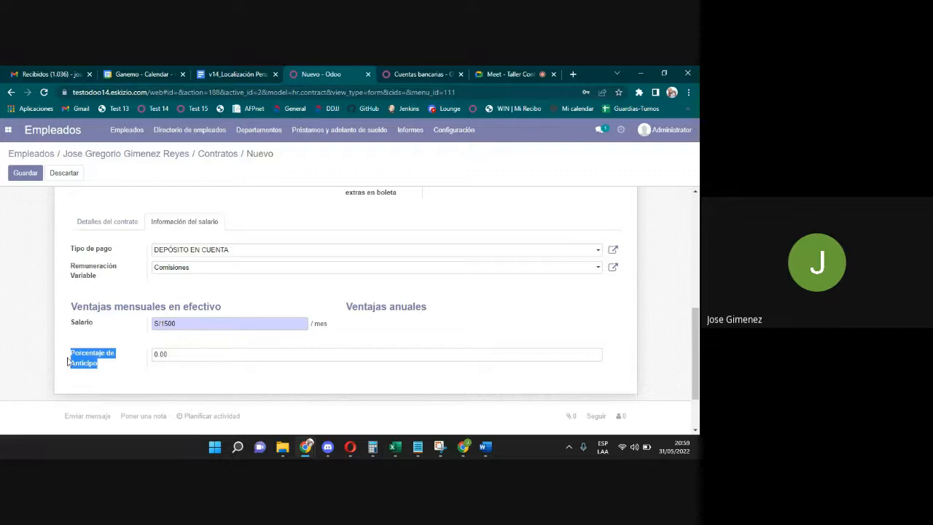
click(195, 355)
drag(195, 355, 133, 359)
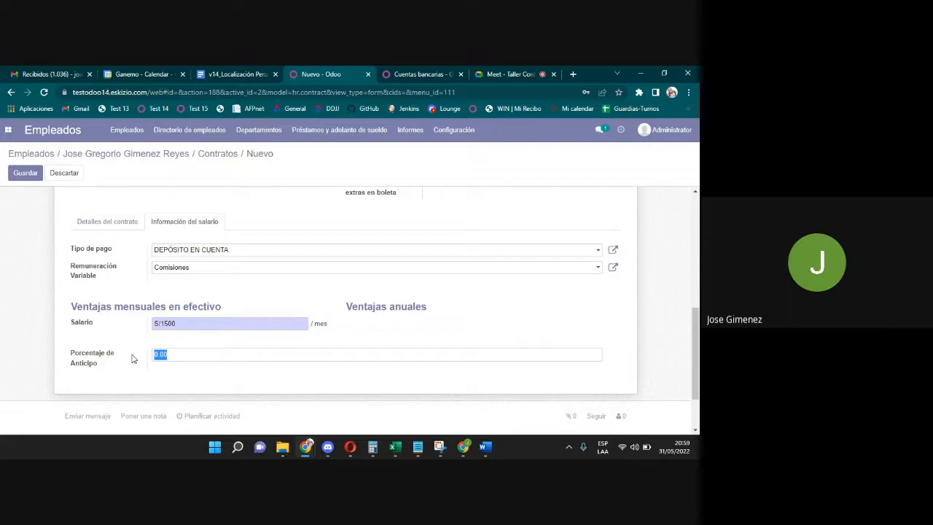
text(0.40)
Calculate 1500 × 0.40 = 600 in Windows Calculator, then return to the Odoo contract.
click(374, 446)
click(572, 245)
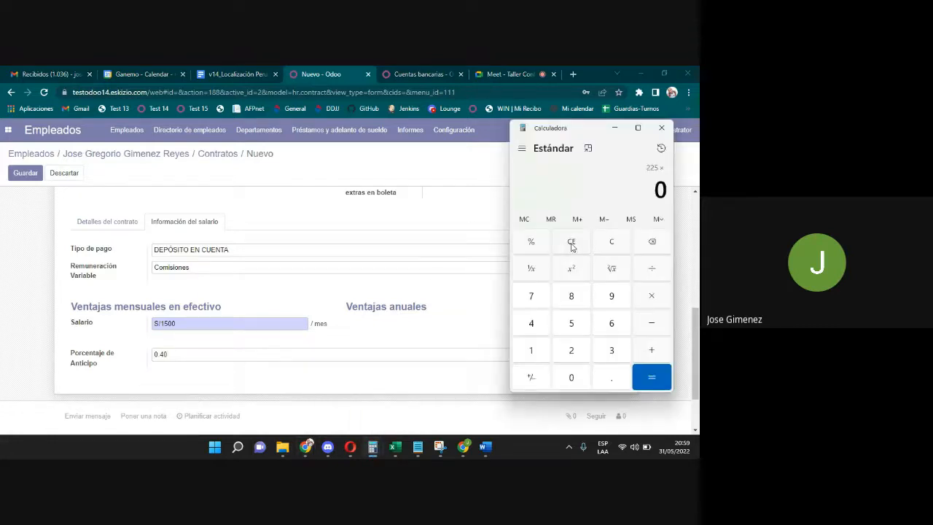
click(609, 246)
text(0.41)
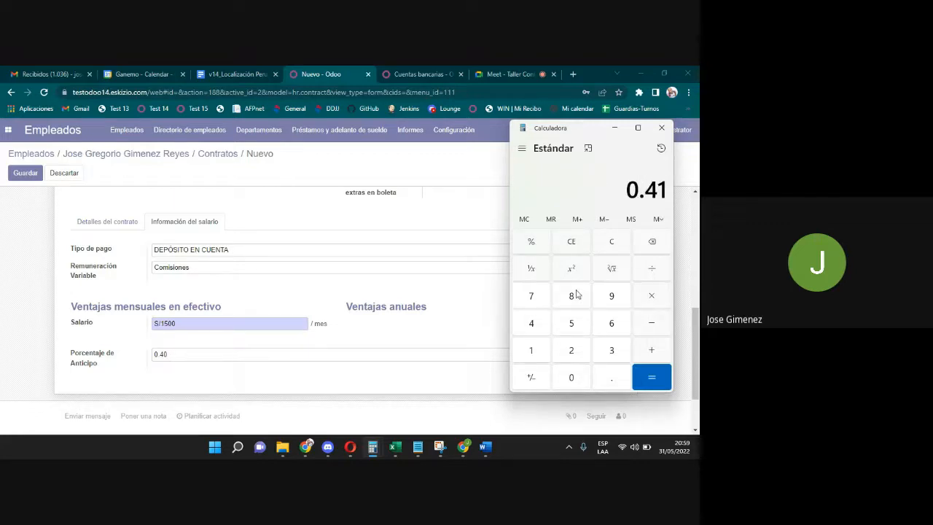
key(BackSpace)
text(*)
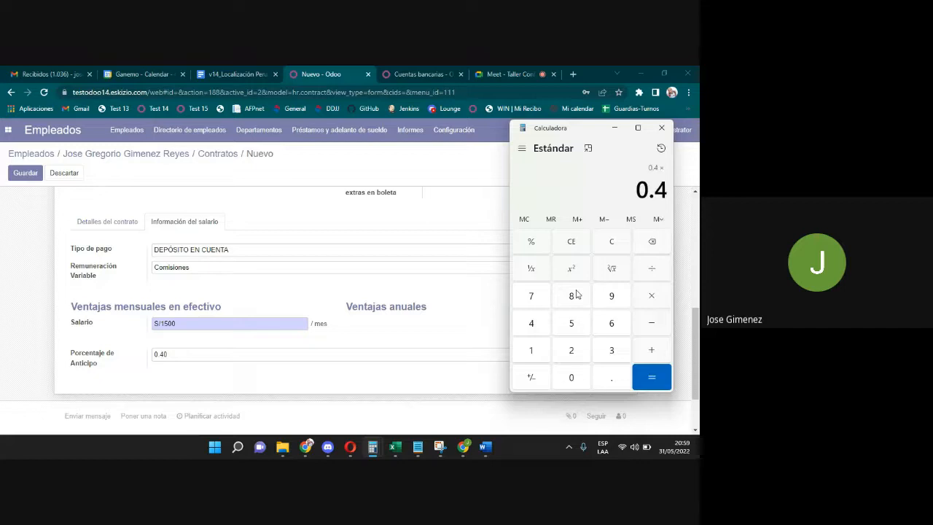
text(1500*9)
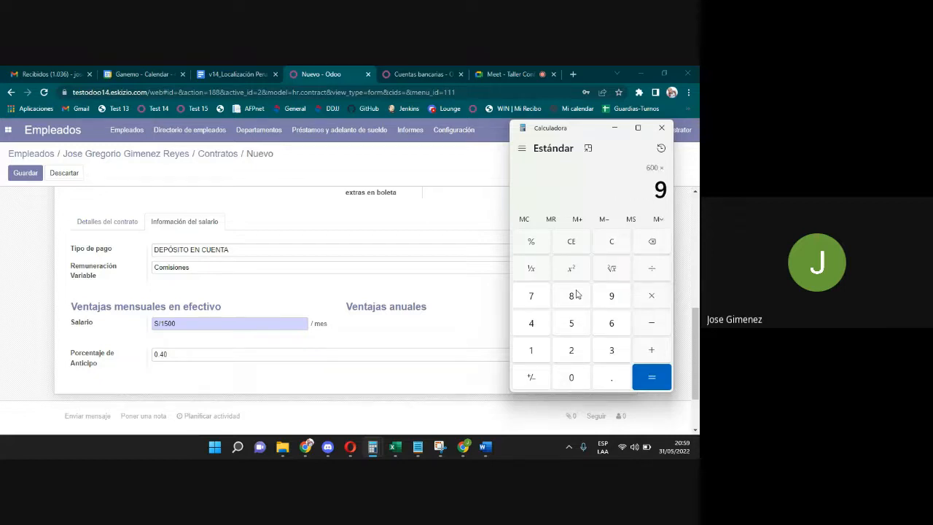
key(Escape)
text(1500*0)
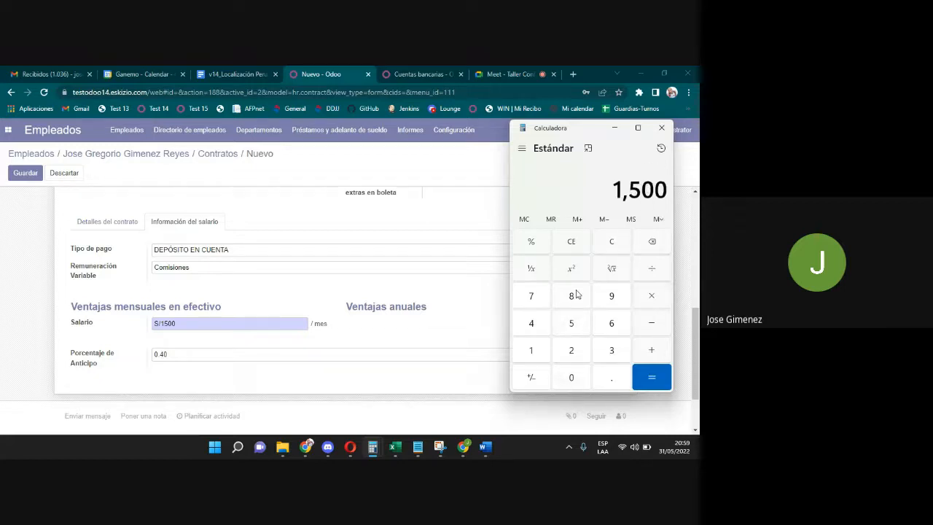
text(.40*)
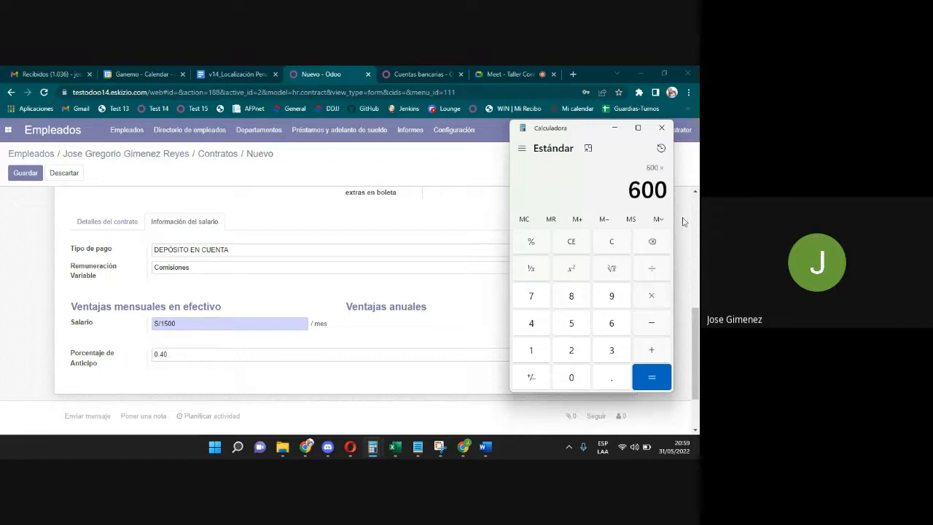
click(184, 351)
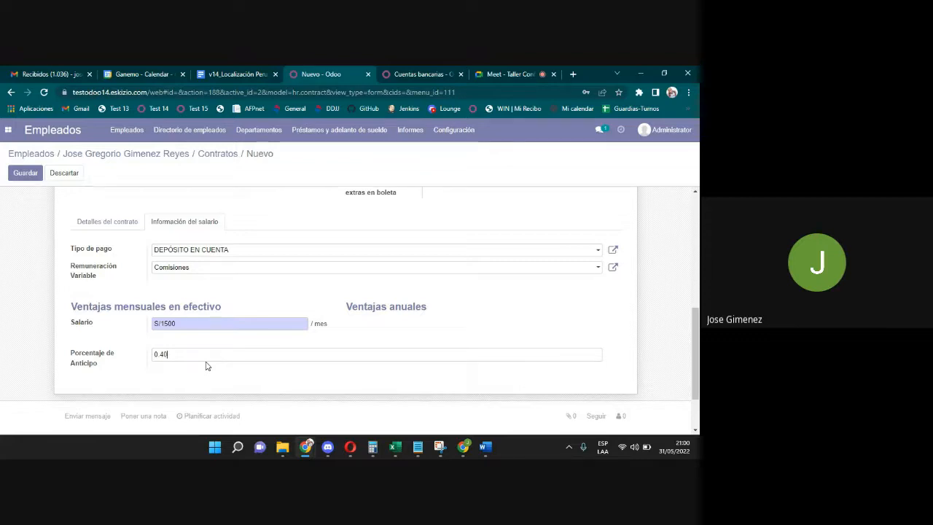
key(BackSpace)
key(BackSpace)
key(BackSpace)
key(BackSpace)
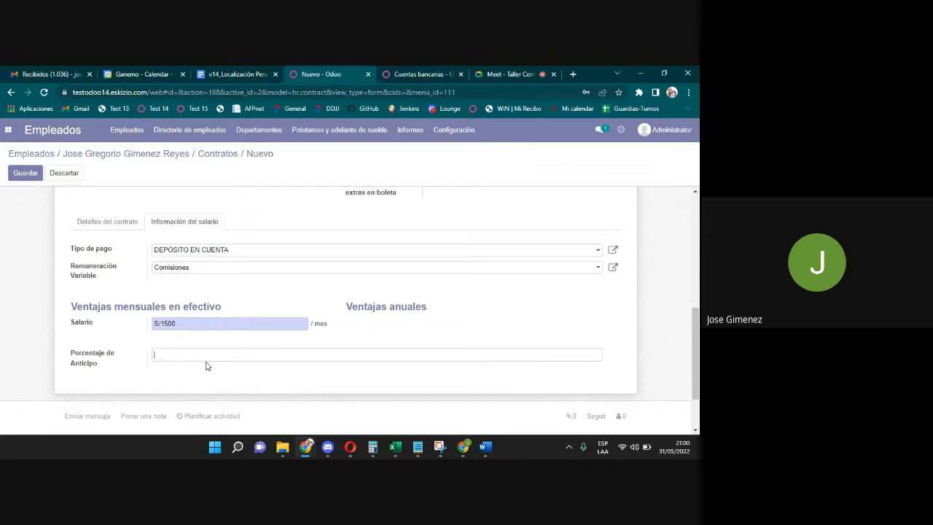
text(0)
key(BackSpace)
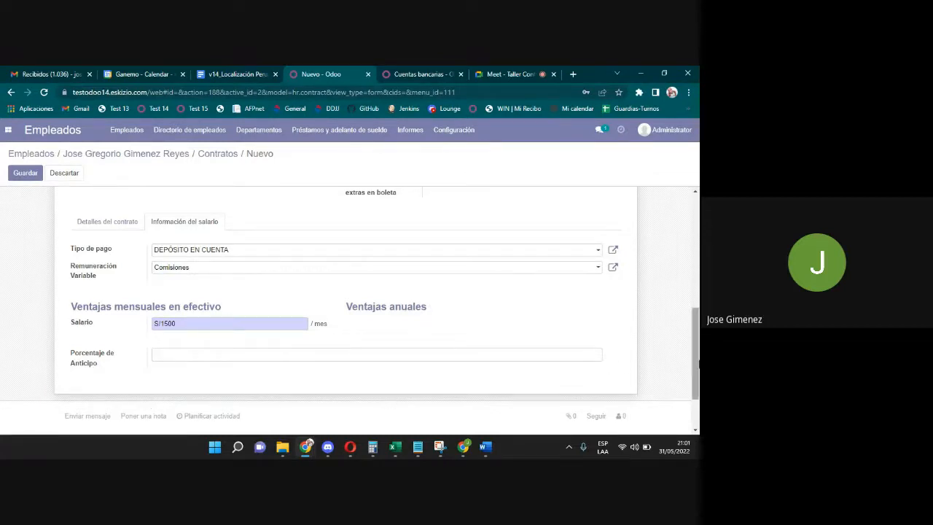
text(0.40)
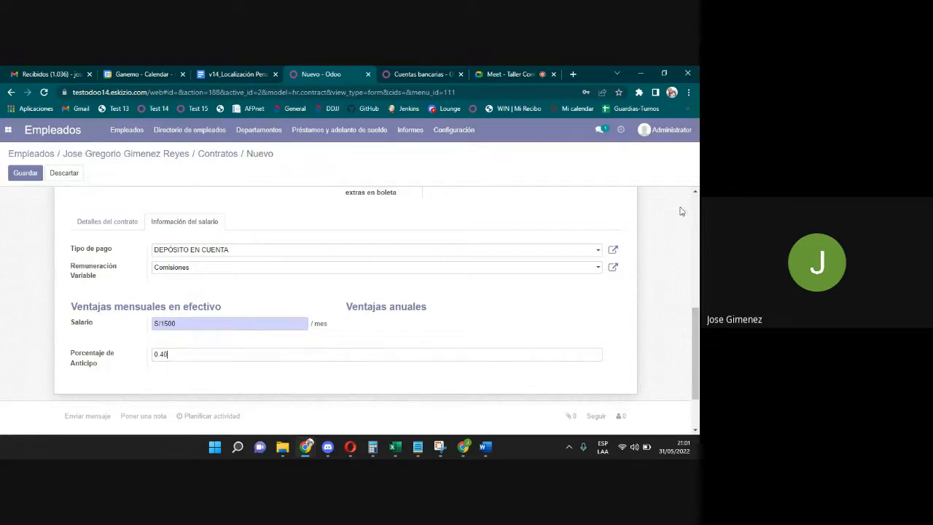
drag(190, 354, 133, 353)
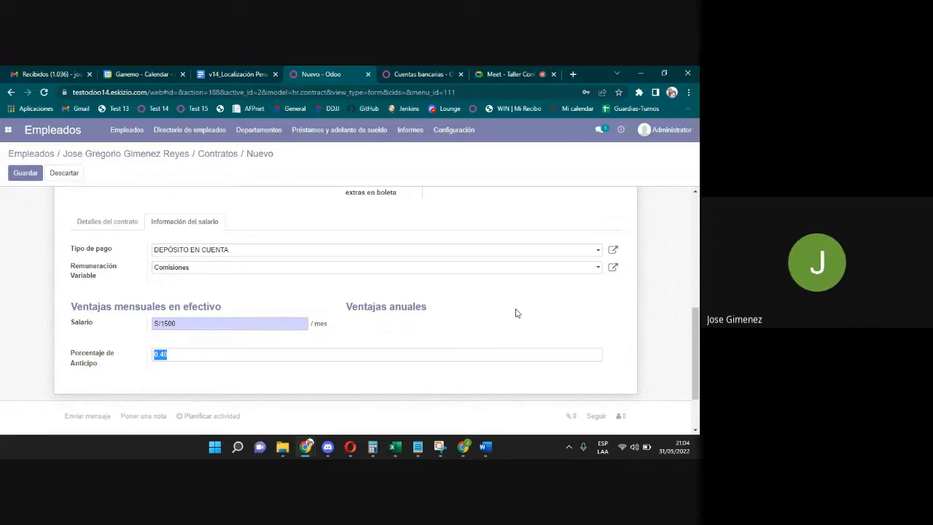
click(231, 353)
drag(697, 318, 665, 173)
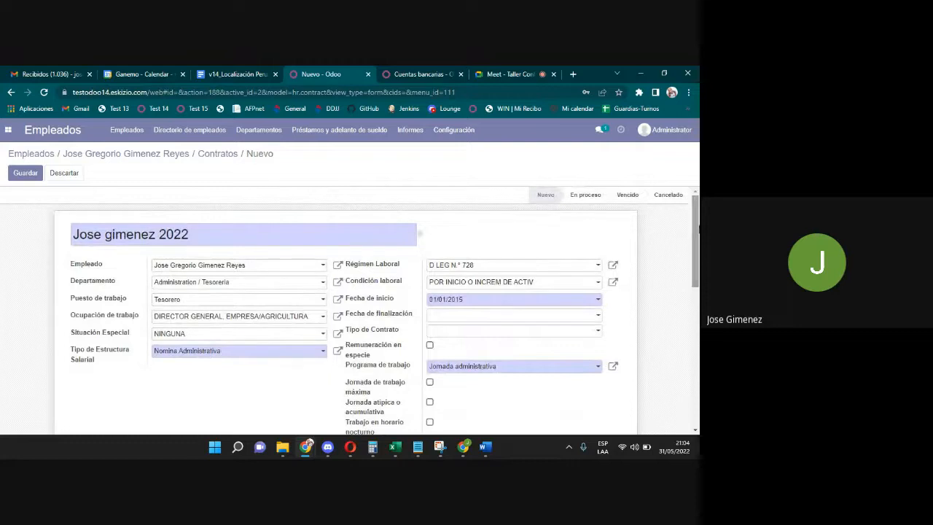
drag(697, 242, 697, 371)
click(154, 311)
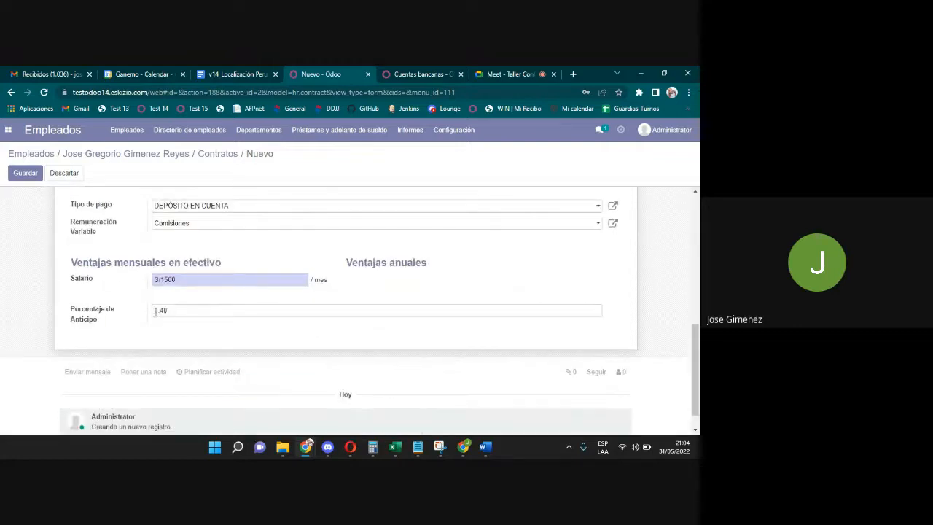
click(22, 175)
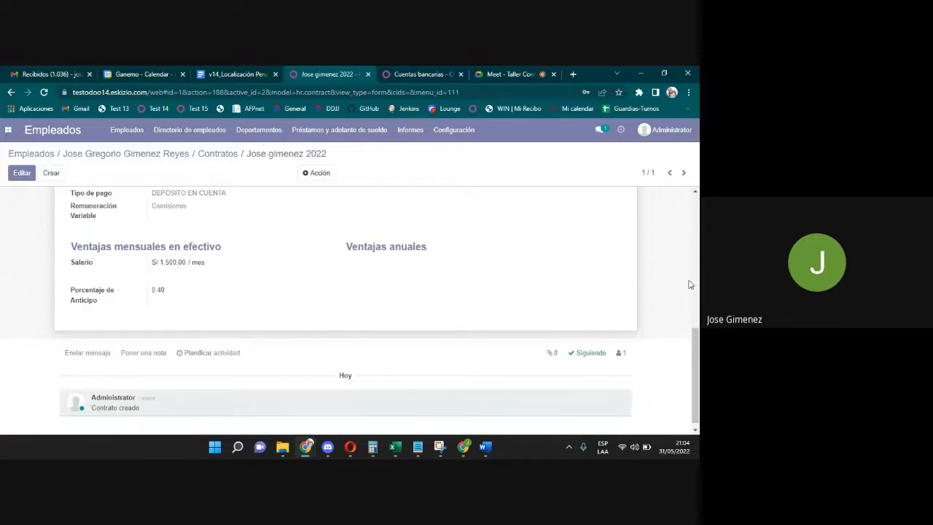
Move the contract card from Nuevo to En proceso in the Contratos overview and open it.
click(224, 156)
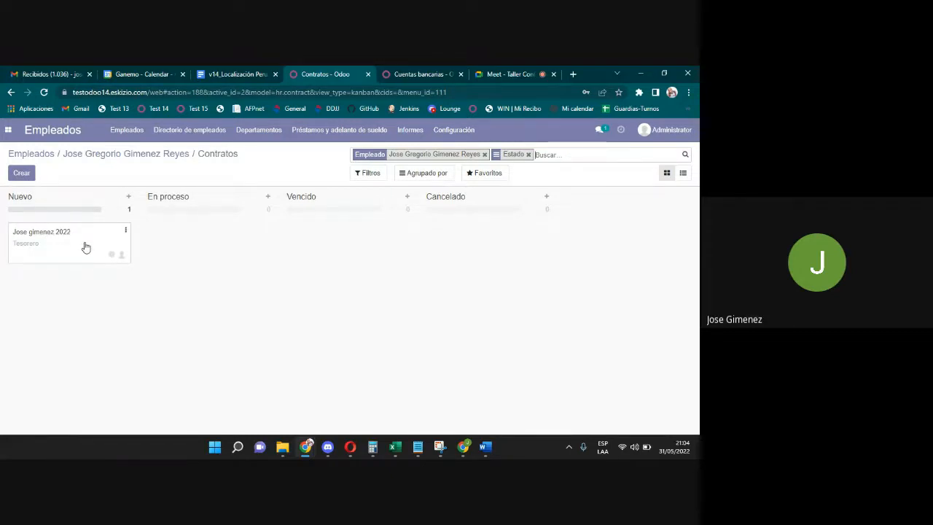
drag(83, 246, 197, 246)
click(197, 245)
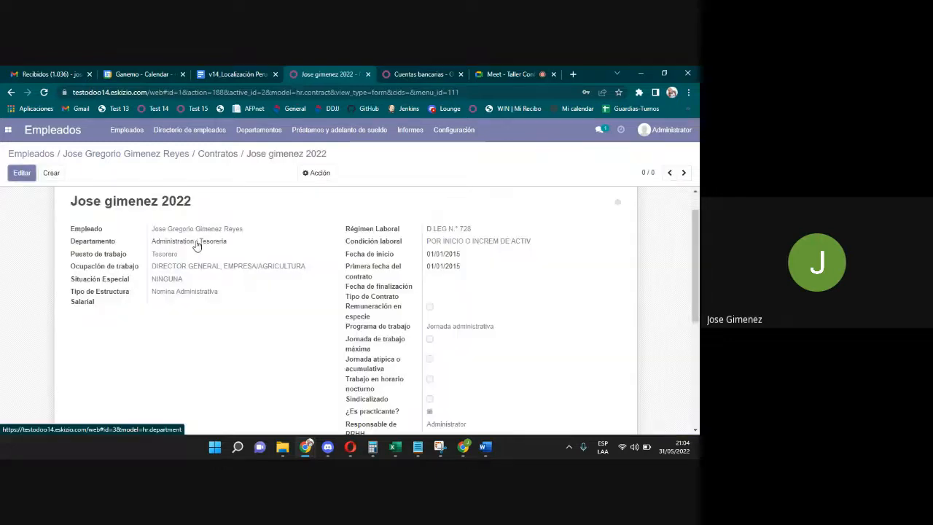
Reopen the contract from the overview to review its Tesorería department, Tesorero position and start date.
click(210, 155)
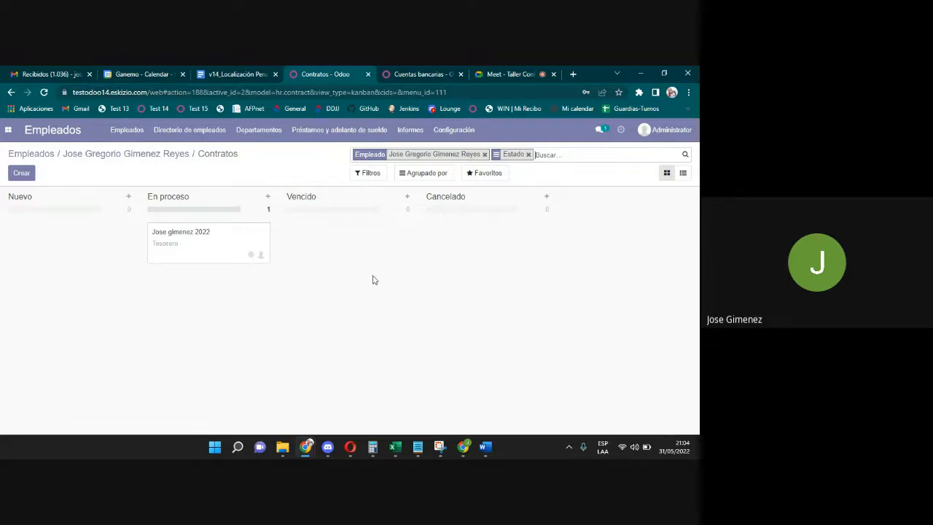
click(198, 247)
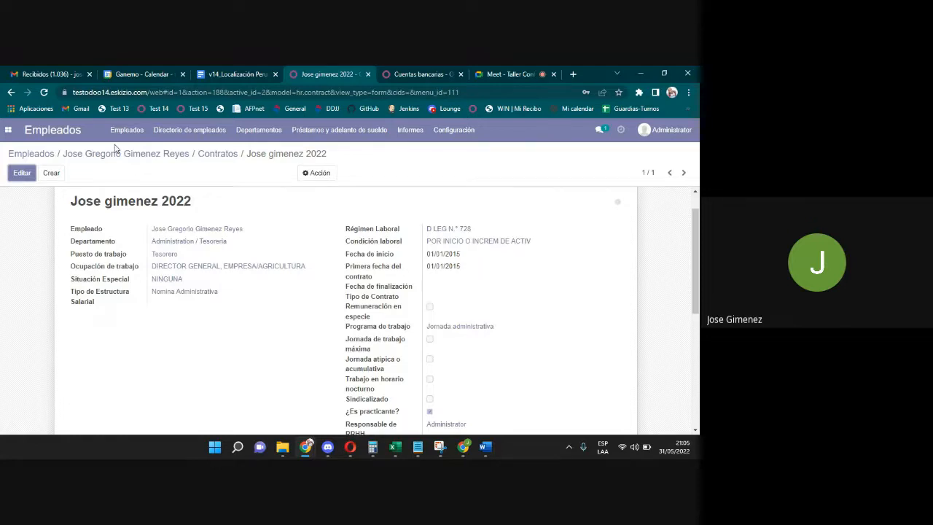
click(8, 130)
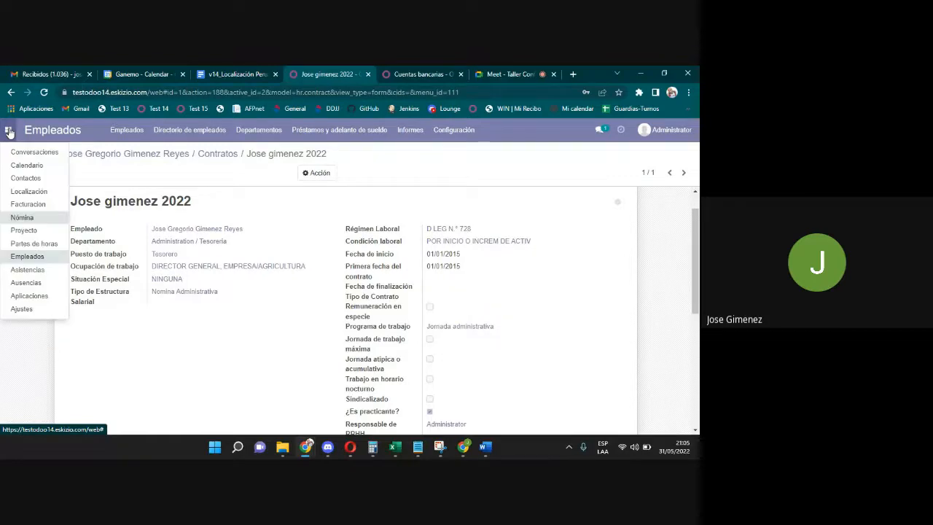
Create a new payslip batch under Nómina > Lotes named 'Nomina junio'.
click(36, 217)
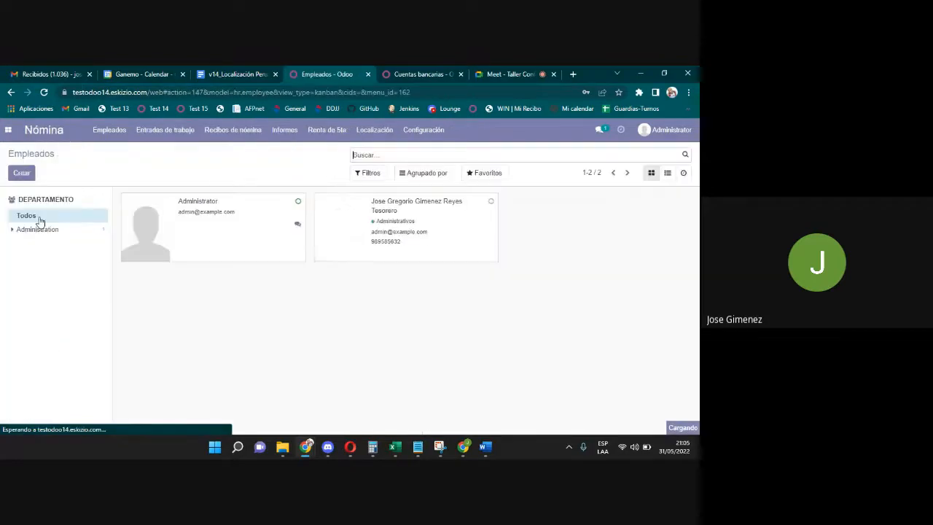
click(247, 133)
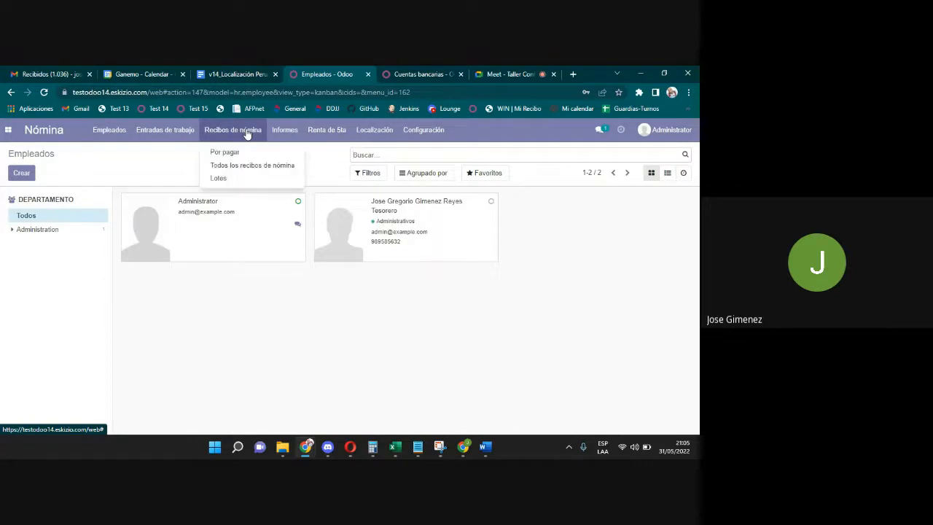
click(223, 179)
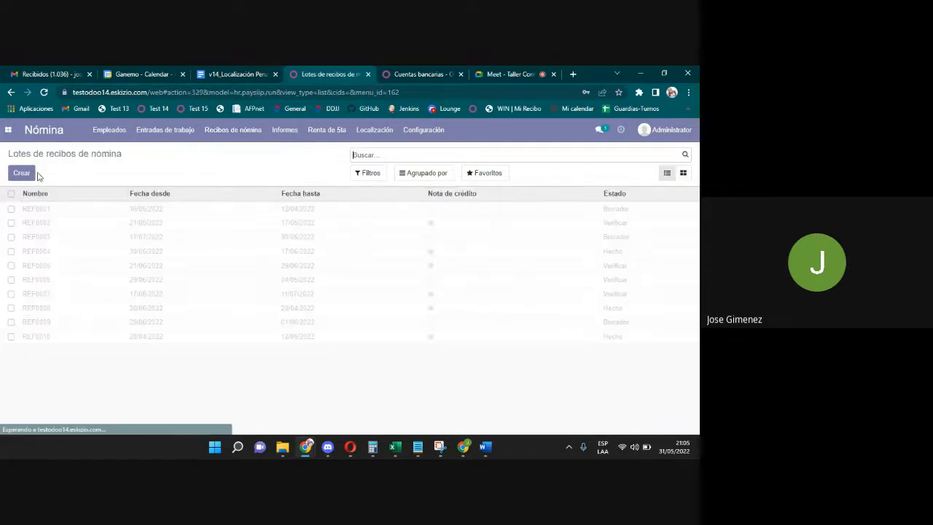
click(22, 173)
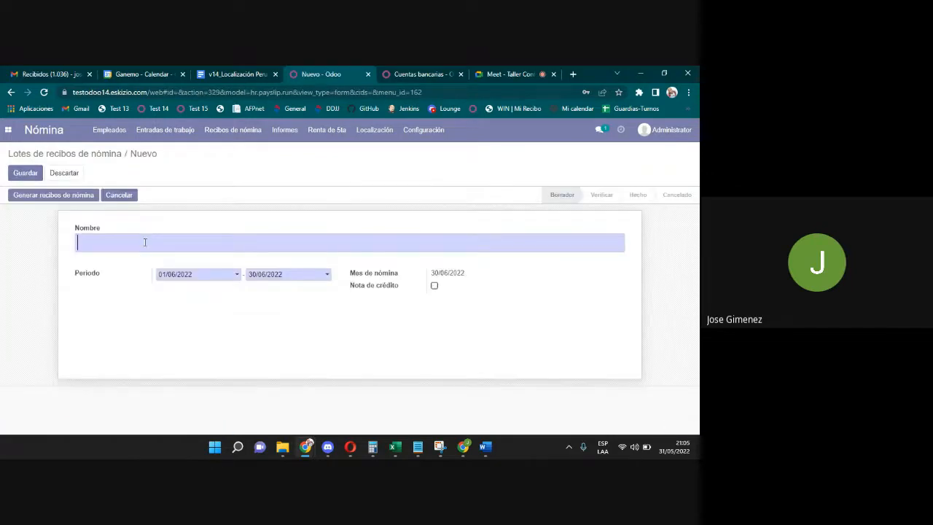
text(Nom)
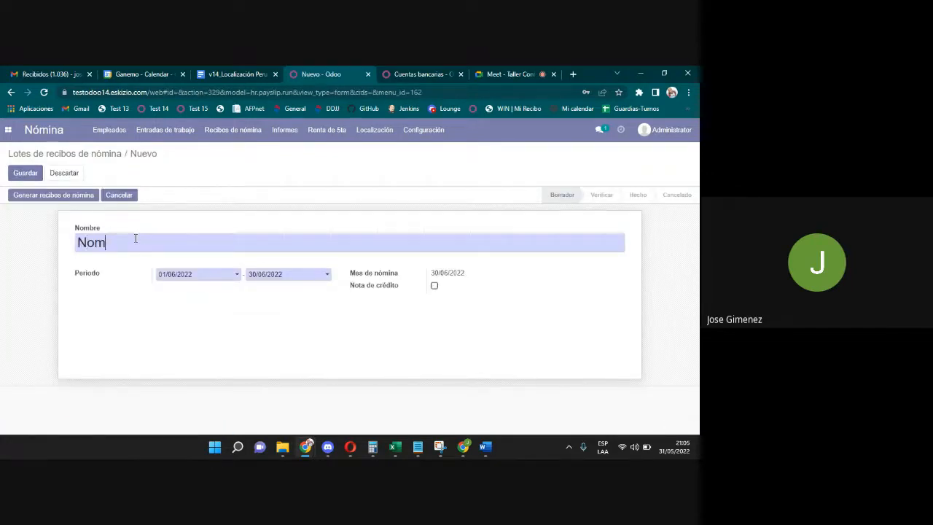
text(ina junio)
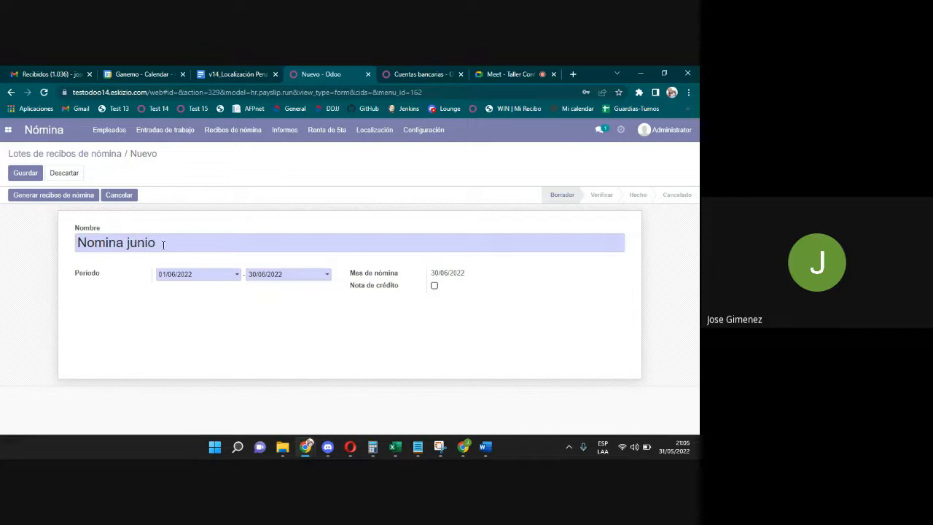
Try period end dates 15/06/2022 and then 30/06/2022 in the batch's Periodo pickers.
click(188, 274)
click(281, 277)
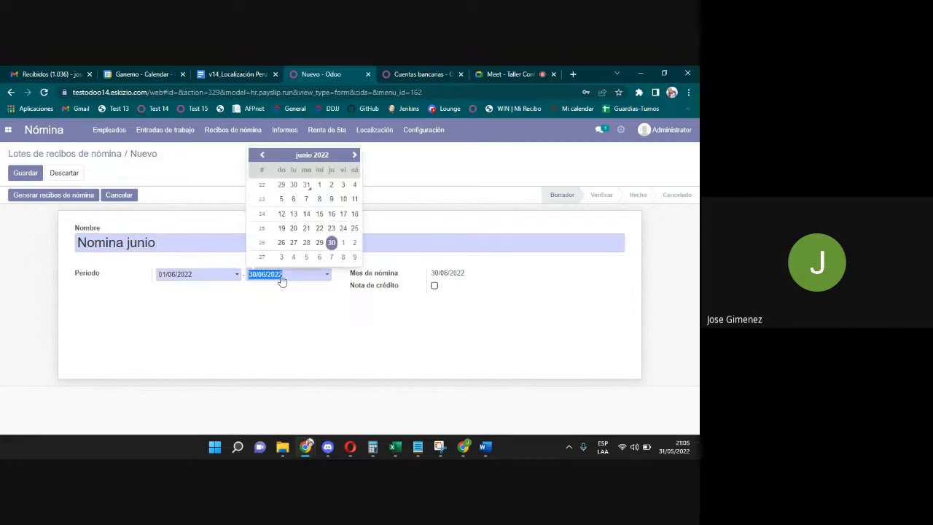
click(182, 280)
click(182, 280)
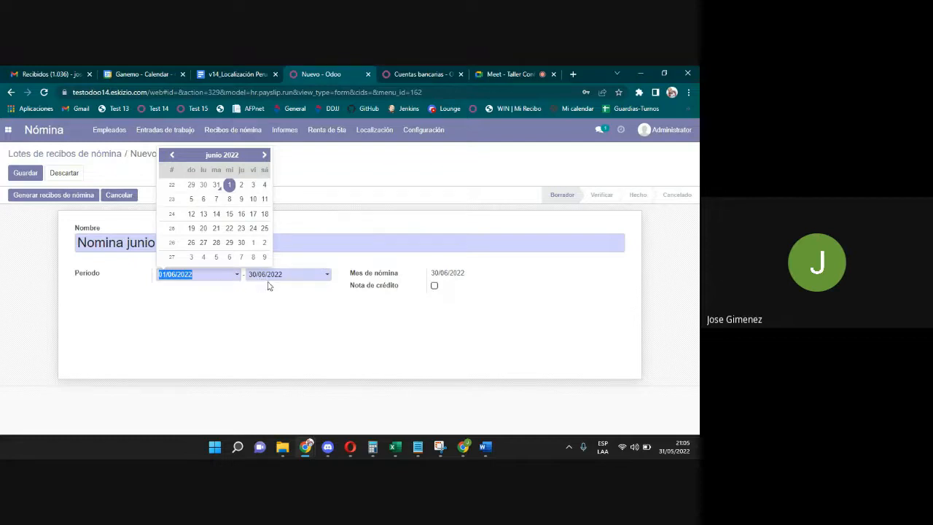
click(269, 278)
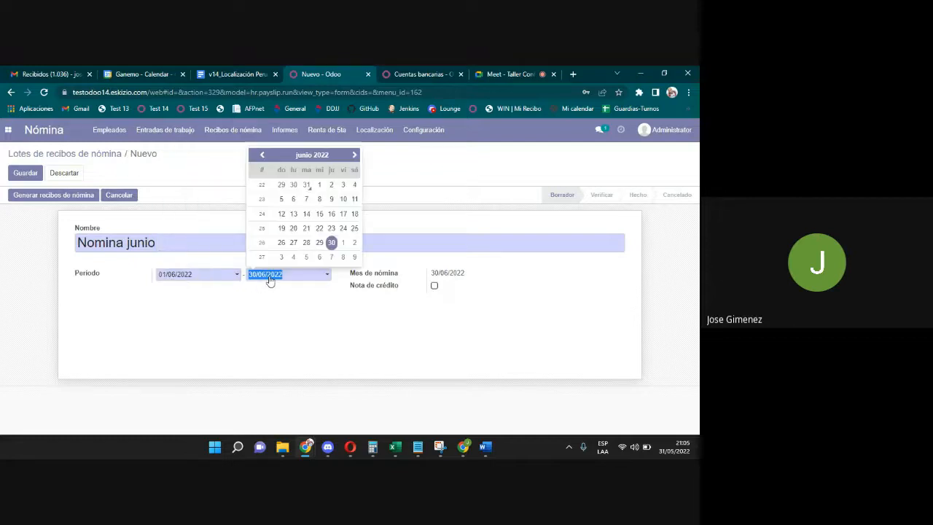
click(320, 214)
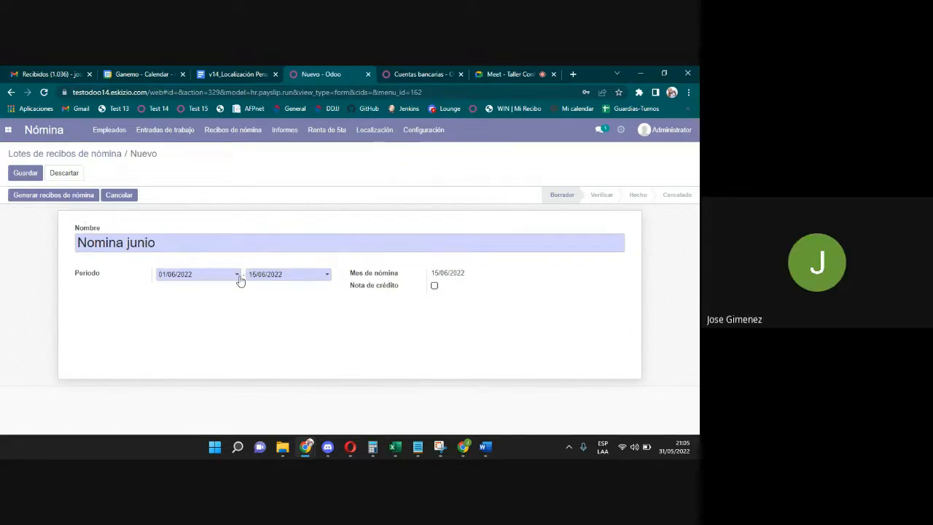
click(286, 284)
click(331, 242)
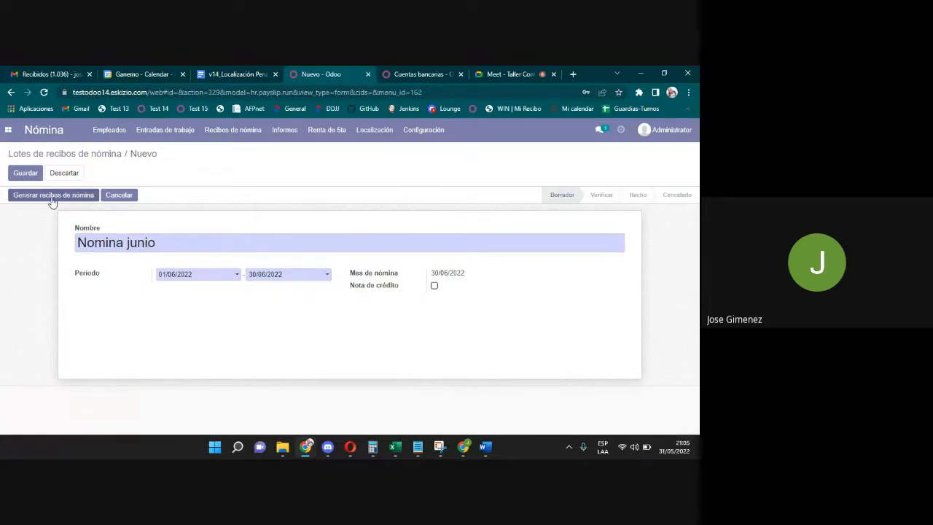
Set the batch period to start 30/06/2022 and end 05/06/2022.
click(211, 281)
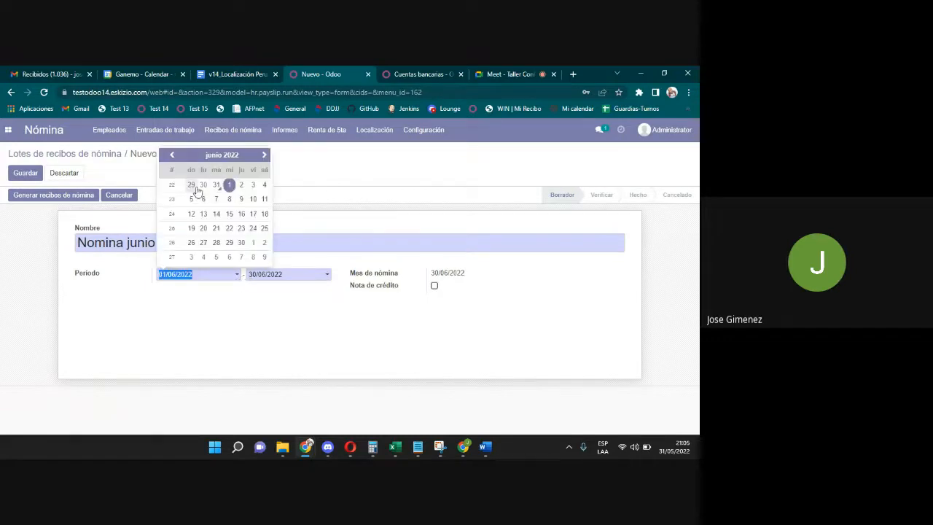
click(203, 186)
click(277, 274)
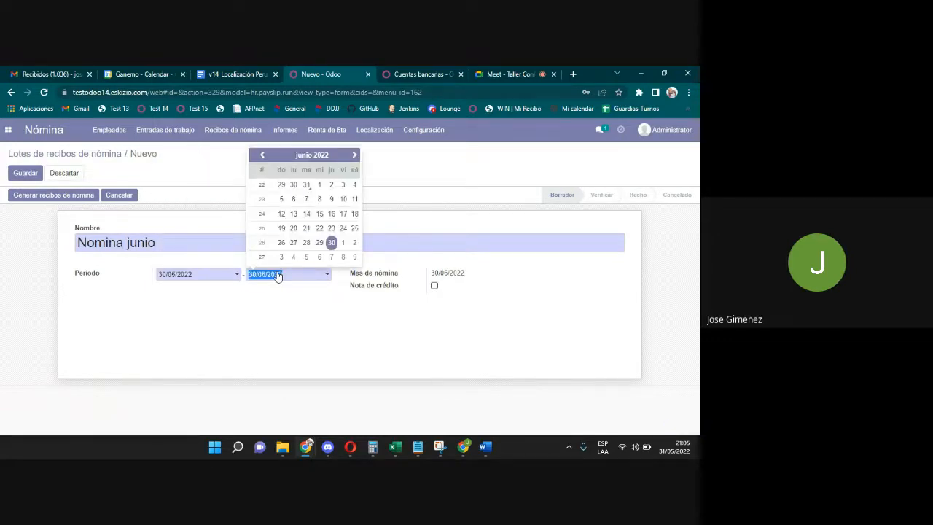
click(281, 200)
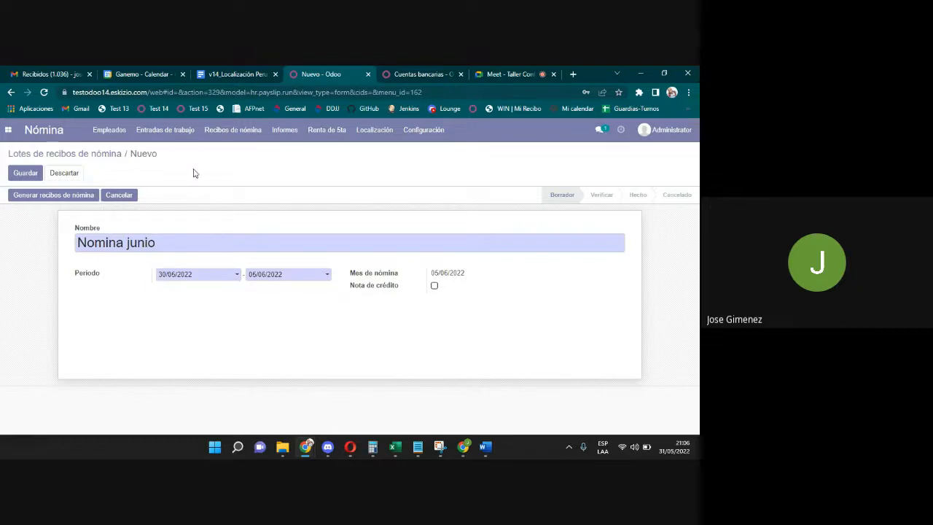
Save the batch, launch payslip generation, clear the employee list and add a new employee line.
click(71, 197)
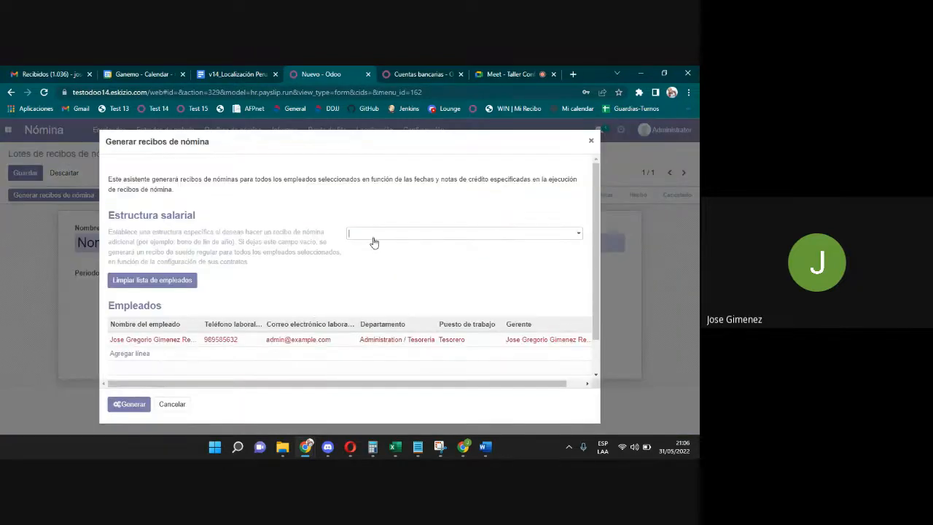
click(181, 283)
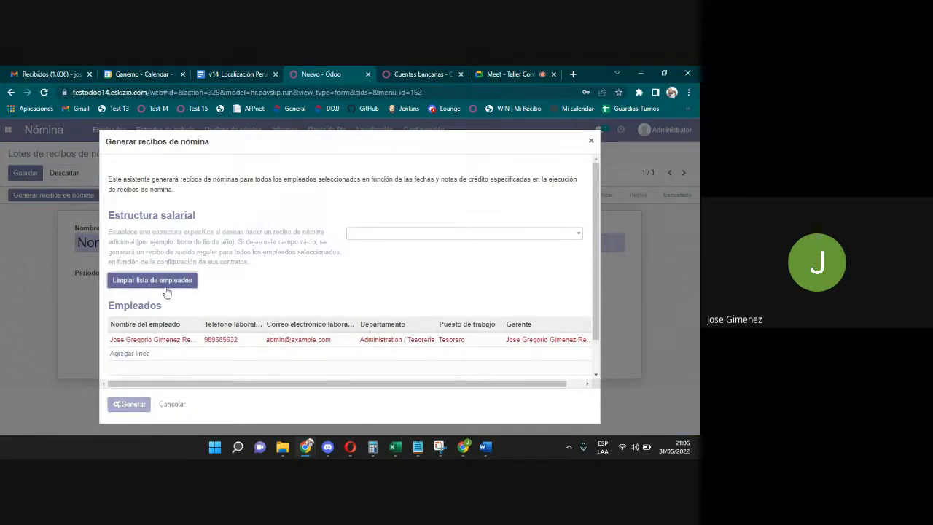
click(128, 342)
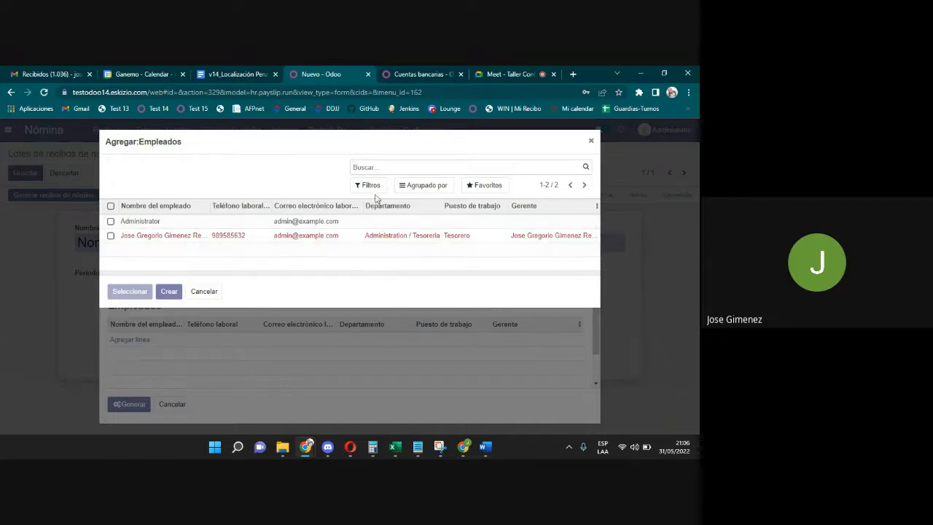
Search employees by the tag 'admini' and remove the filter when nothing matches.
text(h)
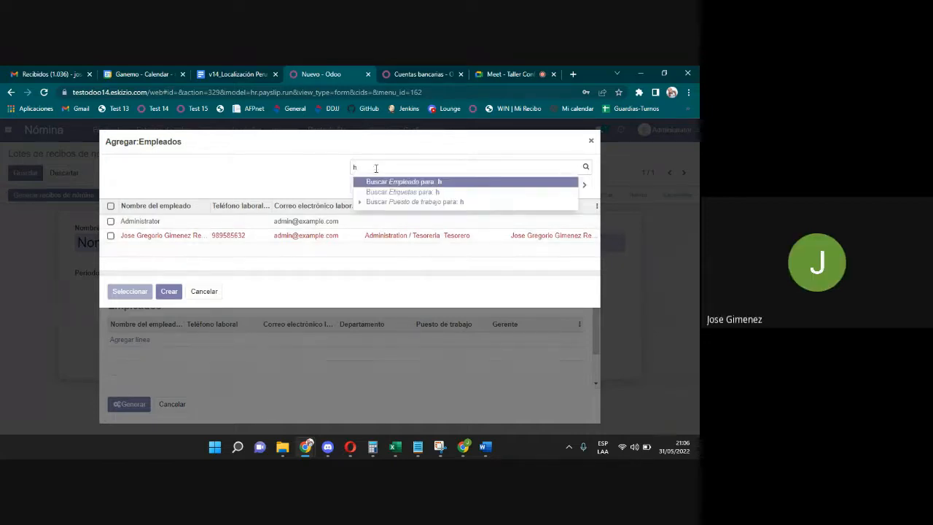
key(BackSpace)
text(adminis)
key(Down)
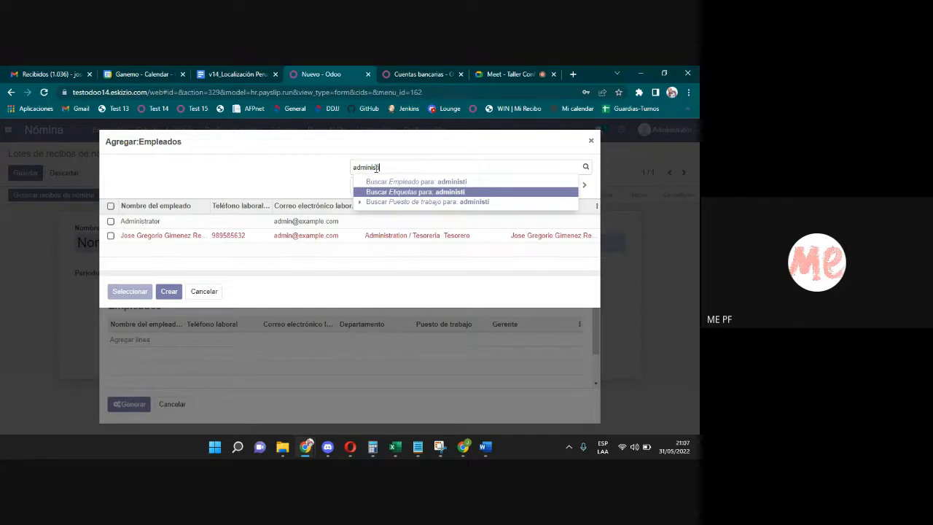
key(Return)
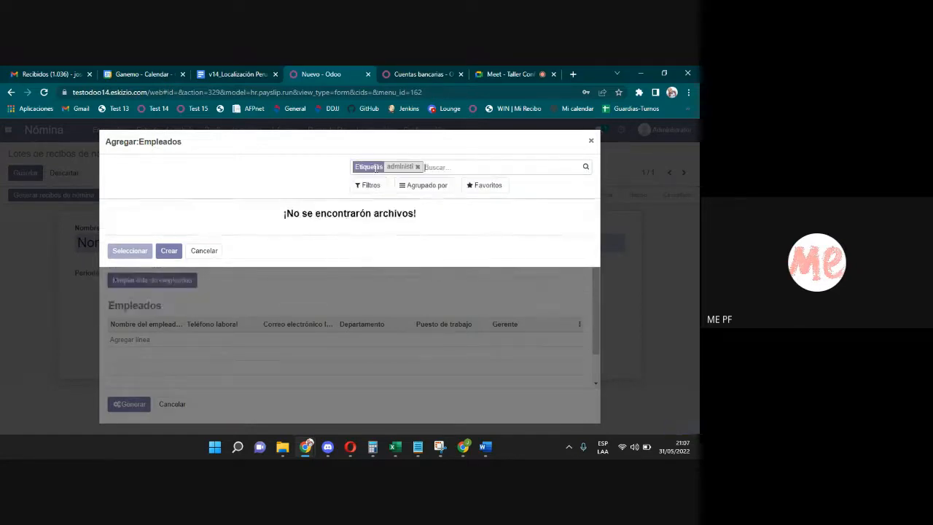
click(418, 167)
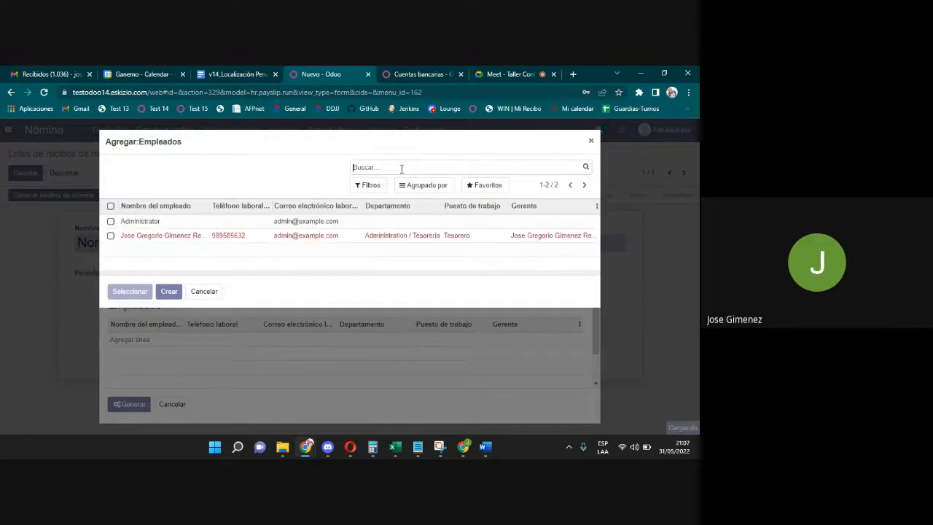
Filter employees by the 'admin' tag and select the single Tesorero employee.
text(ad)
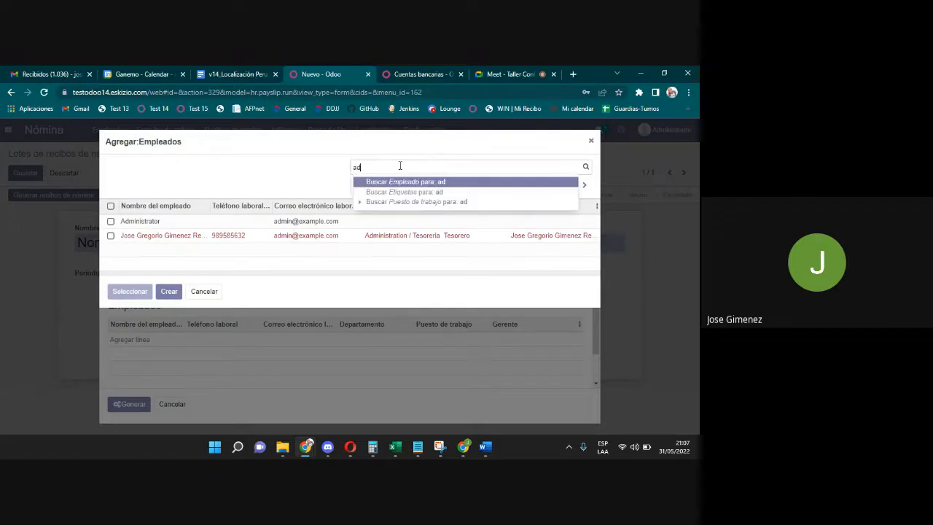
key(BackSpace)
key(BackSpace)
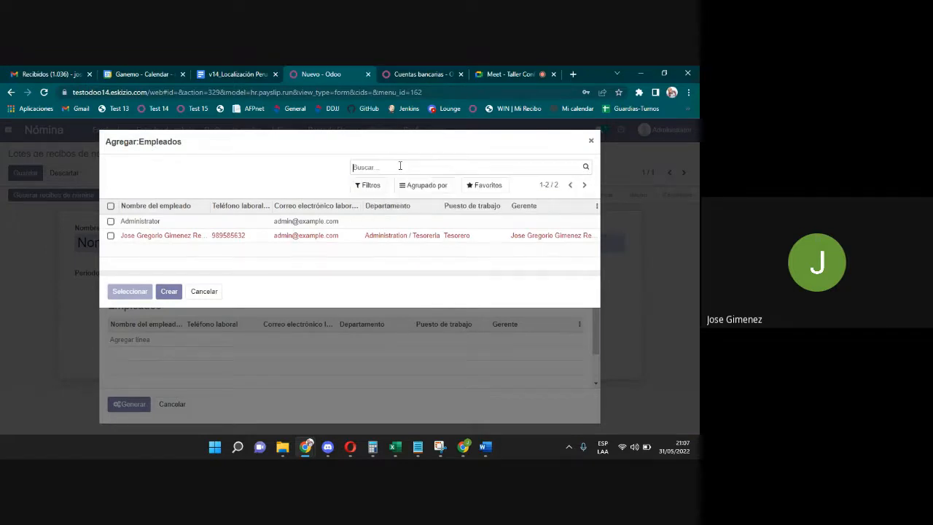
text(admin)
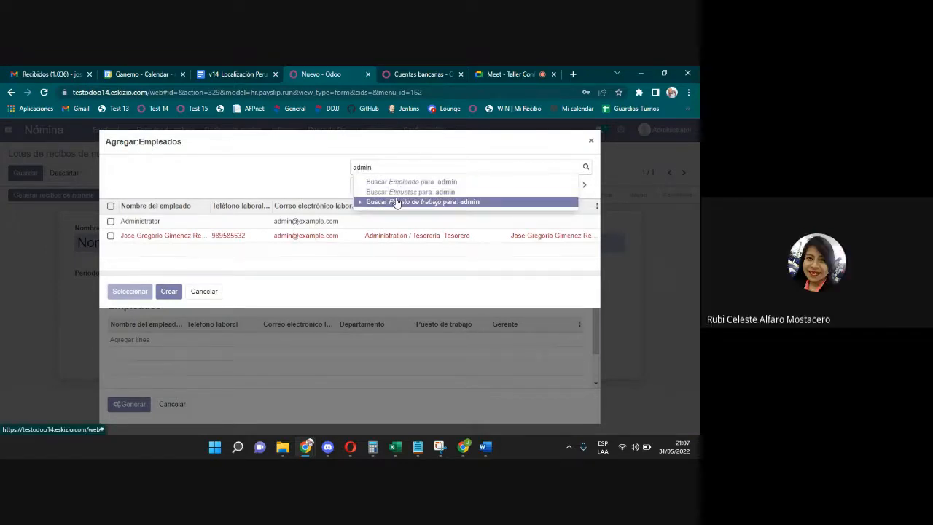
click(397, 192)
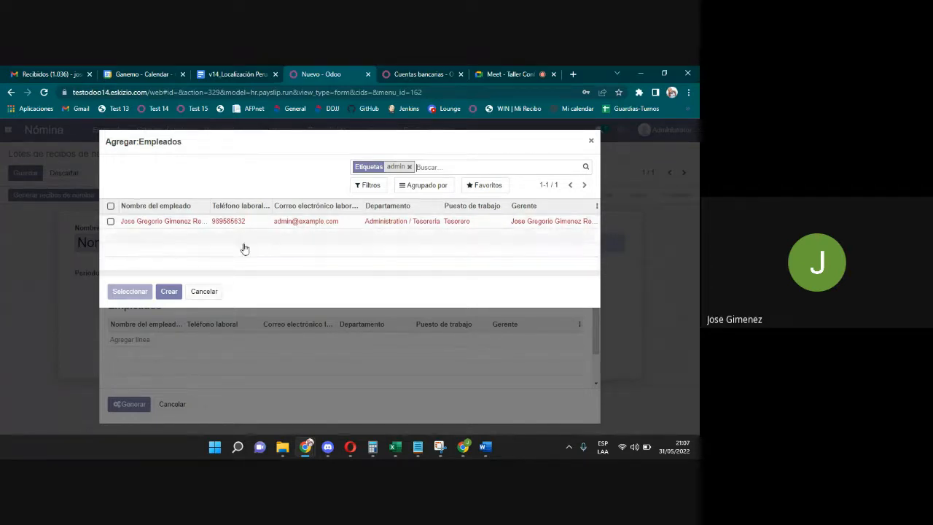
click(110, 205)
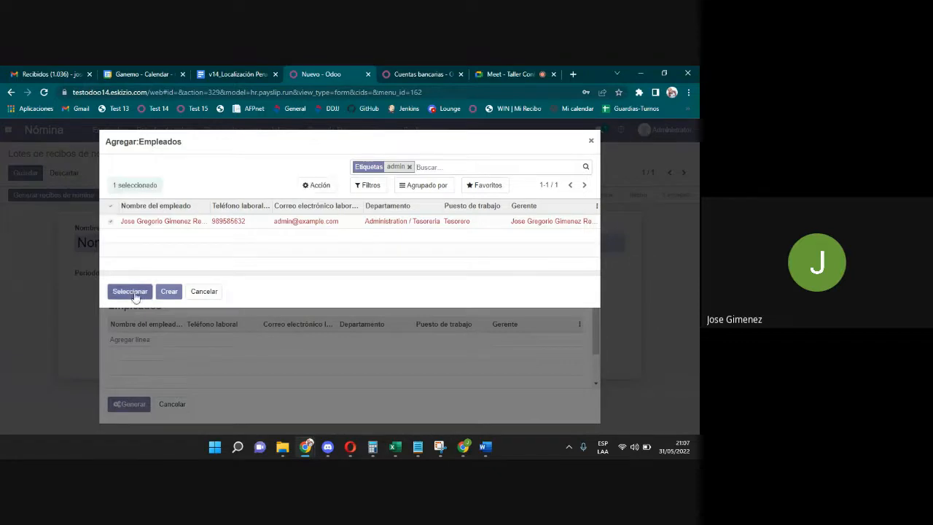
Add the Tesorero employee to the wizard and set the salary structure to Nomina Mensual - MN.
click(131, 292)
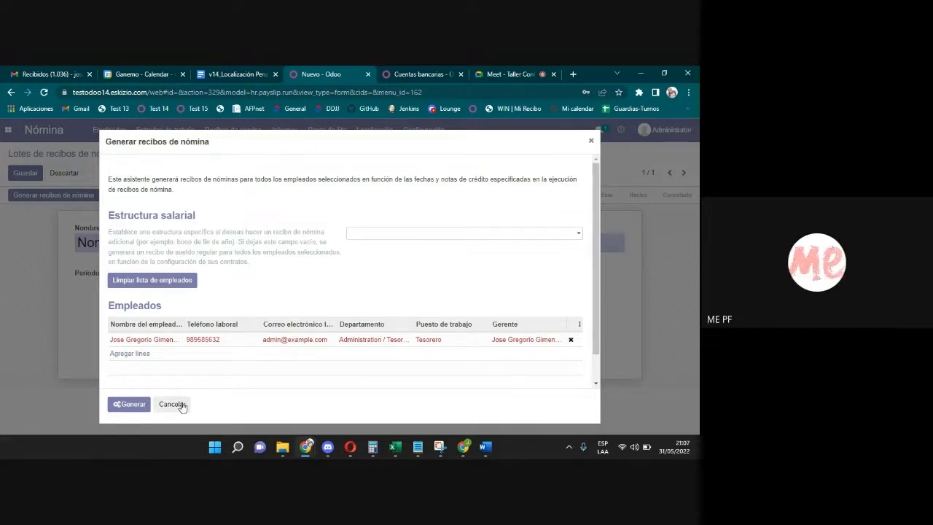
click(440, 234)
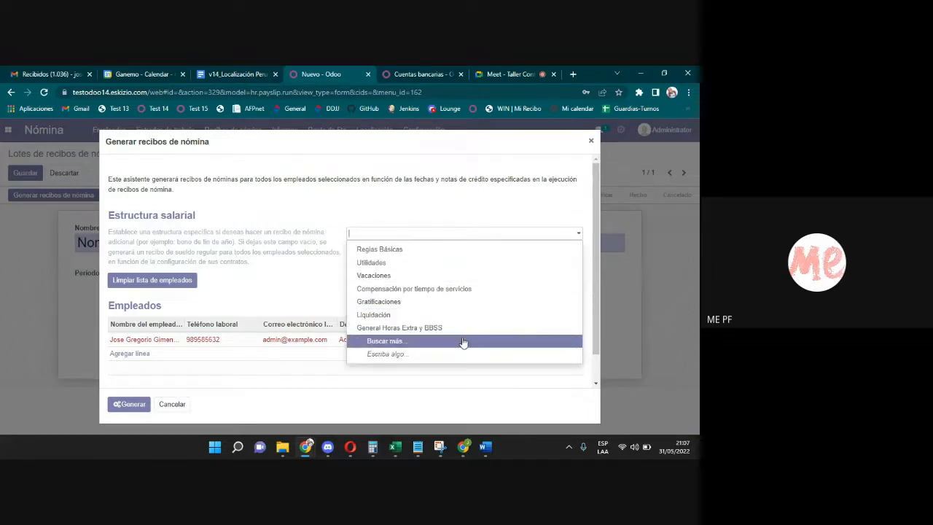
click(450, 240)
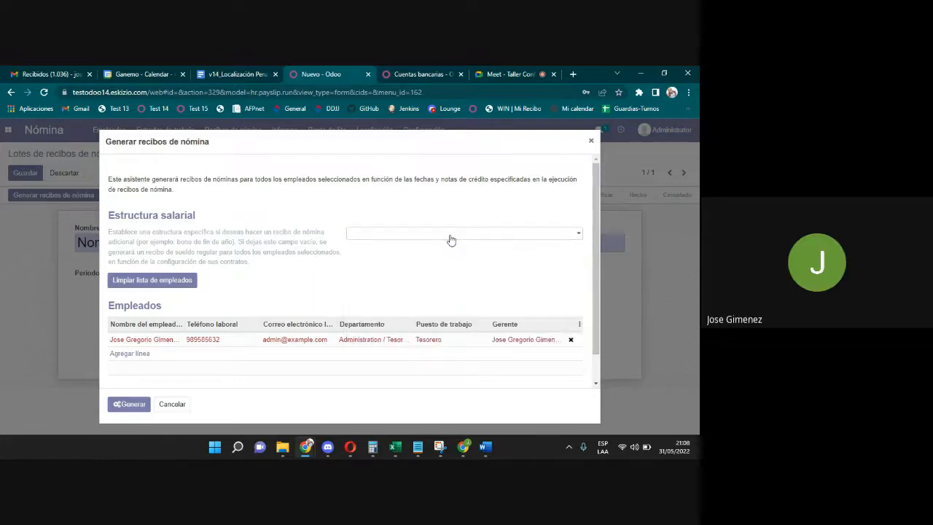
click(450, 240)
text(no)
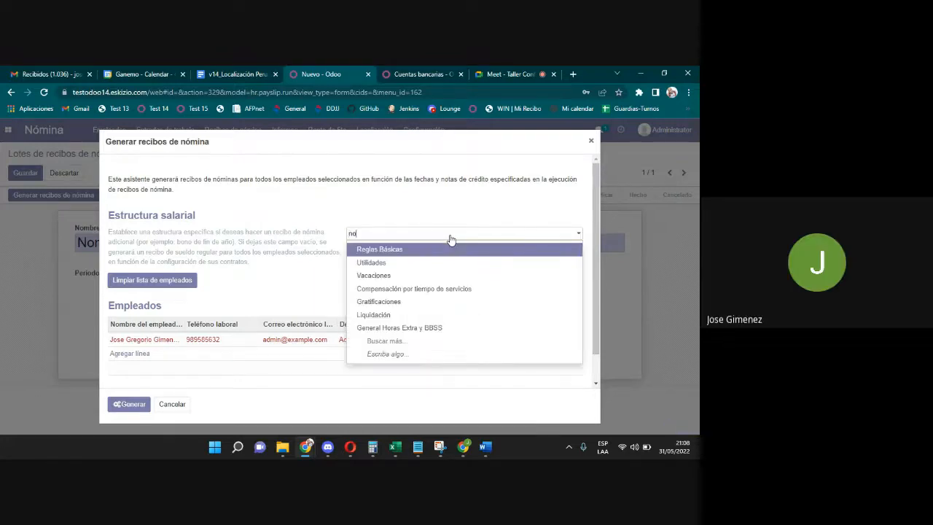
text(mina)
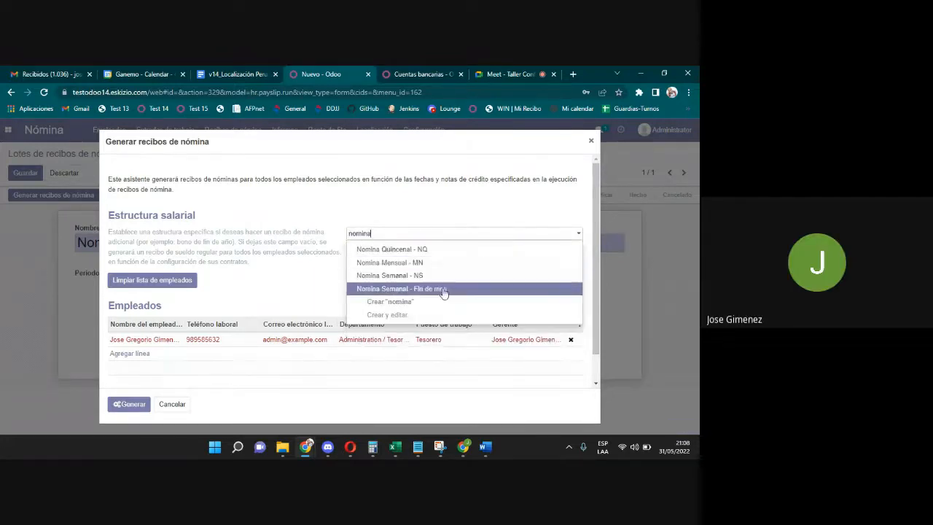
click(429, 265)
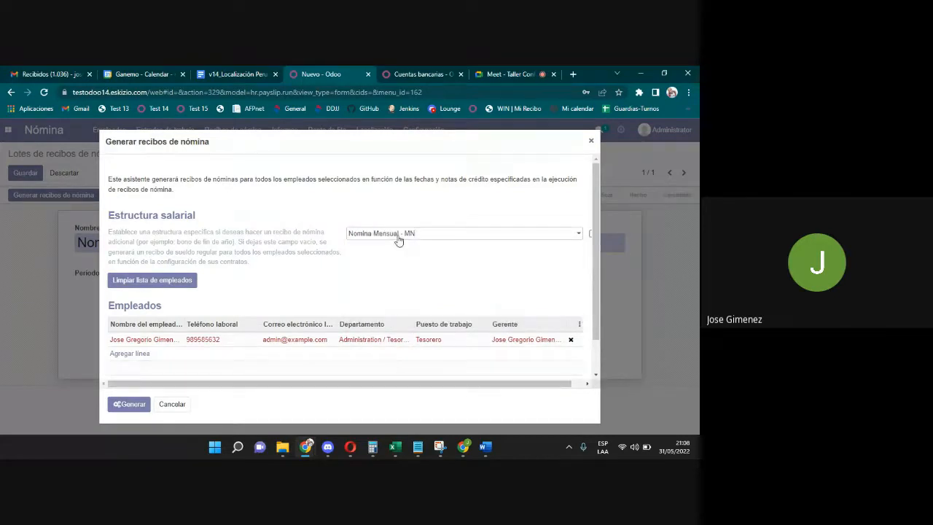
Switch the structure to Vacaciones - Vac, then to Compensación por Tiempo de Servicios - CTS.
drag(421, 234, 299, 231)
text(vaca)
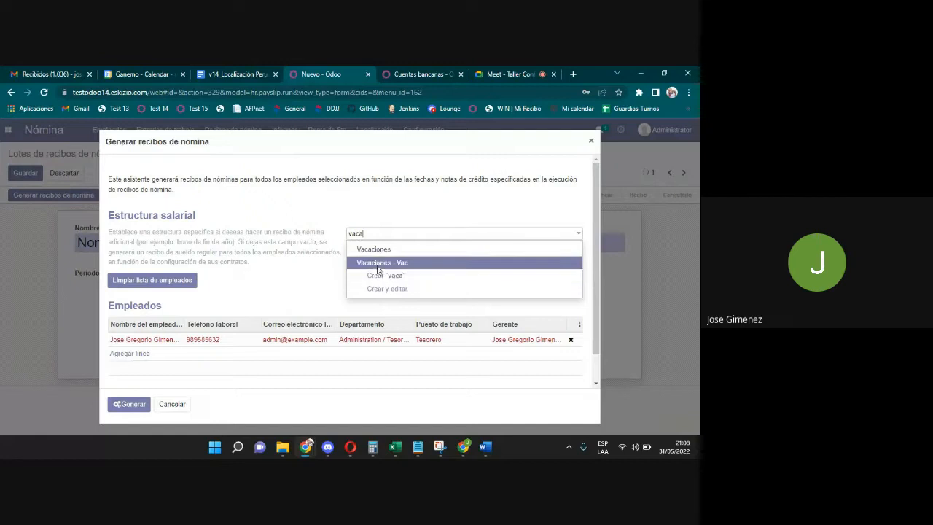
click(377, 266)
drag(419, 234, 314, 223)
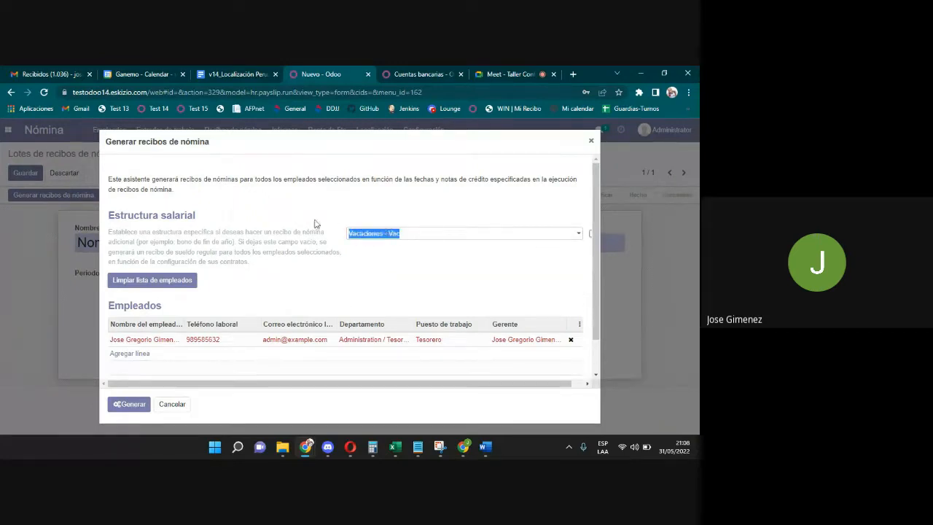
key(BackSpace)
text(cts)
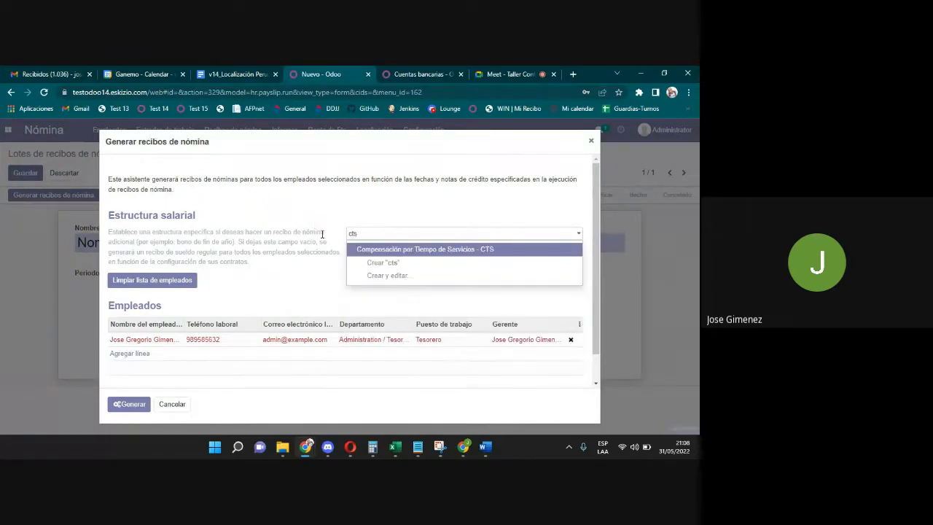
click(408, 249)
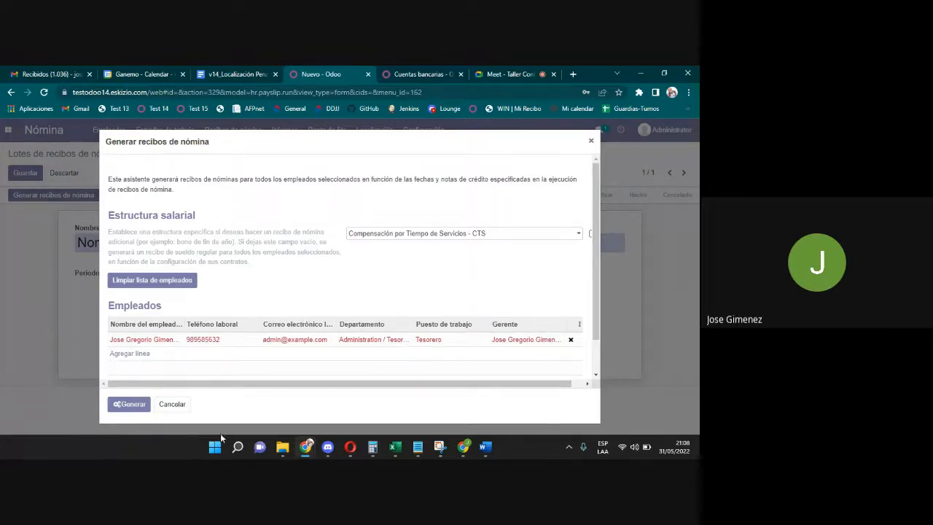
Cancel the payslip generation wizard and return to the Google Meet call.
click(185, 406)
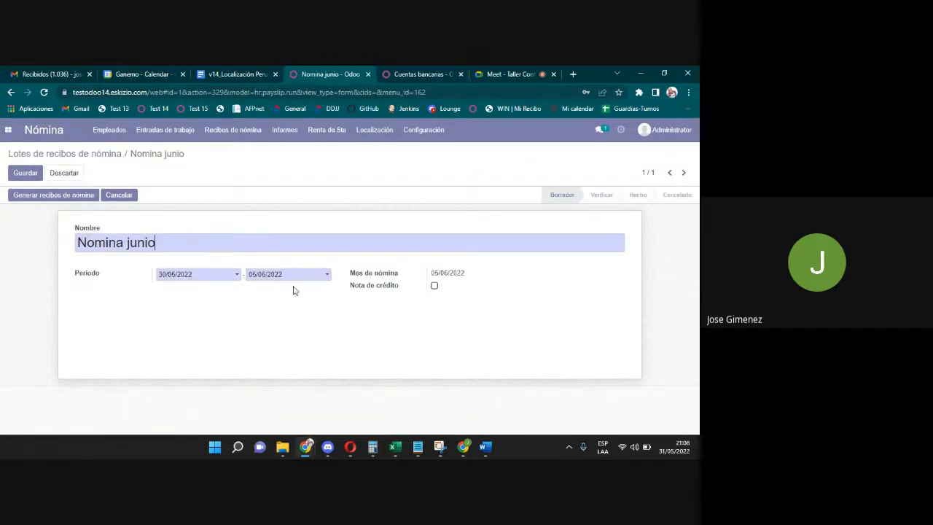
click(515, 71)
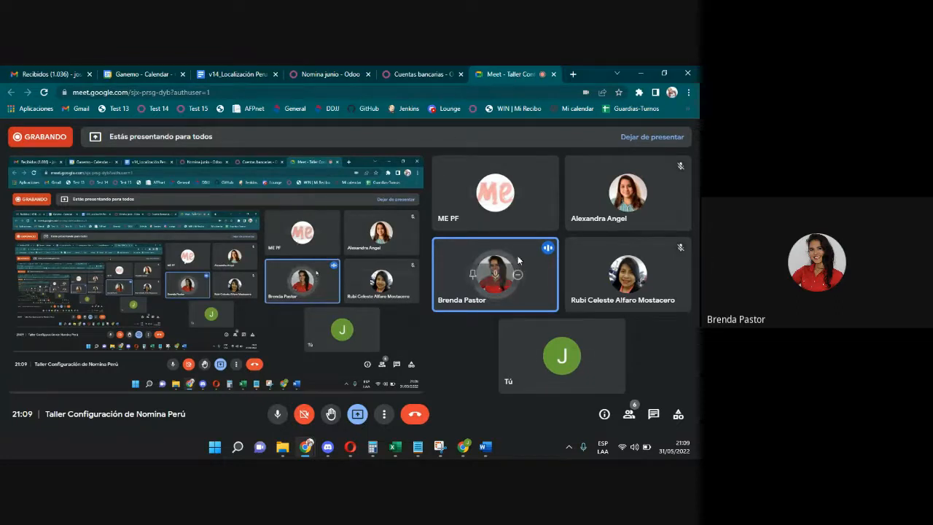
mouse_move(559, 368)
click(277, 414)
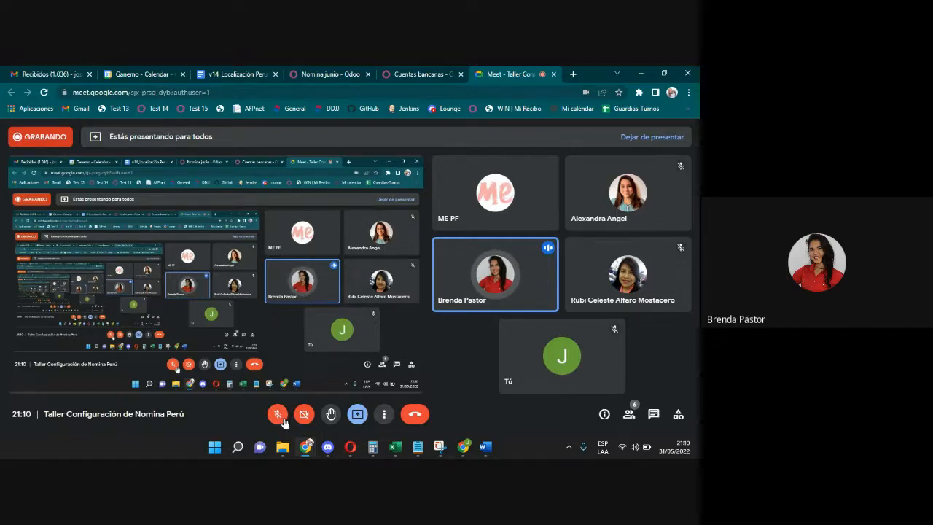
click(283, 420)
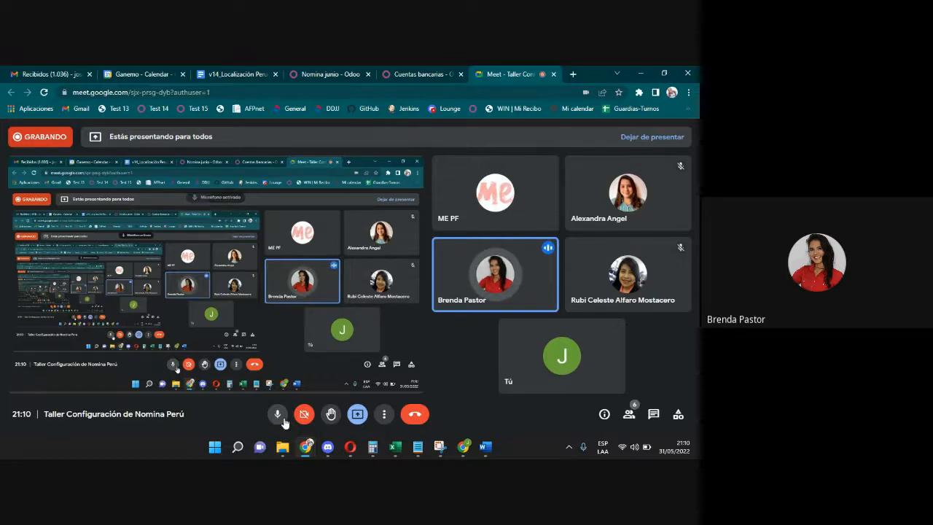